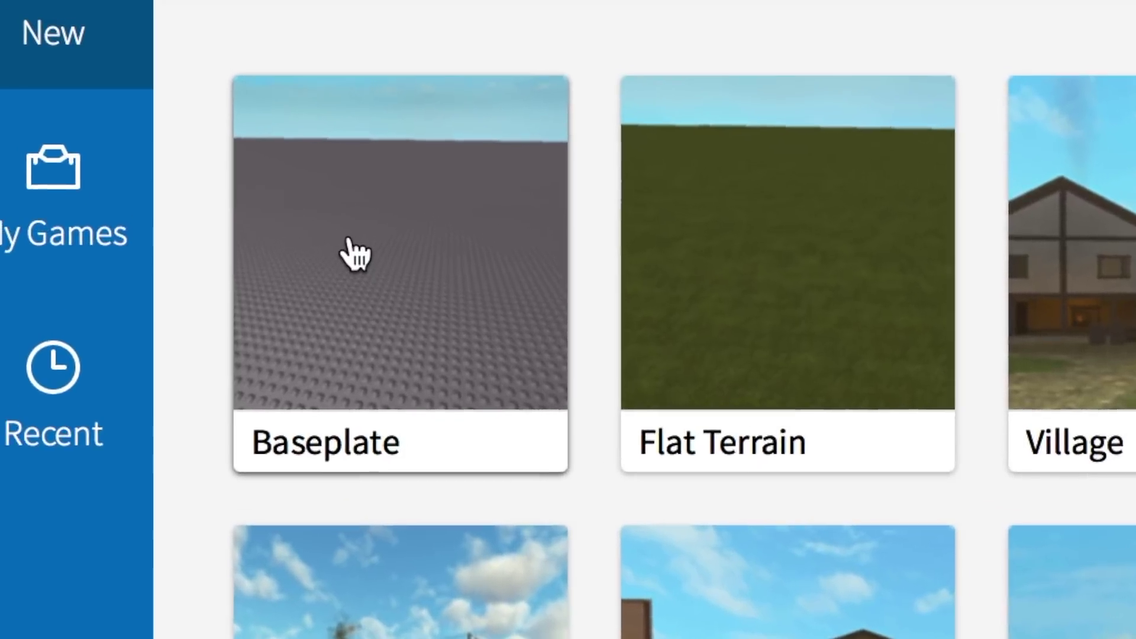
Create a new place from the Baseplate template and show the Explorer and Properties windows
{"action": "left_click", "coordinate": [354, 252]}
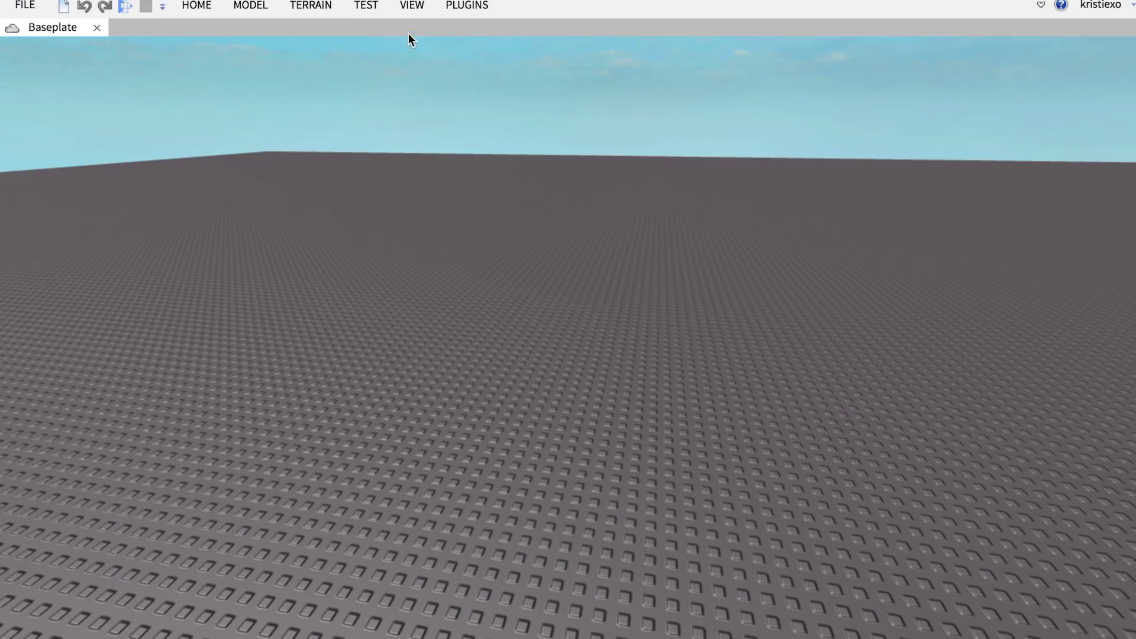
{"action": "left_click", "coordinate": [412, 9]}
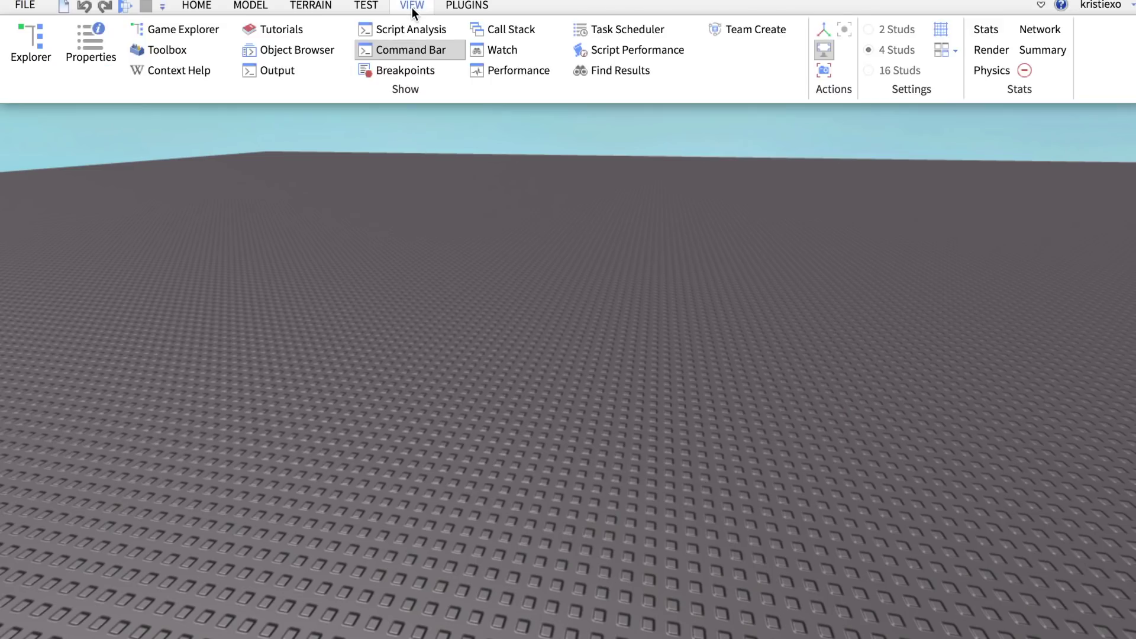
{"action": "left_click", "coordinate": [26, 47]}
{"action": "left_click", "coordinate": [76, 43]}
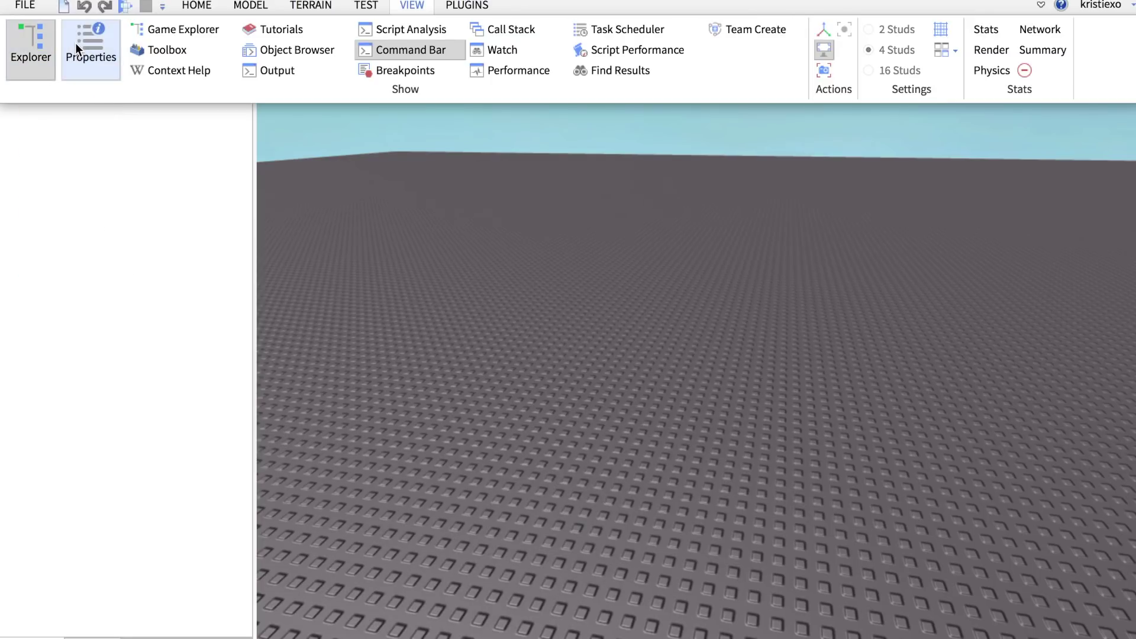
{"action": "right_click_drag", "start_coordinate": [399, 263], "coordinate": [431, 102]}
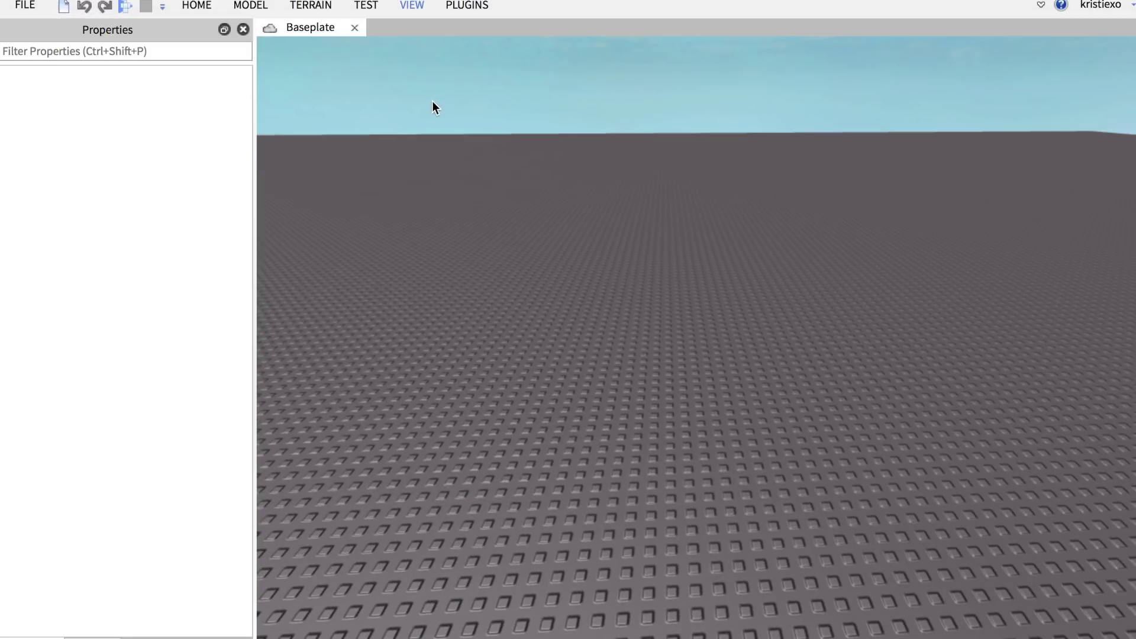
Start a play test of the baseplate and bring the avatar into close view
{"action": "left_click", "coordinate": [198, 7]}
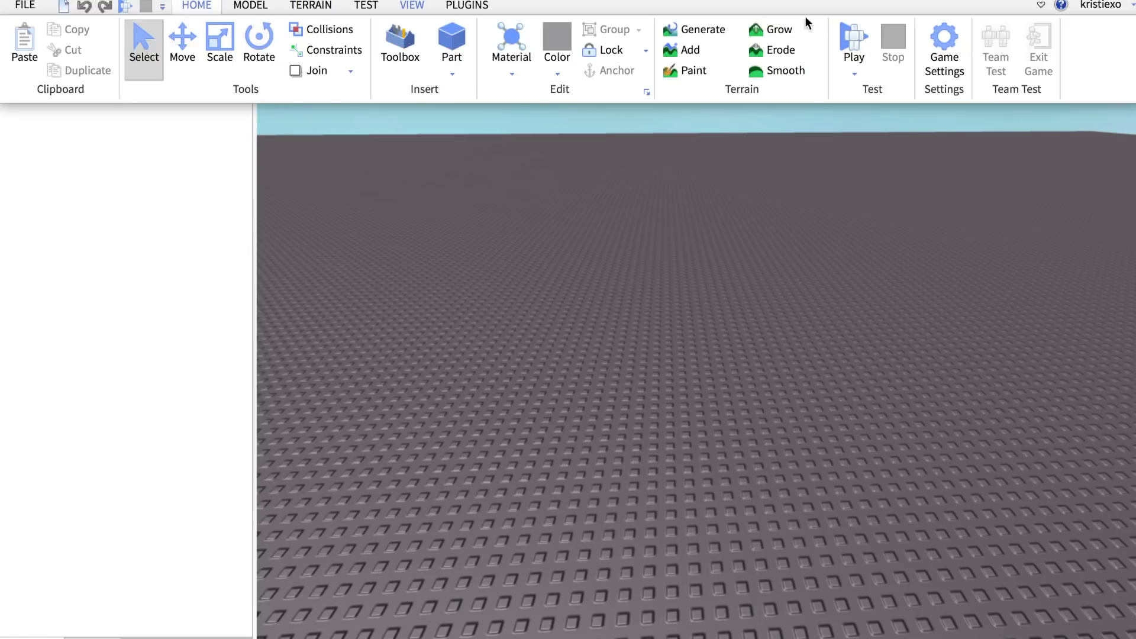
{"action": "left_click", "coordinate": [855, 44]}
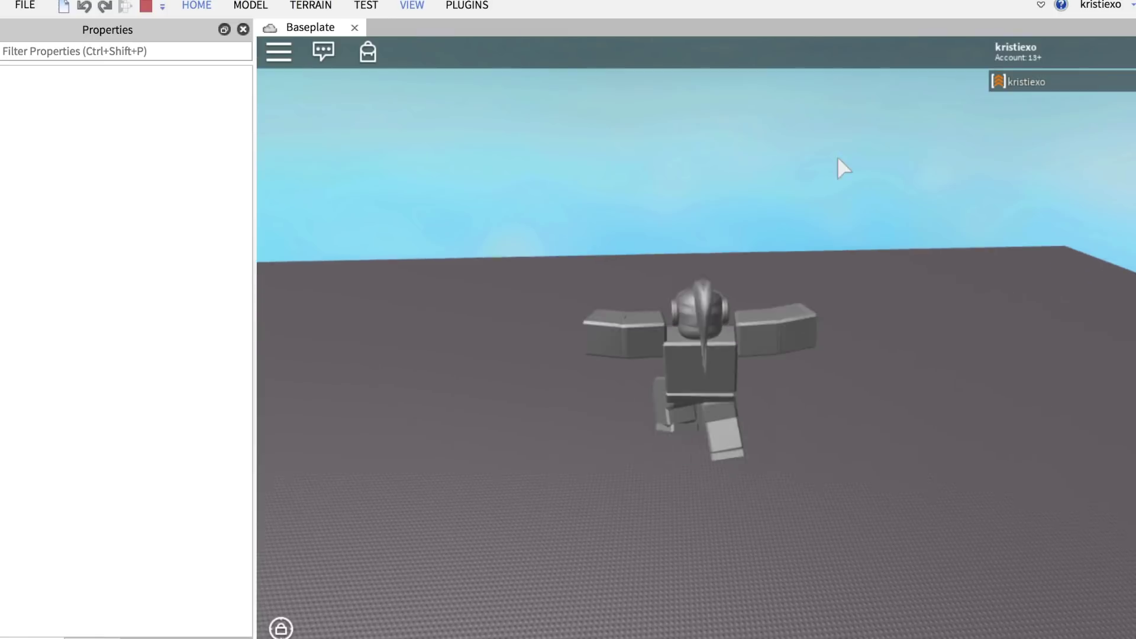
{"action": "mouse_move", "coordinate": [836, 166]}
{"action": "right_mouse_down"}
{"action": "mouse_move", "coordinate": [816, 163]}
{"action": "mouse_move", "coordinate": [837, 169]}
{"action": "right_mouse_up"}
{"action": "scroll", "coordinate": [838, 169], "scroll_direction": "up", "scroll_amount": 2}
{"action": "scroll", "coordinate": [837, 169], "scroll_direction": "down", "scroll_amount": 5}
{"action": "scroll", "coordinate": [837, 169], "scroll_direction": "up", "scroll_amount": 4}
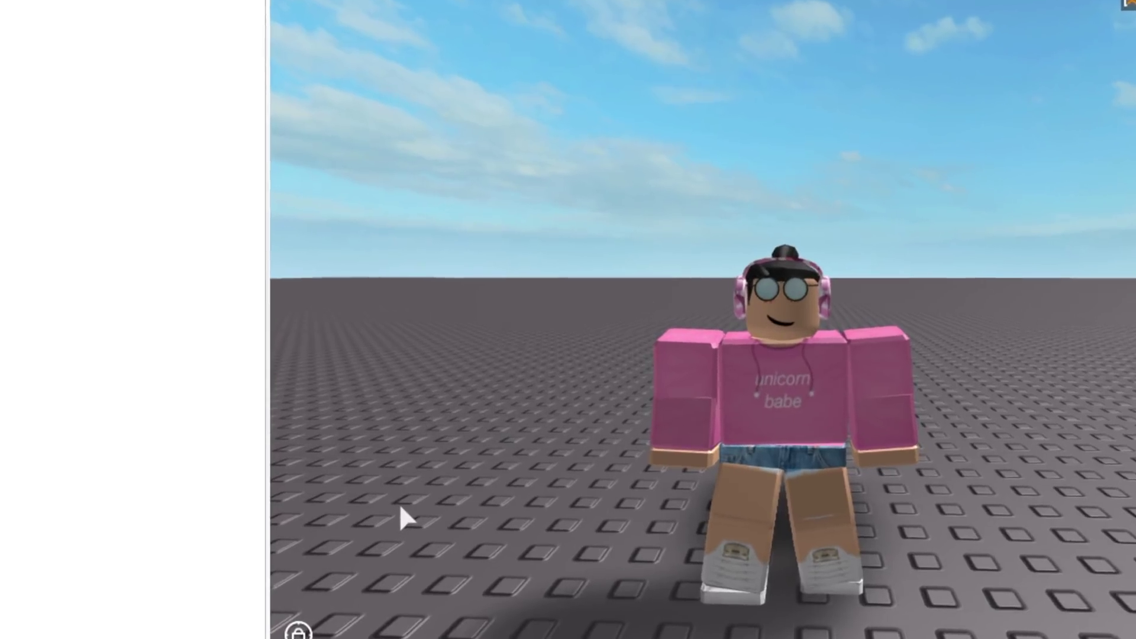
Expand Workspace in the Explorer and copy the player's own avatar model
{"action": "left_click", "coordinate": [118, 631]}
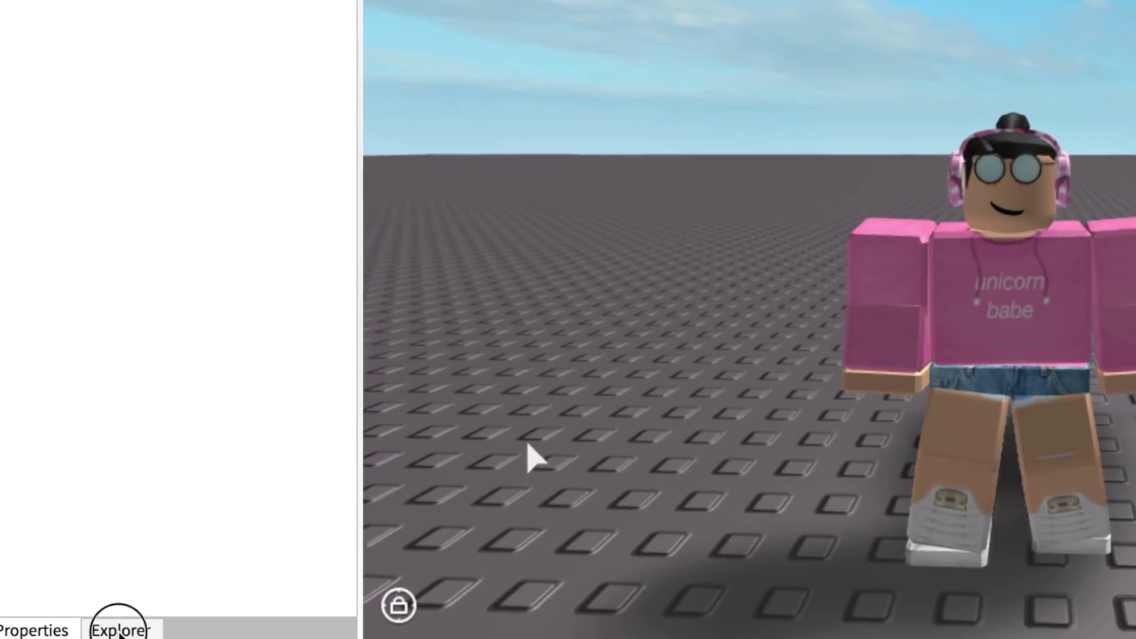
{"action": "left_click", "coordinate": [8, 20]}
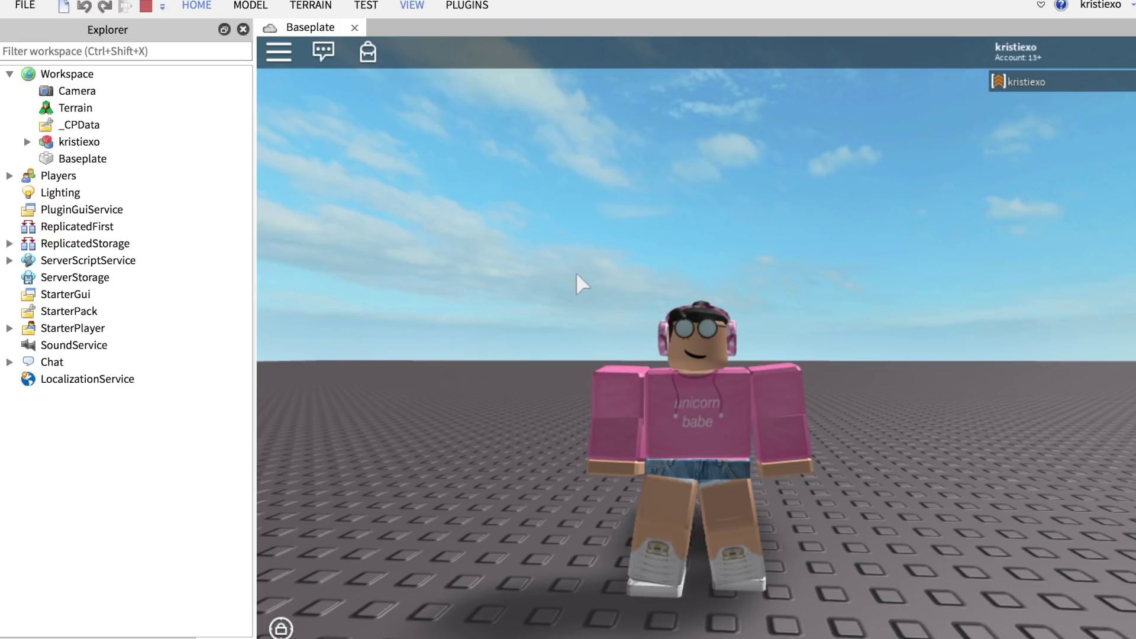
{"action": "right_click_drag", "start_coordinate": [599, 201], "coordinate": [600, 208]}
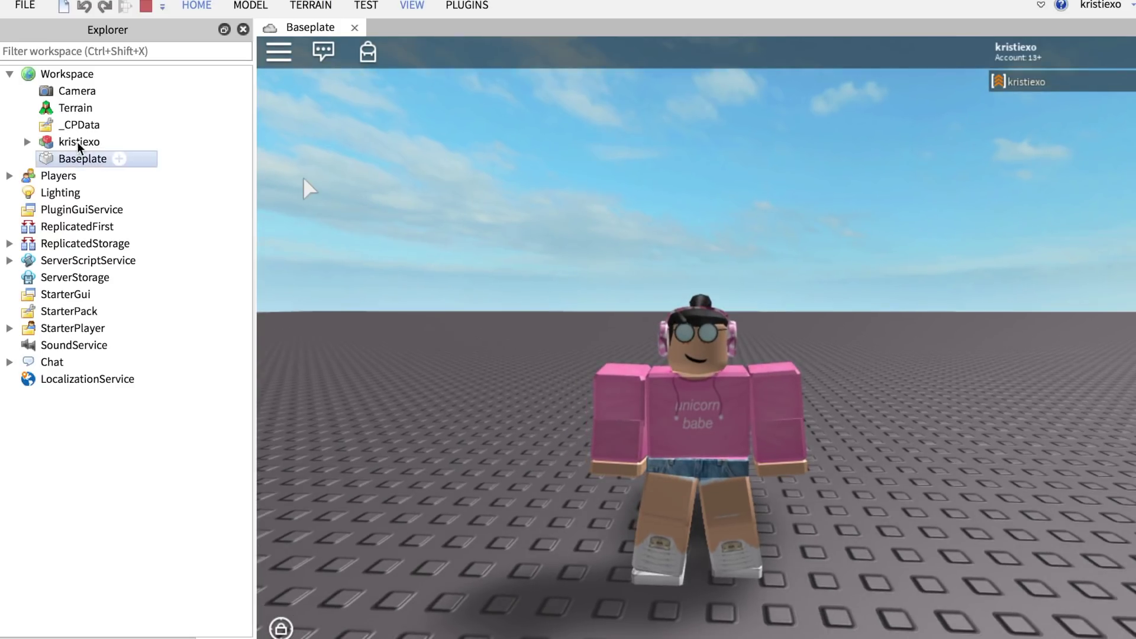
{"action": "left_click", "coordinate": [78, 142]}
{"action": "right_click", "coordinate": [66, 142]}
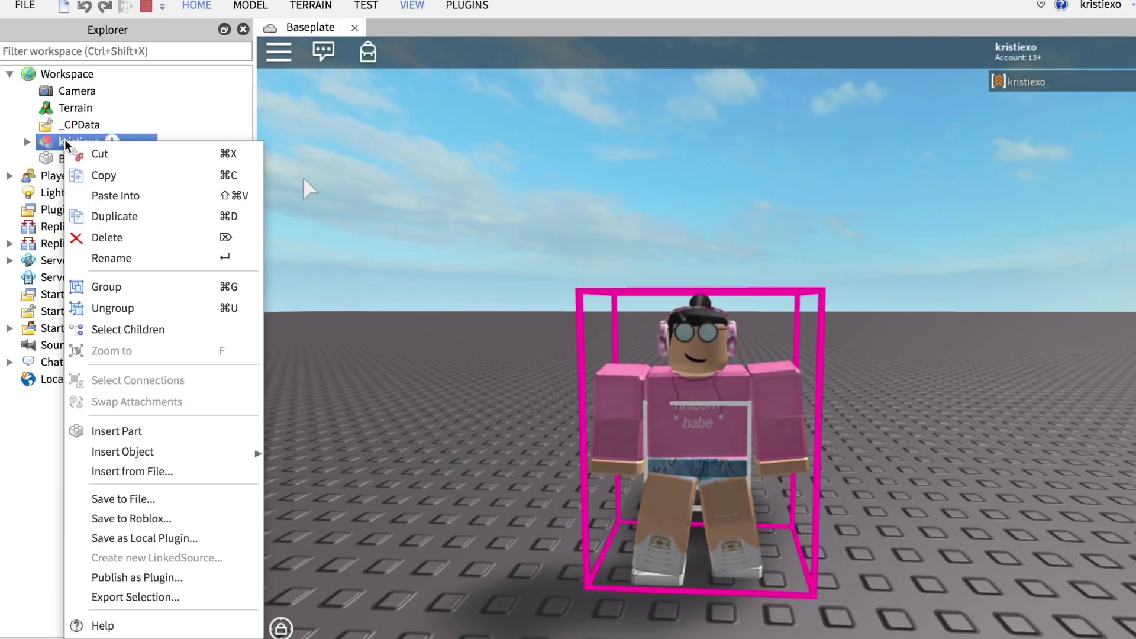
{"action": "left_click", "coordinate": [99, 155]}
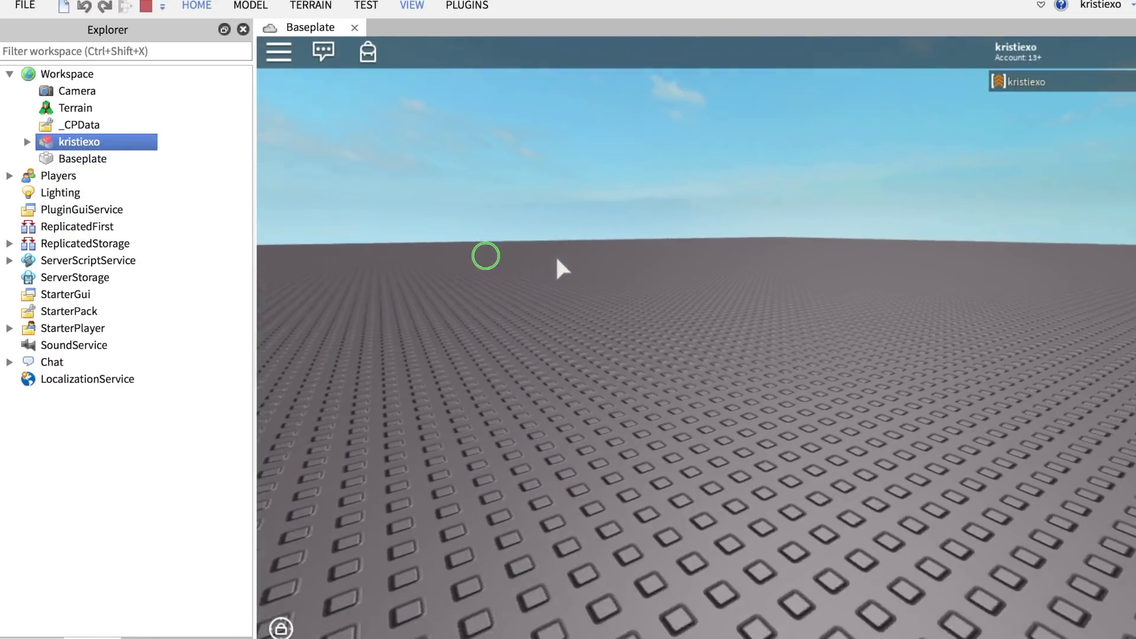
Stop the play test and paste the copied avatar model into Workspace
{"action": "right_click_drag", "start_coordinate": [557, 260], "coordinate": [309, 201]}
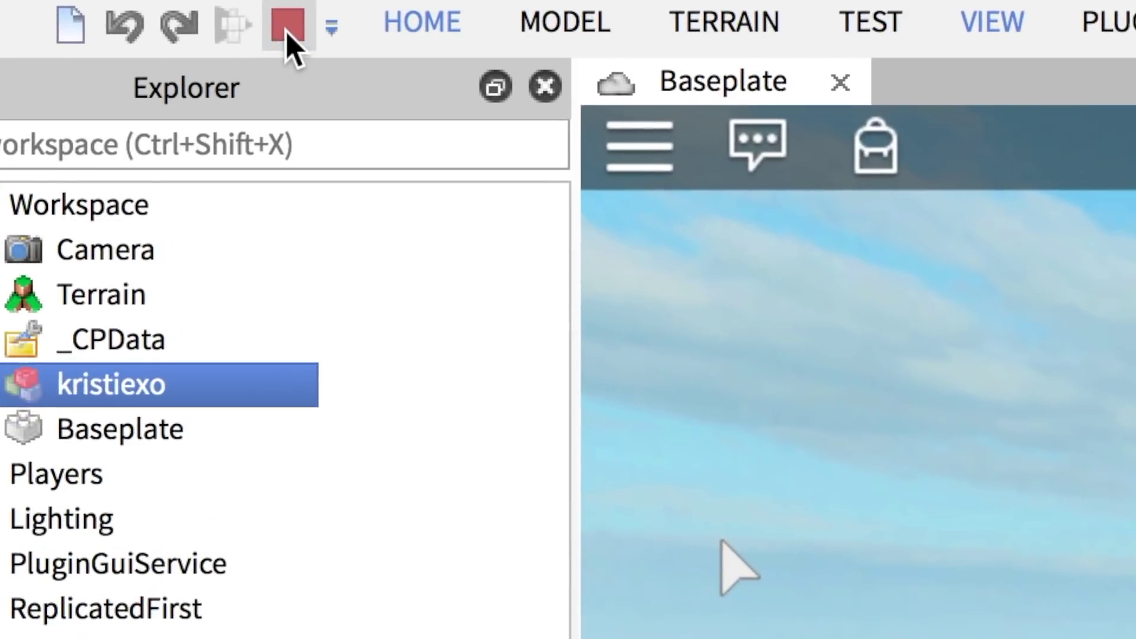
{"action": "left_click", "coordinate": [146, 6]}
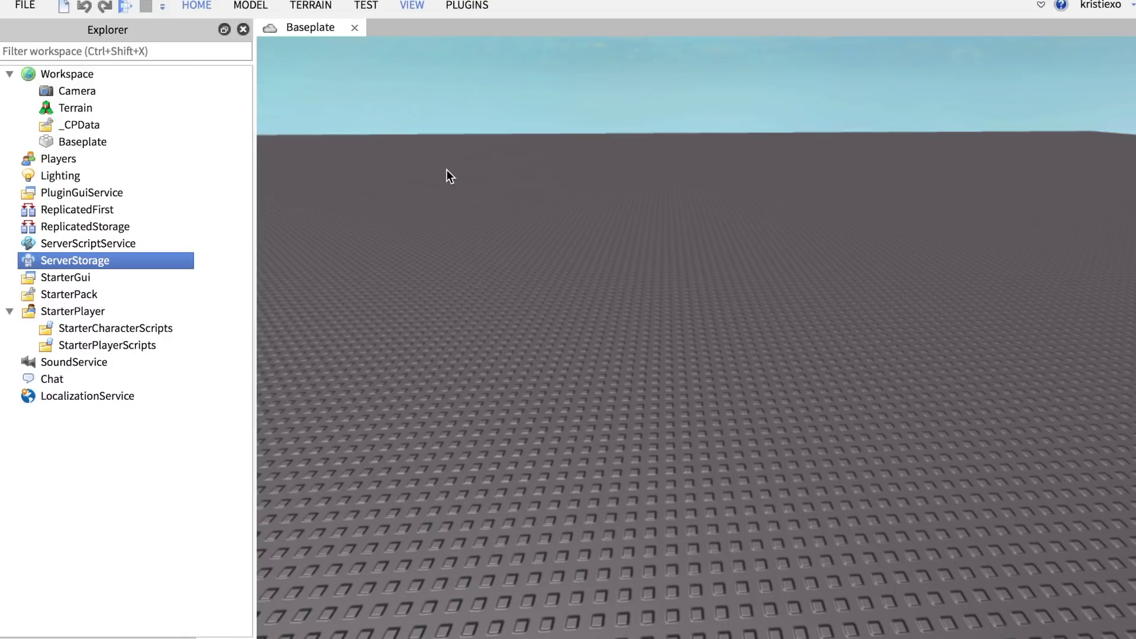
{"action": "right_click_drag", "start_coordinate": [509, 172], "coordinate": [420, 217]}
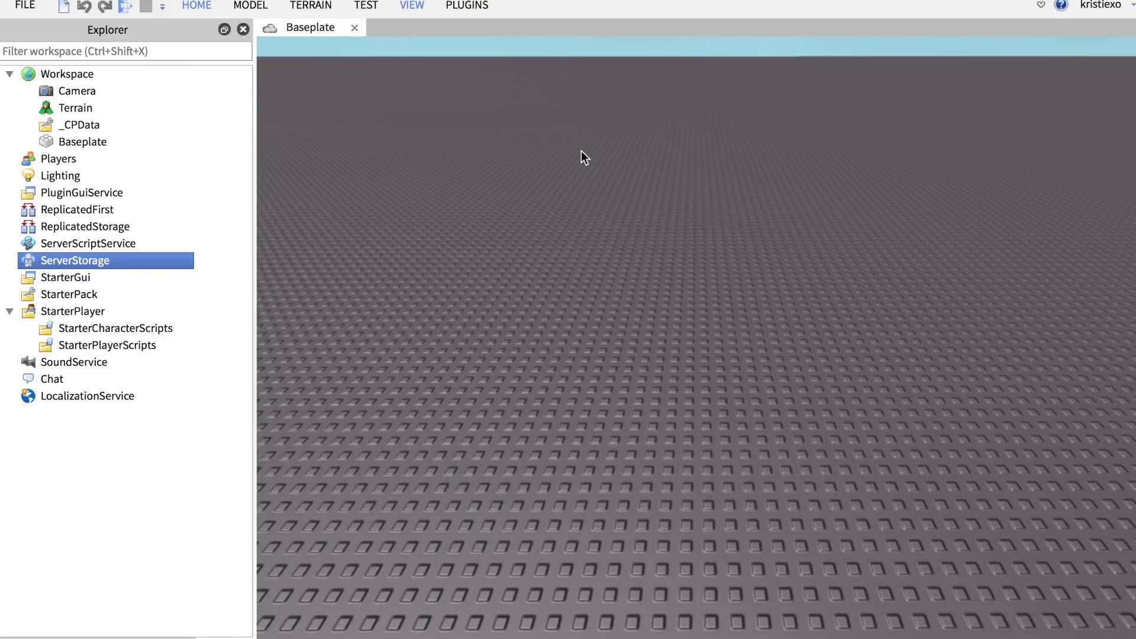
{"action": "right_click_drag", "start_coordinate": [581, 151], "coordinate": [634, 197]}
{"action": "left_click", "coordinate": [52, 71]}
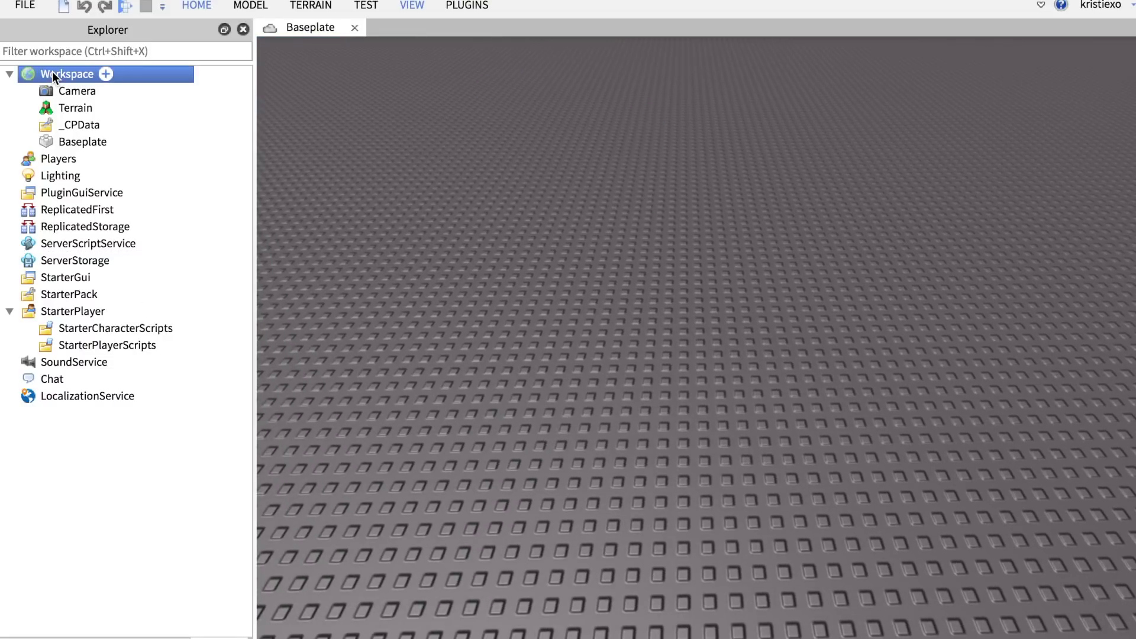
{"action": "right_click", "coordinate": [52, 71]}
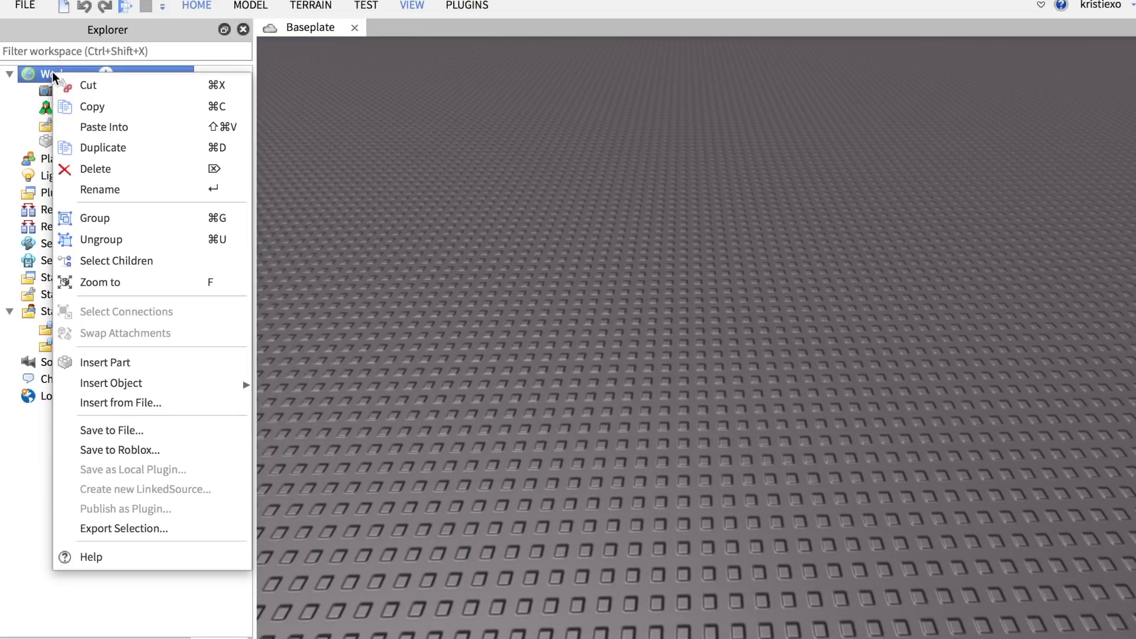
{"action": "left_click", "coordinate": [91, 128]}
Examine the pasted avatar on the baseplate up close, including its pose and joints
{"action": "right_click_drag", "start_coordinate": [626, 284], "coordinate": [683, 314]}
{"action": "scroll", "coordinate": [684, 315], "scroll_direction": "up", "scroll_amount": 5}
{"action": "left_click", "coordinate": [878, 156]}
{"action": "right_click_drag", "start_coordinate": [877, 156], "coordinate": [773, 265]}
{"action": "right_click_drag", "start_coordinate": [992, 151], "coordinate": [932, 182]}
{"action": "key", "text": "a"}
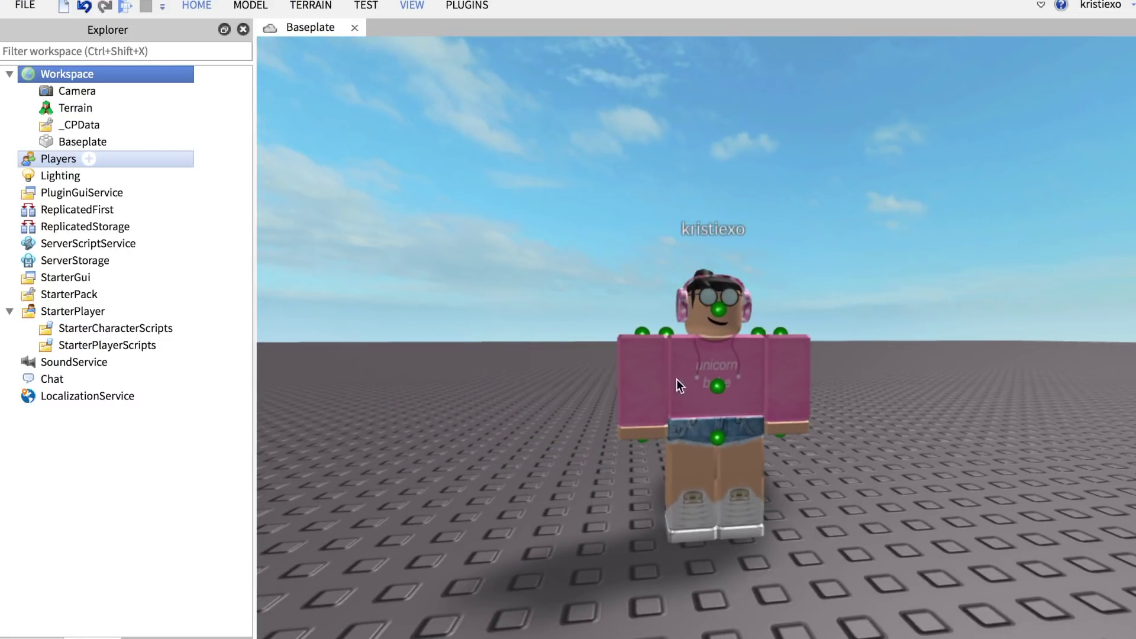
{"action": "key", "text": "w"}
{"action": "key", "text": "d"}
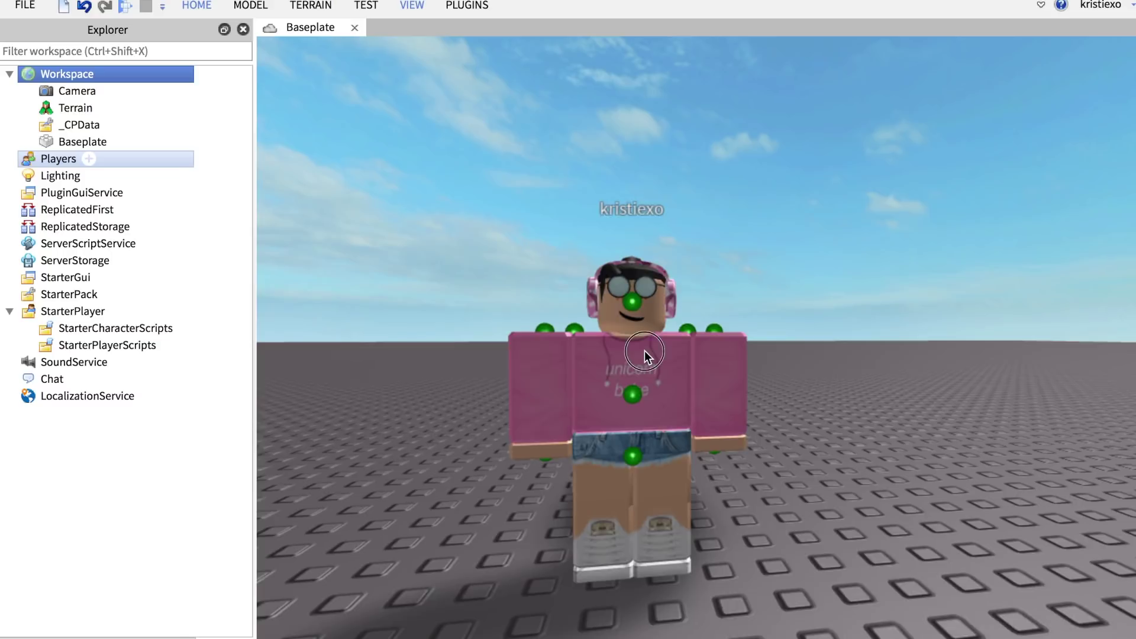
{"action": "scroll", "coordinate": [644, 350], "scroll_direction": "down", "scroll_amount": 1}
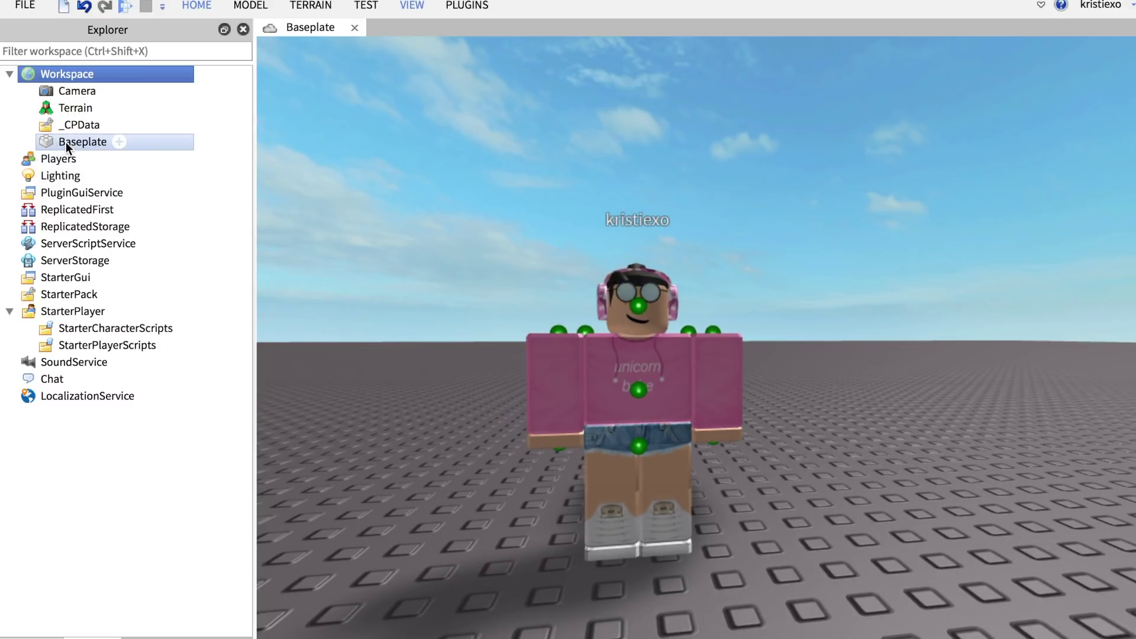
{"action": "right_click_drag", "start_coordinate": [586, 203], "coordinate": [577, 224]}
{"action": "key", "text": "s"}
{"action": "key", "text": "d"}
{"action": "key", "text": "w"}
{"action": "scroll", "coordinate": [580, 225], "scroll_direction": "down", "scroll_amount": 3}
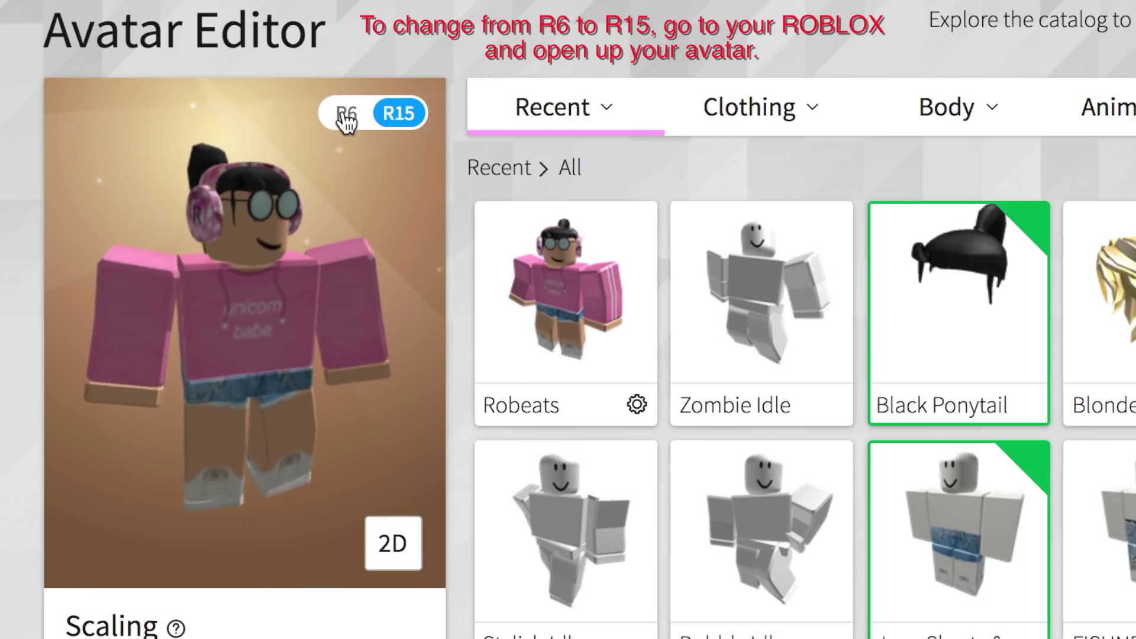
In the Avatar Editor on the Roblox website, switch the avatar type to R6 and turn the preview around
{"action": "left_click", "coordinate": [346, 114]}
{"action": "mouse_move", "coordinate": [243, 340]}
{"action": "left_mouse_down"}
{"action": "mouse_move", "coordinate": [233, 303]}
{"action": "mouse_move", "coordinate": [233, 346]}
{"action": "mouse_move", "coordinate": [178, 331]}
{"action": "mouse_move", "coordinate": [226, 341]}
{"action": "left_mouse_up"}
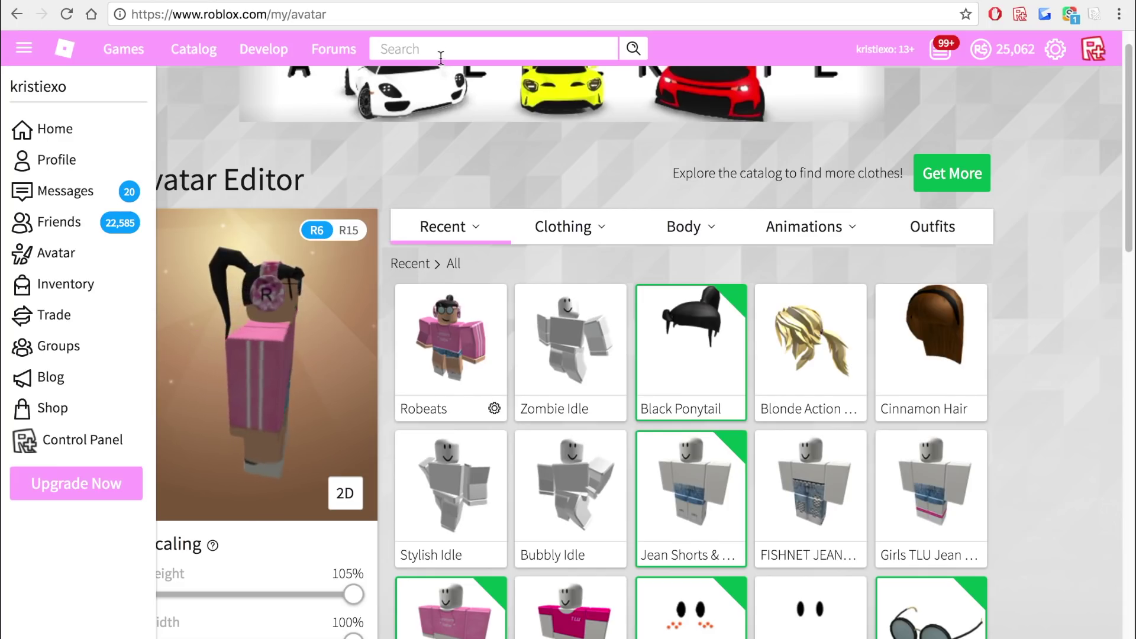
Search Players for "Coeptus" and open the profile of the exact match
{"action": "left_click", "coordinate": [440, 55]}
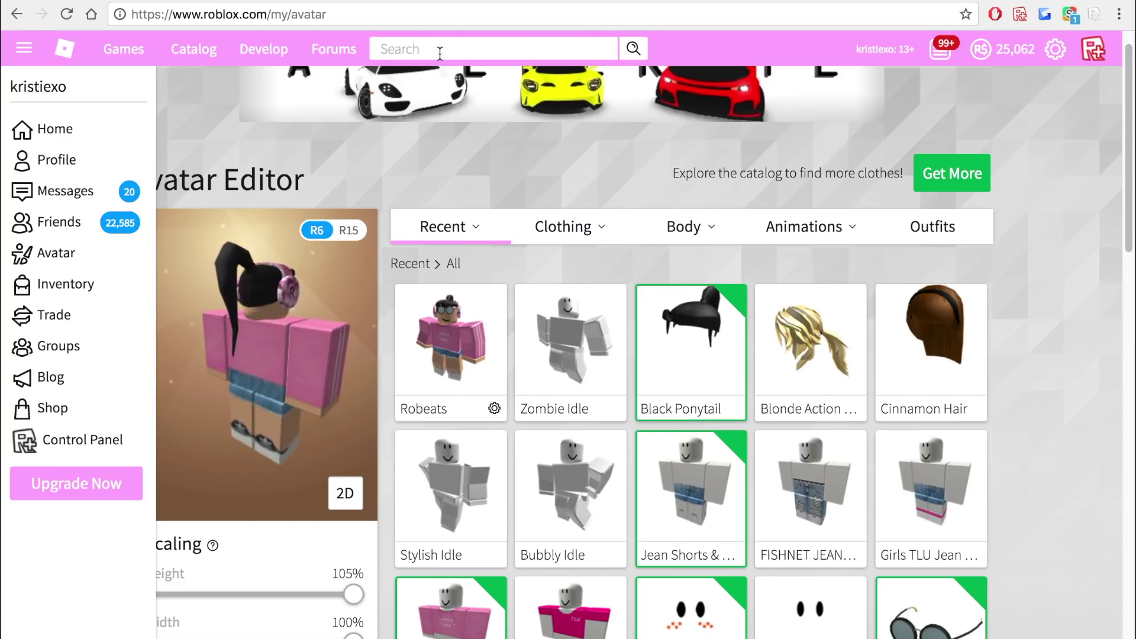
{"action": "type", "text": "Coeptus"}
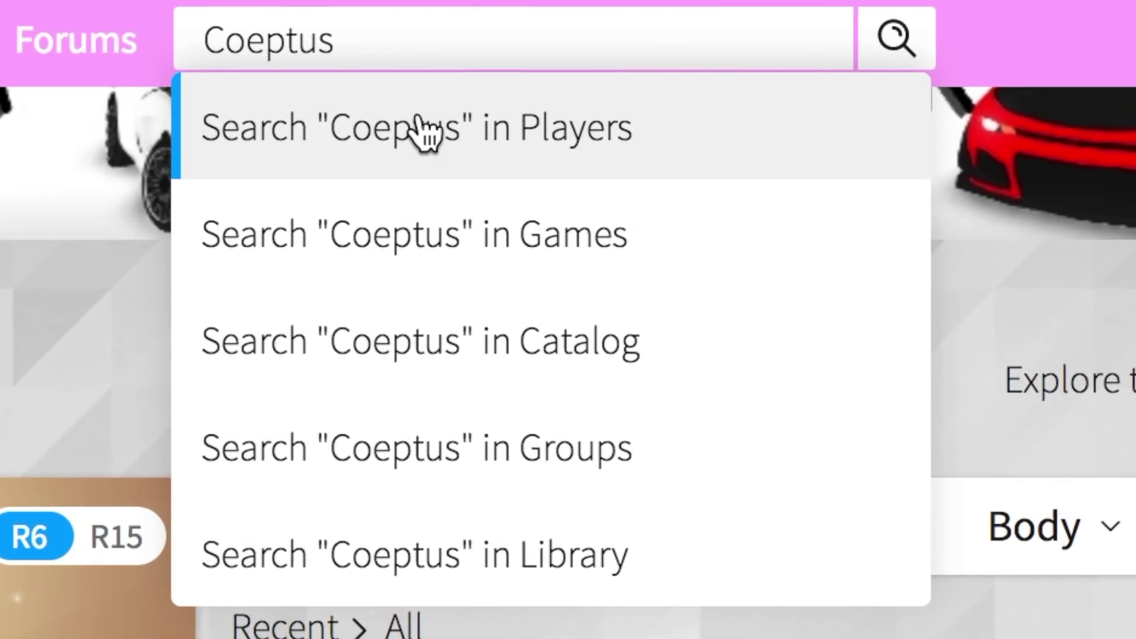
{"action": "left_click", "coordinate": [421, 132]}
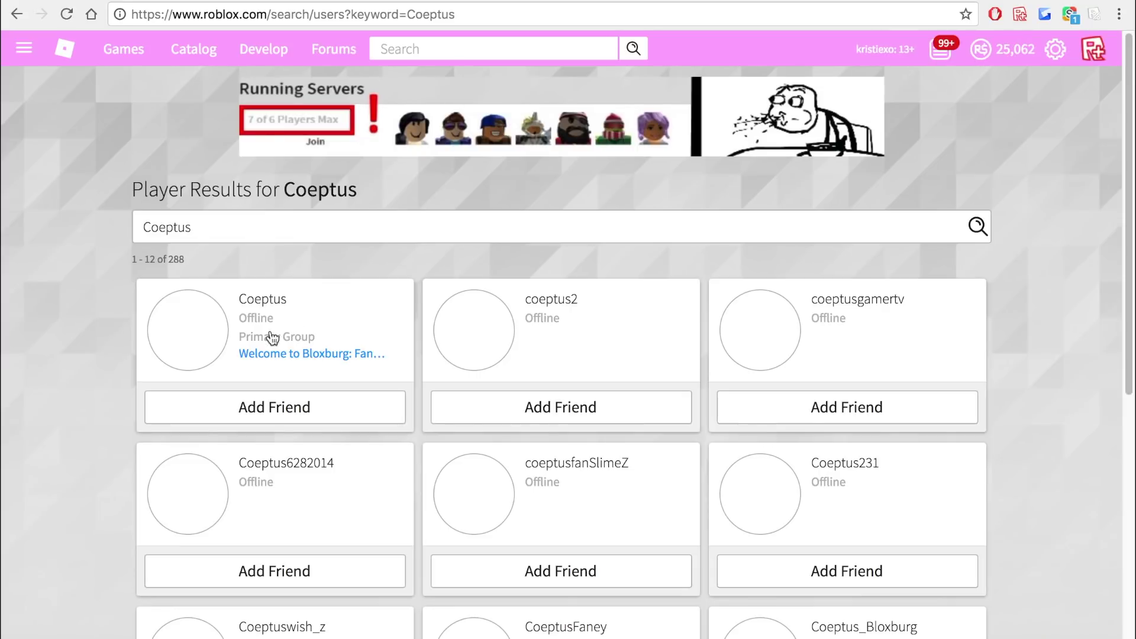
{"action": "left_click", "coordinate": [189, 333]}
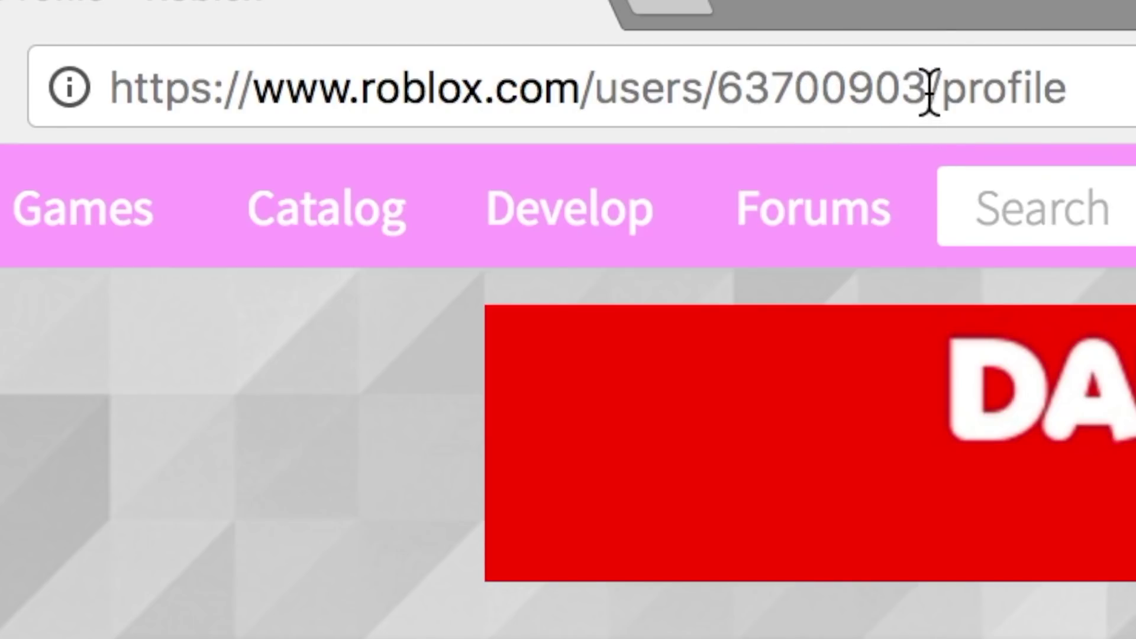
Copy the user ID number from the profile page's web address
{"action": "left_click_drag", "start_coordinate": [928, 92], "coordinate": [728, 89]}
{"action": "right_click", "coordinate": [729, 95]}
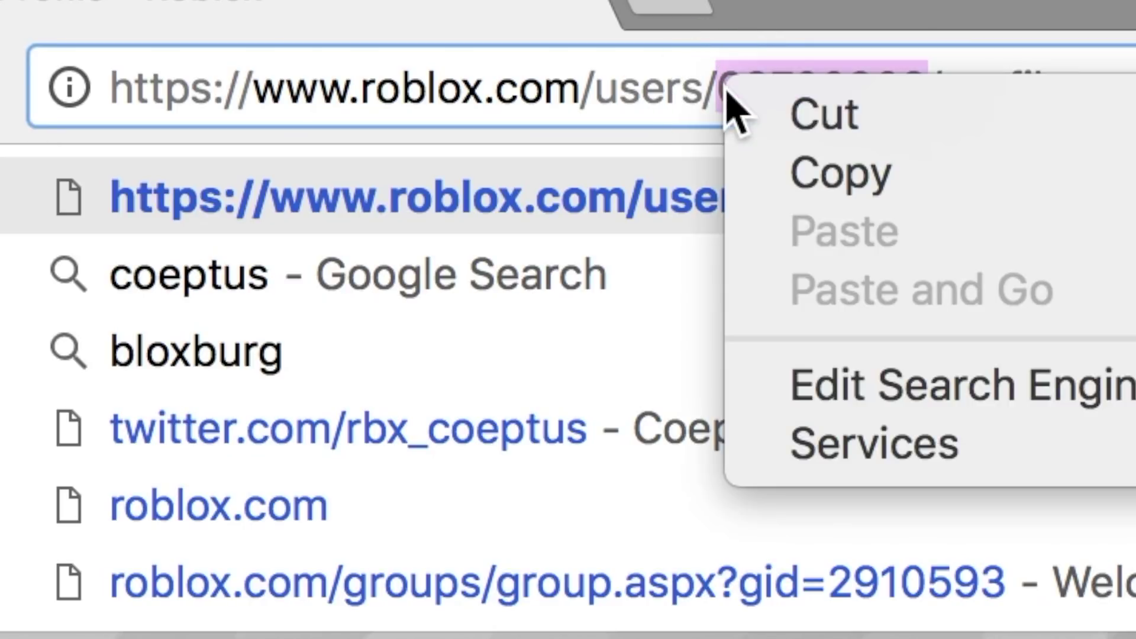
{"action": "left_click", "coordinate": [799, 172]}
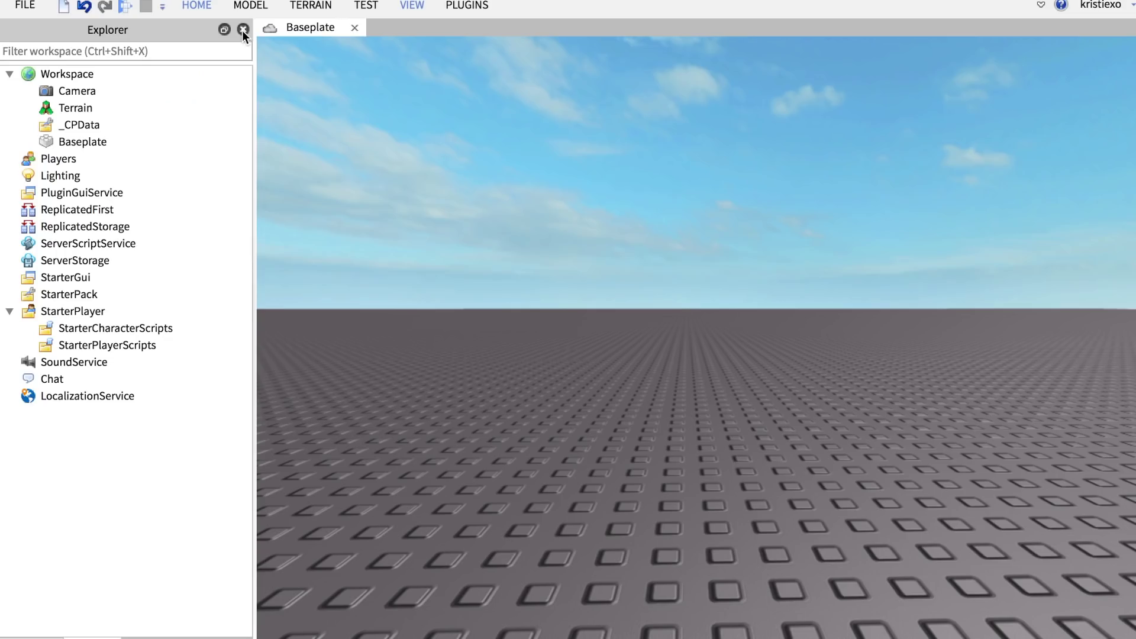
Return to Roblox Studio and start a new play test of the baseplate
{"action": "left_click", "coordinate": [195, 8]}
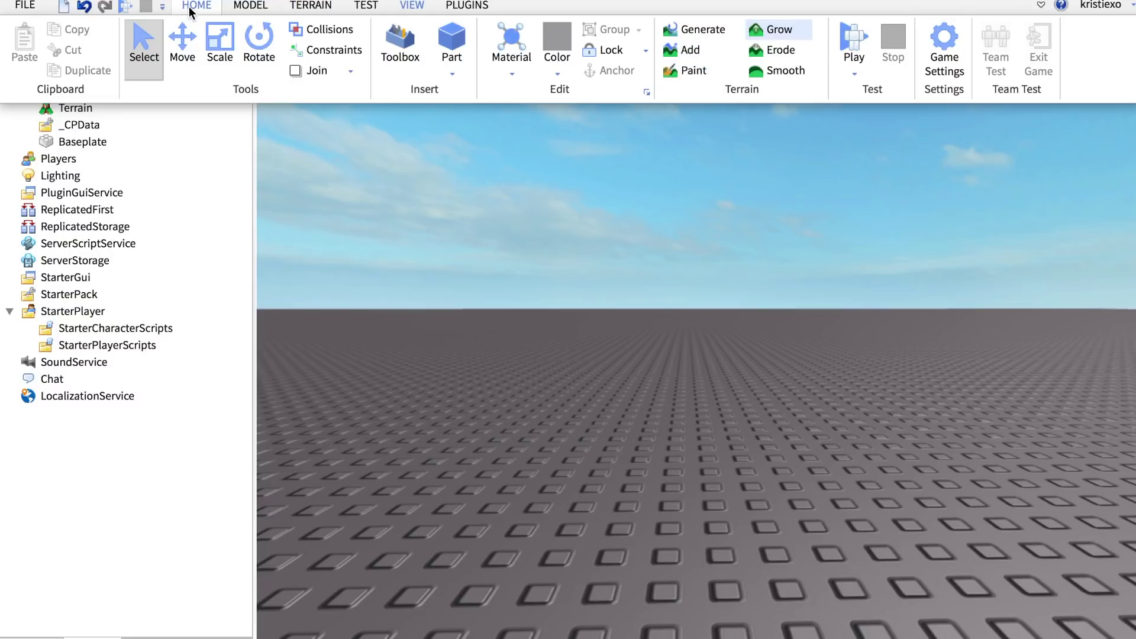
{"action": "left_click", "coordinate": [870, 37]}
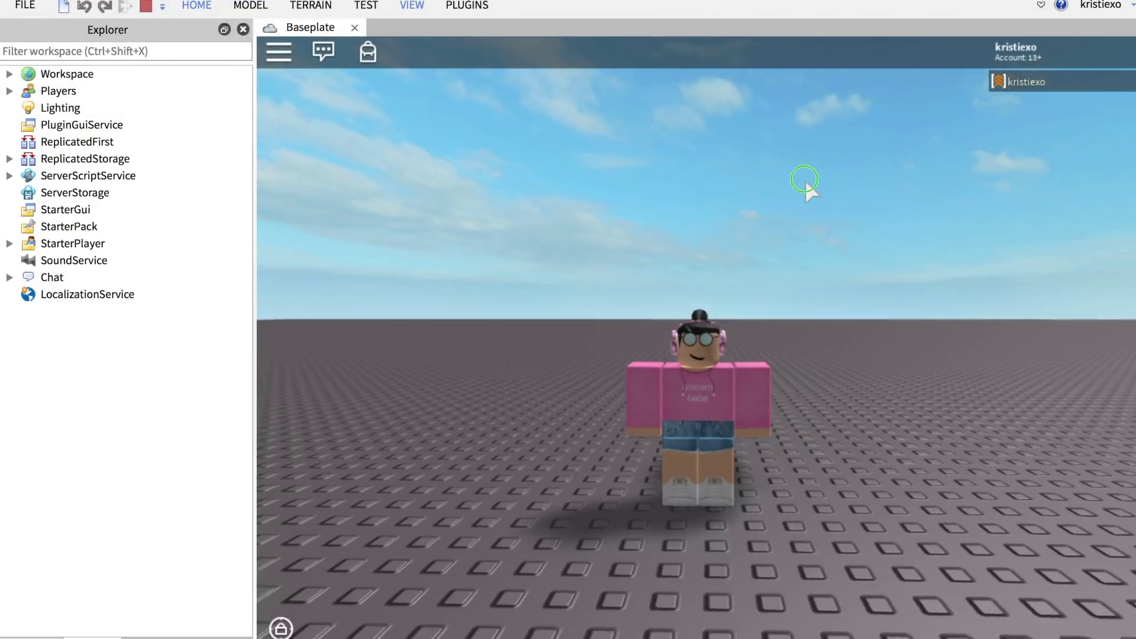
{"action": "right_click_drag", "start_coordinate": [803, 179], "coordinate": [804, 179]}
Open the properties of the player object under Players and set its CharacterAppearanceId to the copied user ID
{"action": "left_click", "coordinate": [10, 74]}
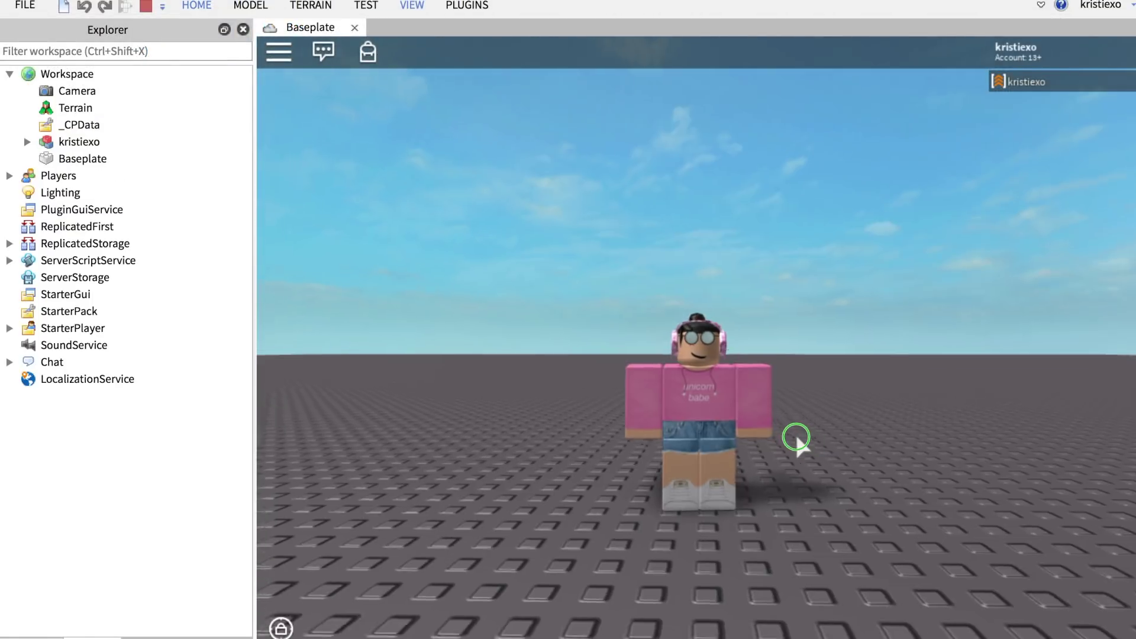
{"action": "left_click", "coordinate": [9, 175]}
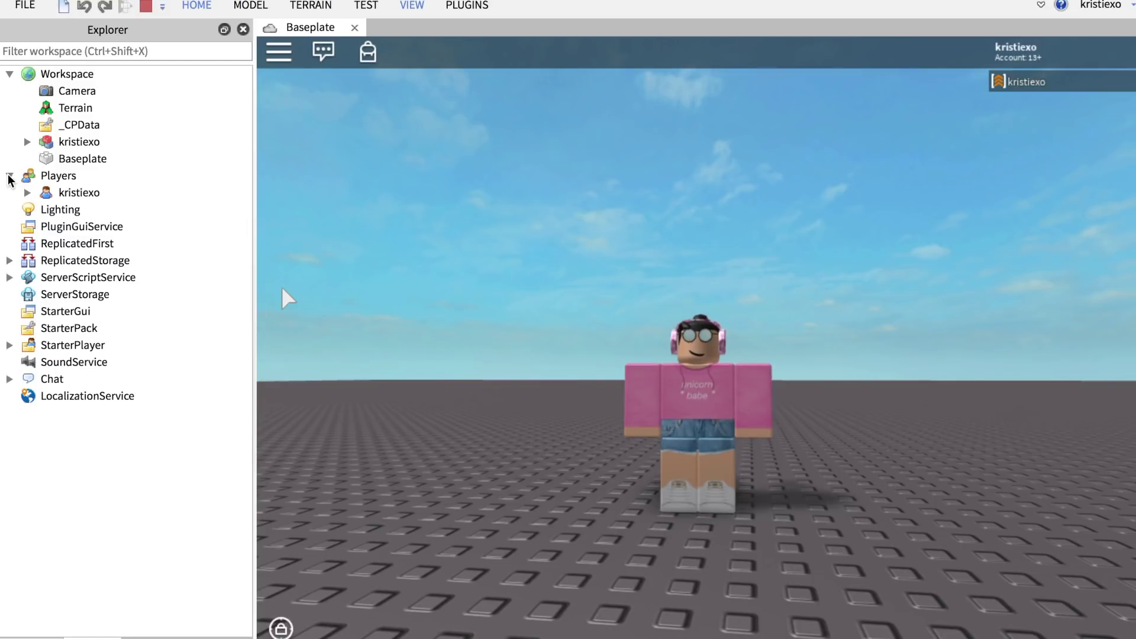
{"action": "left_click", "coordinate": [50, 194]}
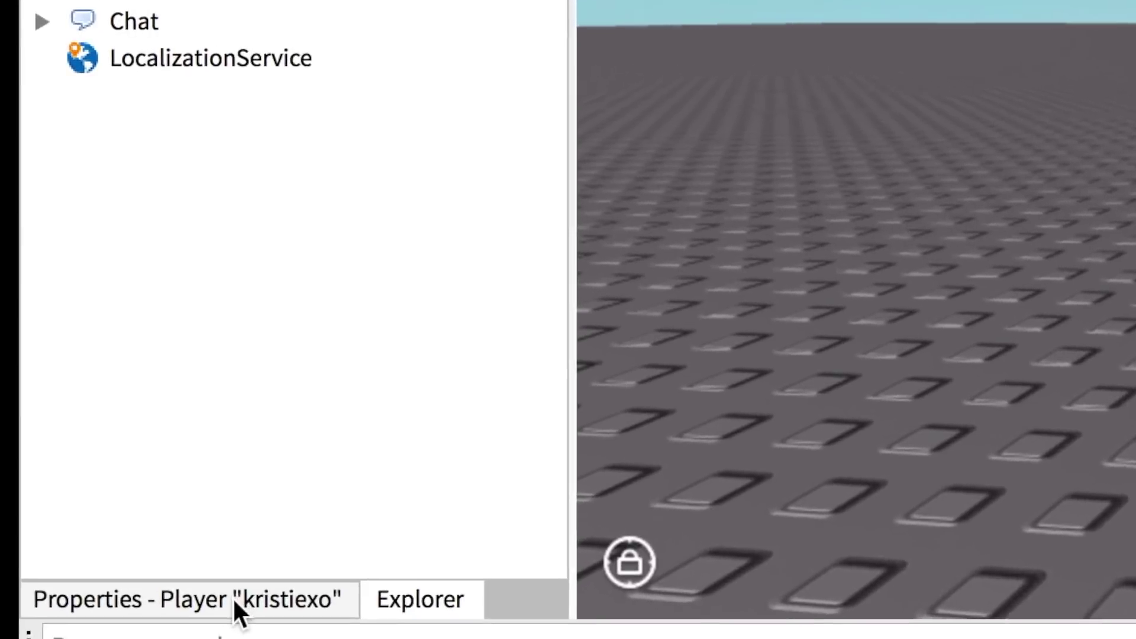
{"action": "left_click", "coordinate": [291, 584]}
{"action": "left_click", "coordinate": [291, 583]}
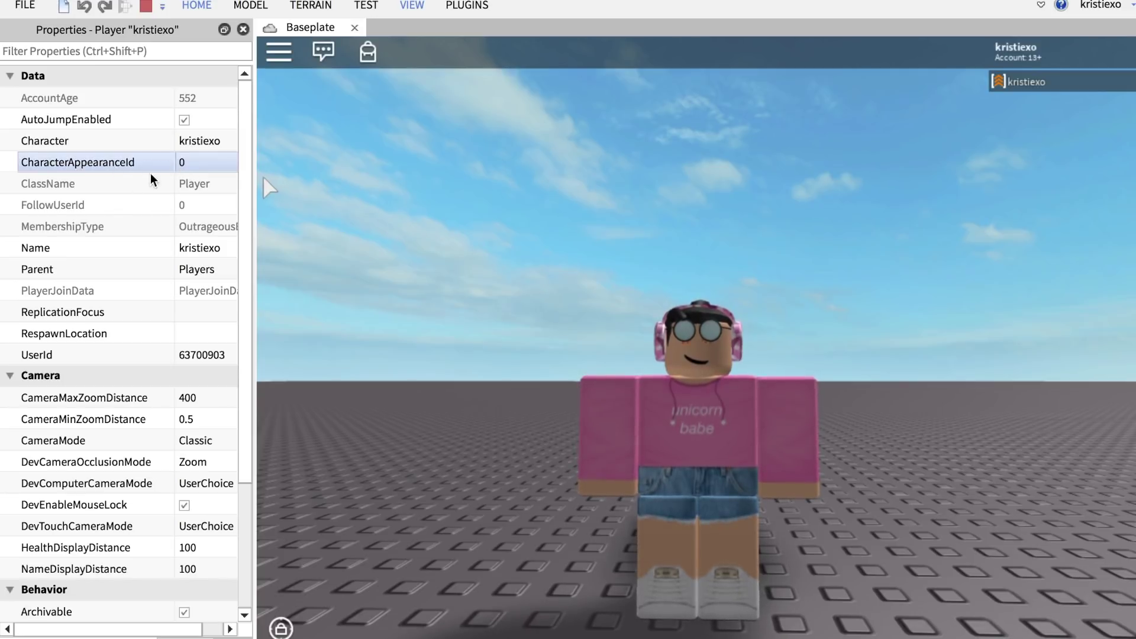
{"action": "left_click", "coordinate": [210, 164]}
{"action": "key", "text": "super+v"}
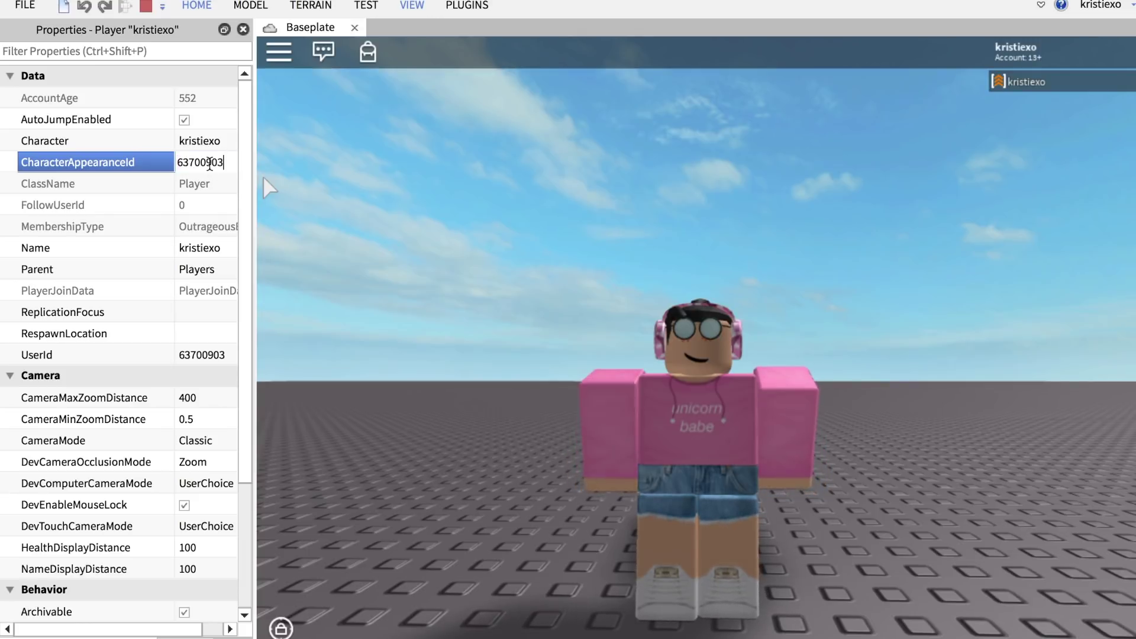
{"action": "key", "text": "Return"}
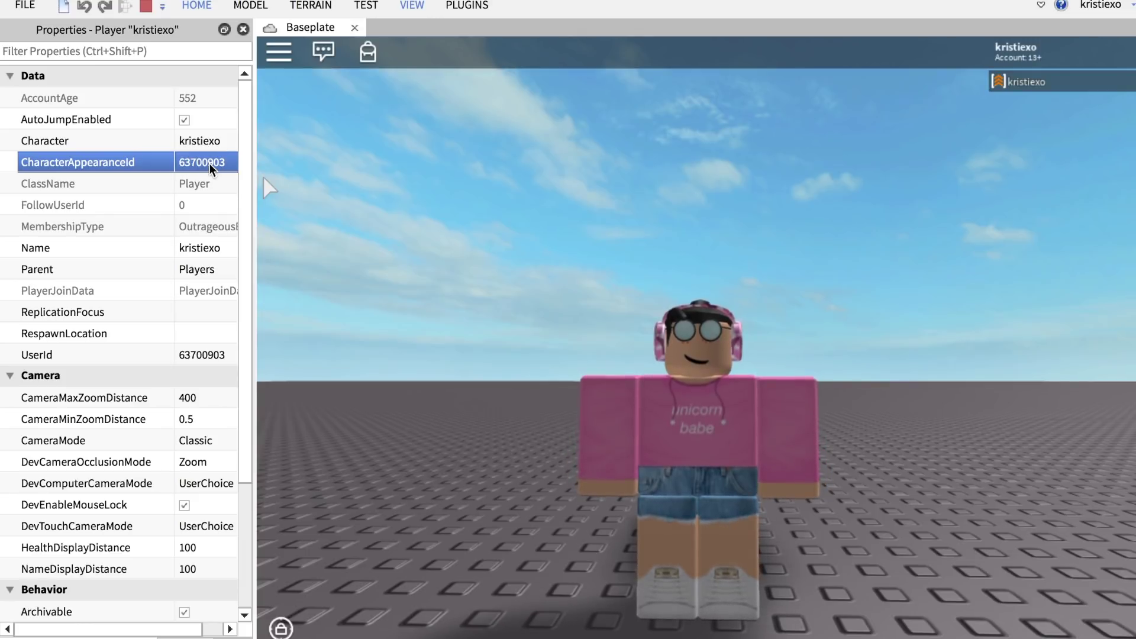
Reset the character in the running play test so that it respawns with the new appearance setting
{"action": "left_click", "coordinate": [458, 286]}
{"action": "key", "text": "Escape"}
{"action": "key", "text": "r"}
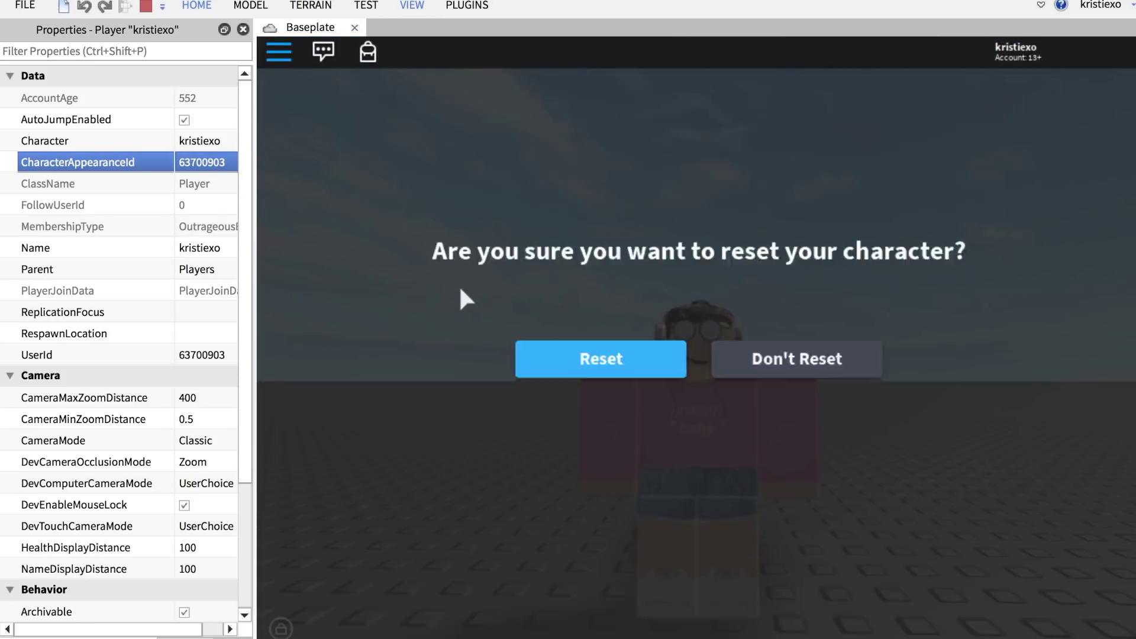
{"action": "left_click", "coordinate": [573, 362]}
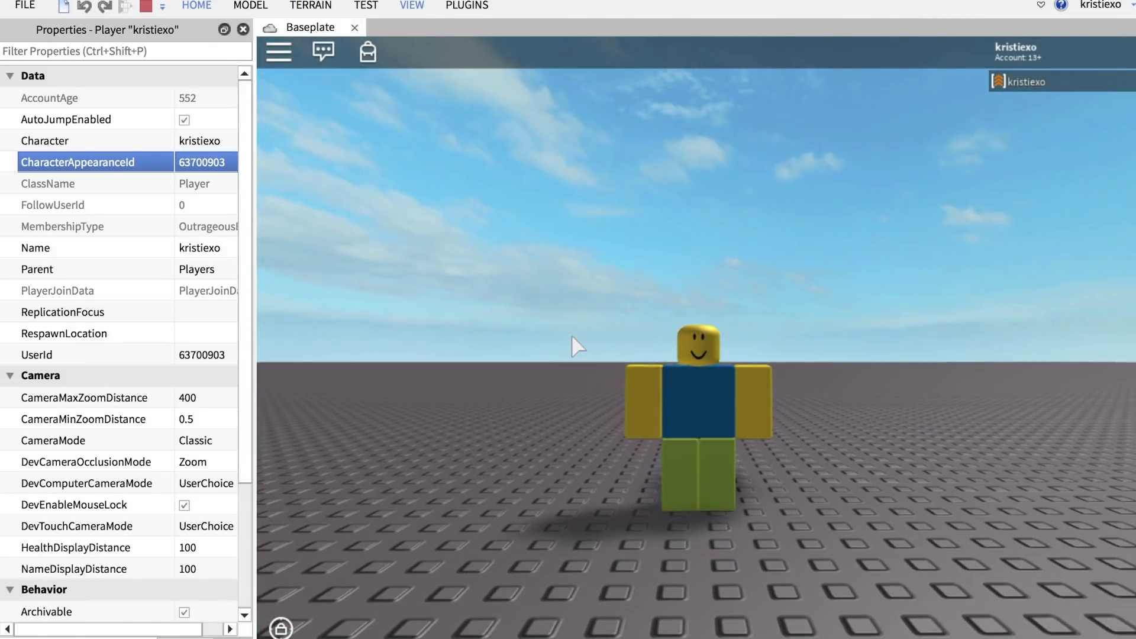
{"action": "scroll", "coordinate": [741, 358], "scroll_direction": "up", "scroll_amount": 3}
{"action": "scroll", "coordinate": [741, 357], "scroll_direction": "down", "scroll_amount": 5}
{"action": "mouse_move", "coordinate": [757, 359]}
{"action": "right_mouse_down"}
{"action": "mouse_move", "coordinate": [738, 363]}
{"action": "mouse_move", "coordinate": [772, 355]}
{"action": "mouse_move", "coordinate": [757, 356]}
{"action": "right_mouse_up"}
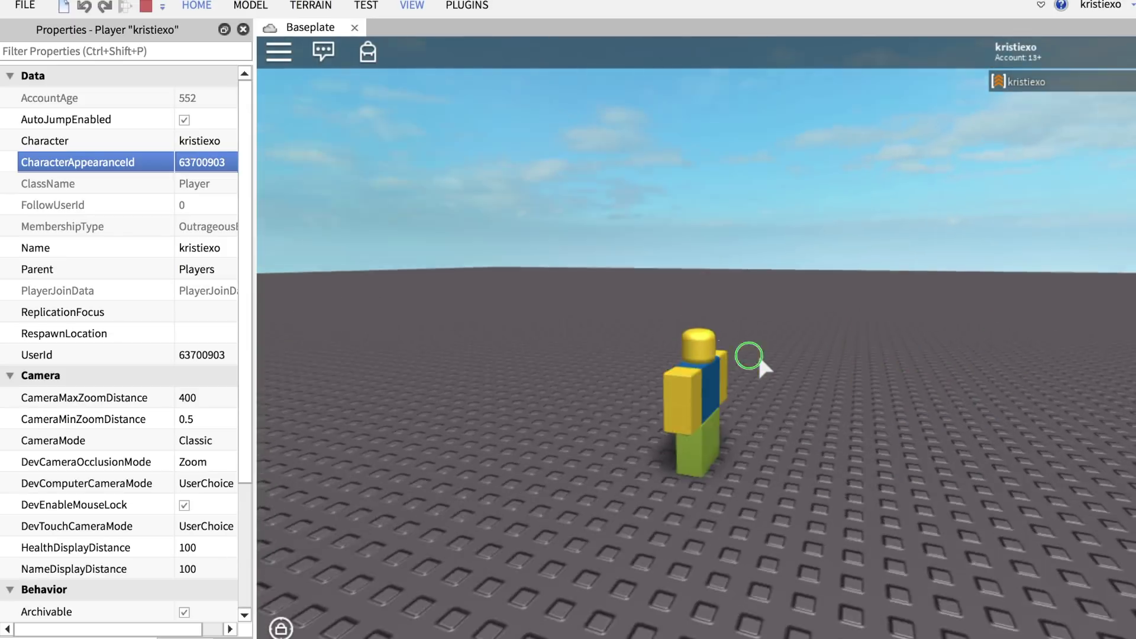
{"action": "scroll", "coordinate": [759, 359], "scroll_direction": "up", "scroll_amount": 4}
{"action": "scroll", "coordinate": [759, 359], "scroll_direction": "down", "scroll_amount": 4}
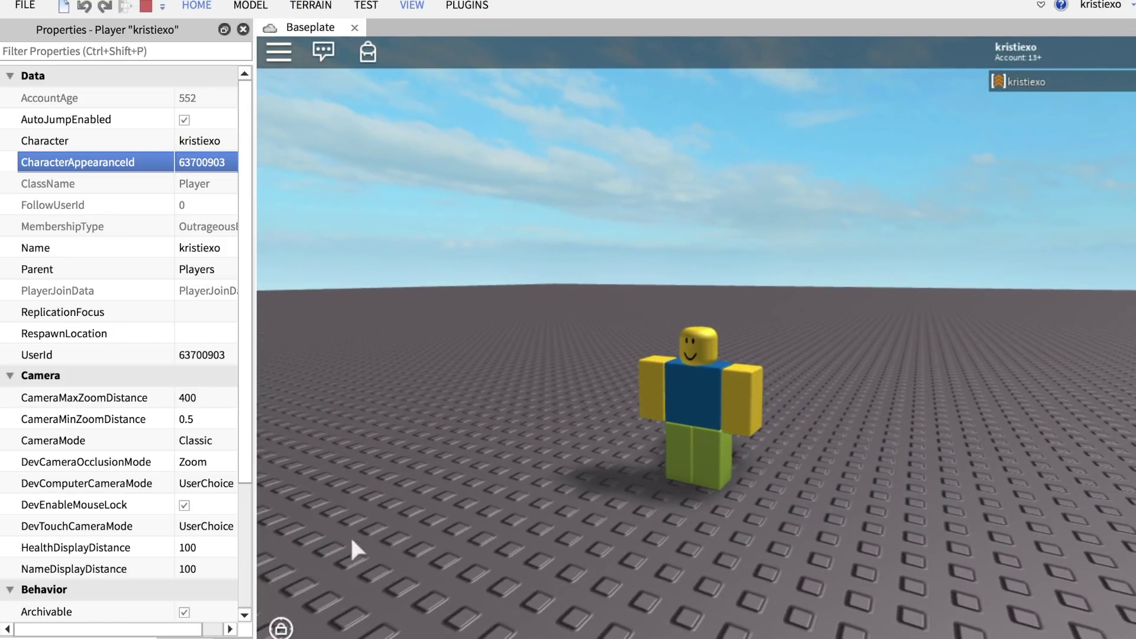
{"action": "left_click", "coordinate": [185, 638]}
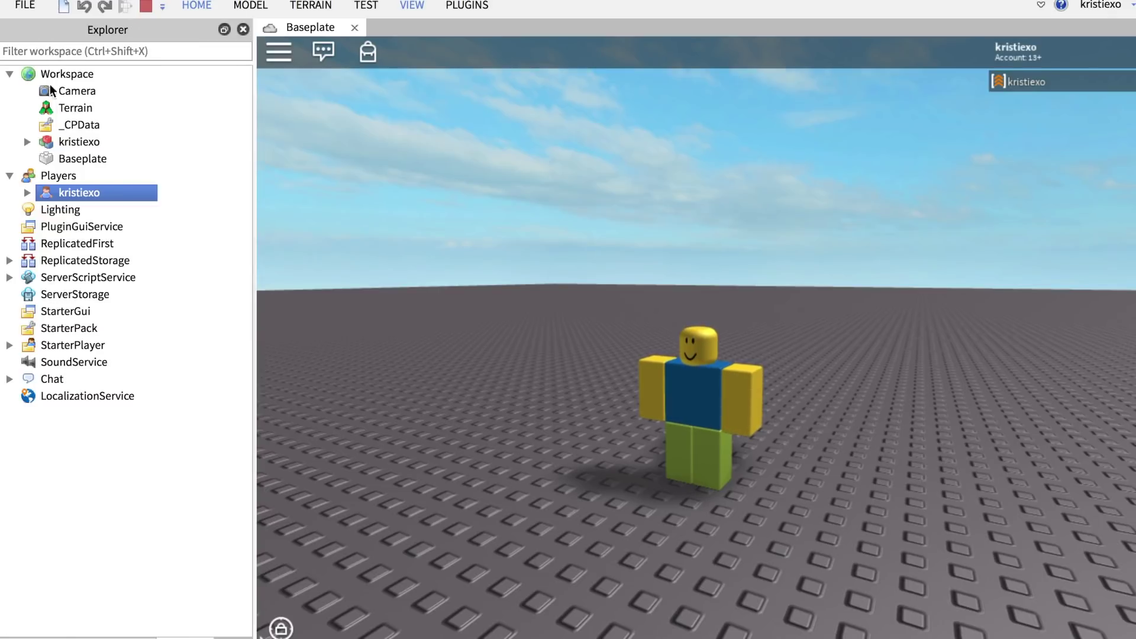
{"action": "left_click", "coordinate": [90, 142]}
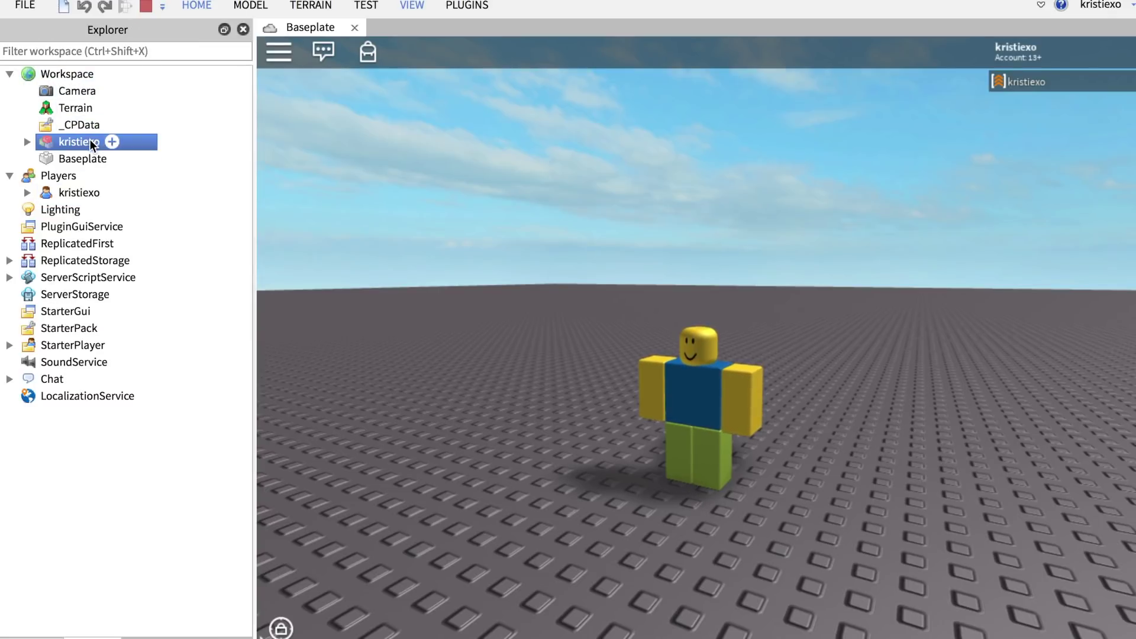
{"action": "right_click", "coordinate": [72, 141]}
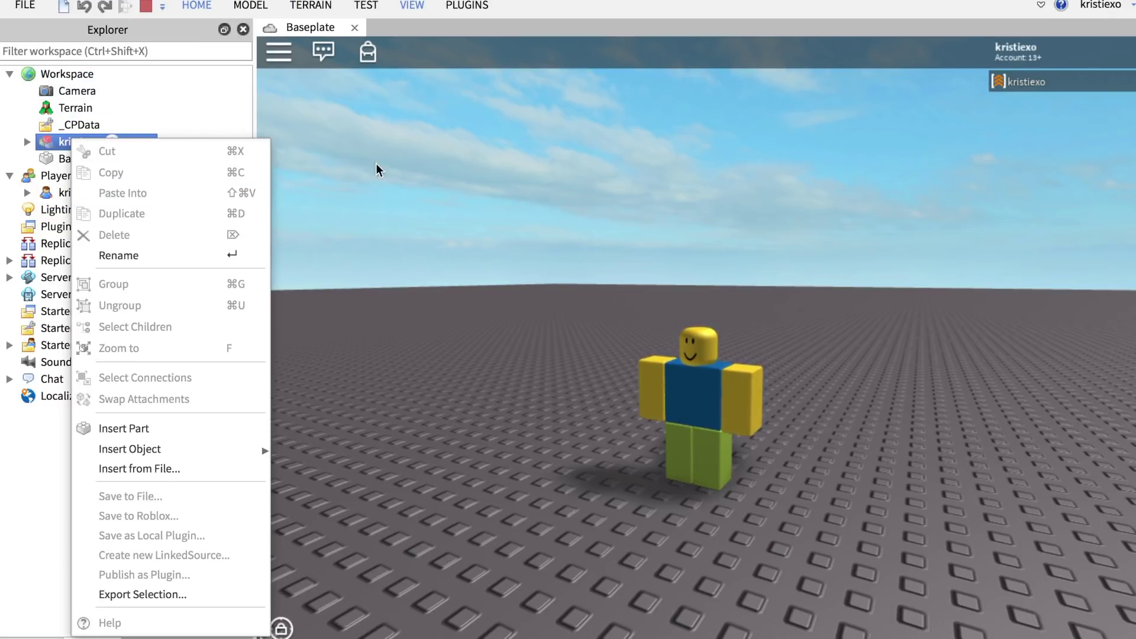
{"action": "left_click", "coordinate": [546, 285]}
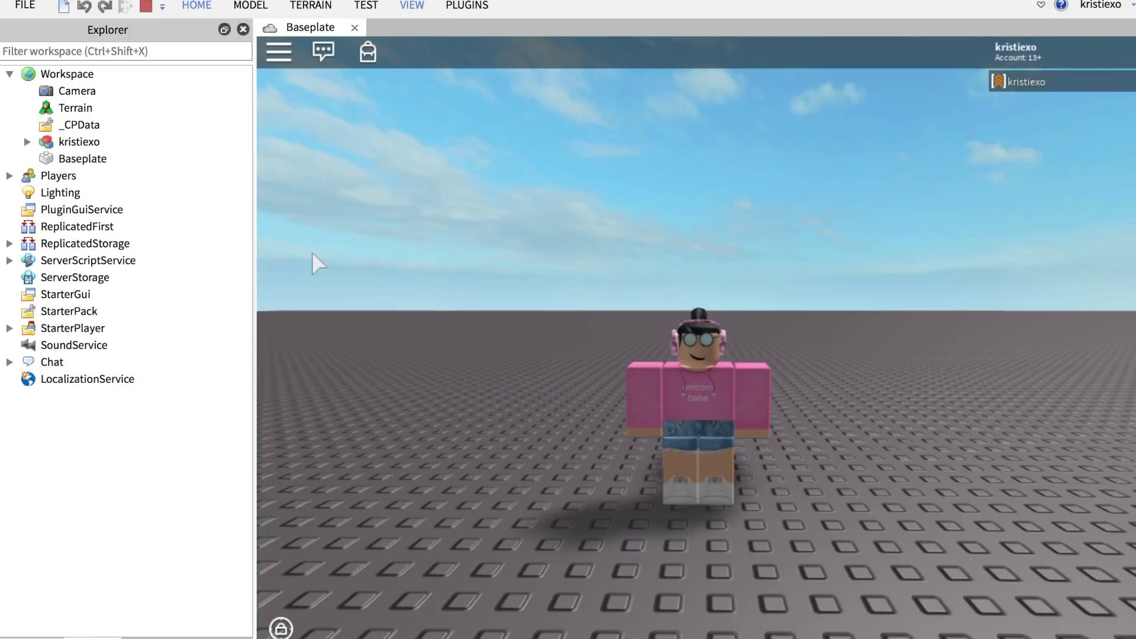
Cut the player's character model out of the Workspace while the play test is running
{"action": "left_click", "coordinate": [421, 256]}
{"action": "right_click_drag", "start_coordinate": [420, 256], "coordinate": [426, 276]}
{"action": "scroll", "coordinate": [426, 272], "scroll_direction": "up", "scroll_amount": 3}
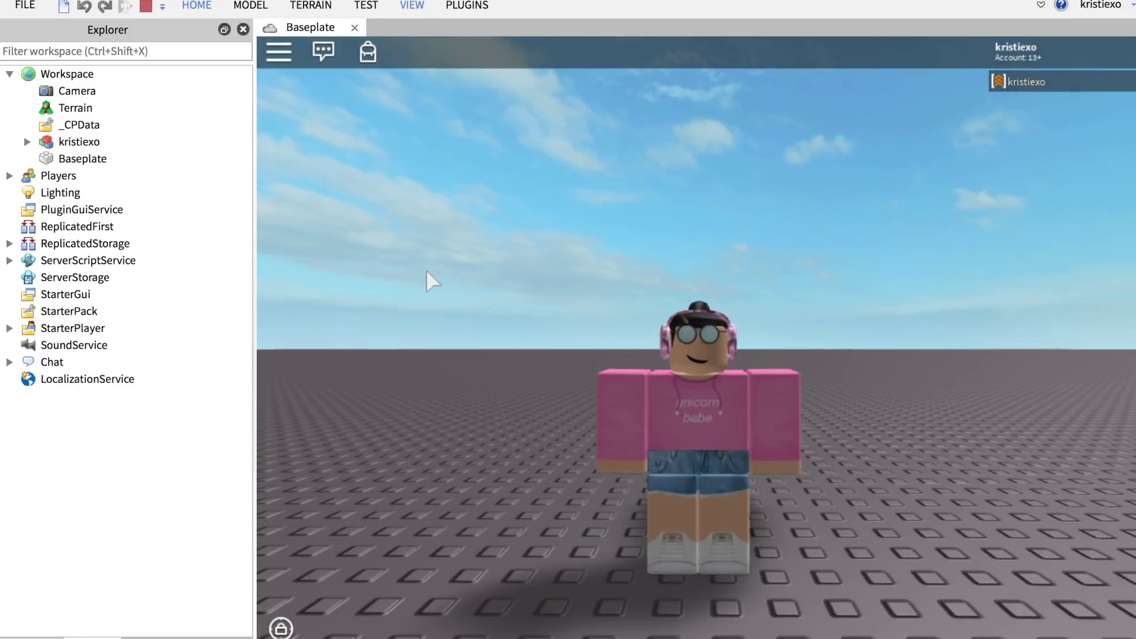
{"action": "left_click", "coordinate": [74, 143]}
{"action": "right_click", "coordinate": [74, 142]}
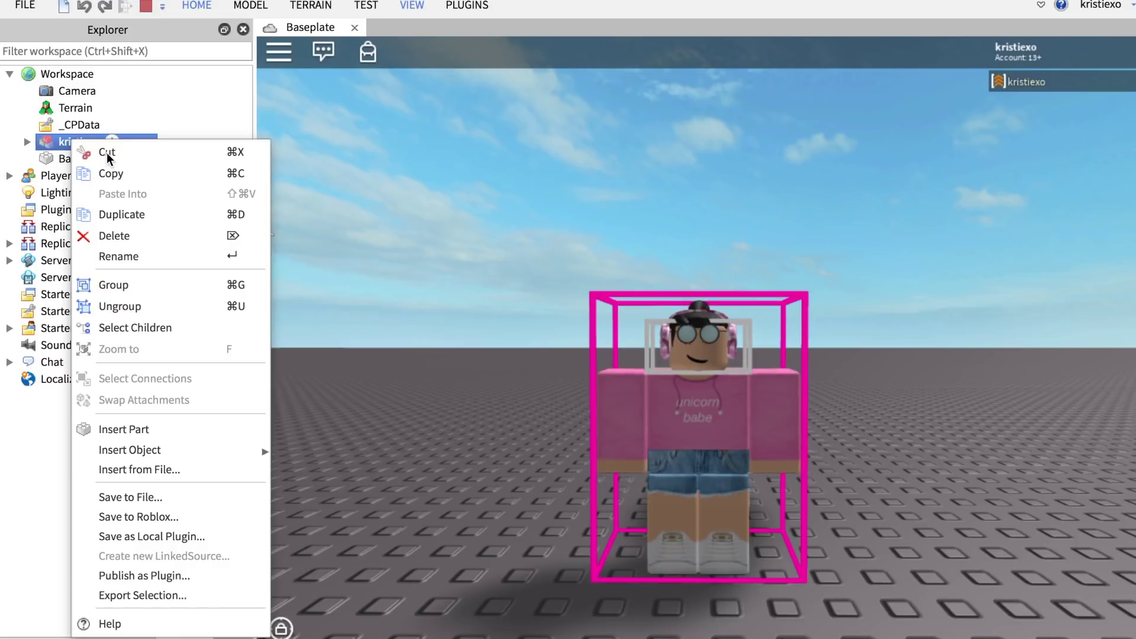
{"action": "left_click", "coordinate": [108, 152]}
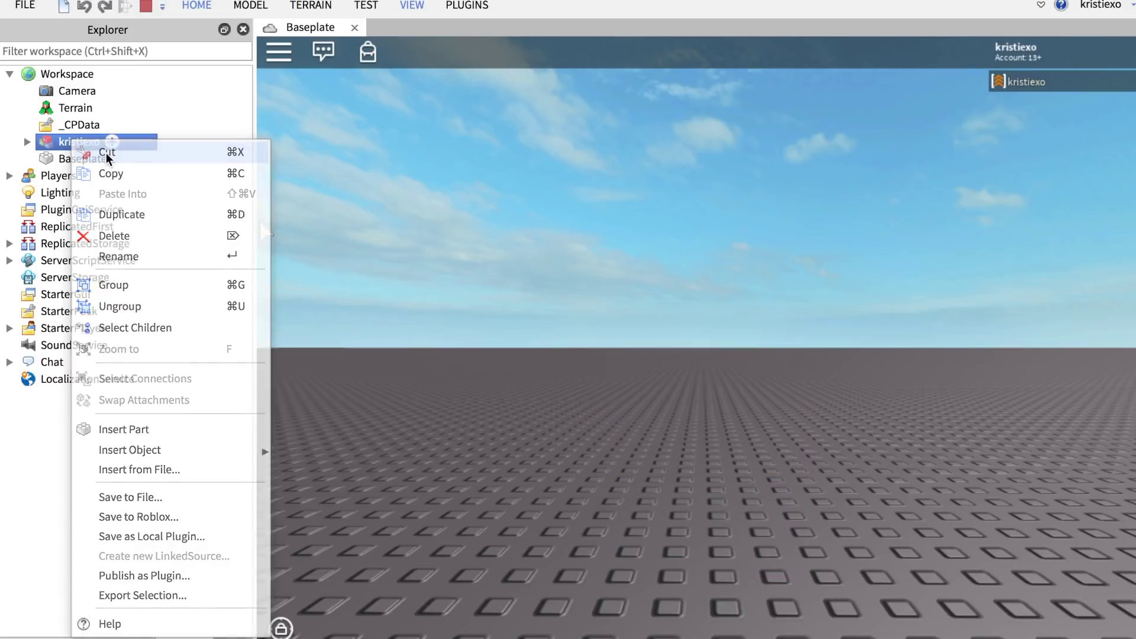
Stop the play test and paste the cut character model into the baseplate
{"action": "left_click", "coordinate": [144, 8]}
{"action": "right_click_drag", "start_coordinate": [642, 349], "coordinate": [643, 349]}
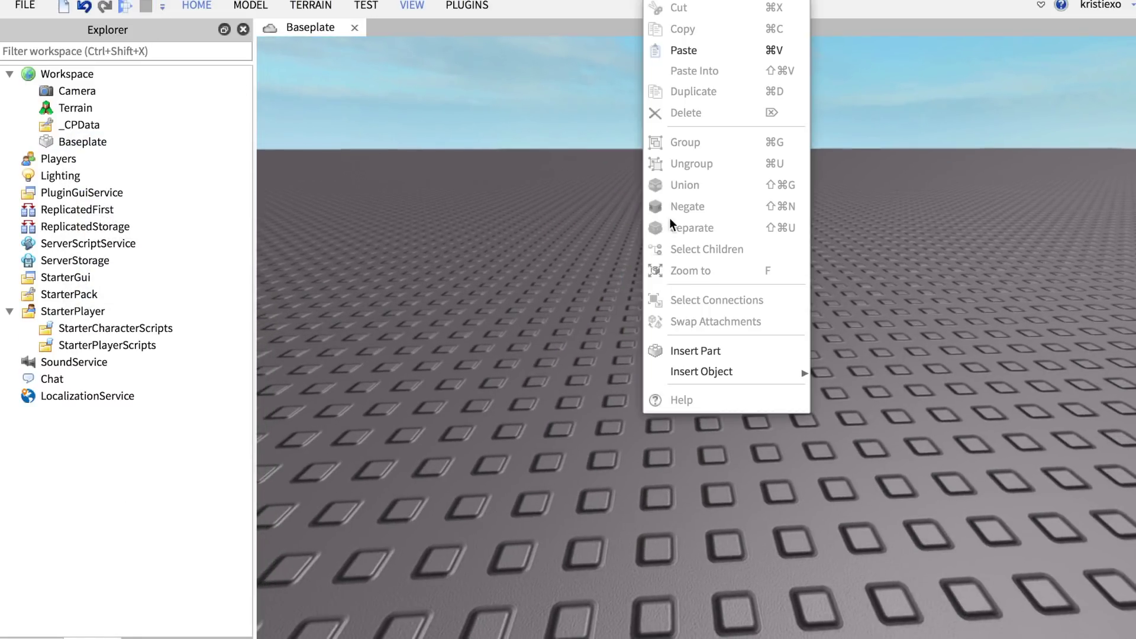
{"action": "left_click", "coordinate": [693, 55]}
{"action": "left_click", "coordinate": [769, 194]}
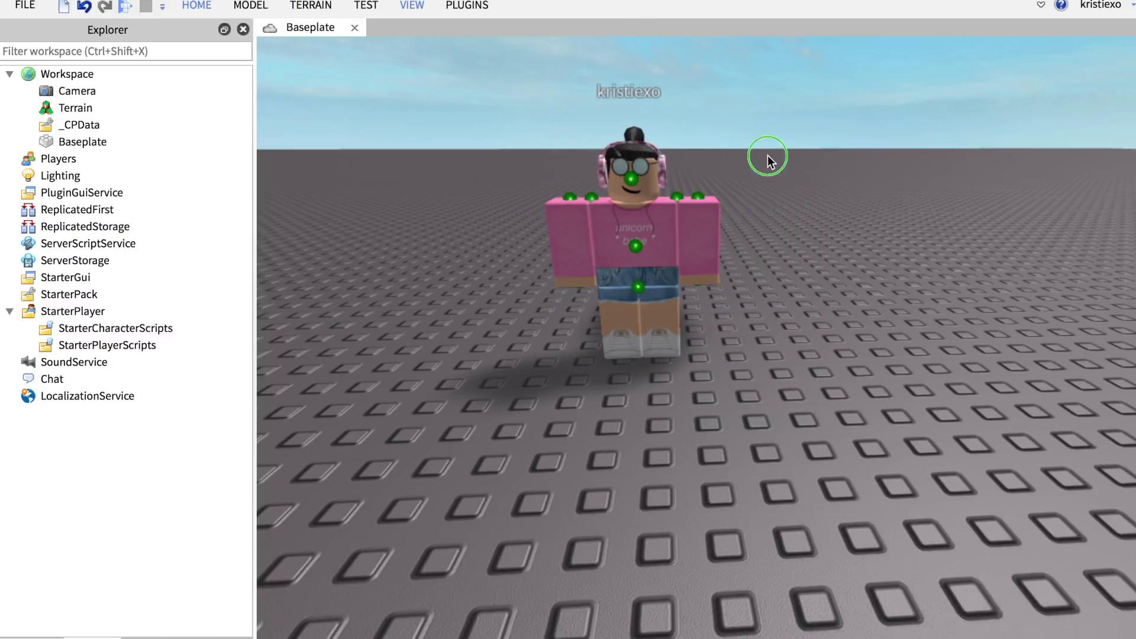
Examine the pasted avatar on the baseplate from the front and the side, both close up and from farther away
{"action": "right_click_drag", "start_coordinate": [769, 158], "coordinate": [769, 194]}
{"action": "key", "text": "w"}
{"action": "key", "text": "s"}
{"action": "key", "text": "w"}
{"action": "key", "text": "a"}
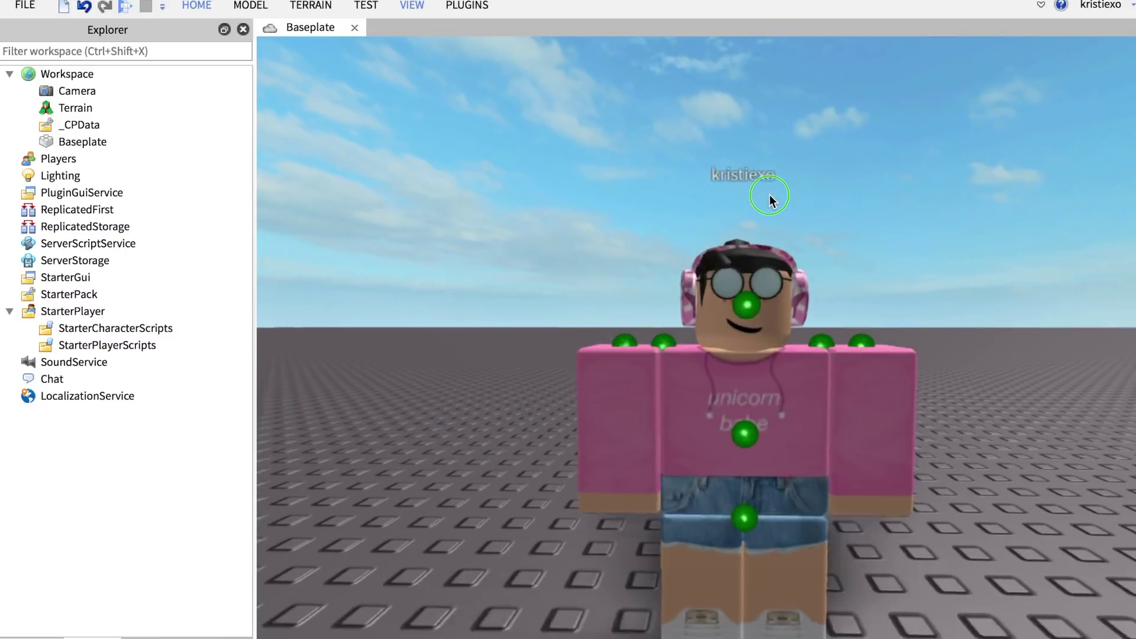
{"action": "key", "text": "d"}
{"action": "key", "text": "s"}
{"action": "key", "text": "w"}
{"action": "key", "text": "a"}
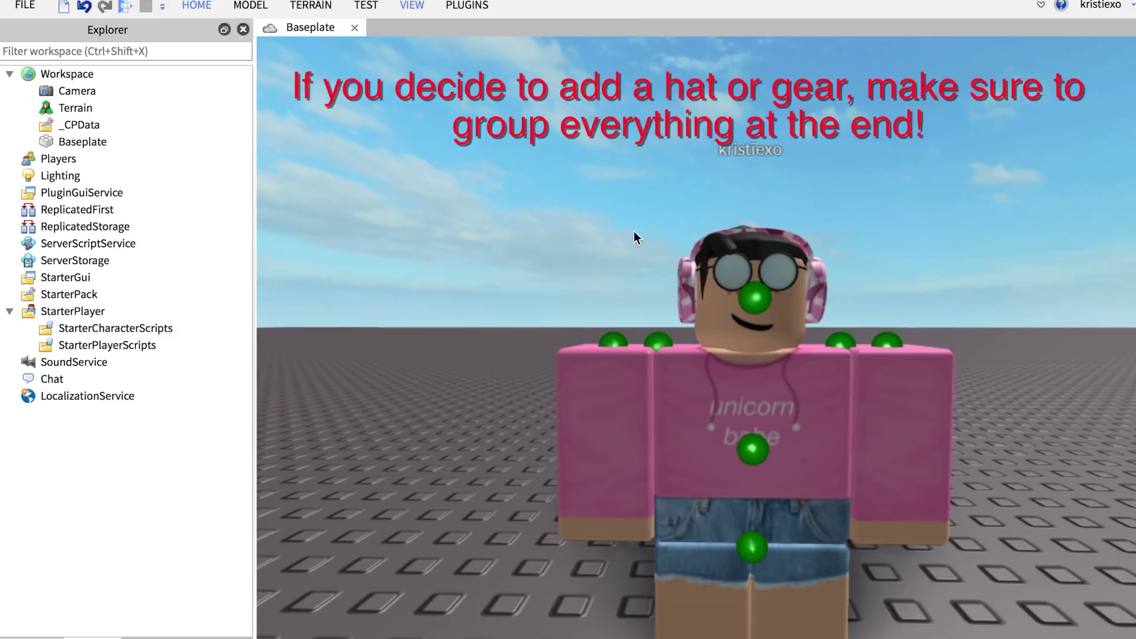
{"action": "key", "text": "d"}
{"action": "key", "text": "s"}
{"action": "key", "text": "s"}
{"action": "key", "text": "a"}
{"action": "key", "text": "w"}
{"action": "right_click_drag", "start_coordinate": [574, 197], "coordinate": [574, 197]}
{"action": "key", "text": "a"}
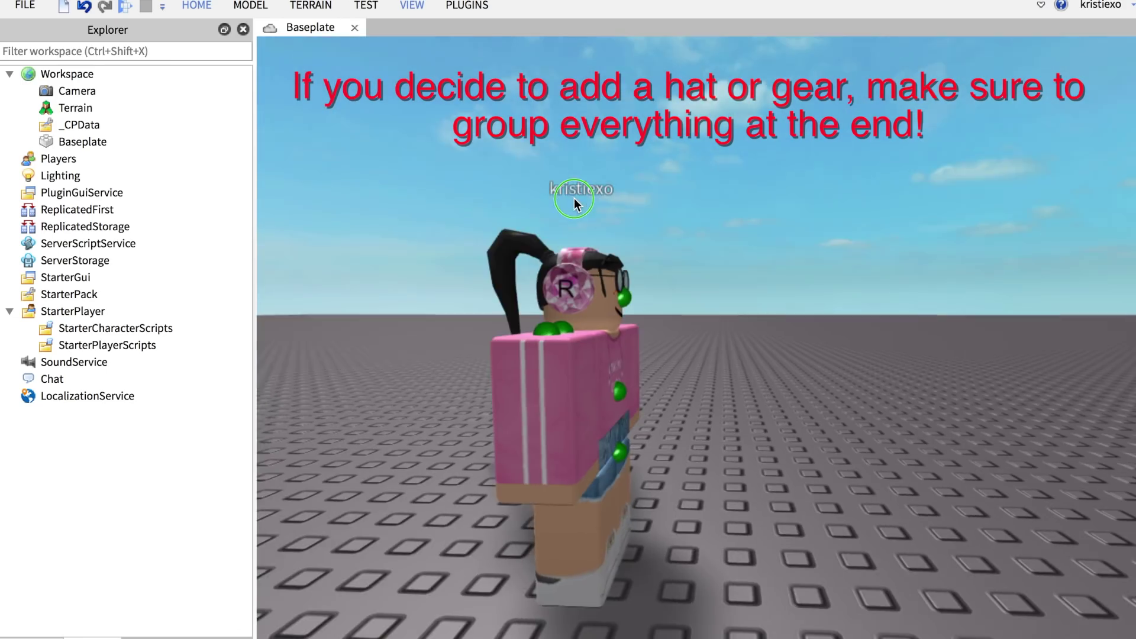
{"action": "key", "text": "w"}
{"action": "key", "text": "d"}
{"action": "right_click_drag", "start_coordinate": [624, 264], "coordinate": [646, 297]}
{"action": "key", "text": "s"}
{"action": "key", "text": "w"}
{"action": "scroll", "coordinate": [631, 272], "scroll_direction": "down", "scroll_amount": 3}
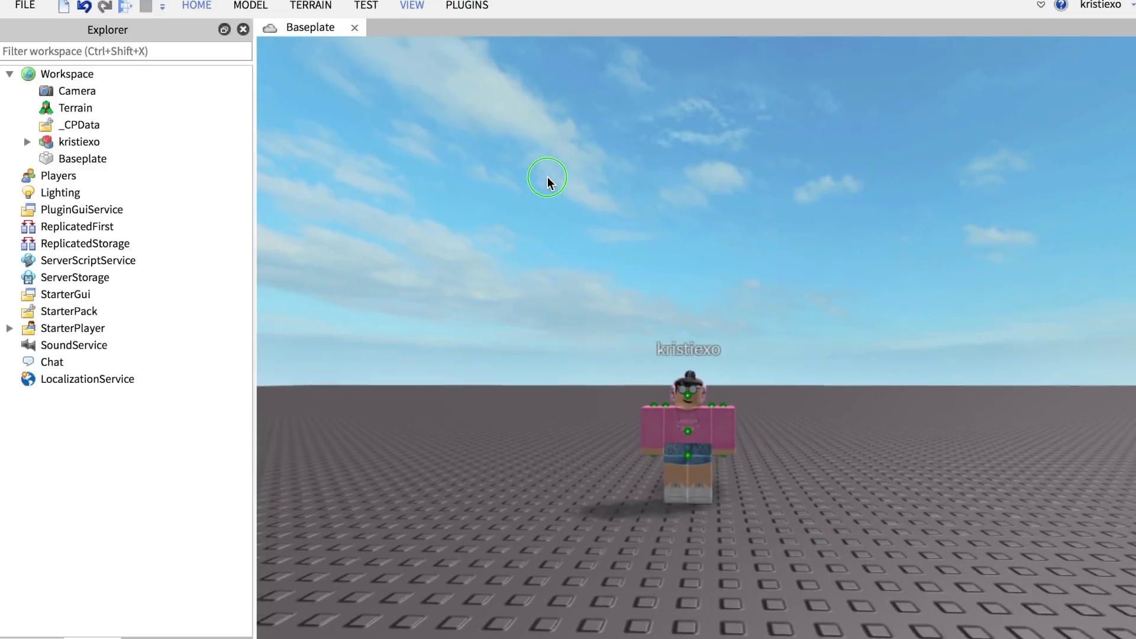
{"action": "scroll", "coordinate": [547, 183], "scroll_direction": "up", "scroll_amount": 2}
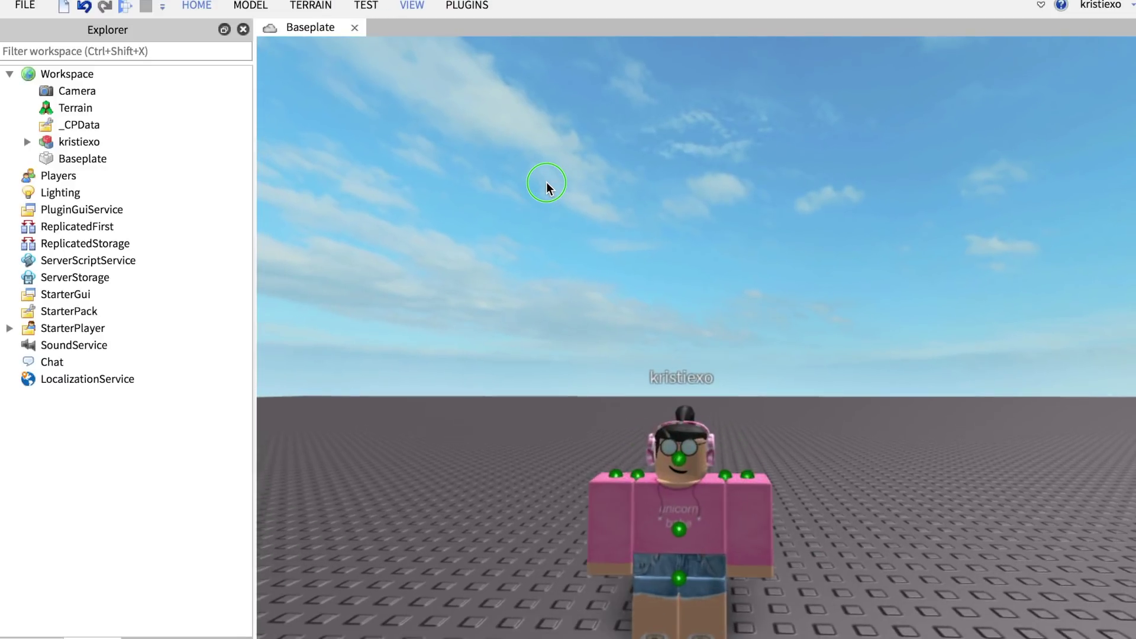
{"action": "scroll", "coordinate": [546, 190], "scroll_direction": "down", "scroll_amount": 2}
{"action": "scroll", "coordinate": [546, 188], "scroll_direction": "up", "scroll_amount": 4}
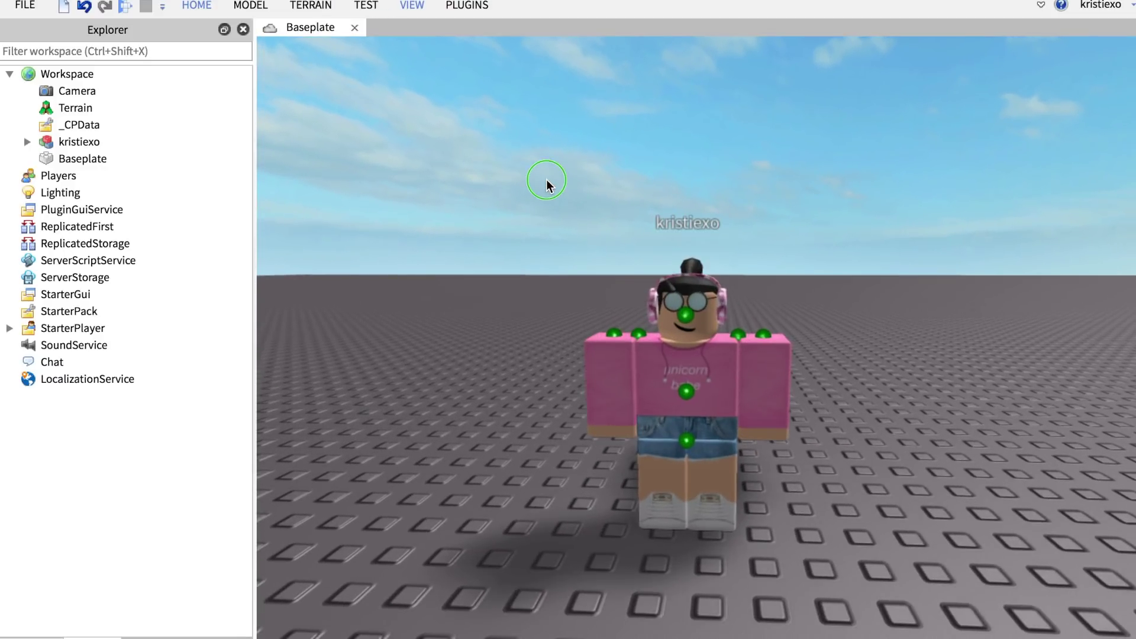
Export the character model in the Workspace to the Desktop under the file name kristiexoo
{"action": "left_click", "coordinate": [73, 141]}
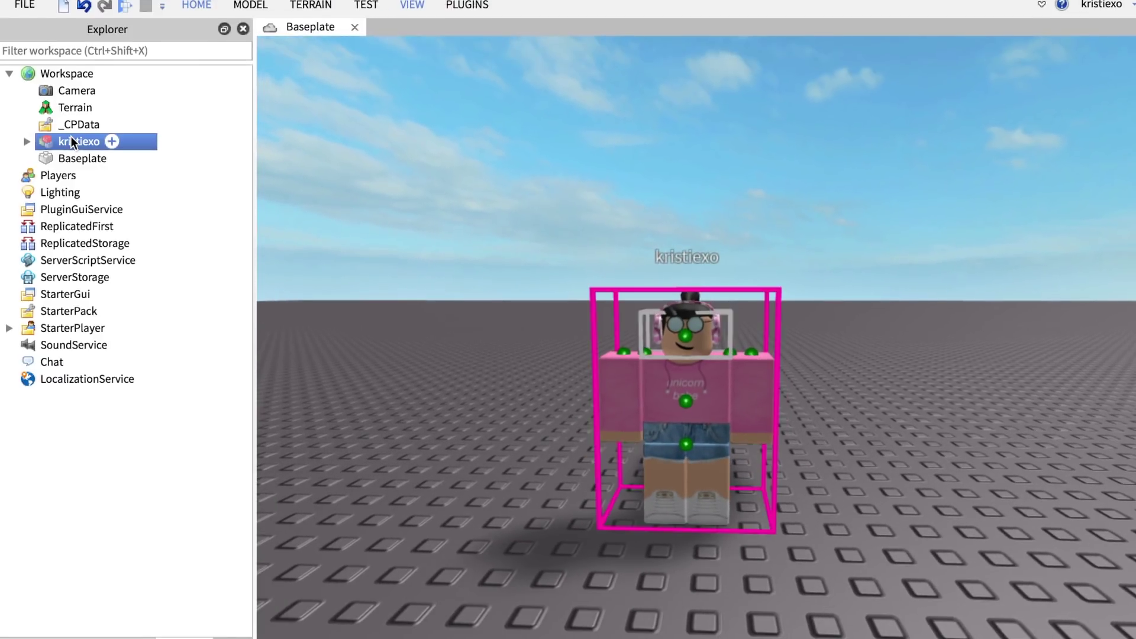
{"action": "right_click", "coordinate": [70, 138]}
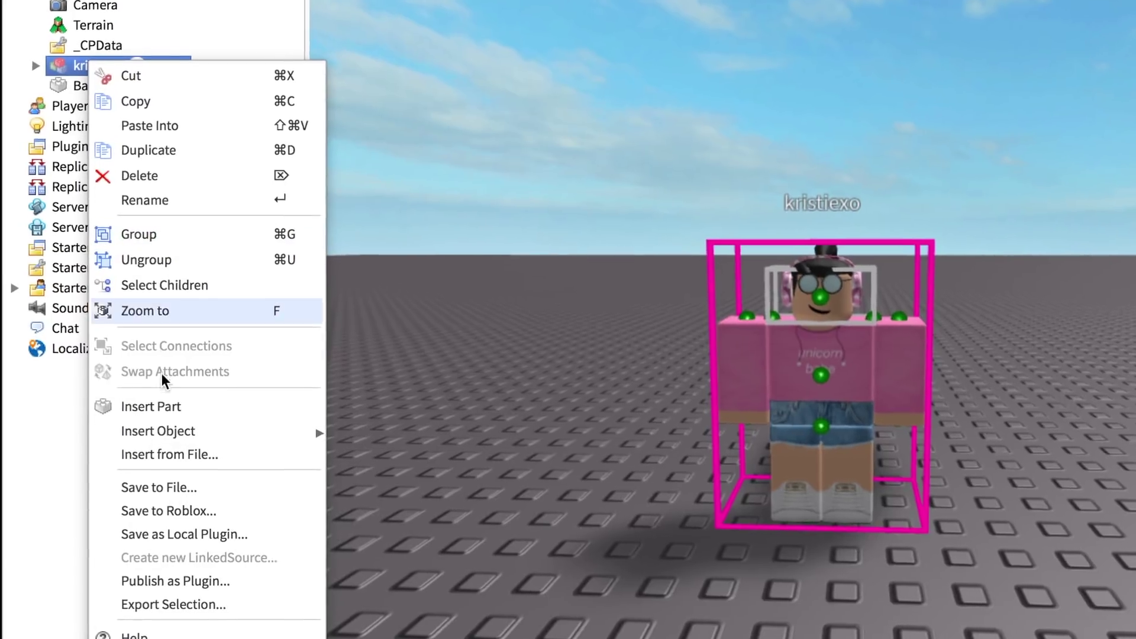
{"action": "left_click", "coordinate": [195, 609]}
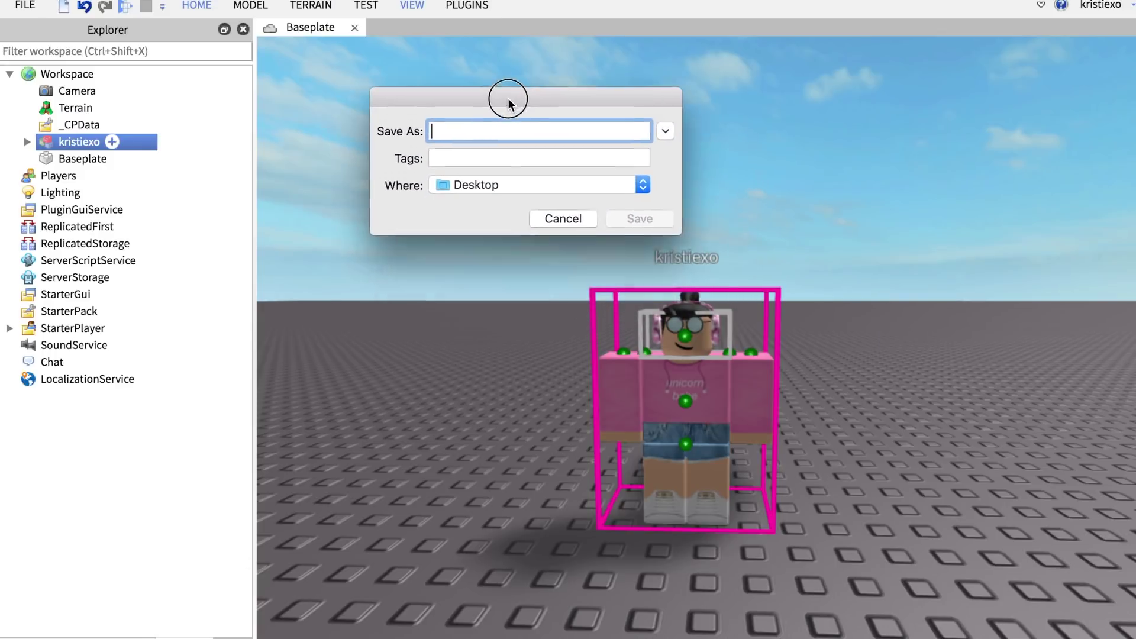
{"action": "type", "text": "kristiexoo"}
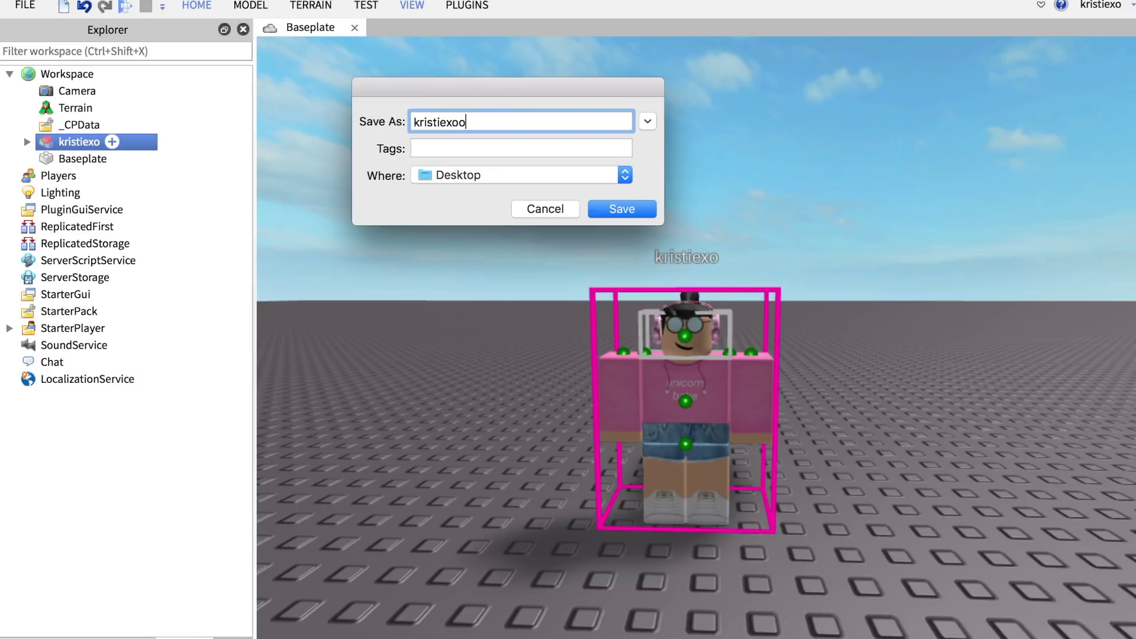
{"action": "left_click", "coordinate": [611, 217]}
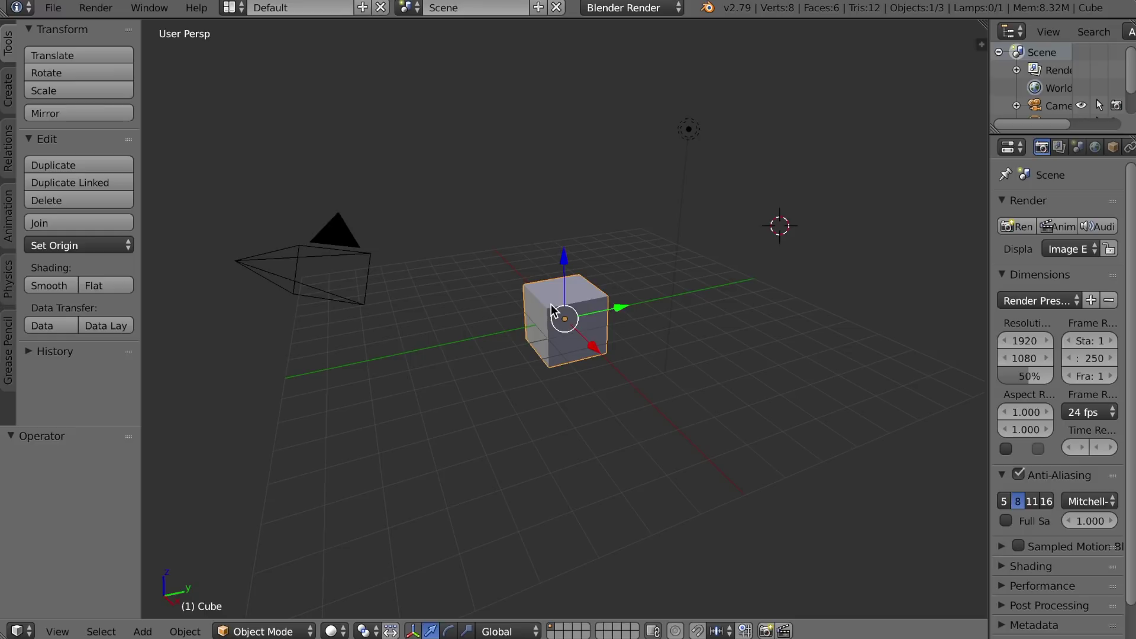
In Blender, delete the default cube from the new scene
{"action": "key", "text": "x"}
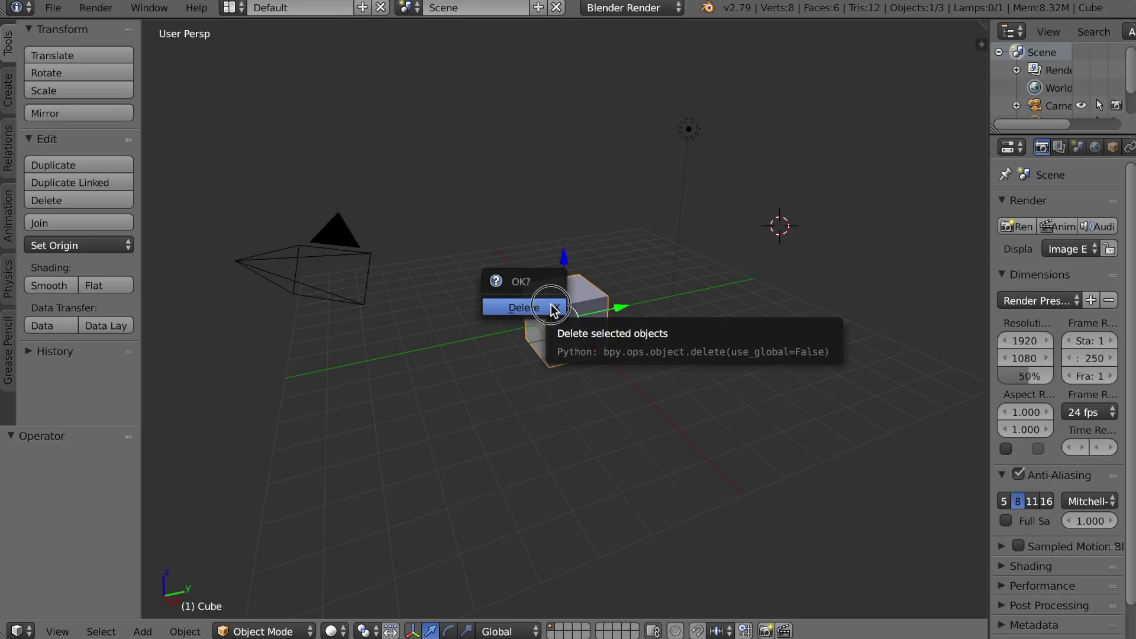
{"action": "left_click", "coordinate": [551, 308]}
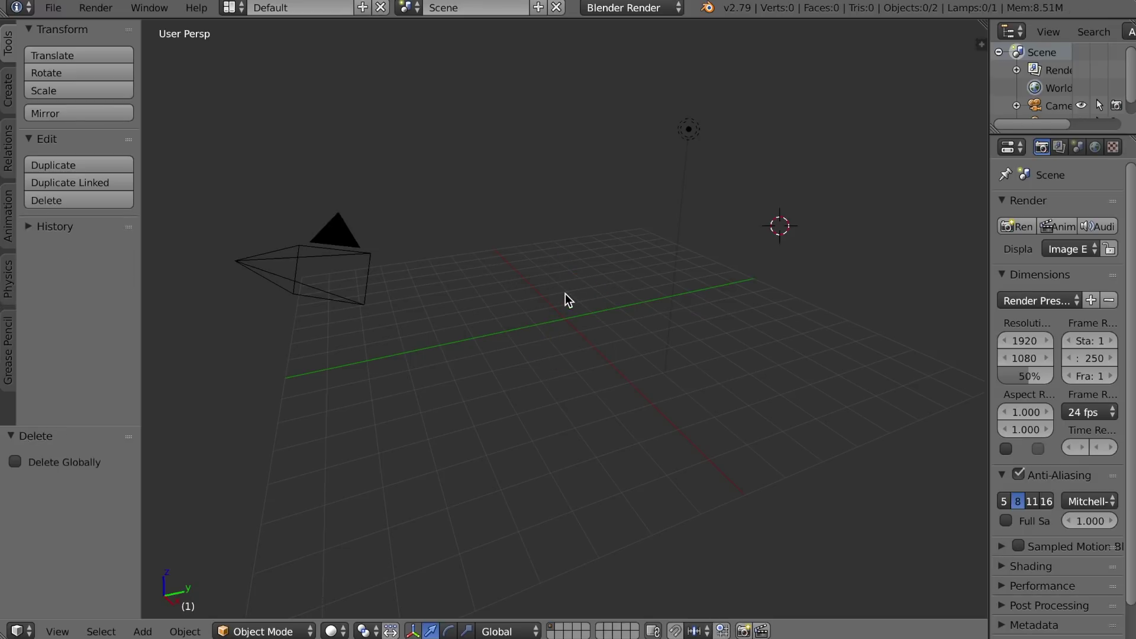
{"action": "key", "text": "shift+f"}
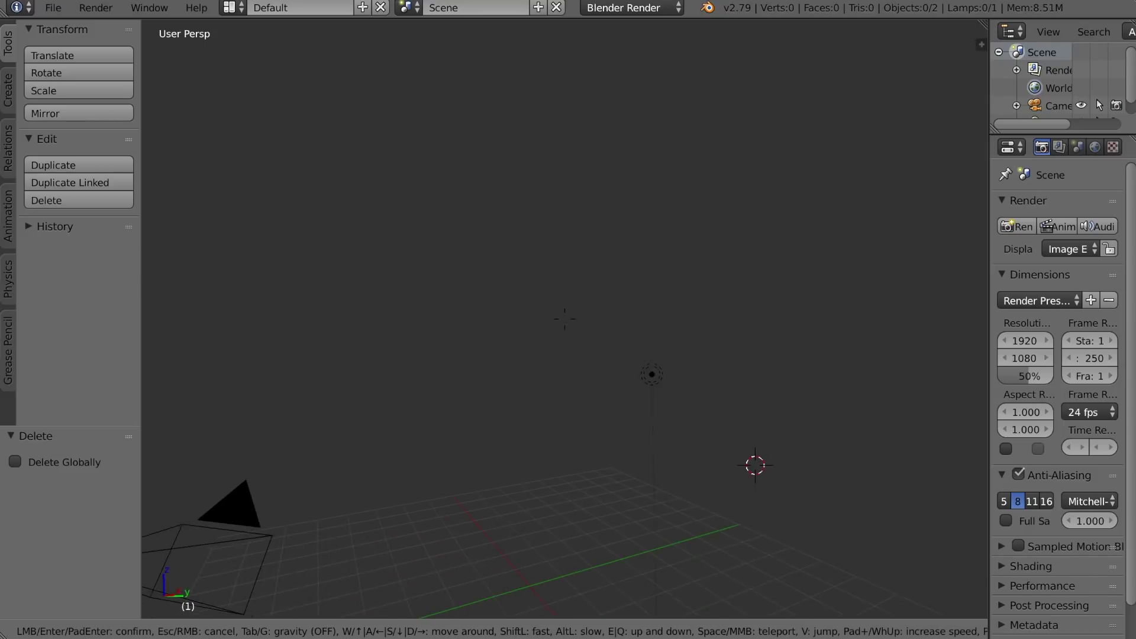
{"action": "key", "text": "w"}
{"action": "key", "text": "a"}
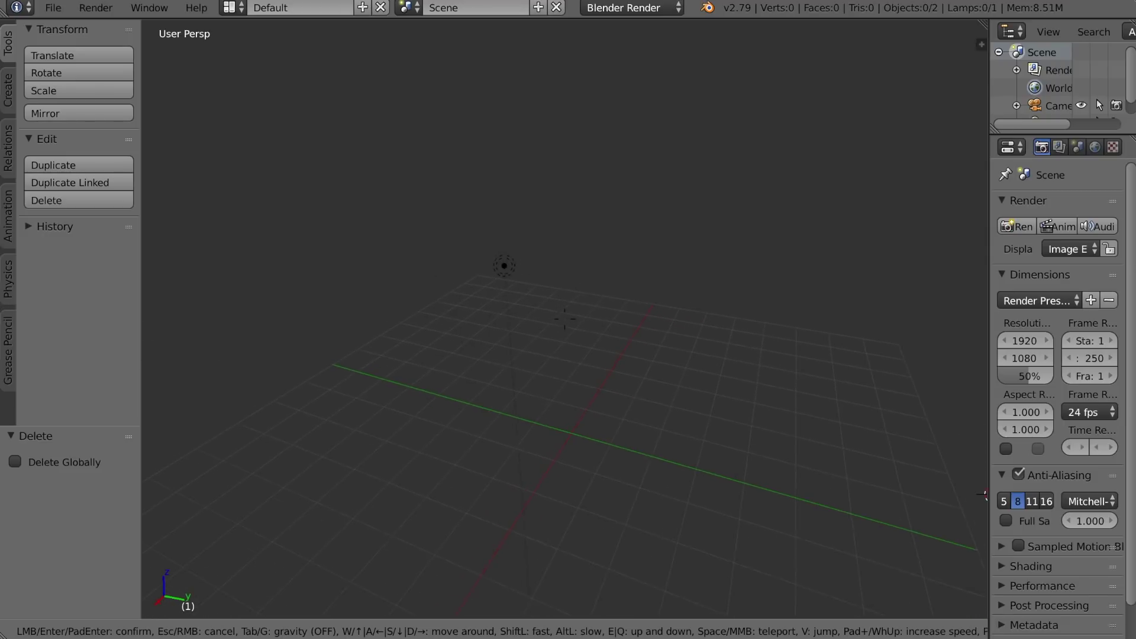
{"action": "left_click", "coordinate": [564, 319]}
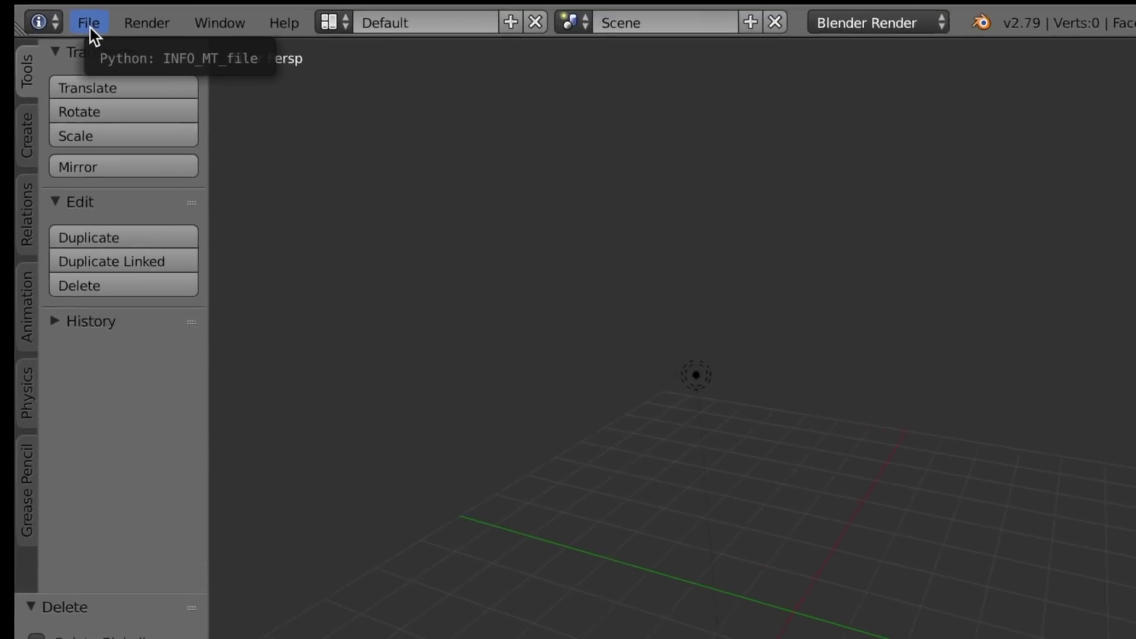
Import the Wavefront file kristiexoo.obj into the scene
{"action": "left_click", "coordinate": [45, 4]}
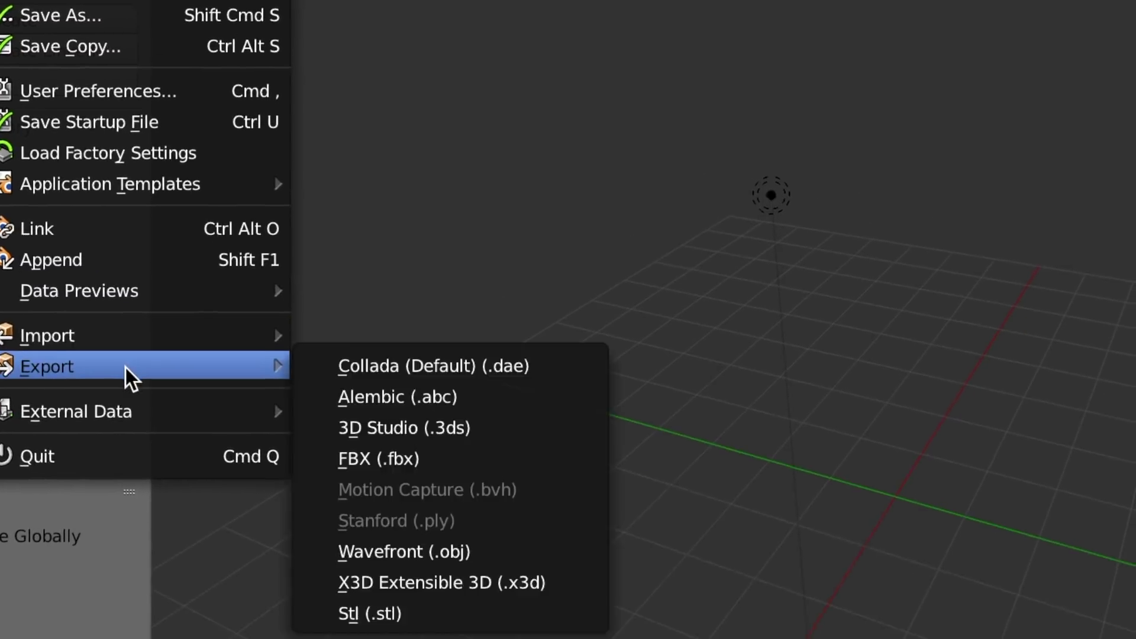
{"action": "mouse_move", "coordinate": [155, 422]}
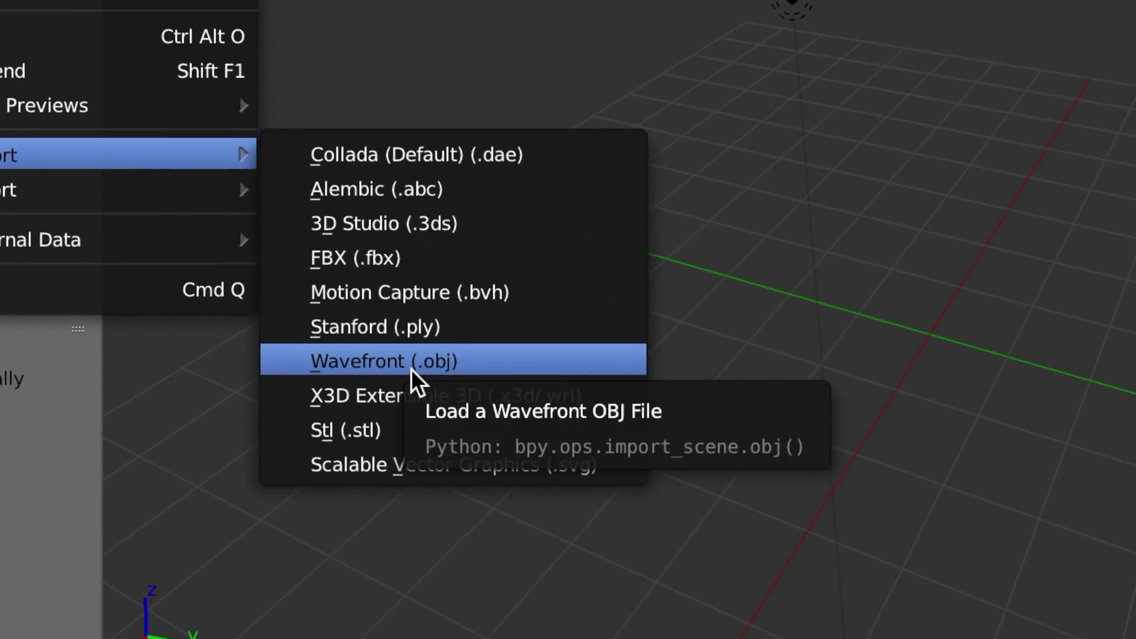
{"action": "left_click", "coordinate": [411, 368]}
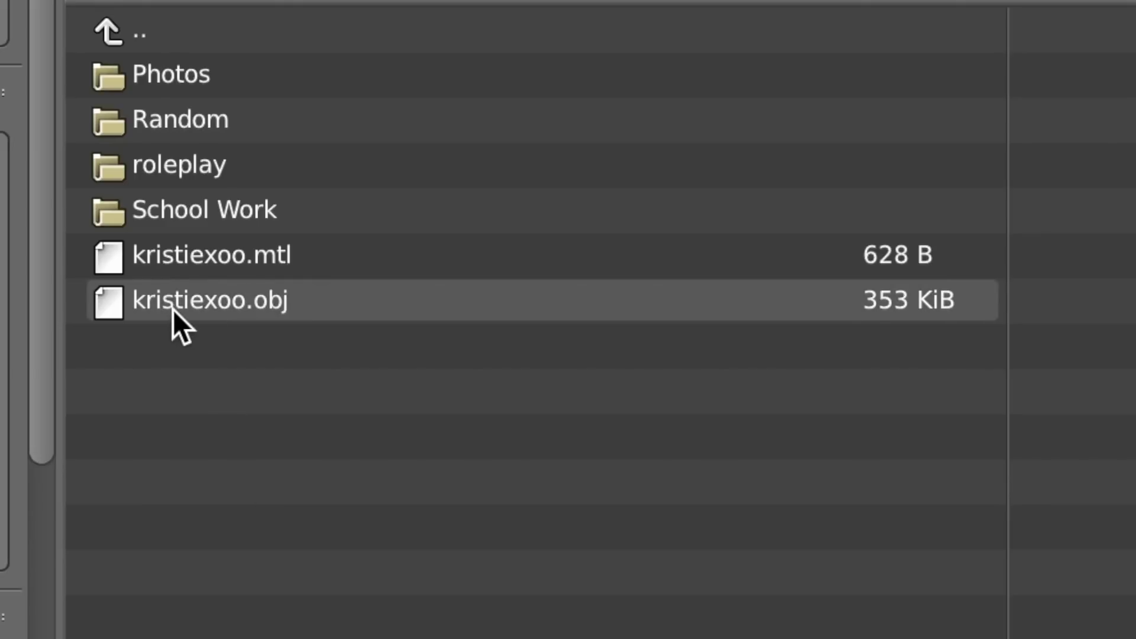
{"action": "double_click", "coordinate": [258, 312]}
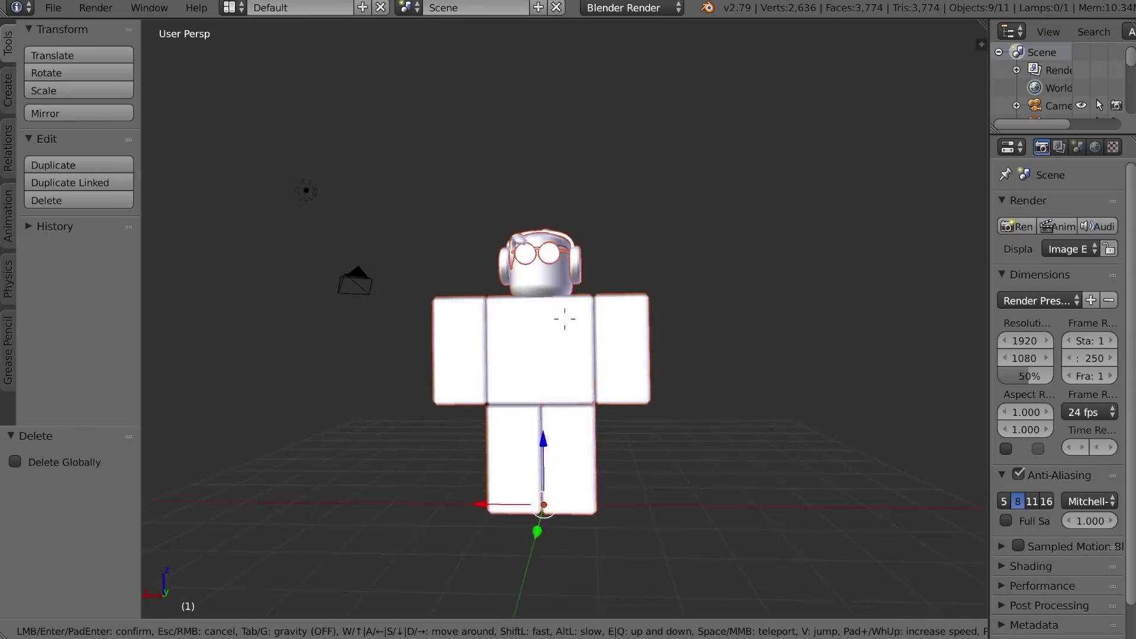
Switch the viewport shading to Material for the imported avatar
{"action": "key", "text": "w"}
{"action": "key", "text": "s"}
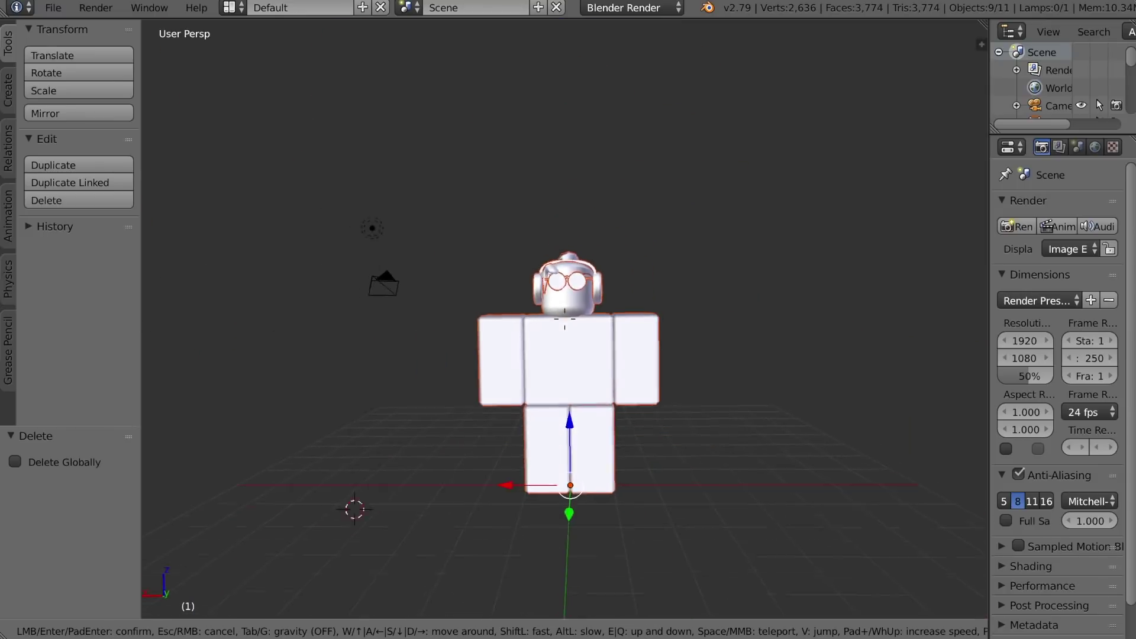
{"action": "key", "text": "a"}
{"action": "key", "text": "w"}
{"action": "key", "text": "d"}
{"action": "key", "text": "s"}
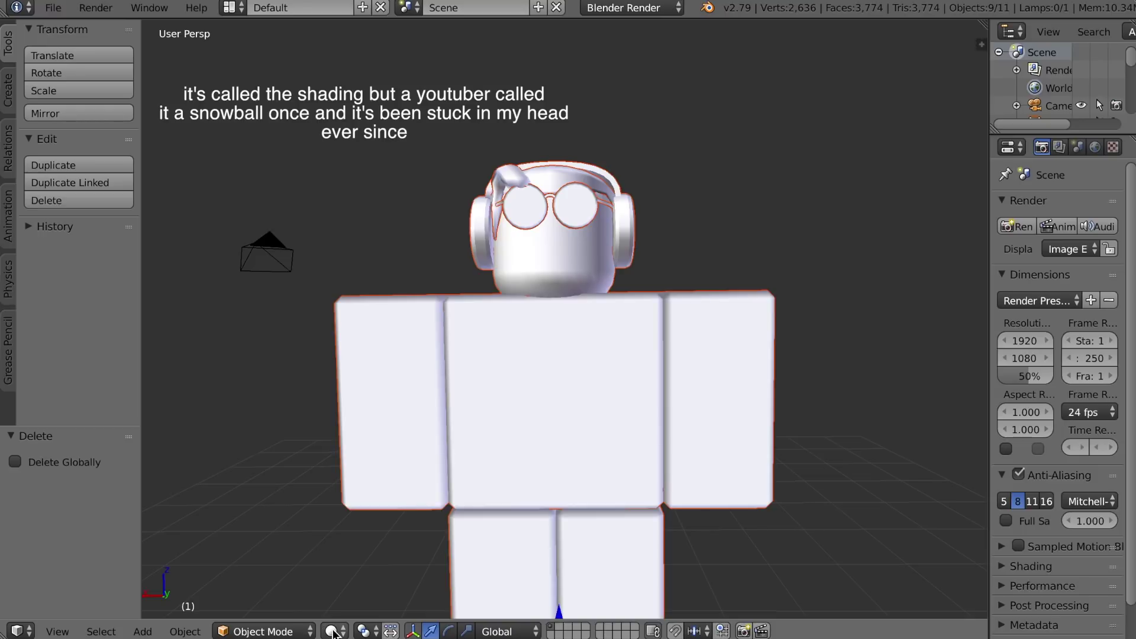
{"action": "left_click", "coordinate": [332, 632]}
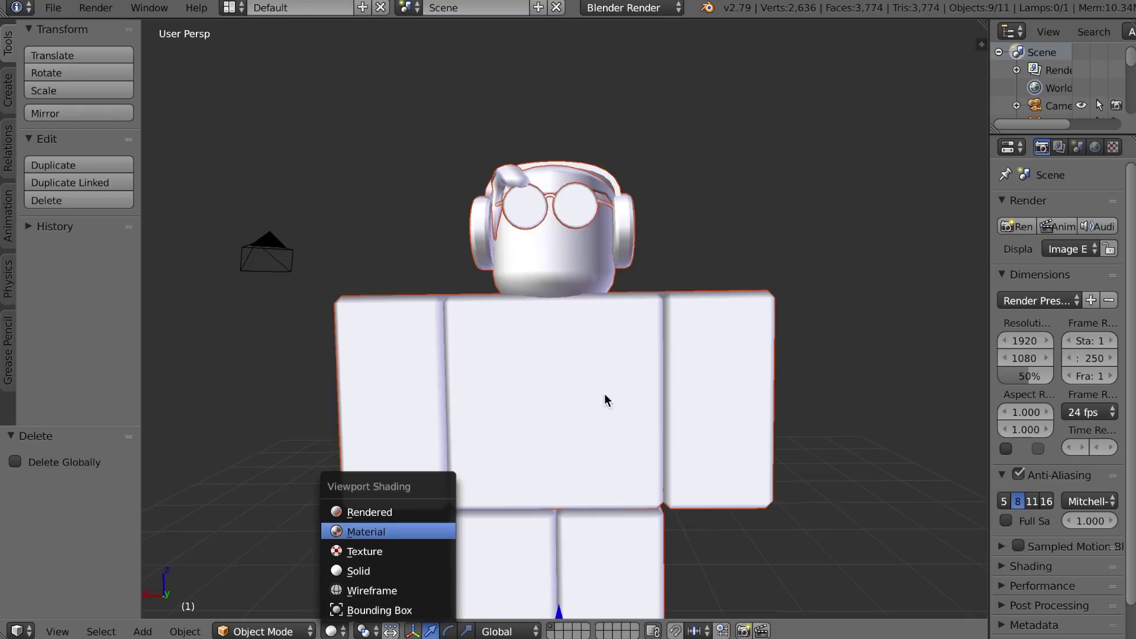
{"action": "left_click", "coordinate": [369, 531]}
Examine the avatar's material-shaded surfaces from the side and from the front
{"action": "key", "text": "shift+f"}
{"action": "key", "text": "s"}
{"action": "key", "text": "w"}
{"action": "key", "text": "d"}
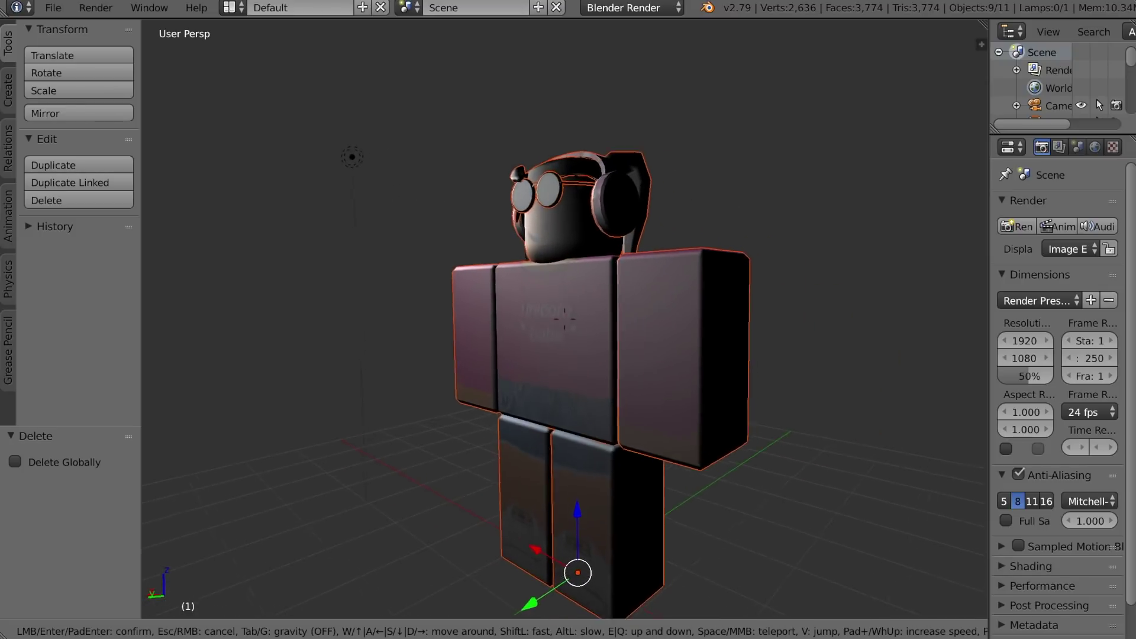
{"action": "key", "text": "a"}
{"action": "key", "text": "s"}
{"action": "left_click", "coordinate": [564, 319]}
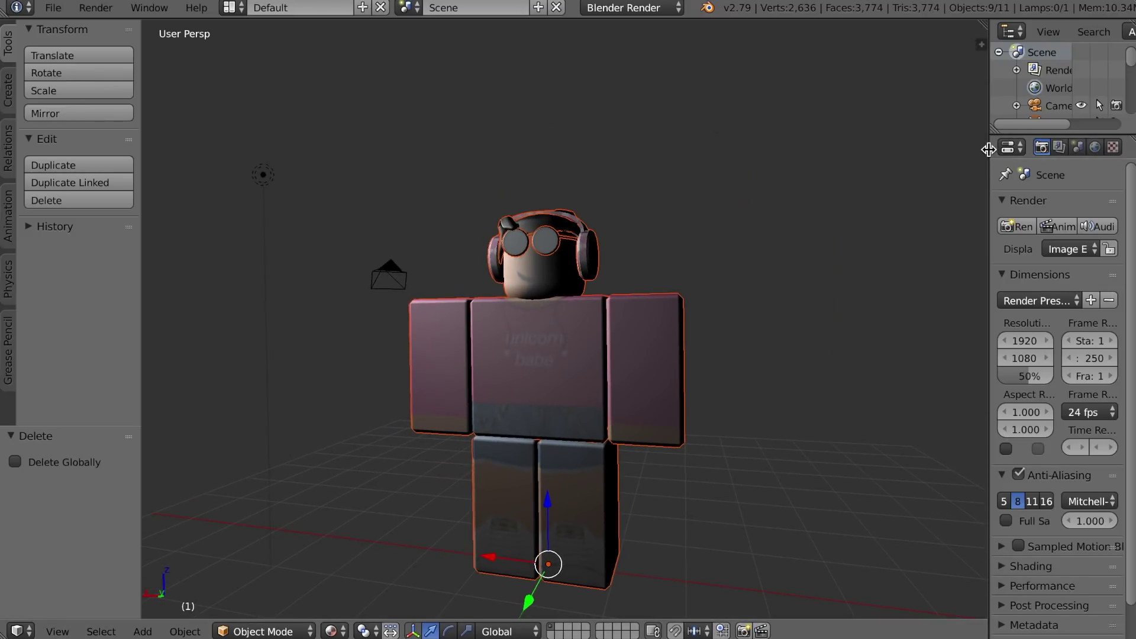
Widen the outliner and properties area and open the Lamp's object data settings
{"action": "left_click_drag", "start_coordinate": [988, 149], "coordinate": [854, 135]}
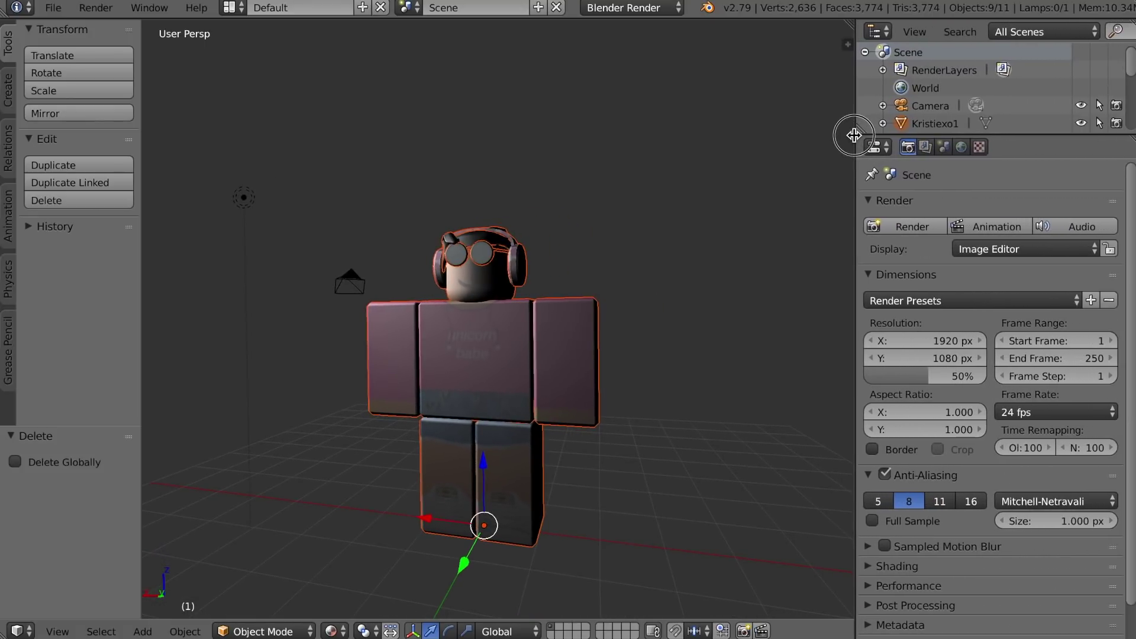
{"action": "left_click_drag", "start_coordinate": [1131, 58], "coordinate": [1128, 116]}
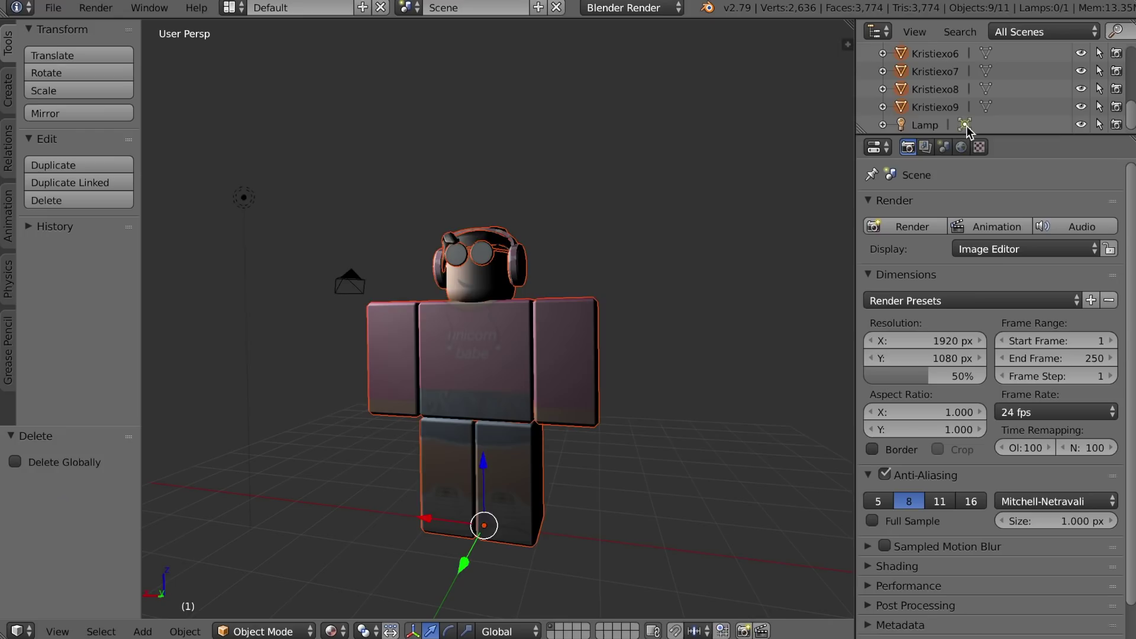
{"action": "left_click", "coordinate": [919, 157]}
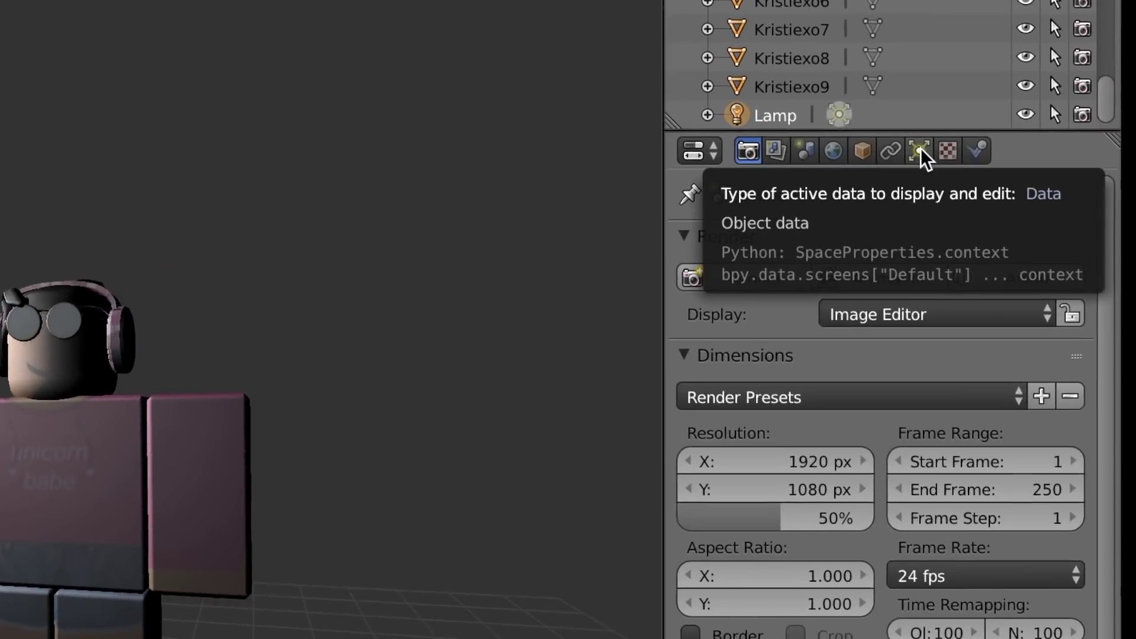
{"action": "left_click", "coordinate": [945, 149]}
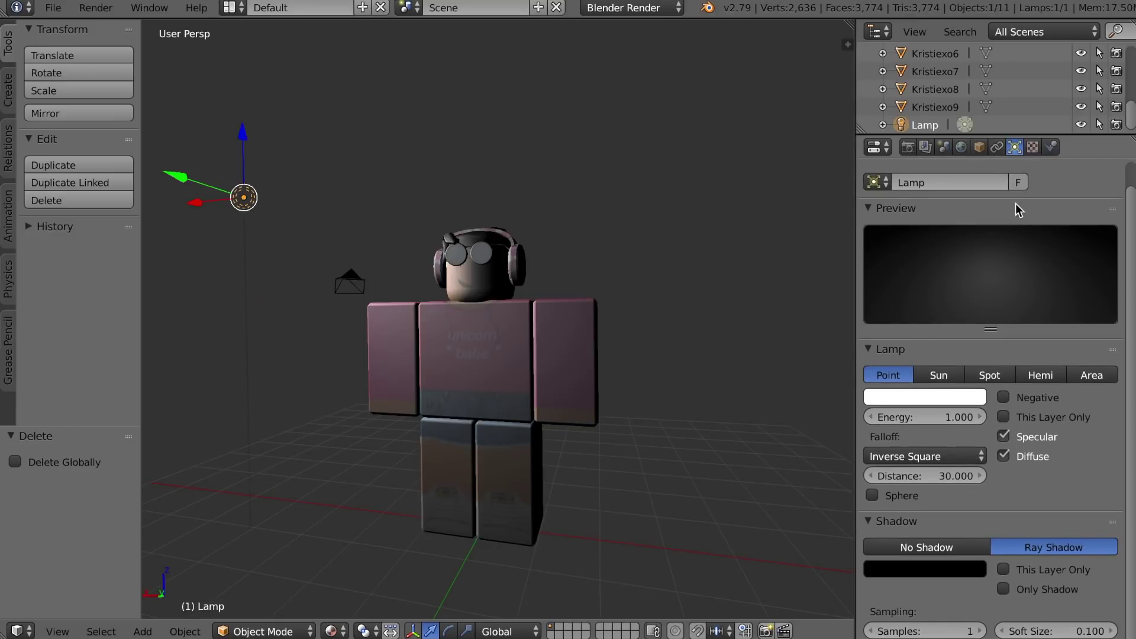
Turn off the lamp's Specular option and change the lamp type to Hemi
{"action": "left_click", "coordinate": [1003, 438]}
{"action": "left_click", "coordinate": [1004, 437]}
{"action": "left_click", "coordinate": [1005, 437]}
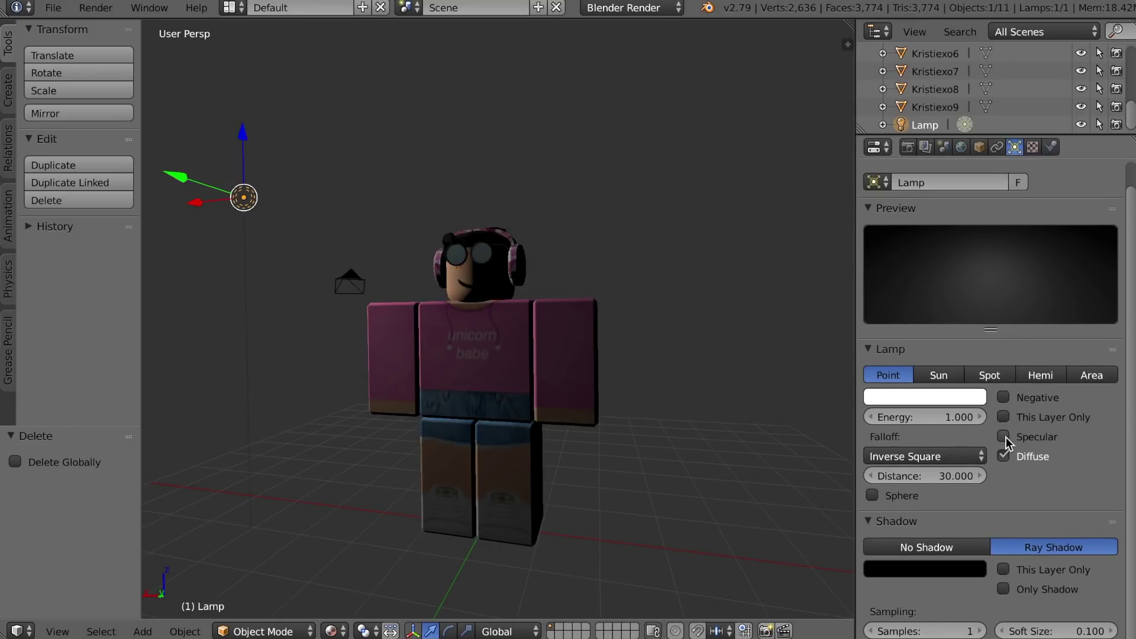
{"action": "left_click", "coordinate": [1003, 437]}
{"action": "left_click", "coordinate": [1003, 437]}
{"action": "left_click", "coordinate": [1046, 377]}
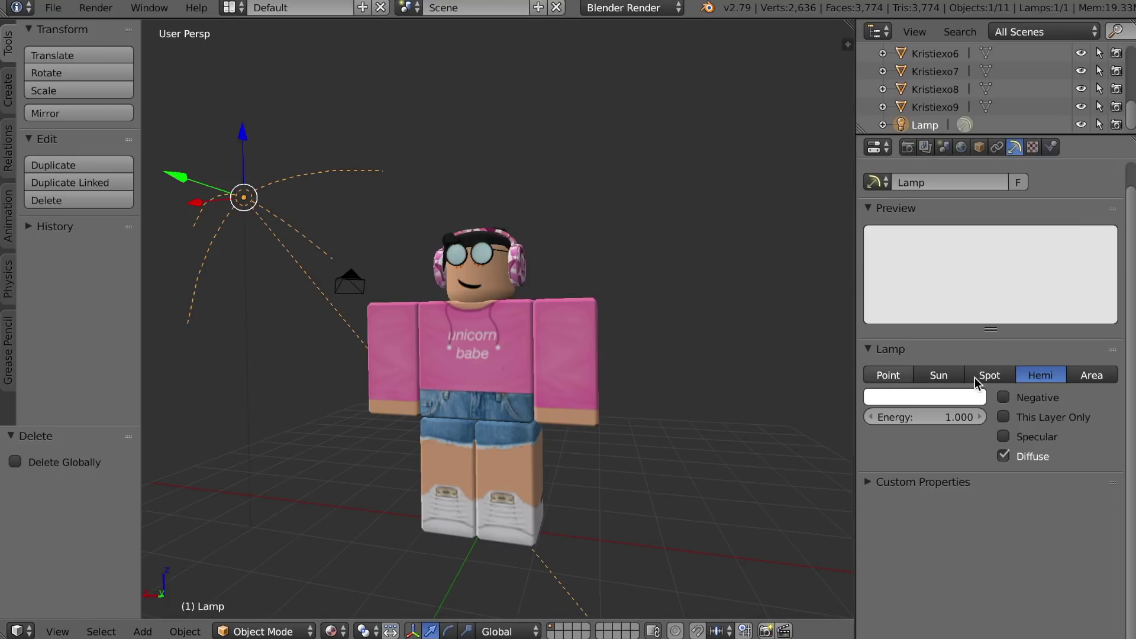
Set the Hemi lamp's energy to 1.5
{"action": "left_click", "coordinate": [946, 421]}
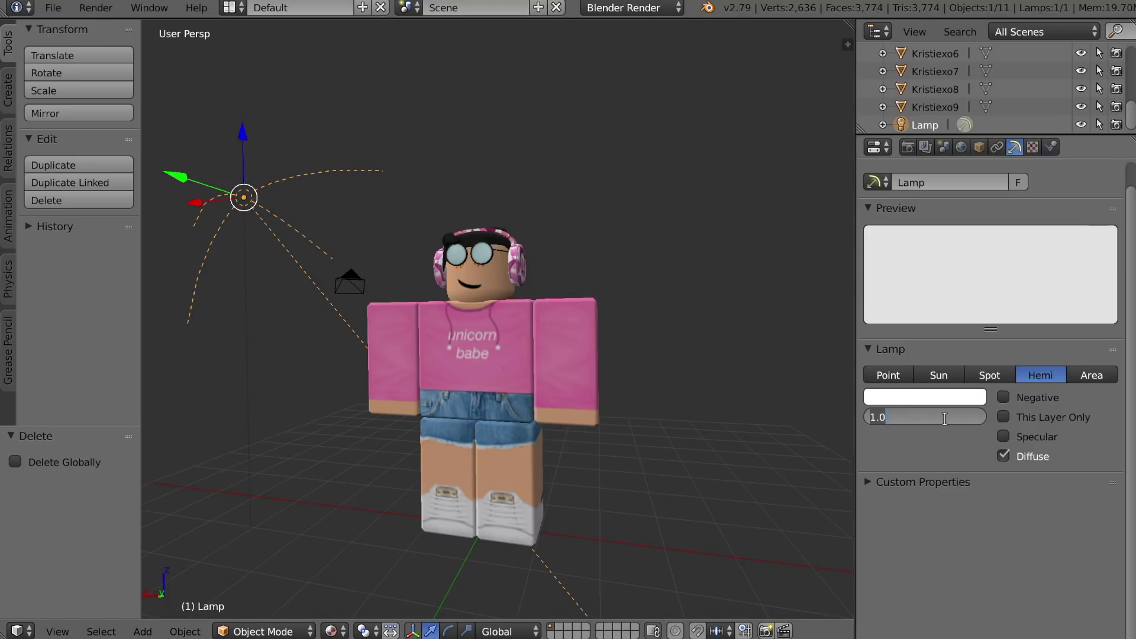
{"action": "key", "text": "Return"}
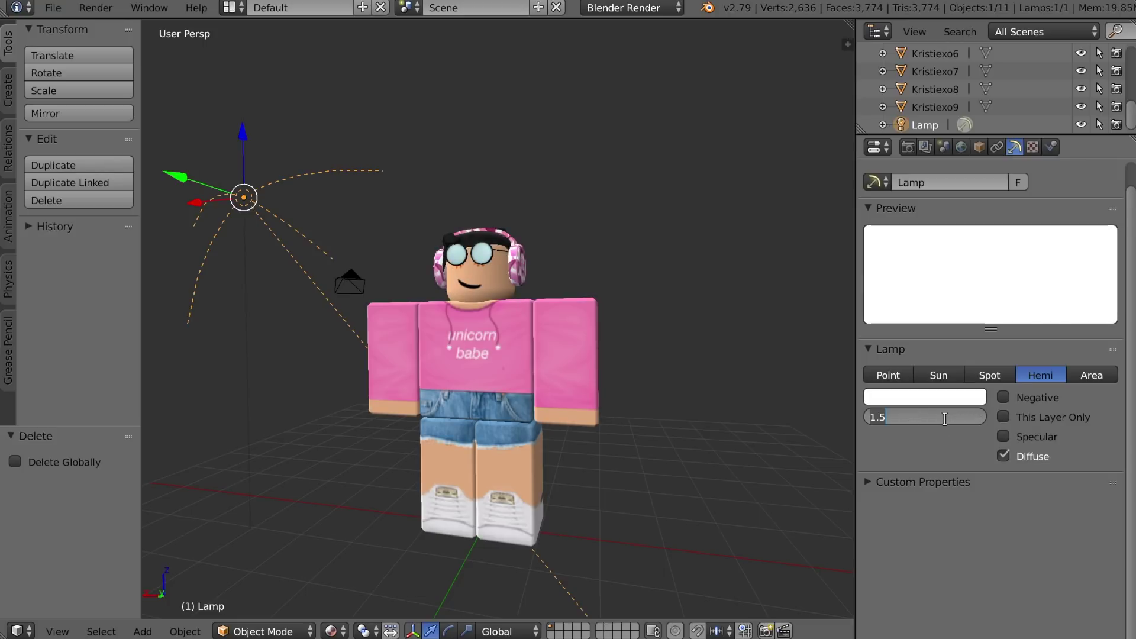
{"action": "type", "text": ".0"}
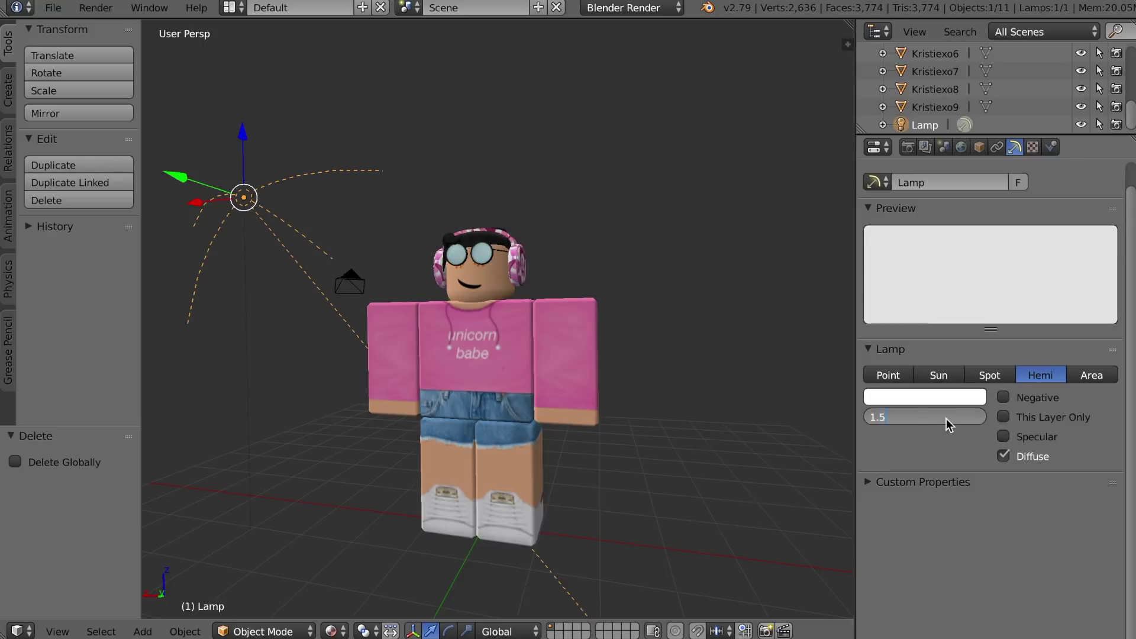
{"action": "key", "text": "Return"}
Examine the lit avatar from the front and the side, including a close view of the face
{"action": "middle_click_drag", "start_coordinate": [459, 325], "coordinate": [498, 321]}
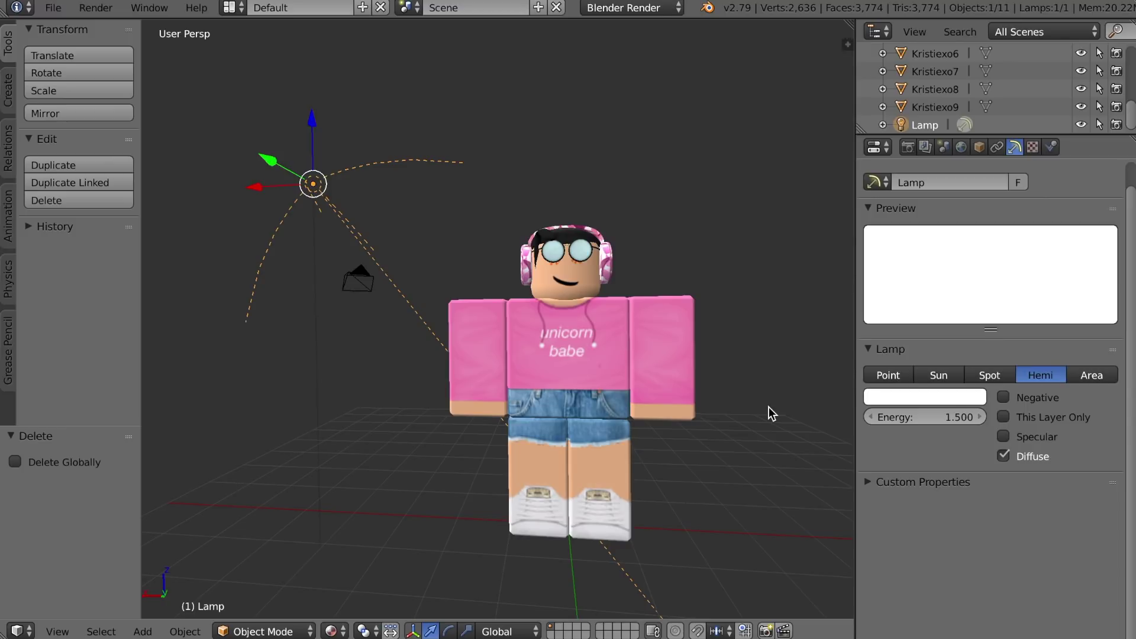
{"action": "key", "text": "shift+f"}
{"action": "key", "text": "w"}
{"action": "key", "text": "d"}
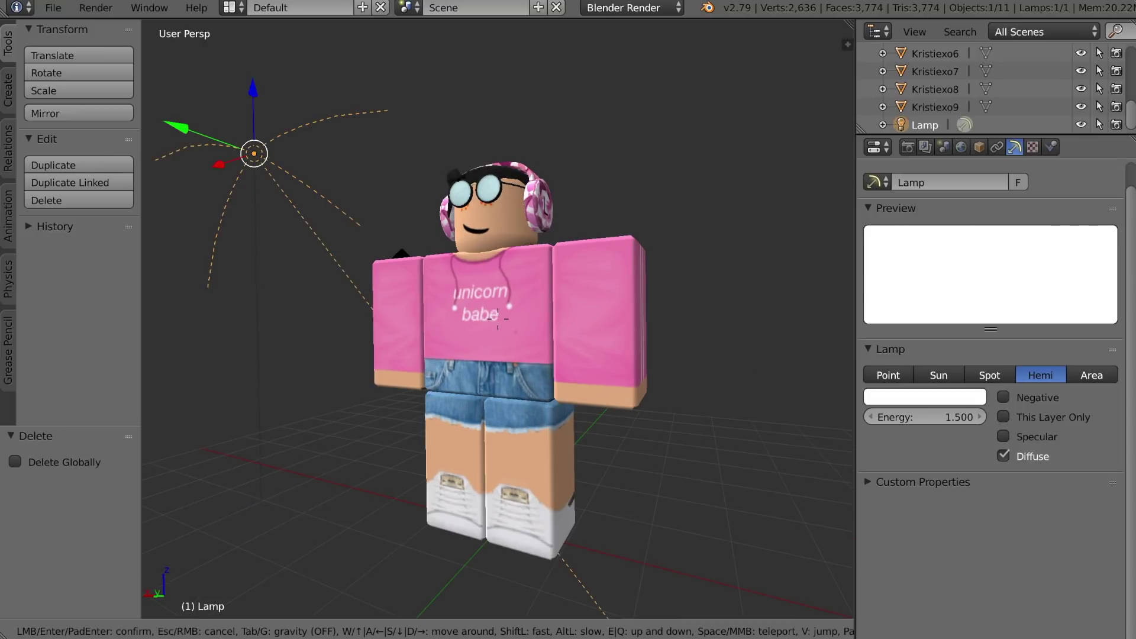
{"action": "key", "text": "a"}
{"action": "key", "text": "d"}
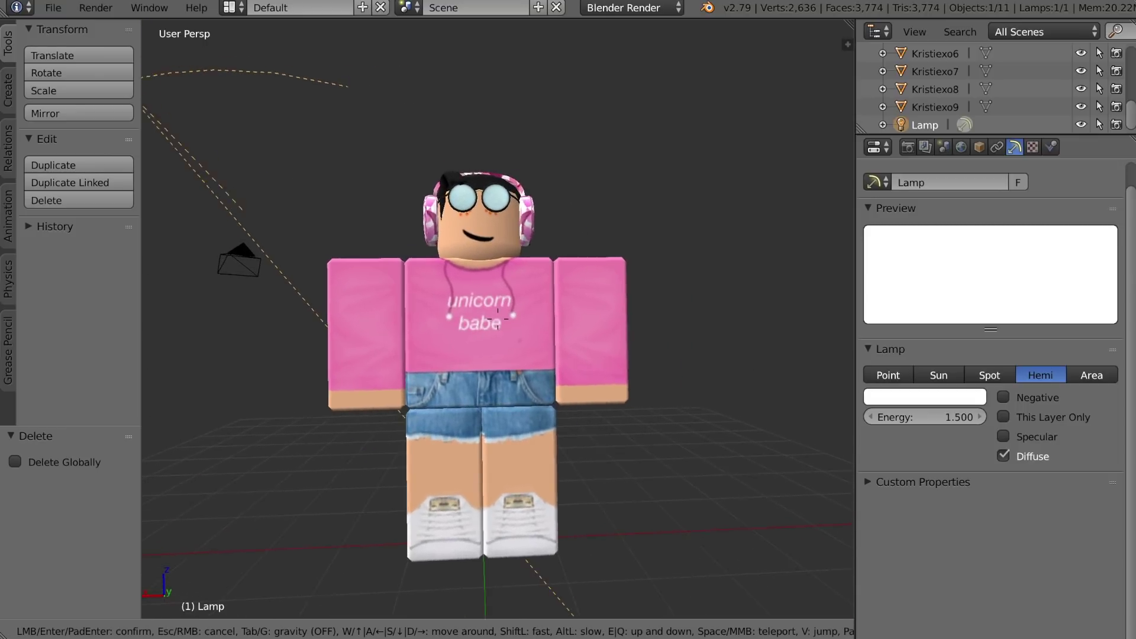
{"action": "key", "text": "w"}
{"action": "key", "text": "s"}
{"action": "key", "text": "d"}
{"action": "key", "text": "w"}
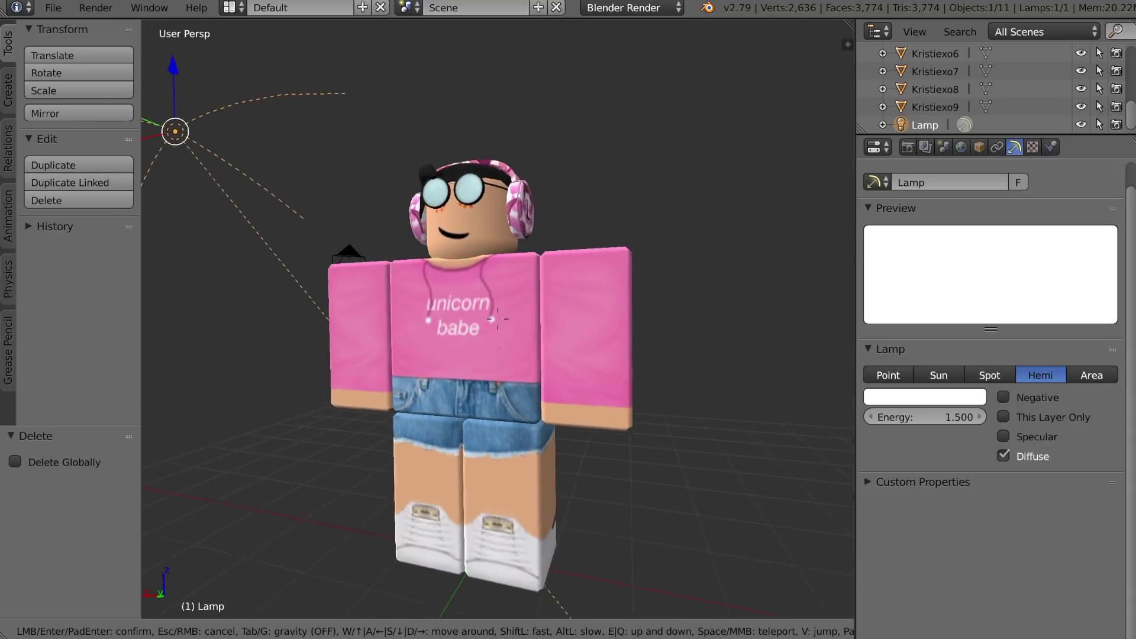
{"action": "key", "text": "s"}
{"action": "key", "text": "a"}
{"action": "key", "text": "w"}
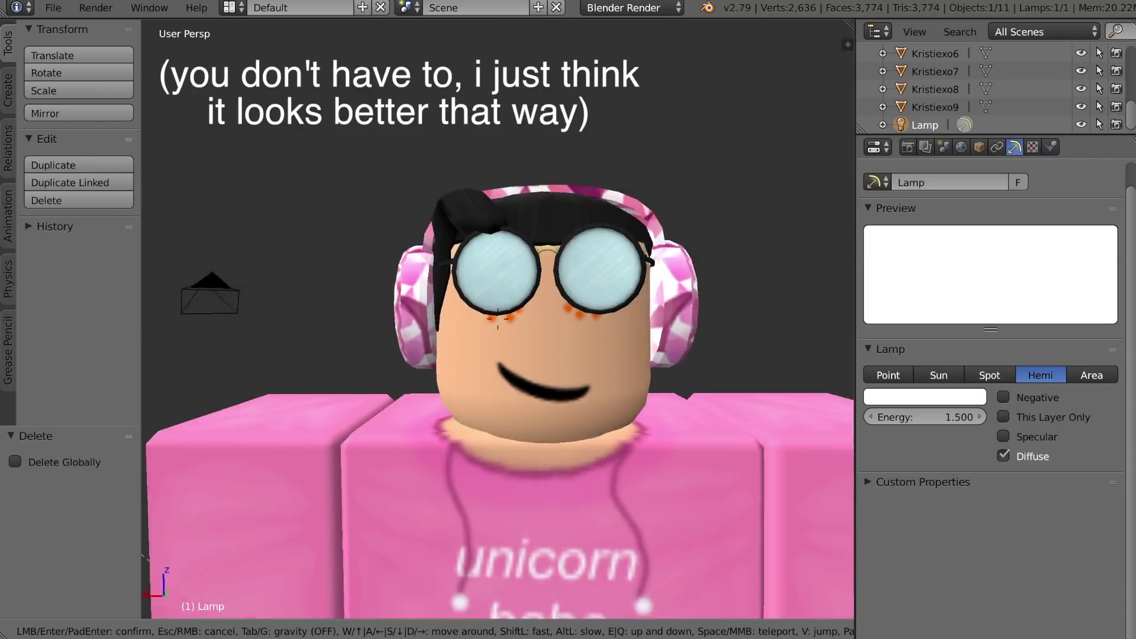
{"action": "key", "text": "s"}
{"action": "key", "text": "w"}
{"action": "key", "text": "d"}
{"action": "key", "text": "s"}
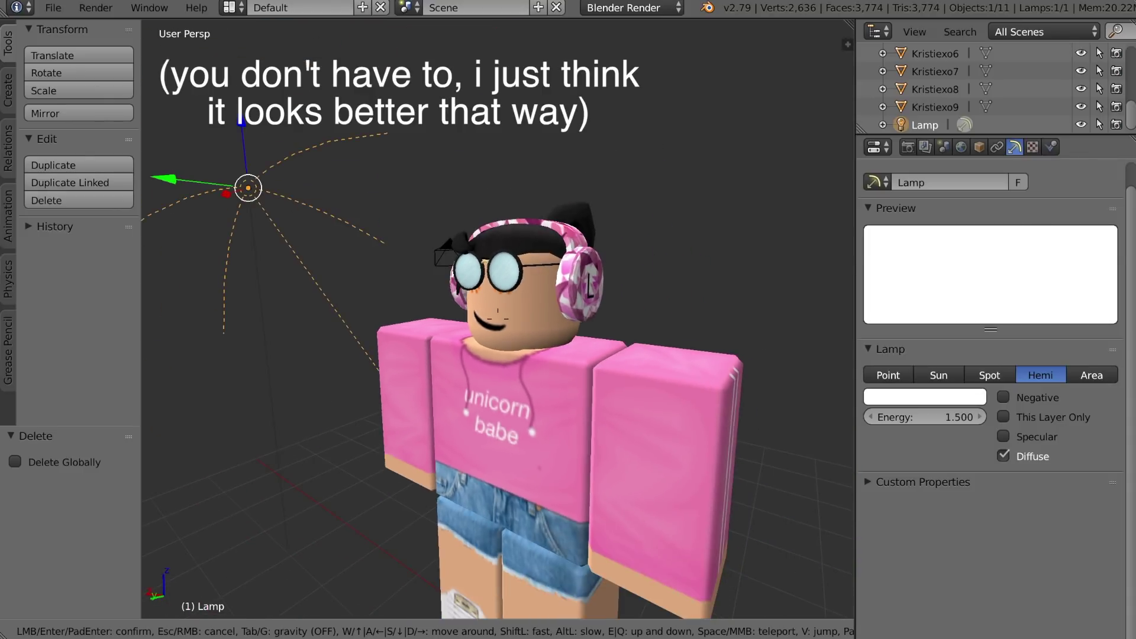
{"action": "left_click", "coordinate": [497, 318]}
Select the avatar's head together with its headphones, hair and glasses
{"action": "right_click", "coordinate": [527, 297]}
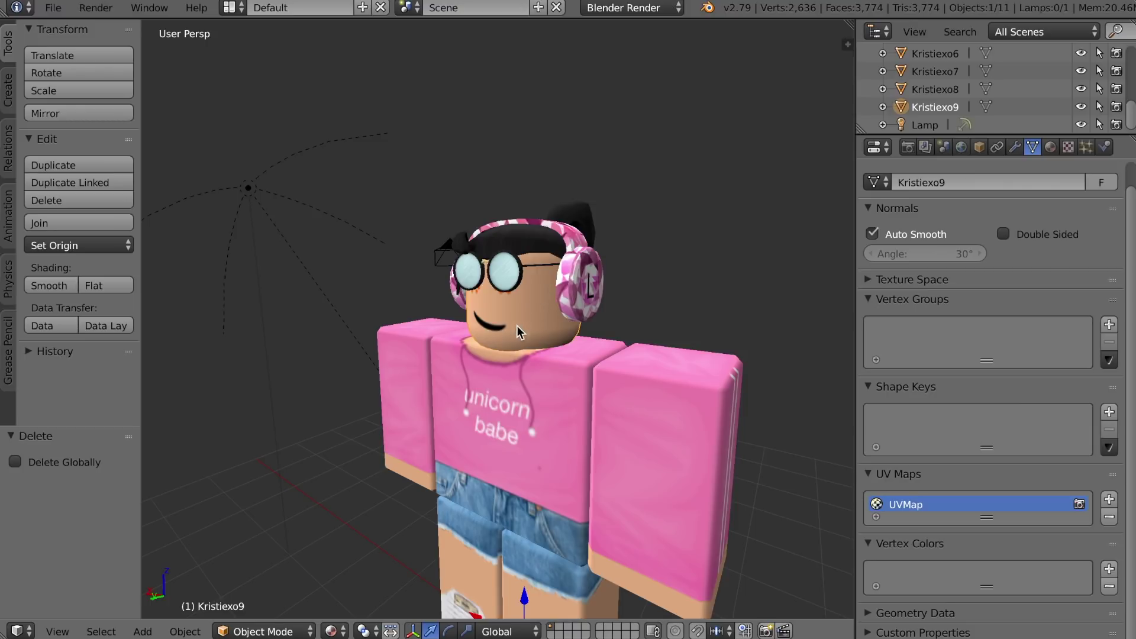
{"action": "right_click", "coordinate": [590, 291], "text": "shift"}
{"action": "right_click", "coordinate": [580, 218], "text": "shift"}
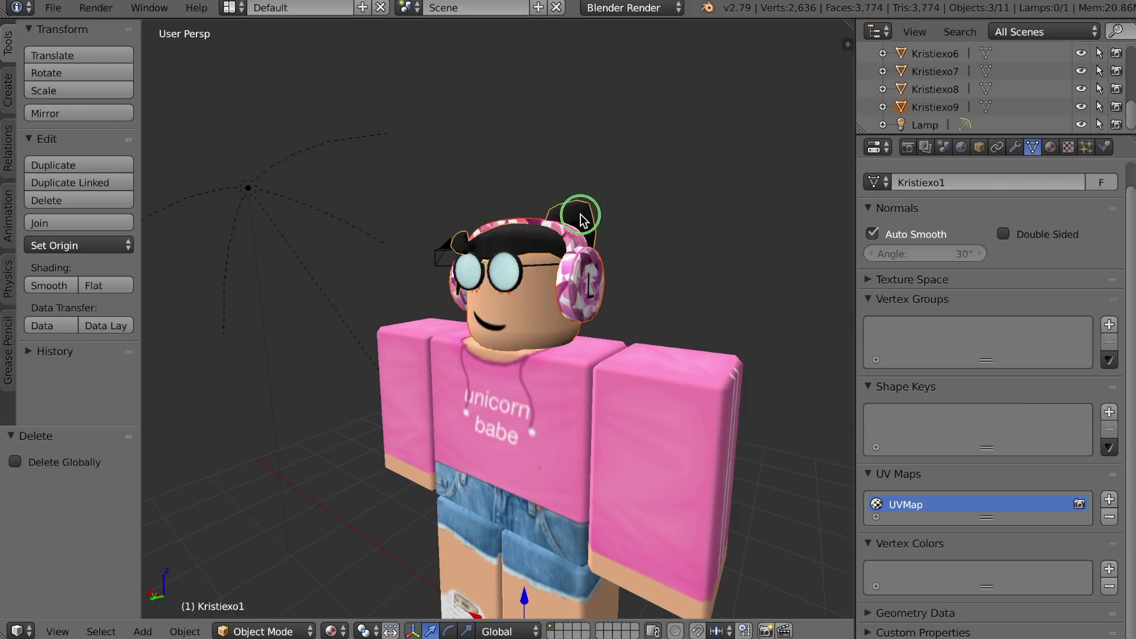
{"action": "key", "text": "shift+f"}
{"action": "key", "text": "w"}
{"action": "key", "text": "a"}
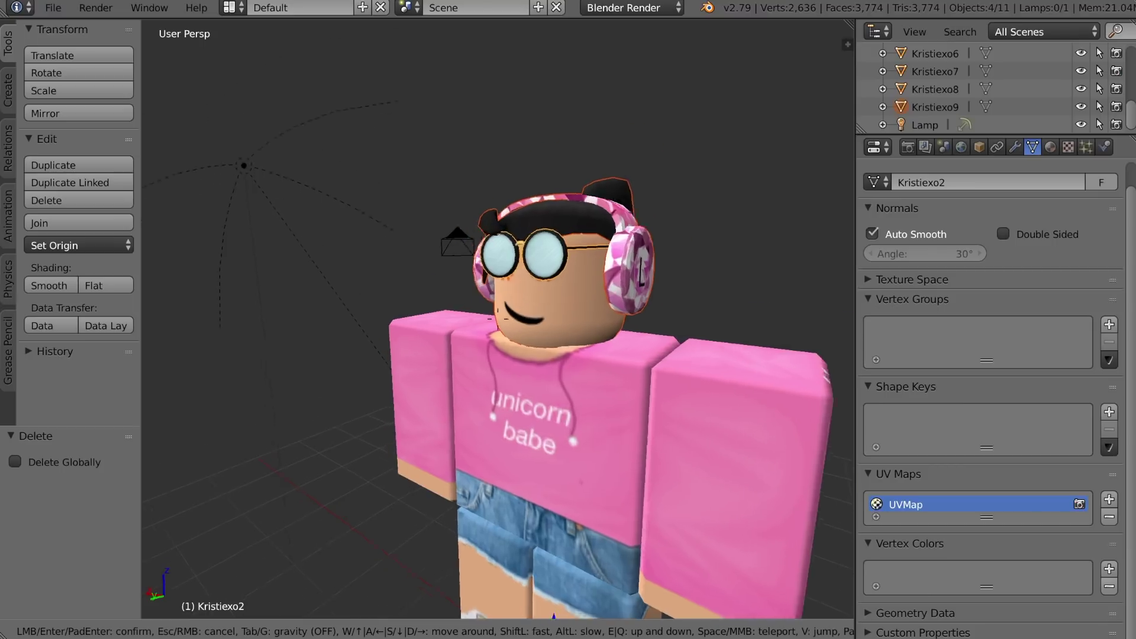
{"action": "key", "text": "s"}
{"action": "key", "text": "w"}
{"action": "left_click", "coordinate": [497, 319]}
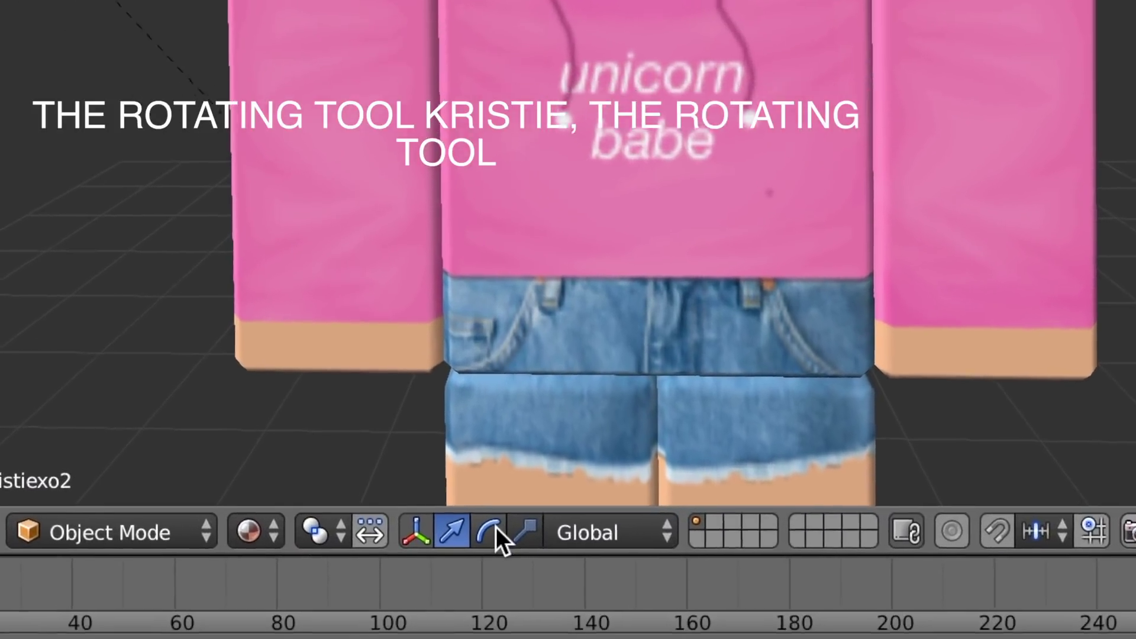
Tilt the head and its accessories by rotating them about -8.7° around the global Y axis
{"action": "left_click", "coordinate": [455, 612]}
{"action": "key", "text": "shift+f"}
{"action": "key", "text": "s"}
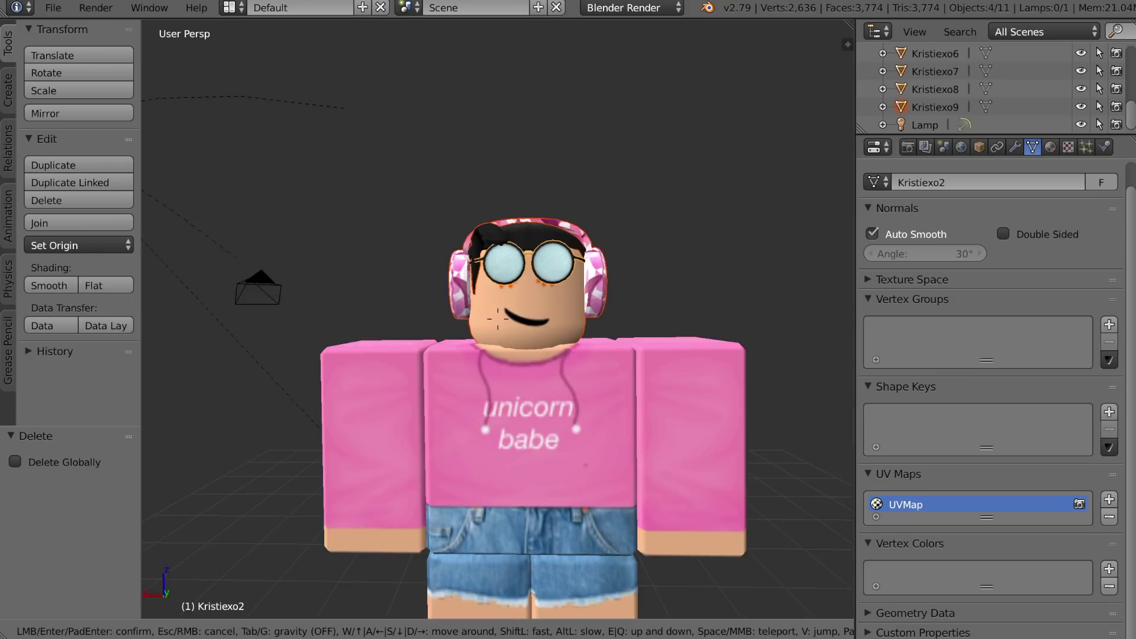
{"action": "key", "text": "w"}
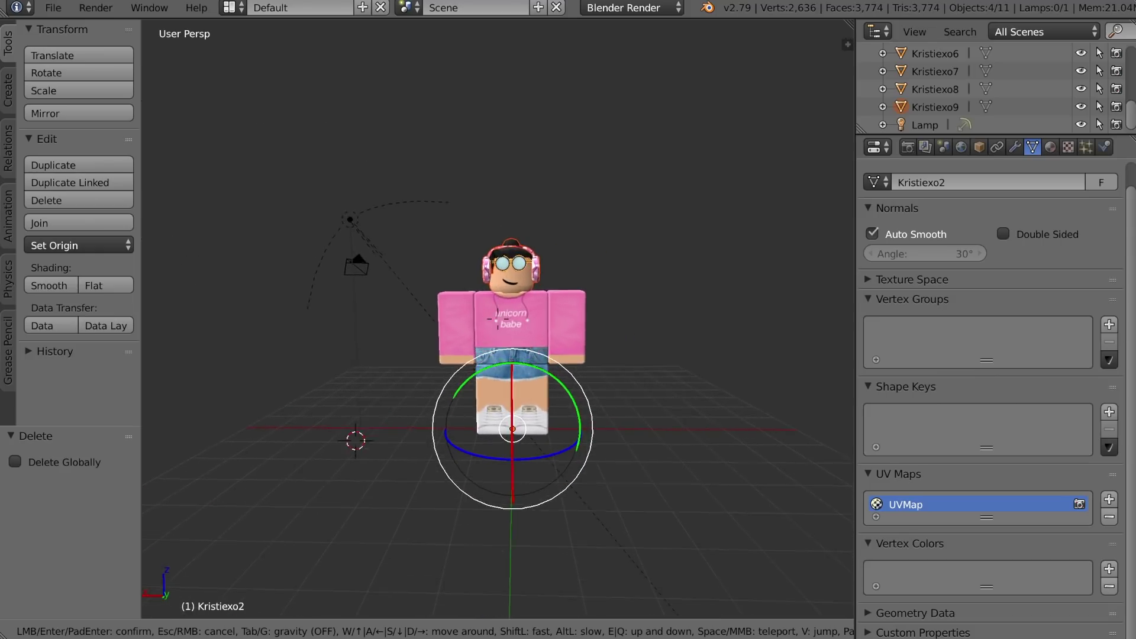
{"action": "left_click", "coordinate": [544, 362]}
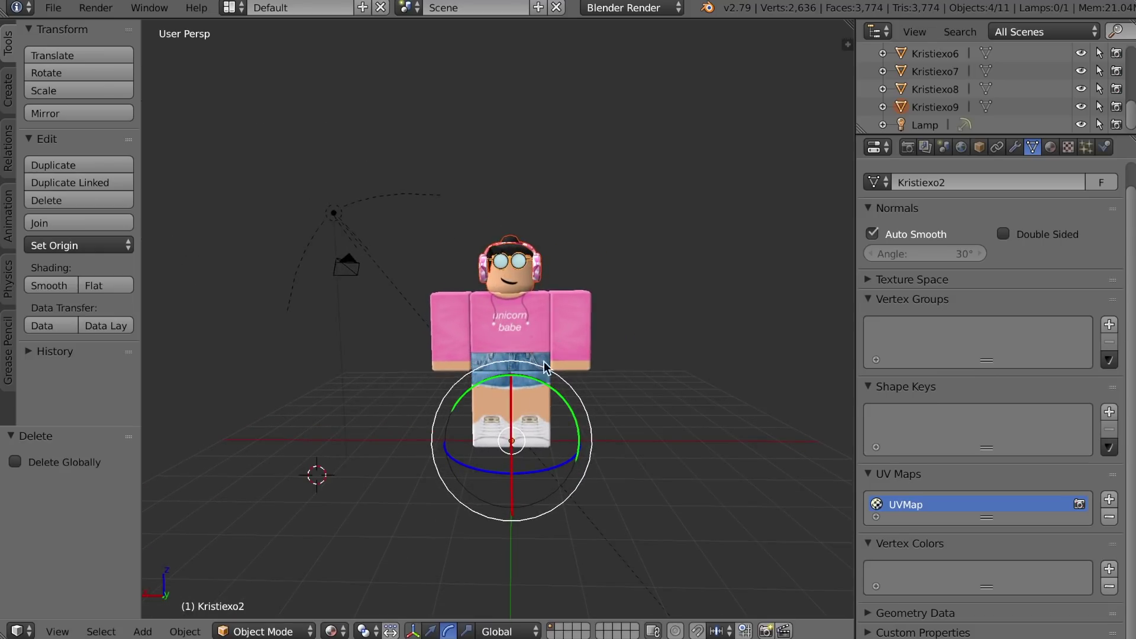
{"action": "left_click_drag", "start_coordinate": [566, 400], "coordinate": [572, 411]}
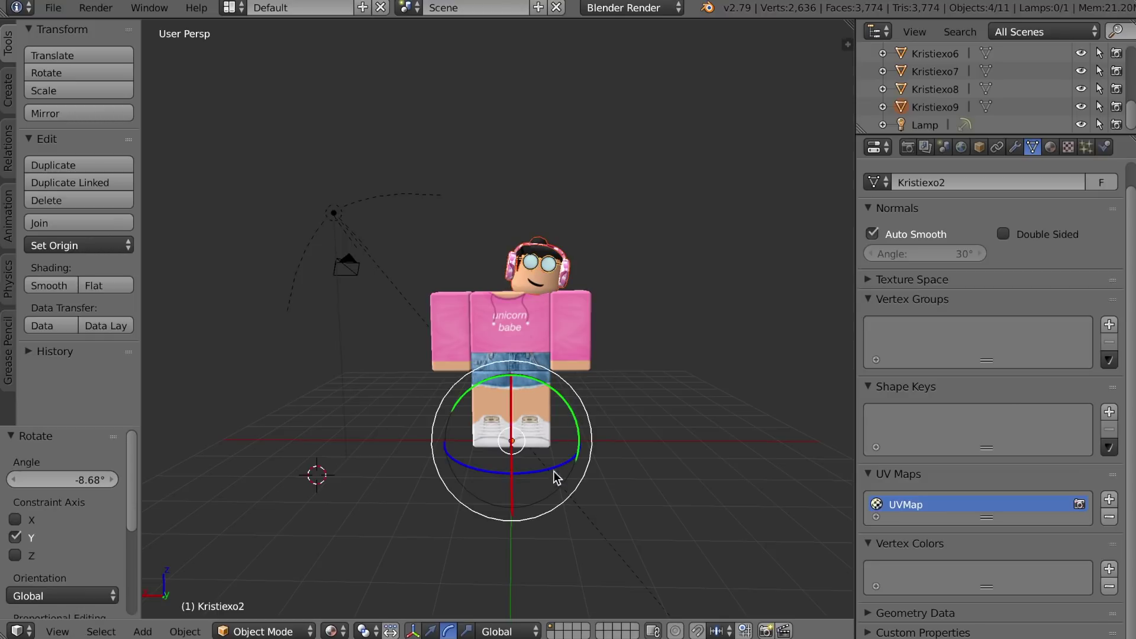
Move the tilted head and its accessories along the X and Z axes so they sit over the neck
{"action": "left_click", "coordinate": [431, 621]}
{"action": "left_click_drag", "start_coordinate": [448, 442], "coordinate": [423, 433]}
{"action": "left_click_drag", "start_coordinate": [484, 396], "coordinate": [482, 383]}
{"action": "left_click_drag", "start_coordinate": [429, 433], "coordinate": [424, 433]}
Select the avatar's left arm and turn off Auto Smooth in its mesh normals settings
{"action": "key", "text": "shift+f"}
{"action": "key", "text": "w"}
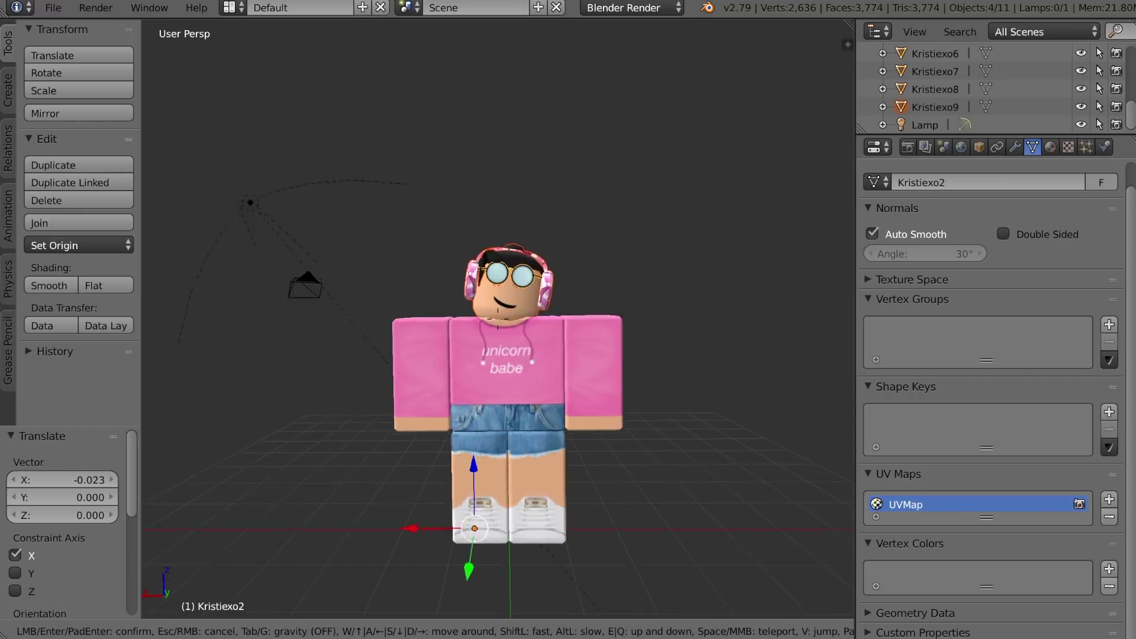
{"action": "key", "text": "s"}
{"action": "left_click", "coordinate": [496, 319]}
{"action": "right_click", "coordinate": [496, 319]}
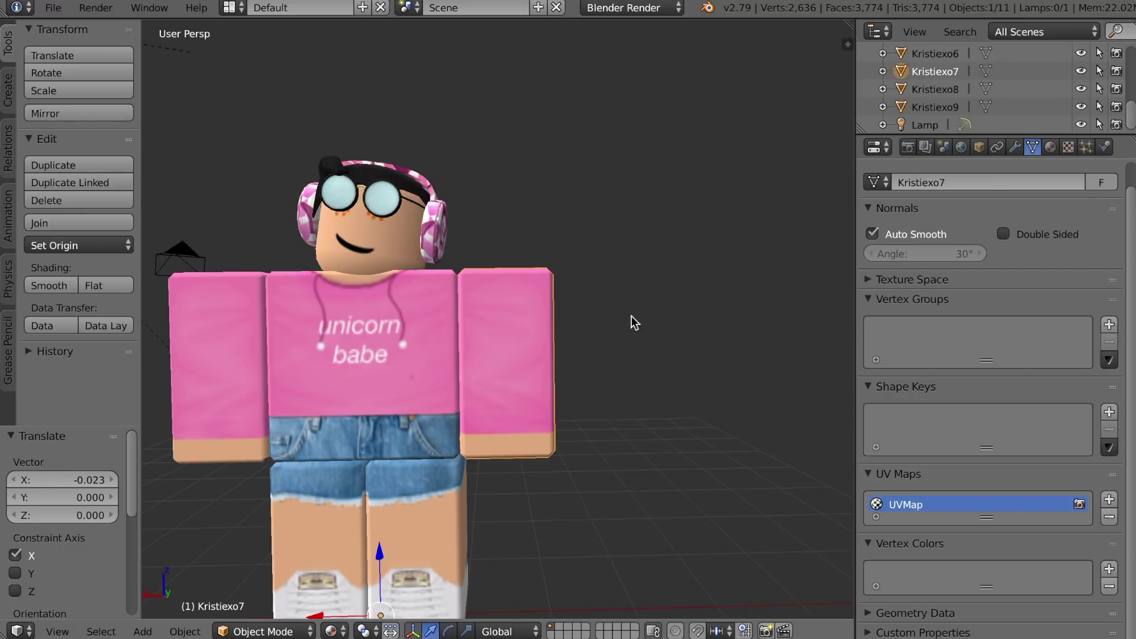
{"action": "key", "text": "shift+f"}
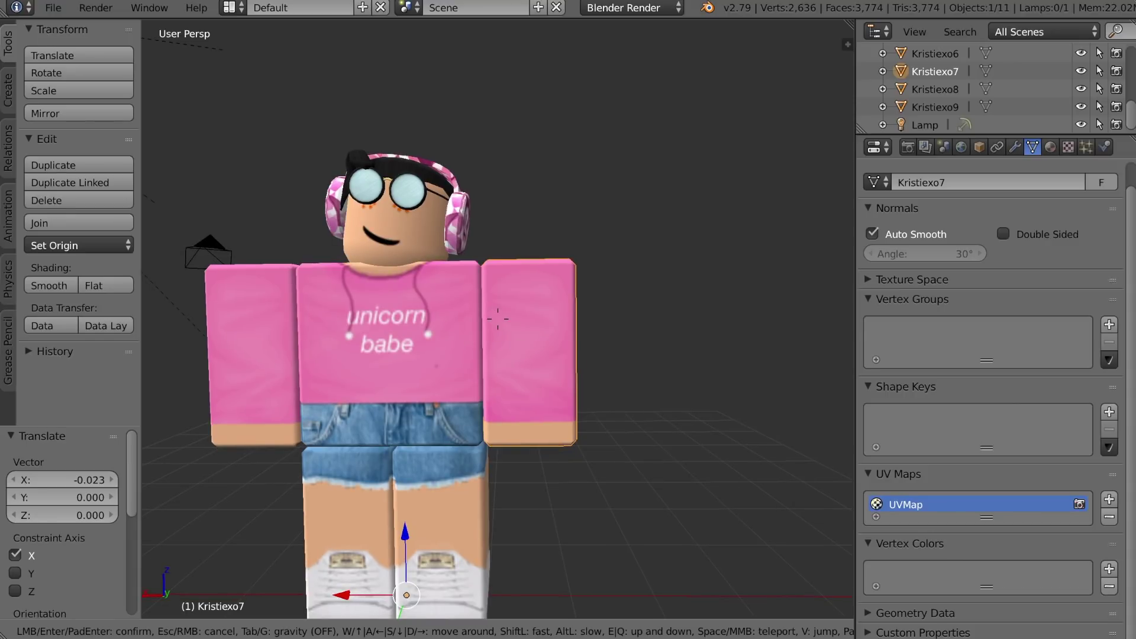
{"action": "left_click", "coordinate": [498, 319]}
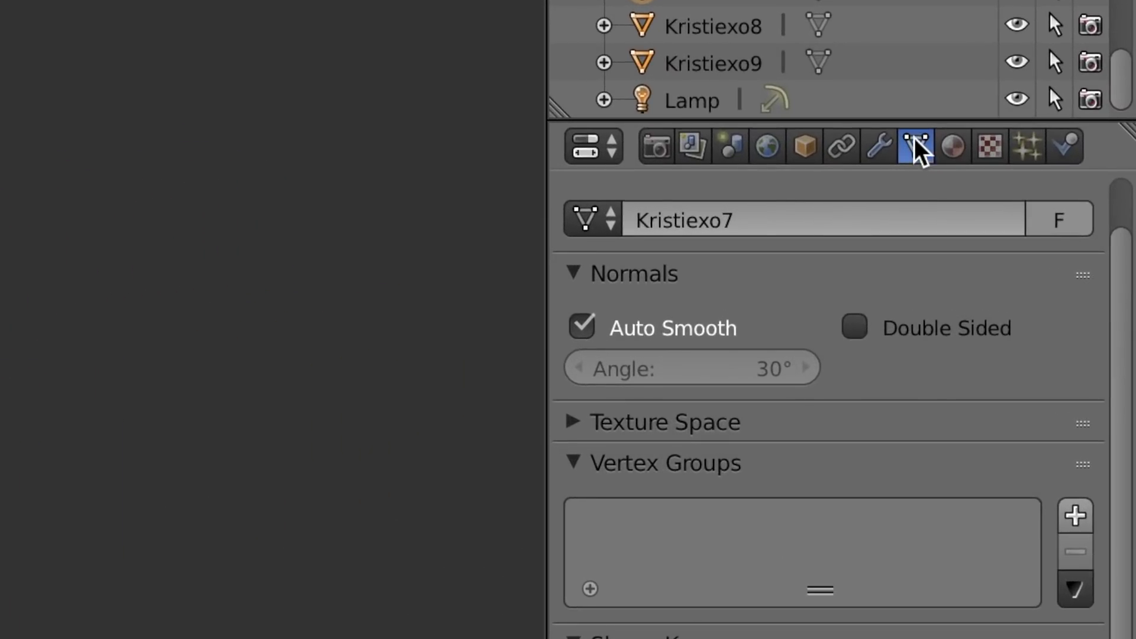
{"action": "left_click", "coordinate": [582, 326]}
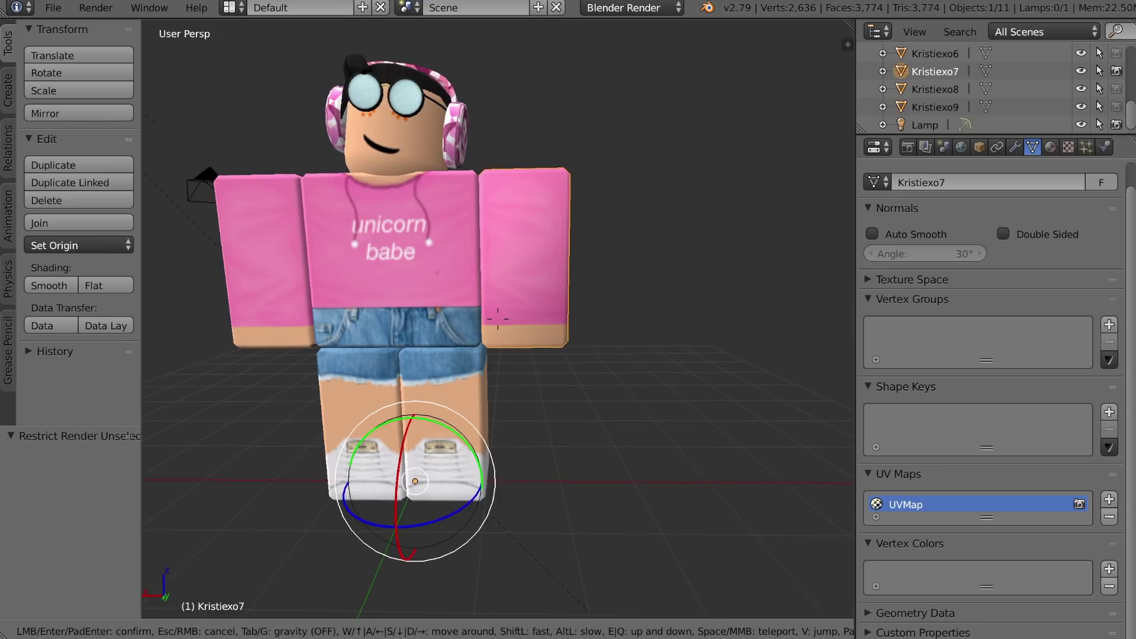
Rotate the left arm about the global Y axis into a raised pose with the hand pointing up and outward
{"action": "key", "text": "s"}
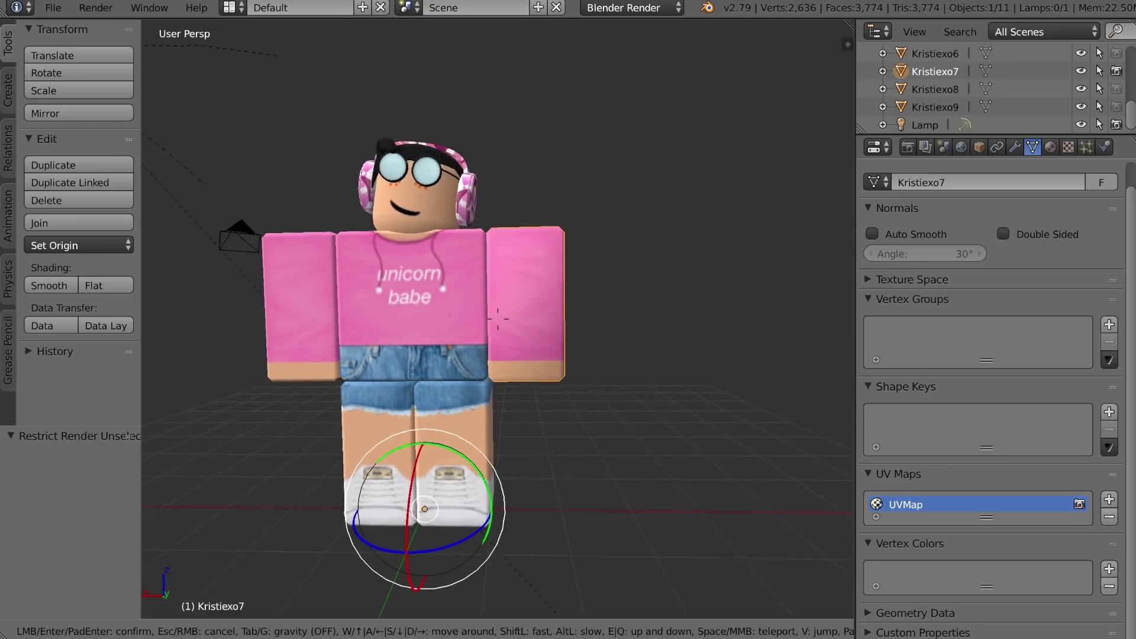
{"action": "key", "text": "w"}
{"action": "key", "text": "s"}
{"action": "key", "text": "w"}
{"action": "left_click", "coordinate": [450, 485]}
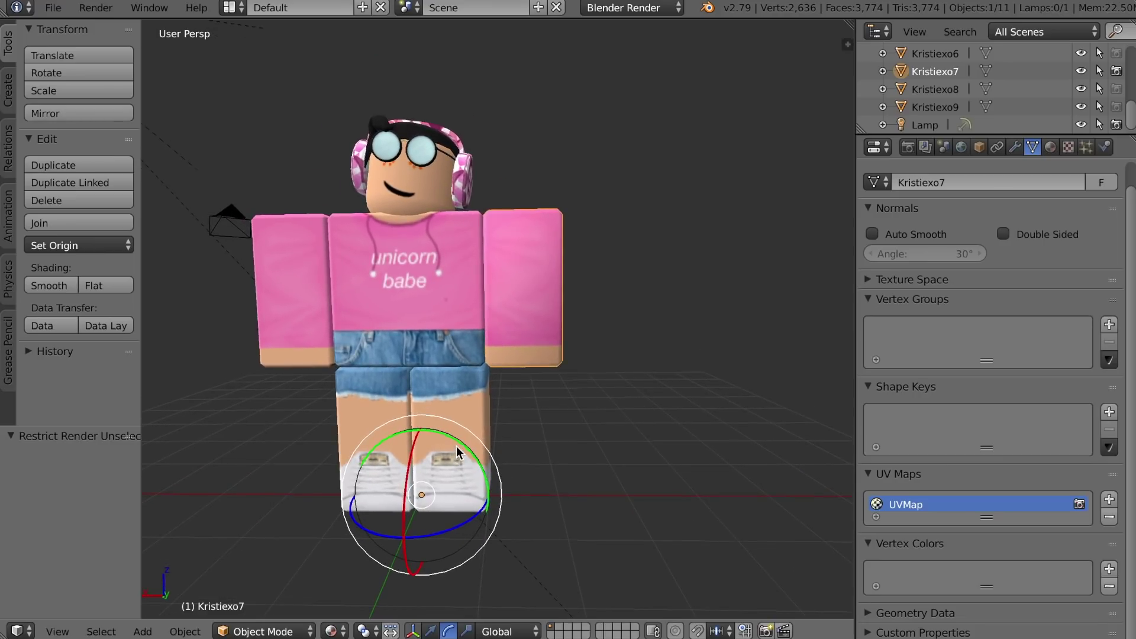
{"action": "left_click_drag", "start_coordinate": [458, 454], "coordinate": [830, 158]}
Move the raised left arm to the shoulder along X and Z, using 3.998 on Z and a final -0.045 on X
{"action": "left_click", "coordinate": [430, 630]}
{"action": "key", "text": "shift+f"}
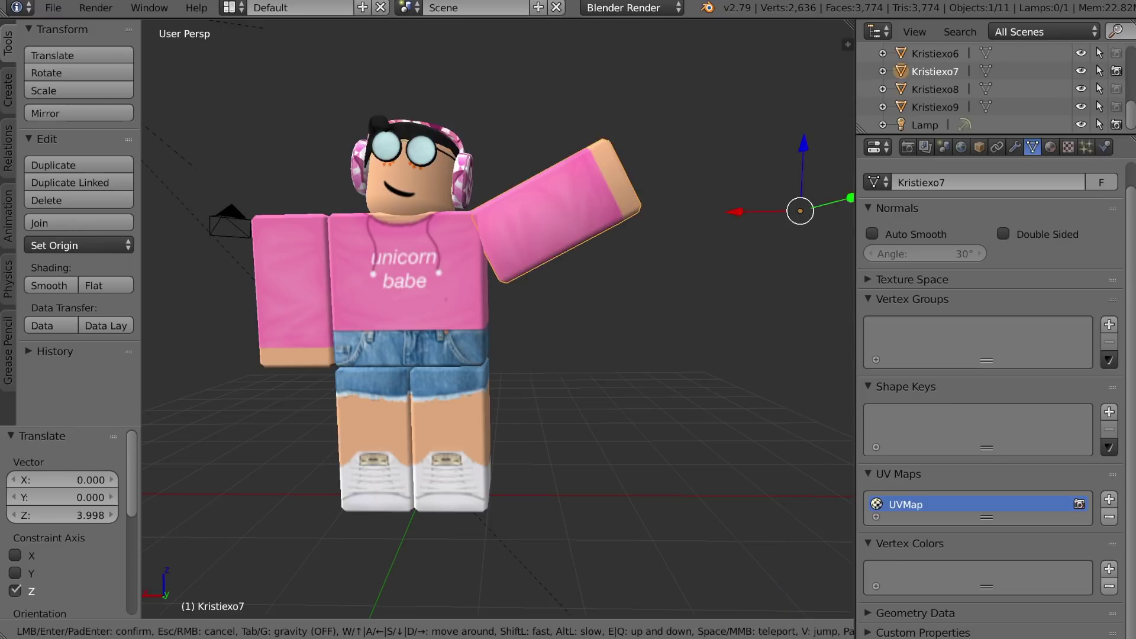
{"action": "key", "text": "s"}
{"action": "left_click", "coordinate": [488, 426]}
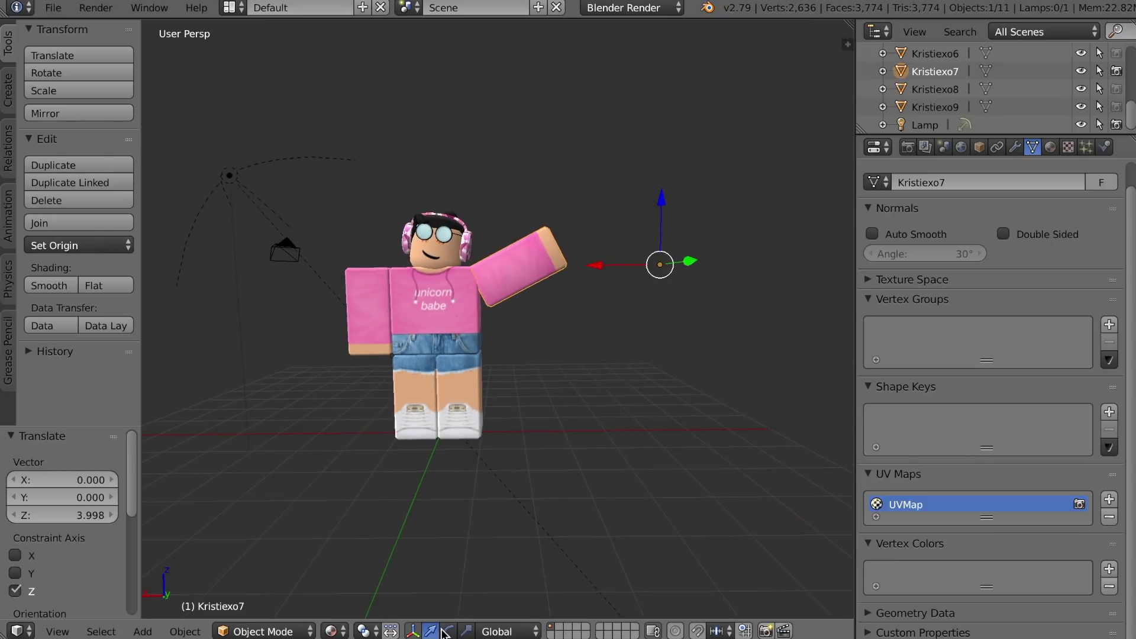
{"action": "key", "text": "shift+f"}
{"action": "key", "text": "w"}
{"action": "left_click", "coordinate": [584, 374]}
{"action": "left_click_drag", "start_coordinate": [613, 369], "coordinate": [616, 369]}
Shift the raised left arm about 0.059 along the global Y axis to adjust its depth against the torso
{"action": "key", "text": "shift+f"}
{"action": "key", "text": "w"}
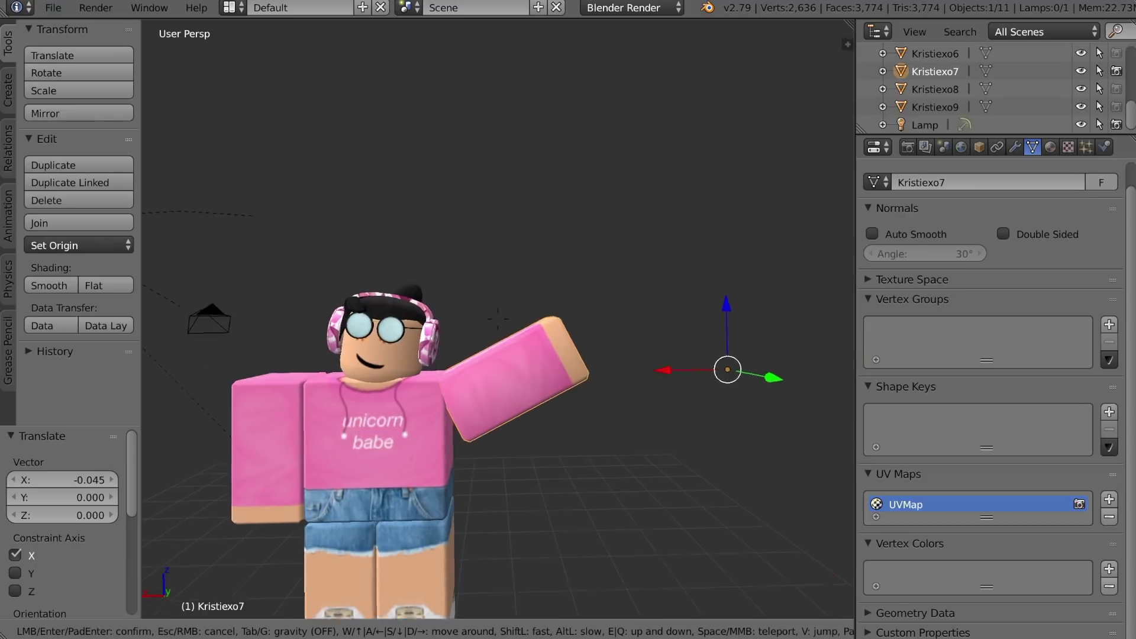
{"action": "key", "text": "s"}
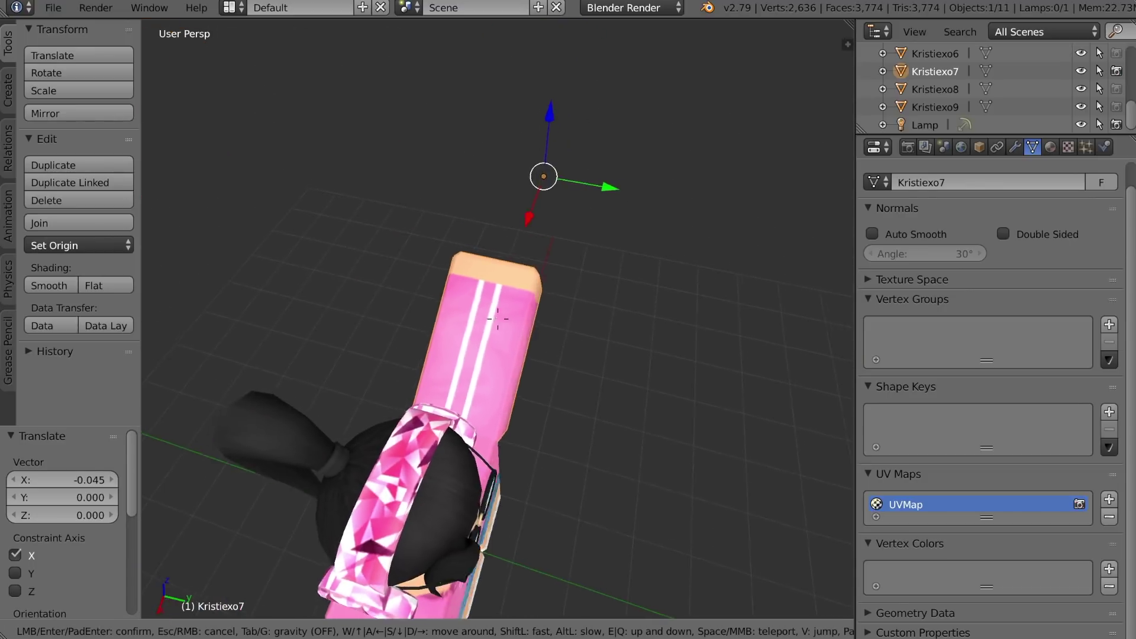
{"action": "key", "text": "w"}
{"action": "left_click", "coordinate": [497, 318]}
{"action": "key", "text": "g"}
{"action": "key", "text": "y"}
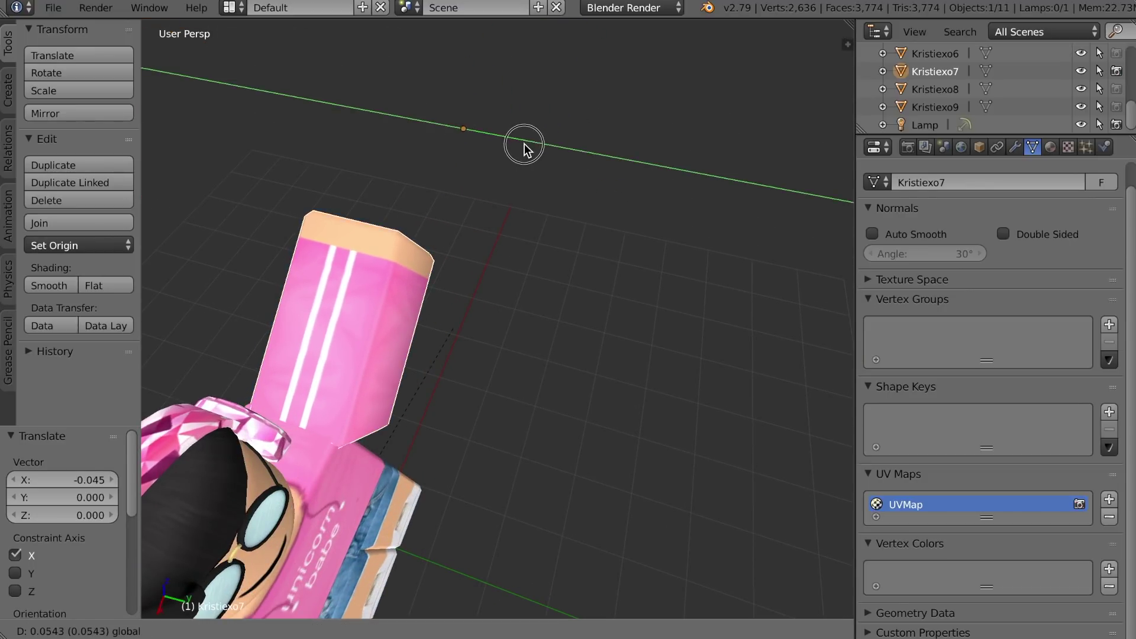
{"action": "left_click", "coordinate": [525, 147]}
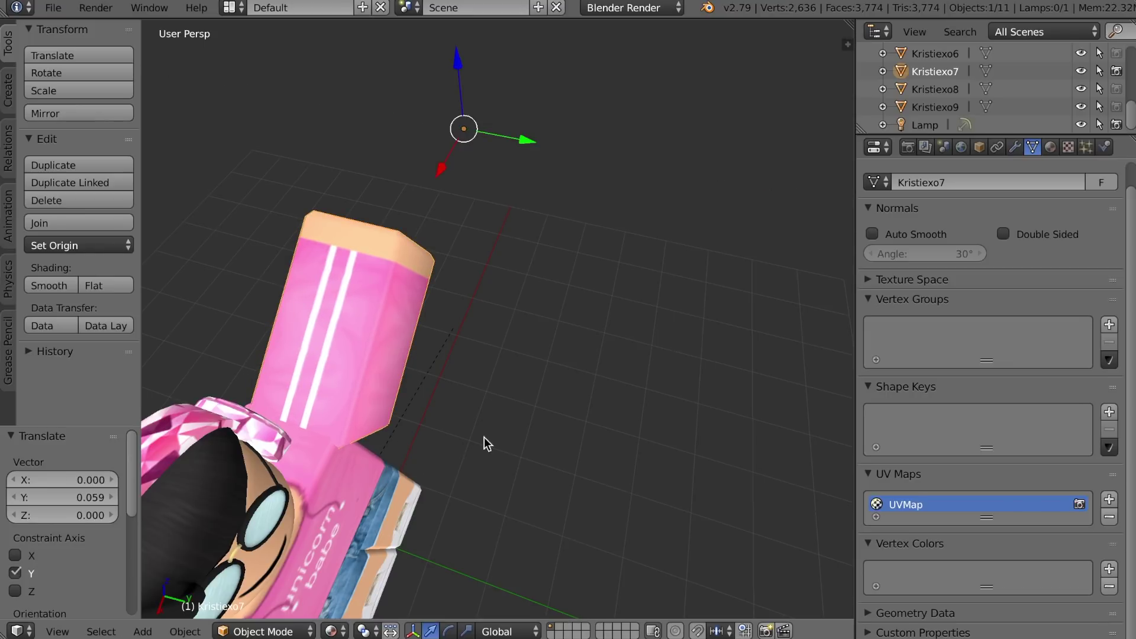
Switch the raised left arm from Object Mode to Edit Mode
{"action": "key", "text": "shift+f"}
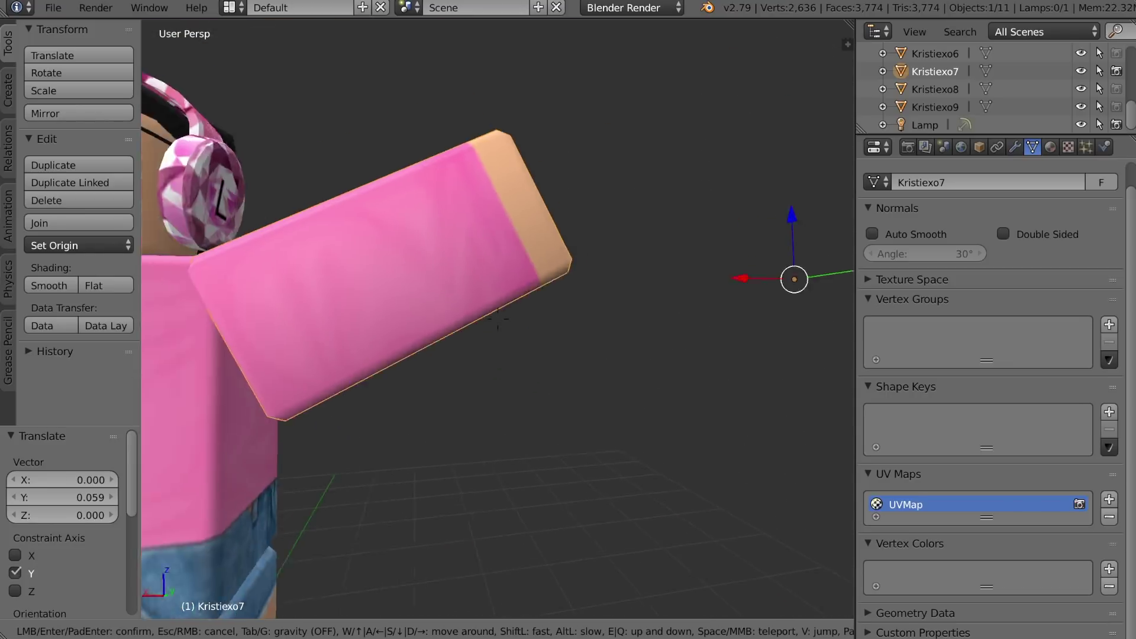
{"action": "key", "text": "s"}
{"action": "left_click", "coordinate": [498, 319]}
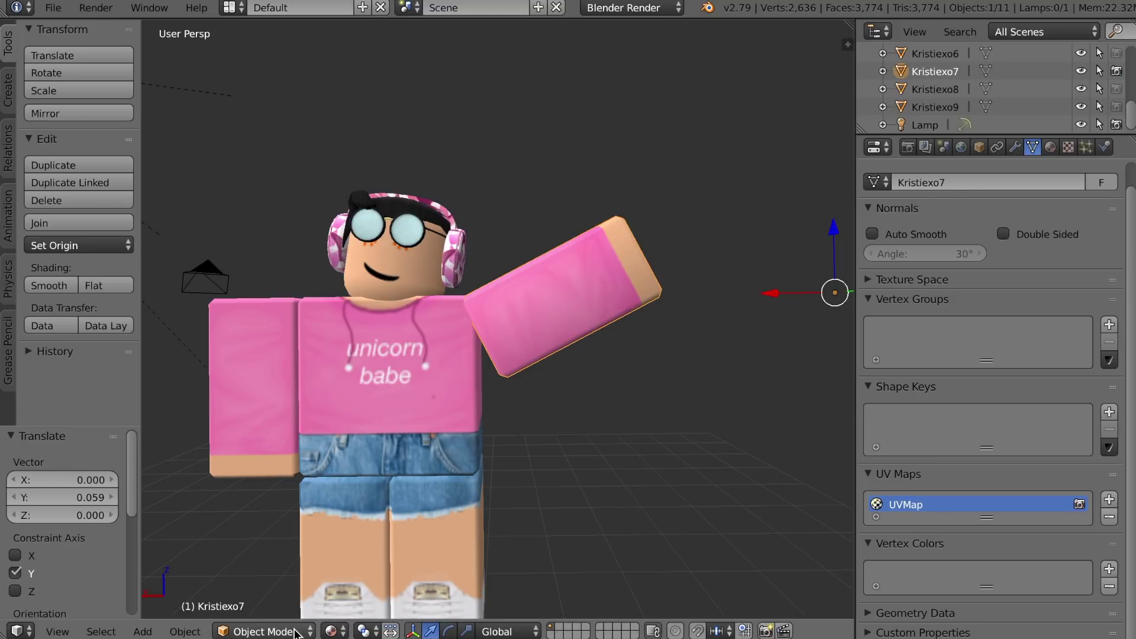
{"action": "left_click", "coordinate": [296, 632]}
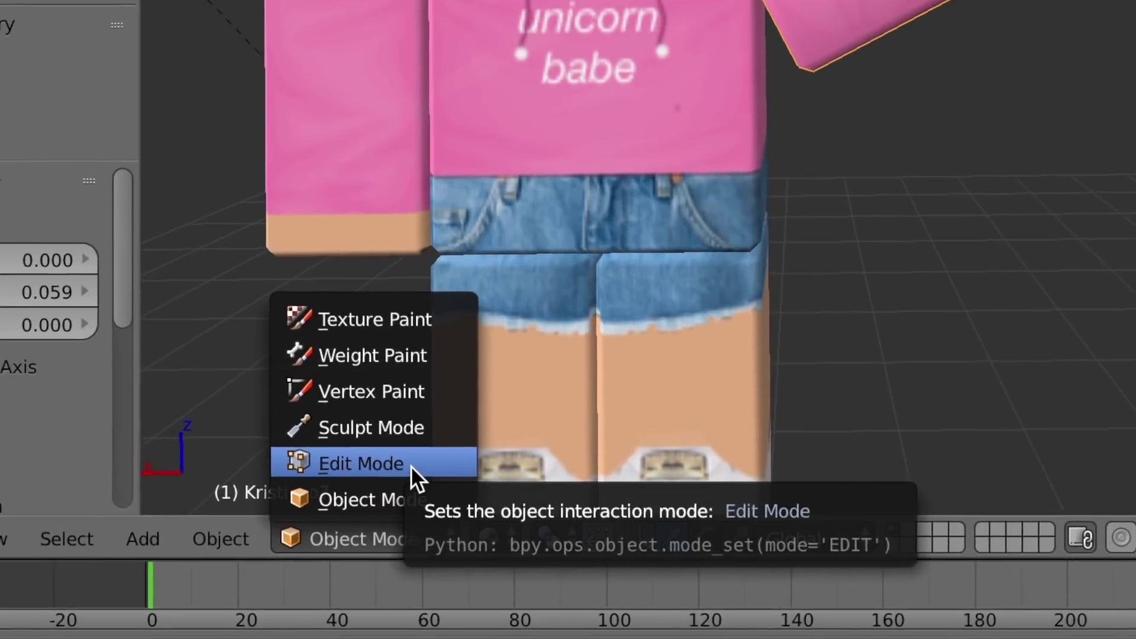
{"action": "left_click", "coordinate": [388, 489]}
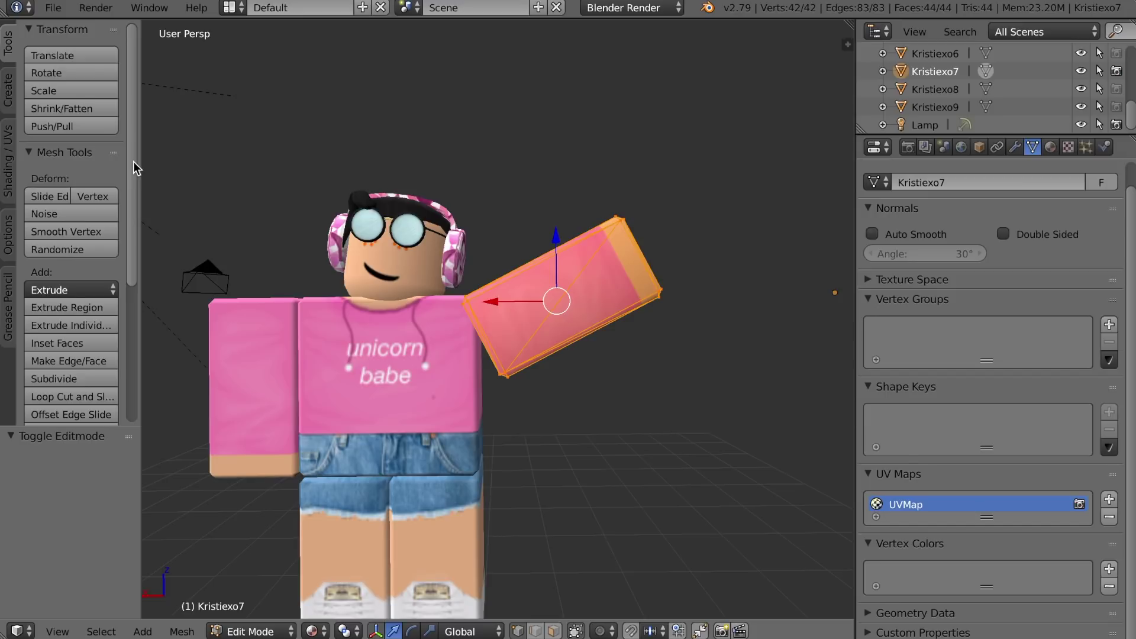
Subdivide the whole arm mesh three times with one cut each and remove its doubled vertices
{"action": "left_click_drag", "start_coordinate": [133, 161], "coordinate": [107, 314]}
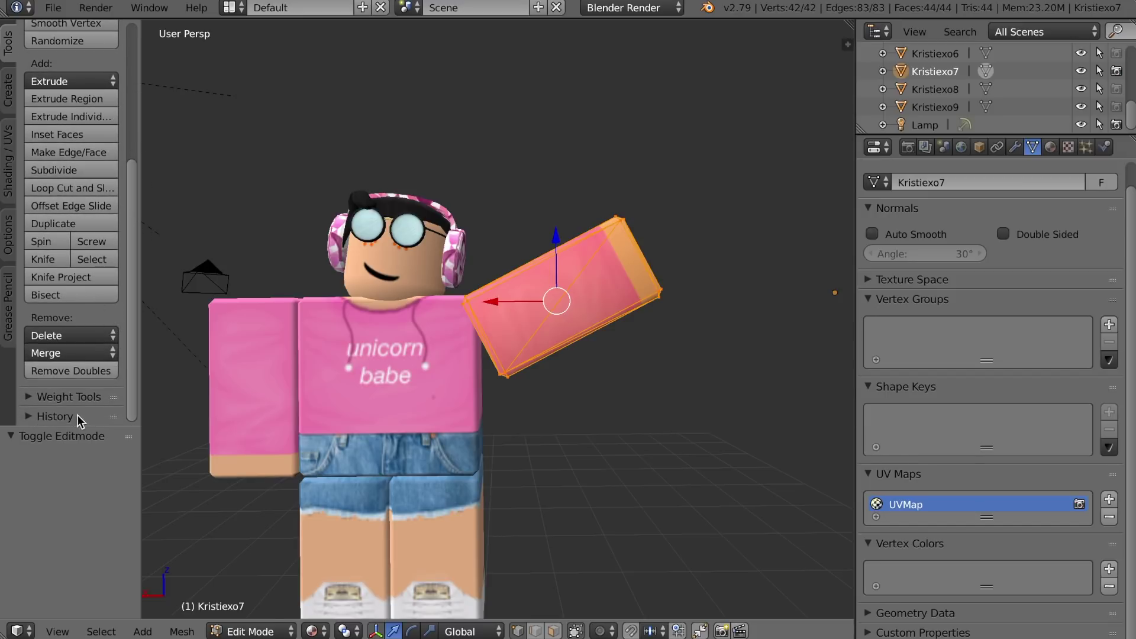
{"action": "left_click", "coordinate": [67, 172]}
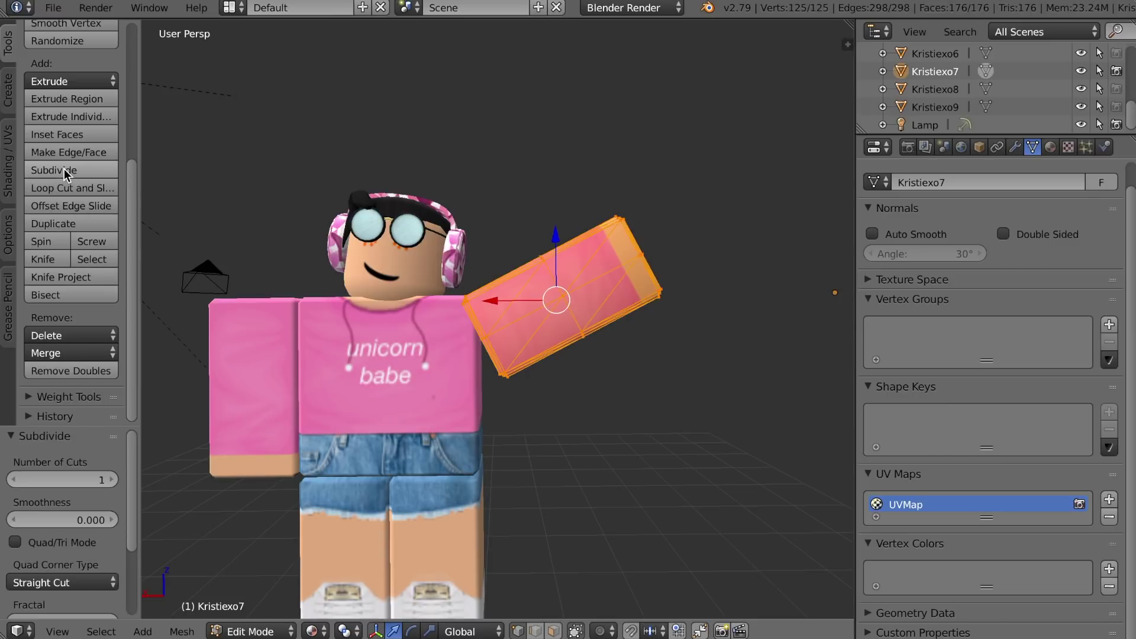
{"action": "left_click", "coordinate": [66, 172]}
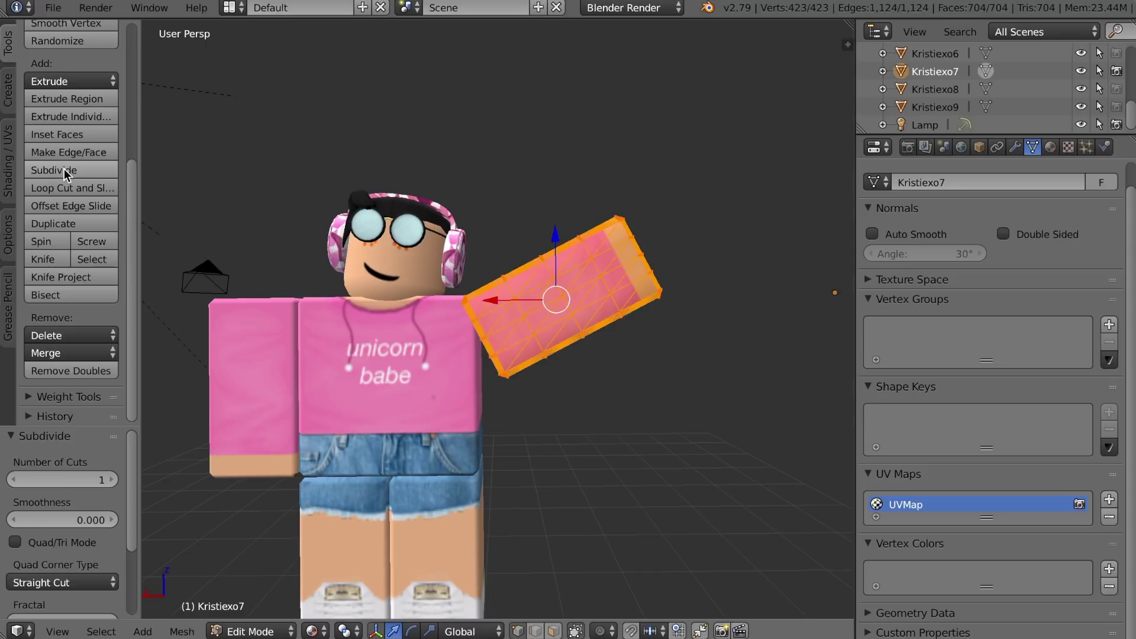
{"action": "left_click", "coordinate": [66, 173]}
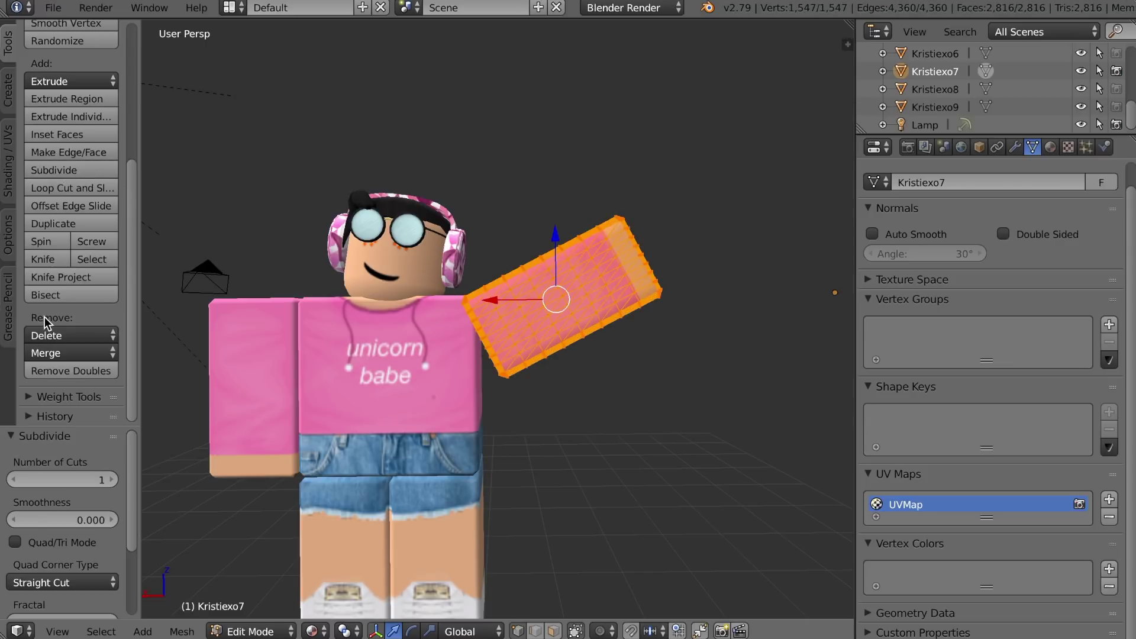
{"action": "left_click", "coordinate": [48, 369]}
{"action": "left_click", "coordinate": [65, 372]}
Examine the subdivided mesh of the raised arm up close from the front
{"action": "key", "text": "shift+f"}
{"action": "key", "text": "w"}
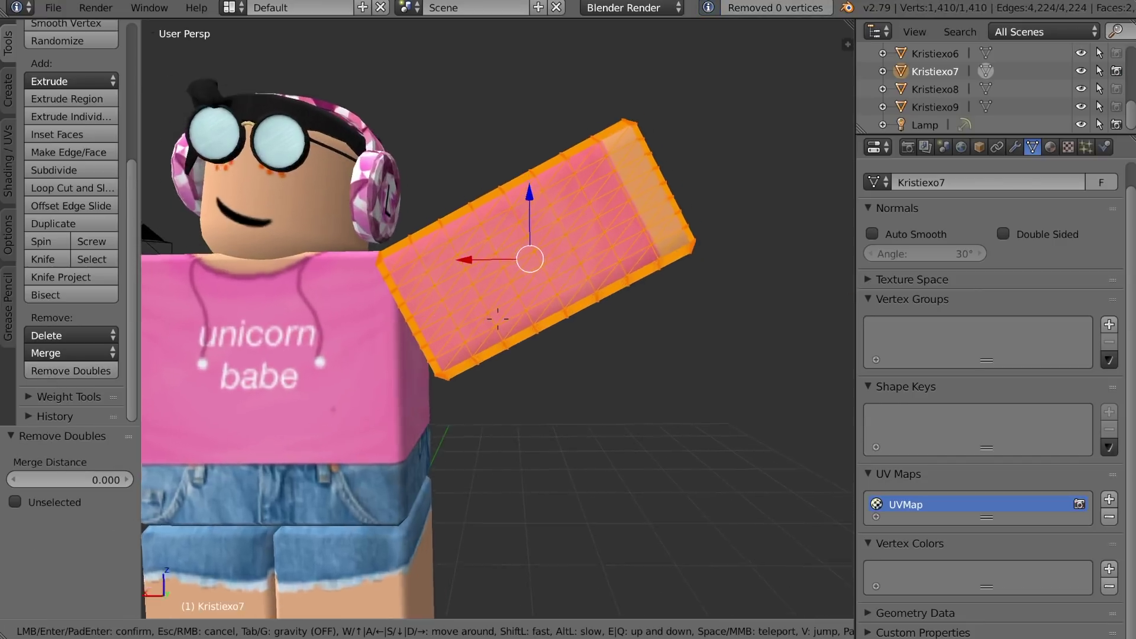
{"action": "key", "text": "s"}
{"action": "key", "text": "w"}
{"action": "key", "text": "s"}
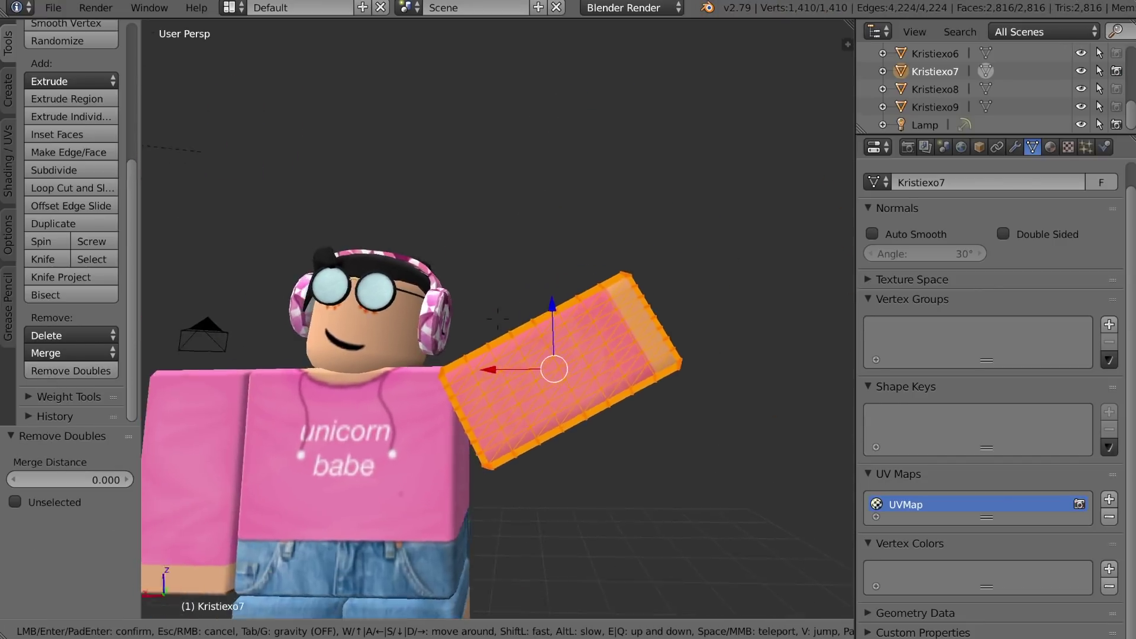
{"action": "key", "text": "w"}
{"action": "key", "text": "s"}
{"action": "key", "text": "w"}
{"action": "key", "text": "s"}
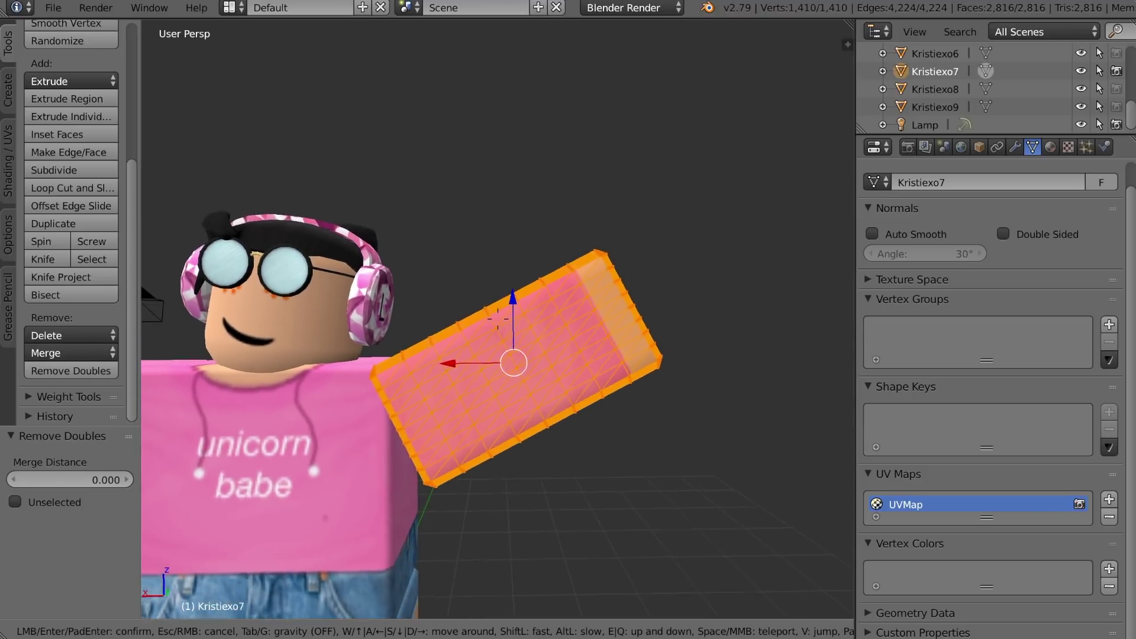
{"action": "left_click", "coordinate": [497, 319]}
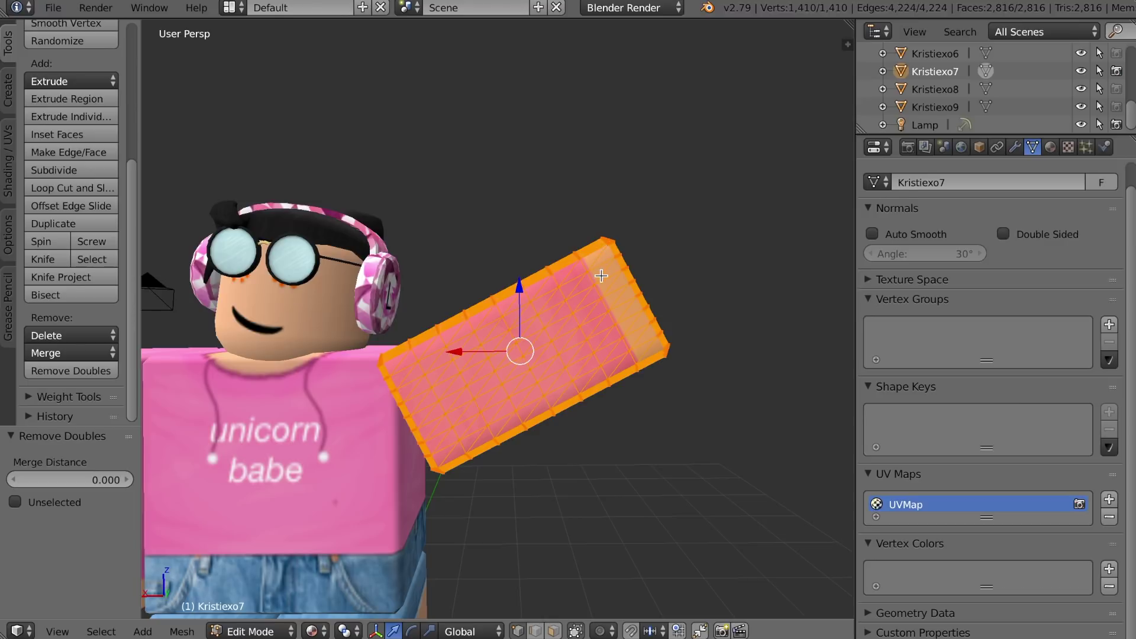
{"action": "key", "text": "shift+f"}
{"action": "key", "text": "w"}
{"action": "key", "text": "s"}
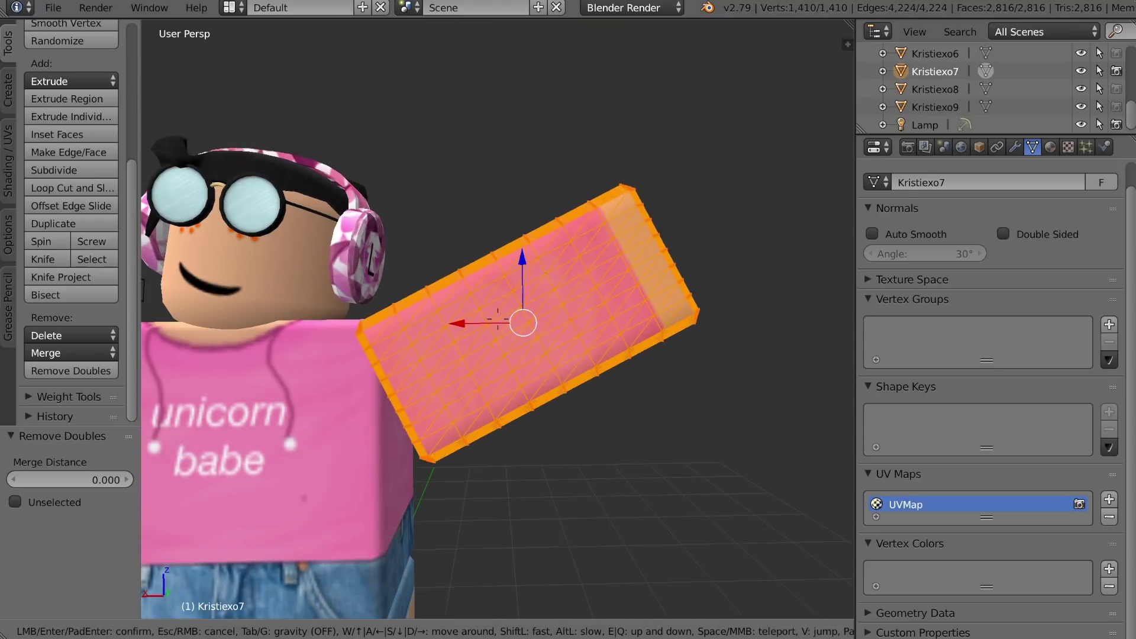
{"action": "left_click", "coordinate": [497, 318]}
{"action": "key", "text": "shift+f"}
{"action": "key", "text": "s"}
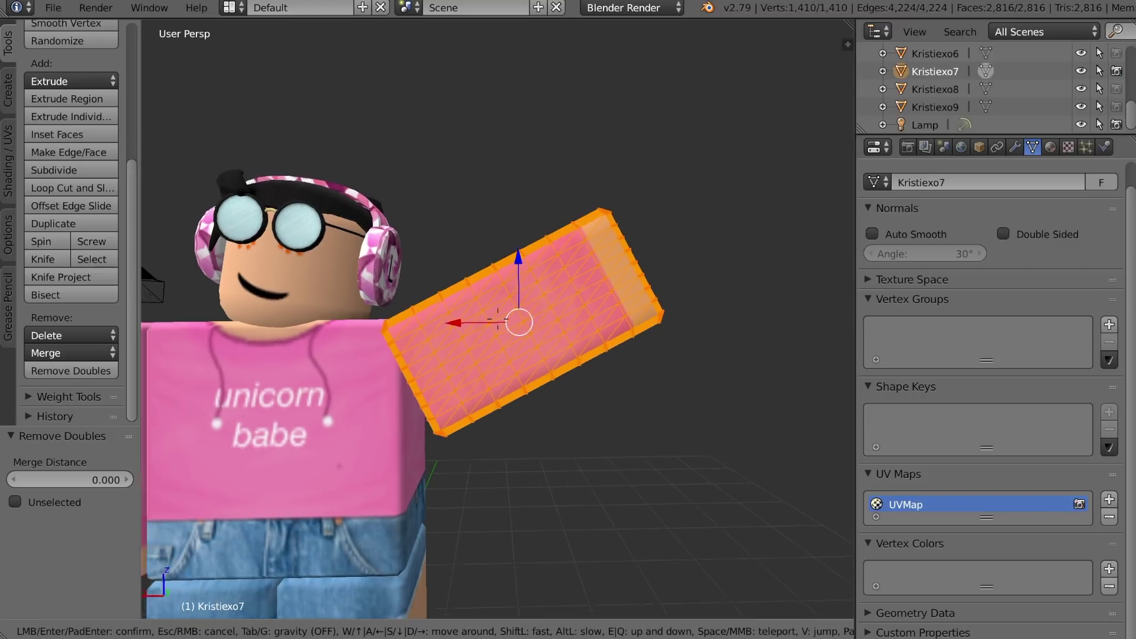
{"action": "left_click", "coordinate": [496, 319]}
Clear the full mesh selection by selecting single vertices on the arm, ending with one near the hand's lower corner
{"action": "right_click", "coordinate": [552, 286]}
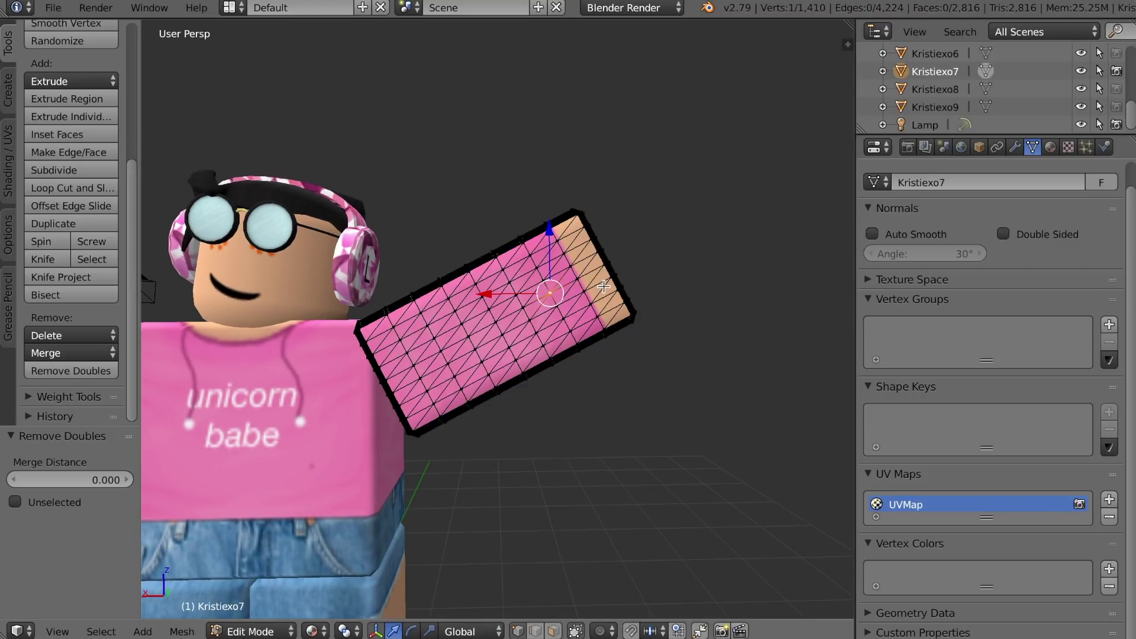
{"action": "right_click", "coordinate": [603, 286]}
{"action": "right_click", "coordinate": [598, 320]}
{"action": "right_click", "coordinate": [617, 311]}
{"action": "key", "text": "shift+f"}
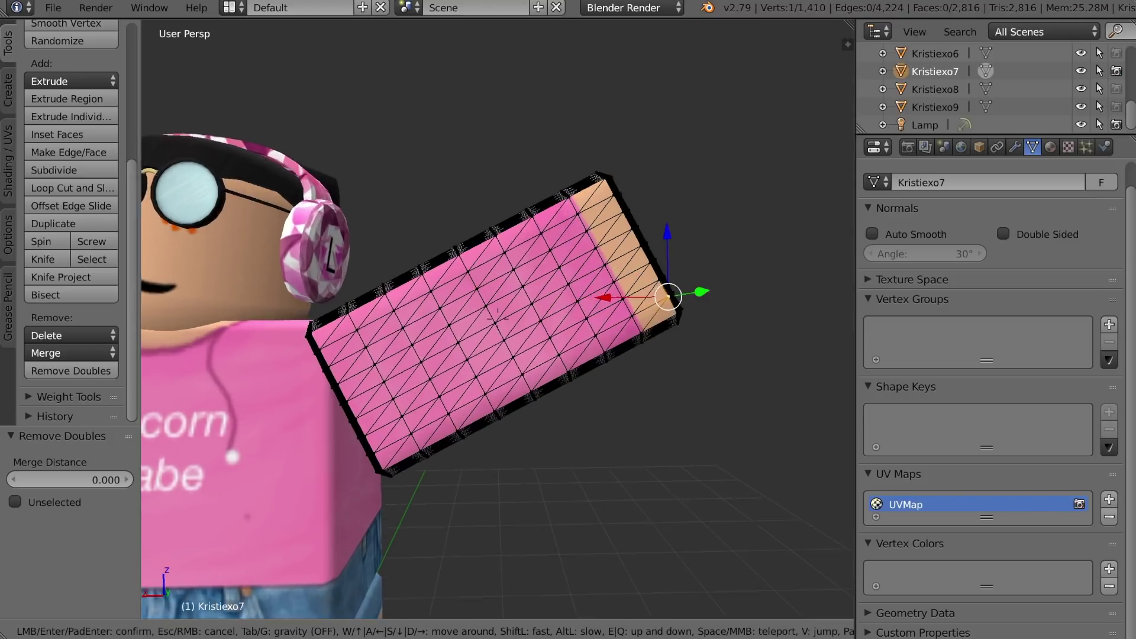
{"action": "key", "text": "w"}
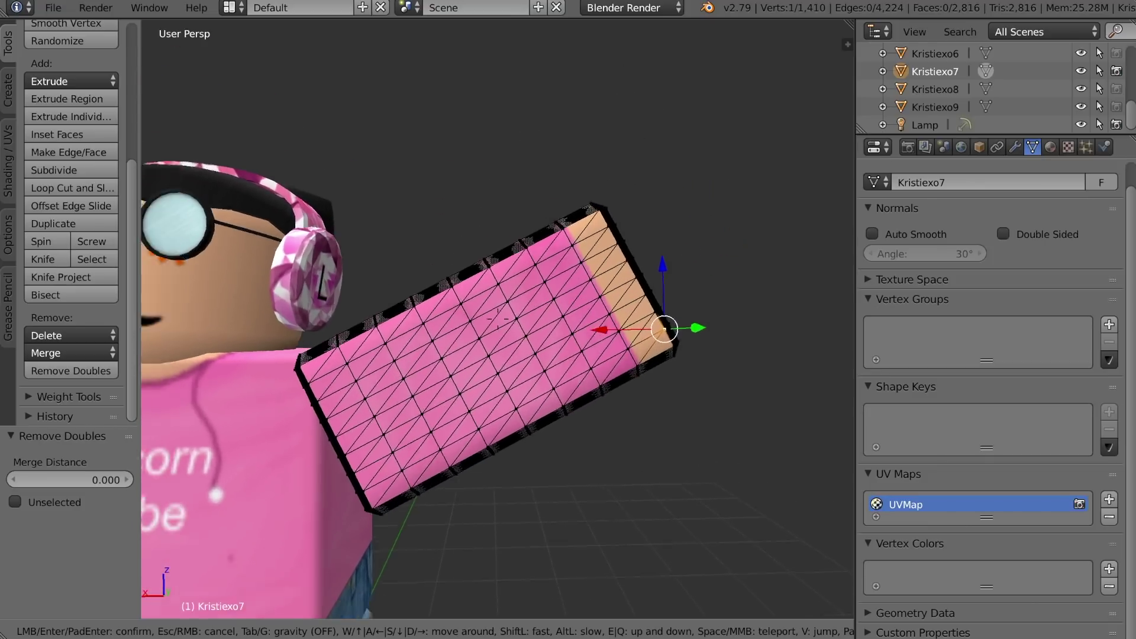
{"action": "key", "text": "s"}
{"action": "key", "text": "w"}
{"action": "left_click", "coordinate": [499, 351]}
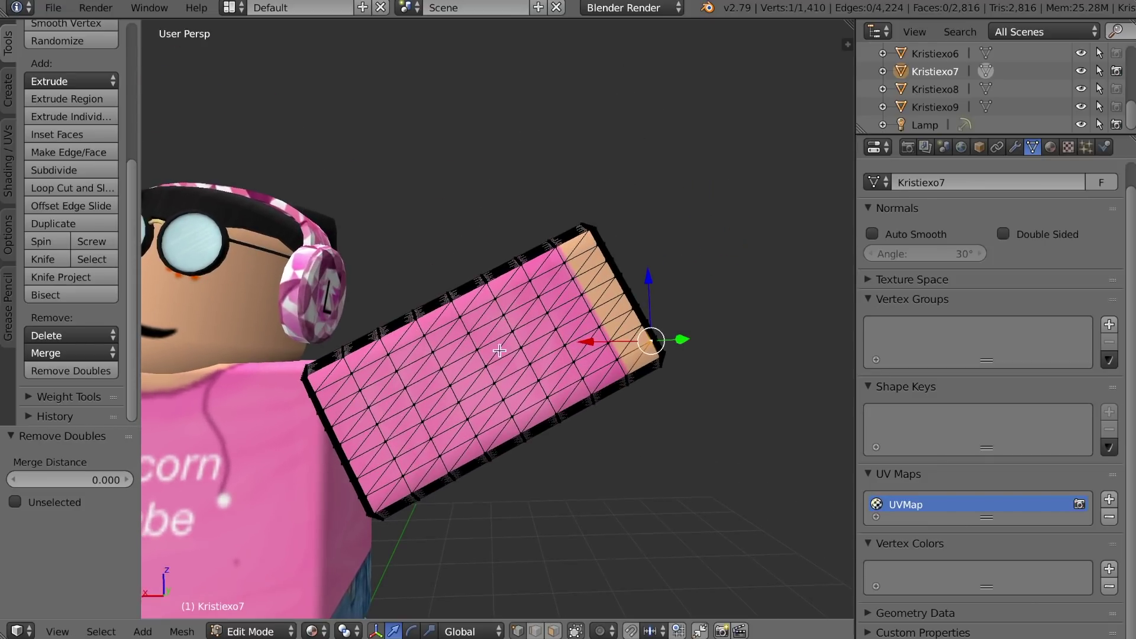
Switch the viewport to wireframe shading and inspect the hand end of the raised arm
{"action": "key", "text": "z"}
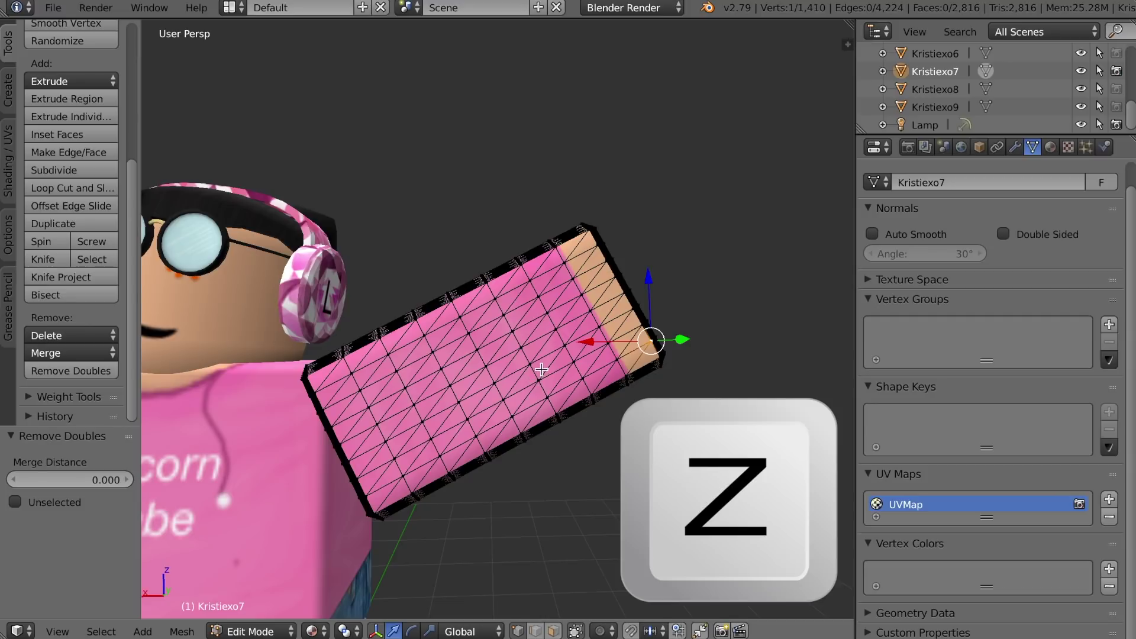
{"action": "key", "text": "z"}
{"action": "key", "text": "shift+f"}
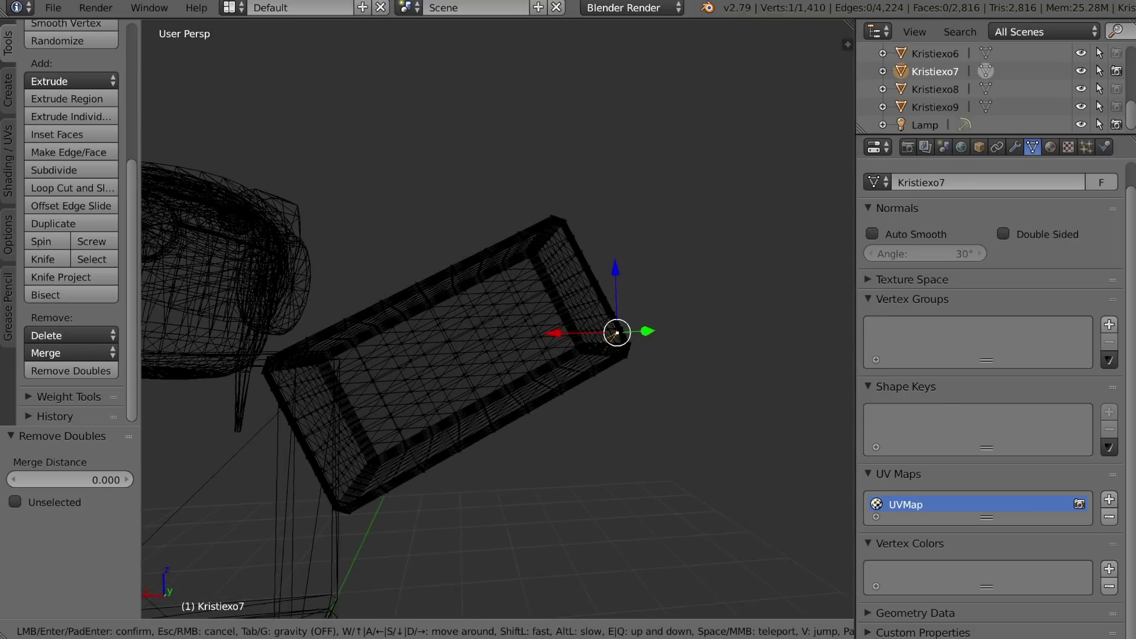
{"action": "key", "text": "w"}
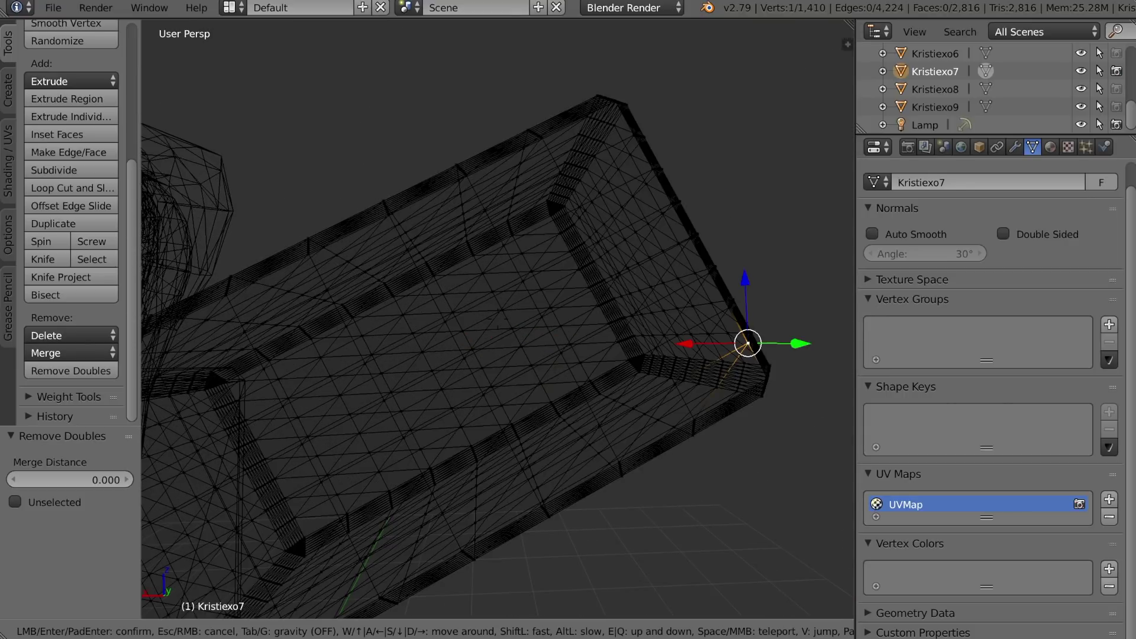
{"action": "key", "text": "s"}
{"action": "key", "text": "a"}
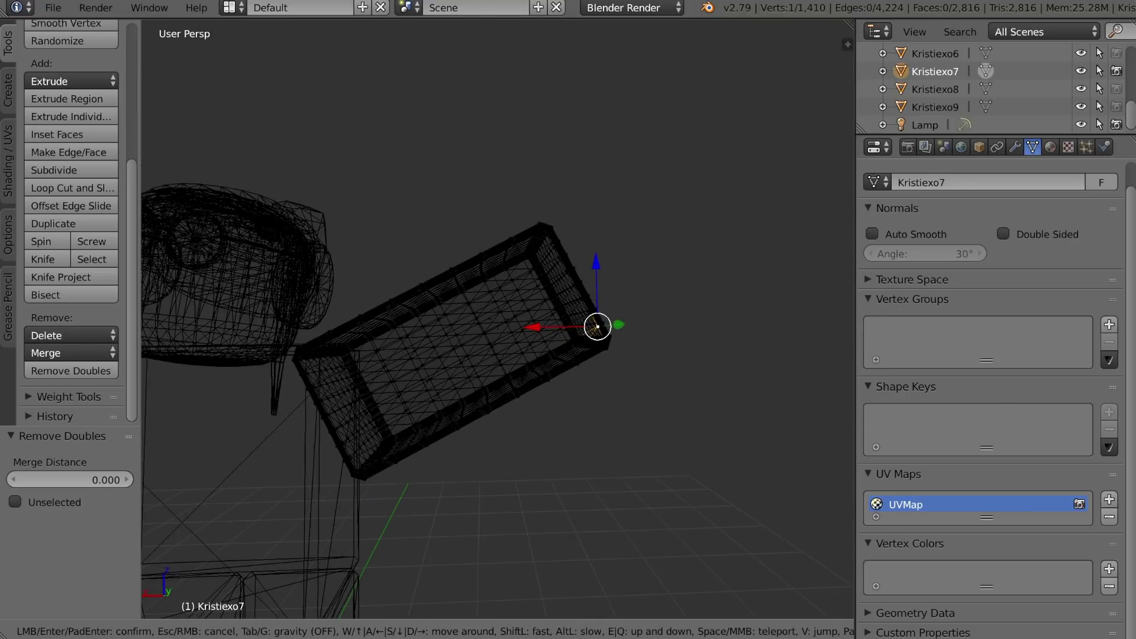
Lasso-select the vertices of the hand-side half of the raised arm
{"action": "key", "text": "d"}
{"action": "key", "text": "a"}
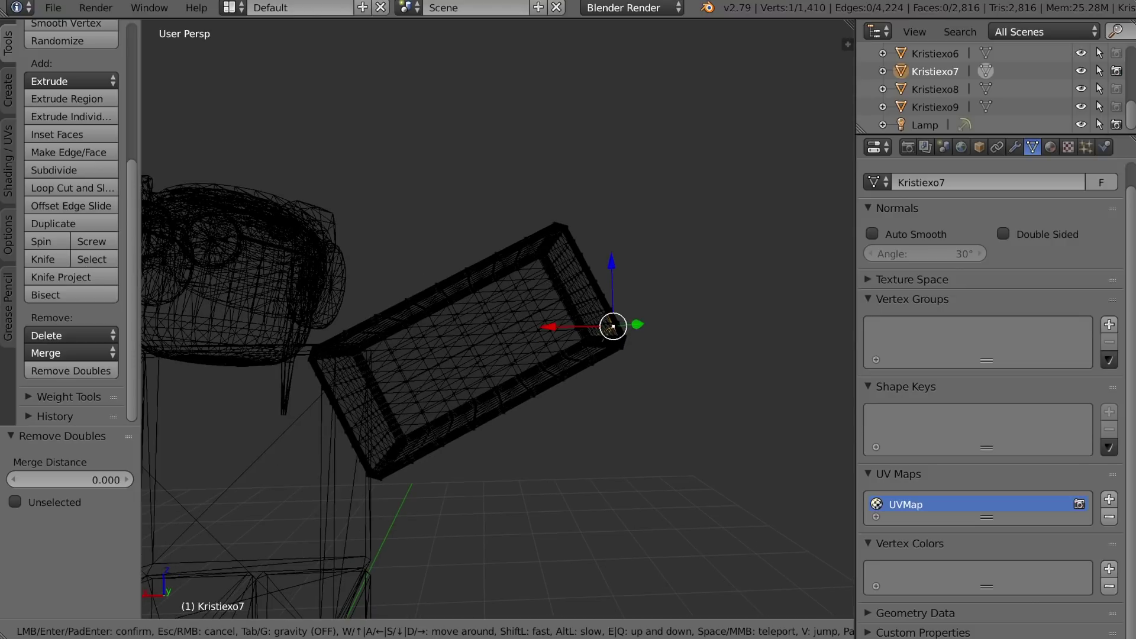
{"action": "left_click", "coordinate": [519, 370]}
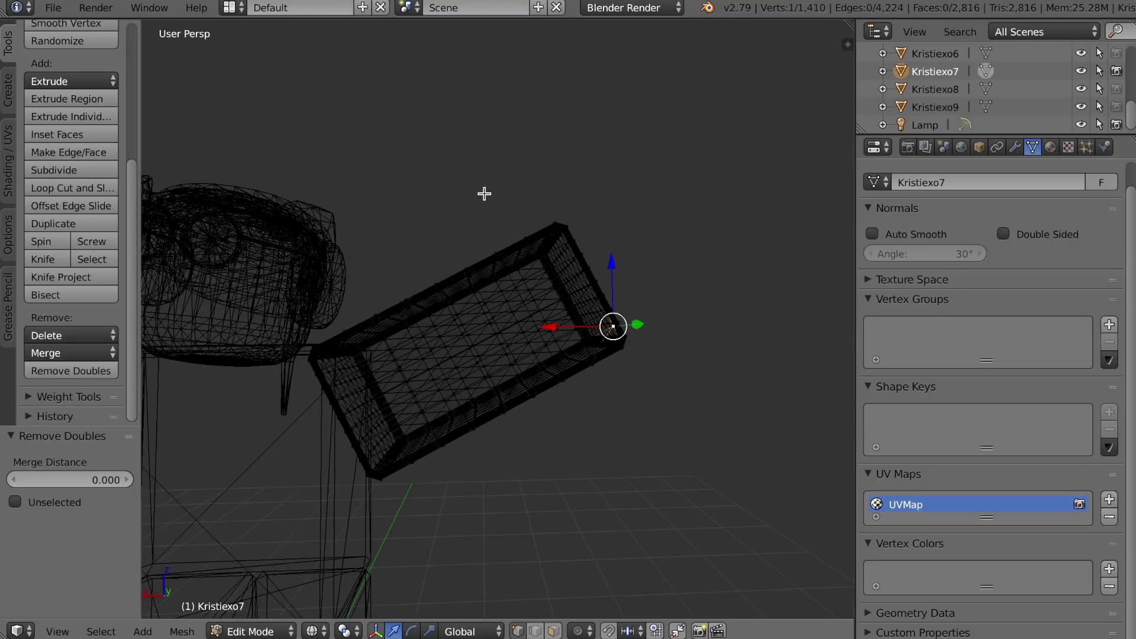
{"action": "mouse_move", "coordinate": [487, 182]}
{"action": "left_mouse_down", "text": "ctrl"}
{"action": "mouse_move", "coordinate": [503, 193]}
{"action": "mouse_move", "coordinate": [598, 189]}
{"action": "mouse_move", "coordinate": [702, 250]}
{"action": "mouse_move", "coordinate": [720, 279]}
{"action": "mouse_move", "coordinate": [719, 314]}
{"action": "mouse_move", "coordinate": [696, 366]}
{"action": "mouse_move", "coordinate": [609, 426]}
{"action": "mouse_move", "coordinate": [548, 433]}
{"action": "mouse_move", "coordinate": [518, 410]}
{"action": "mouse_move", "coordinate": [456, 273]}
{"action": "mouse_move", "coordinate": [452, 234]}
{"action": "left_mouse_up", "text": "ctrl"}
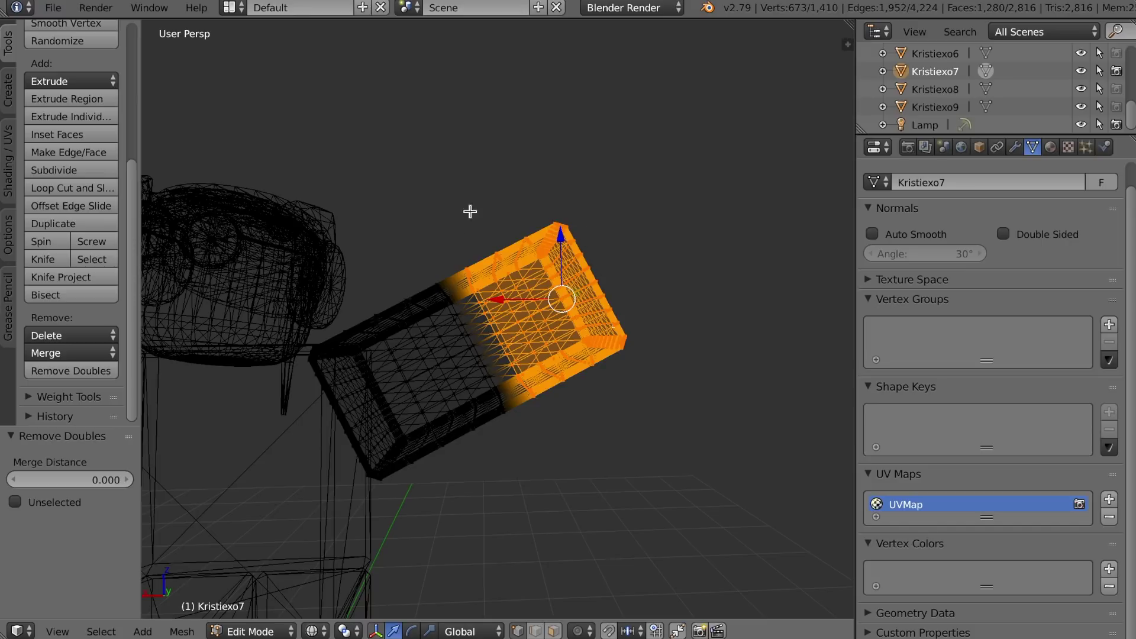
Switch the viewport from wireframe to textured shading with the hand-side half of the raised arm still selected
{"action": "key", "text": "shift+f"}
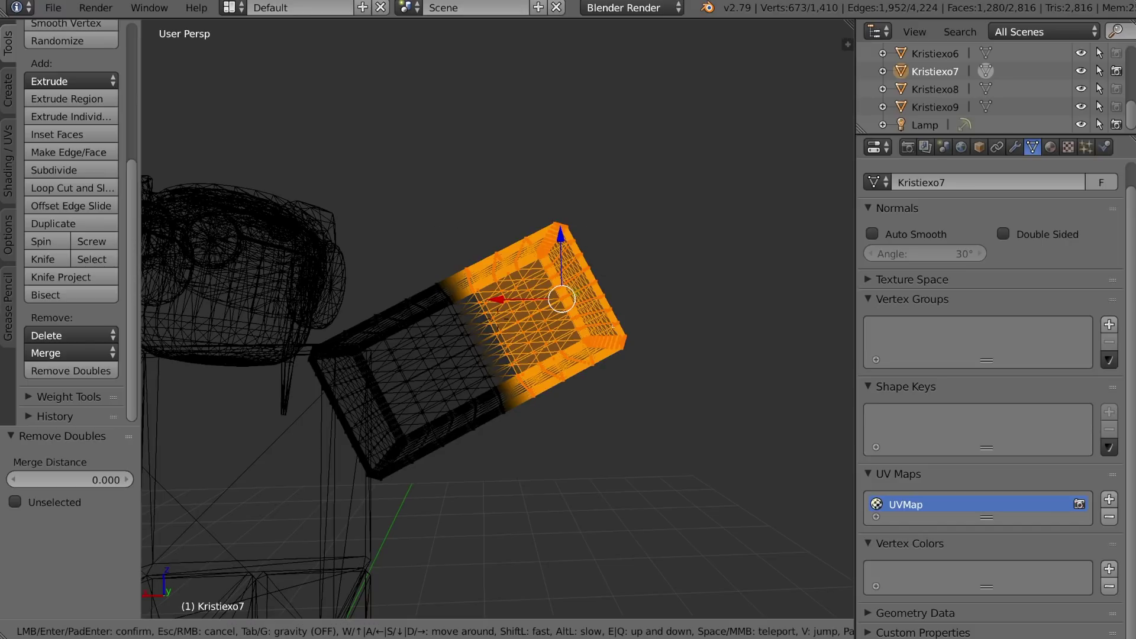
{"action": "key", "text": "a"}
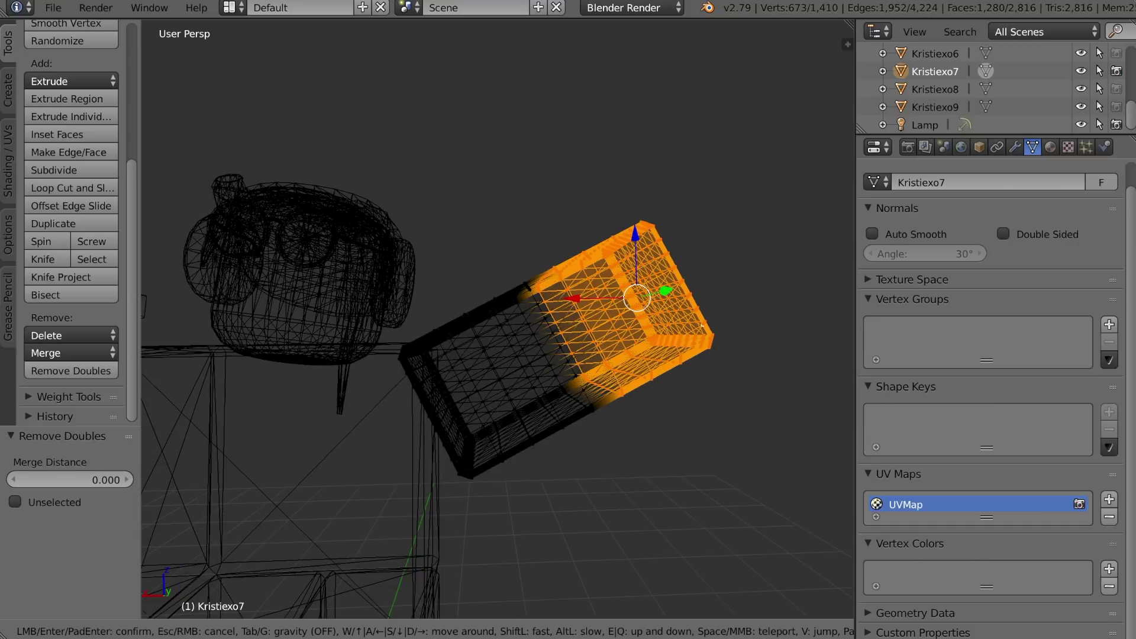
{"action": "key", "text": "d"}
{"action": "key", "text": "a"}
{"action": "key", "text": "d"}
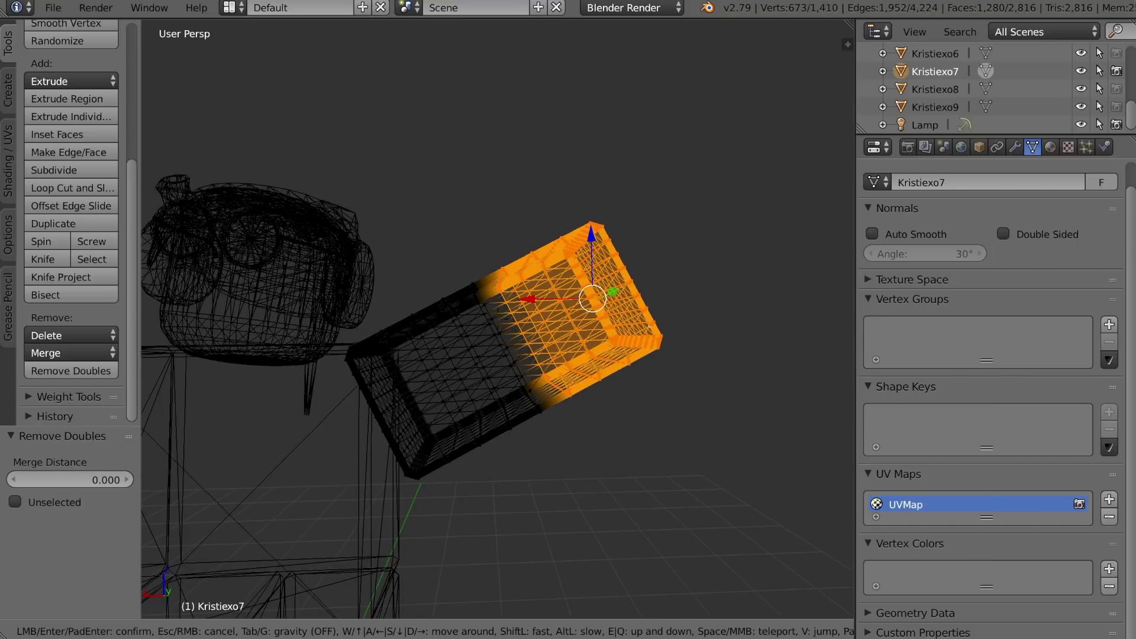
{"action": "left_click", "coordinate": [621, 272]}
{"action": "scroll", "coordinate": [621, 272], "scroll_direction": "down", "scroll_amount": 1}
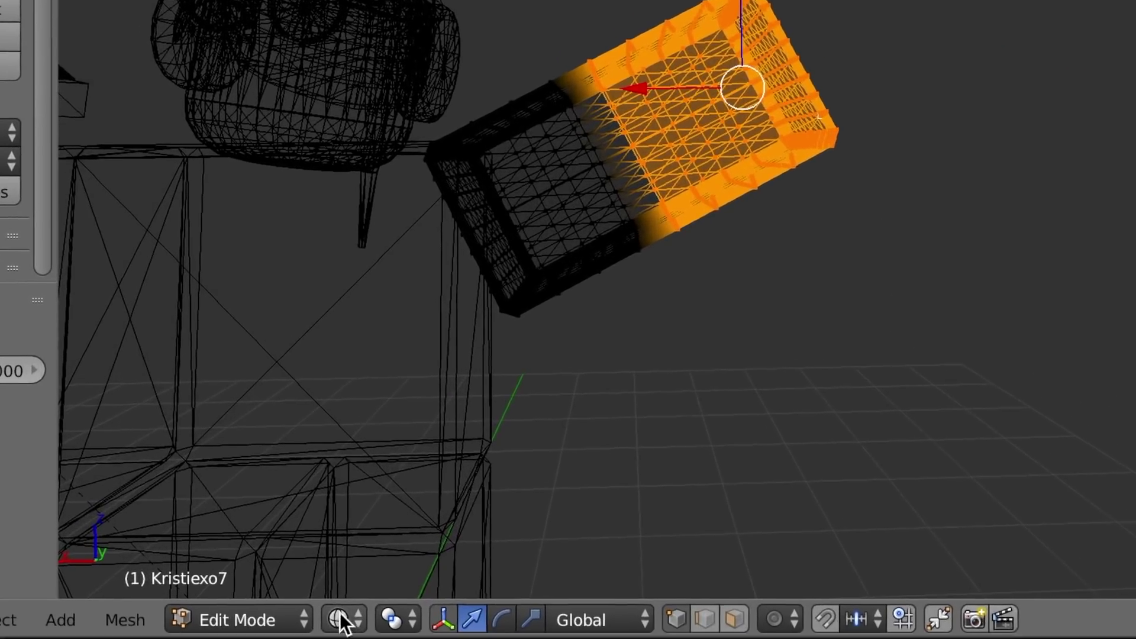
{"action": "left_click", "coordinate": [341, 617]}
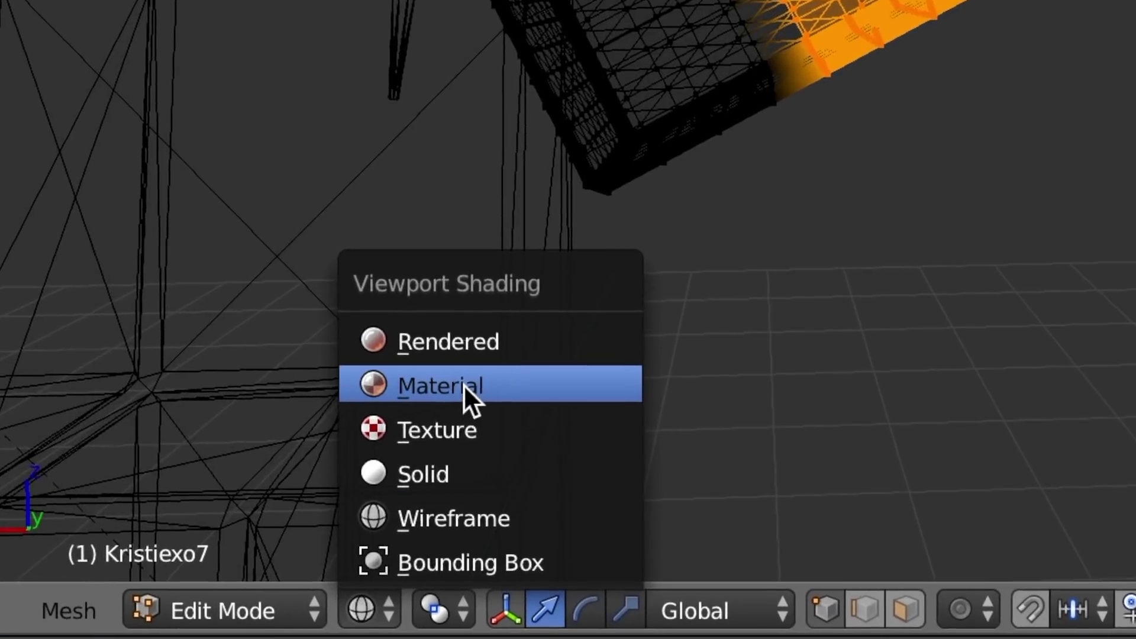
{"action": "left_click", "coordinate": [413, 455]}
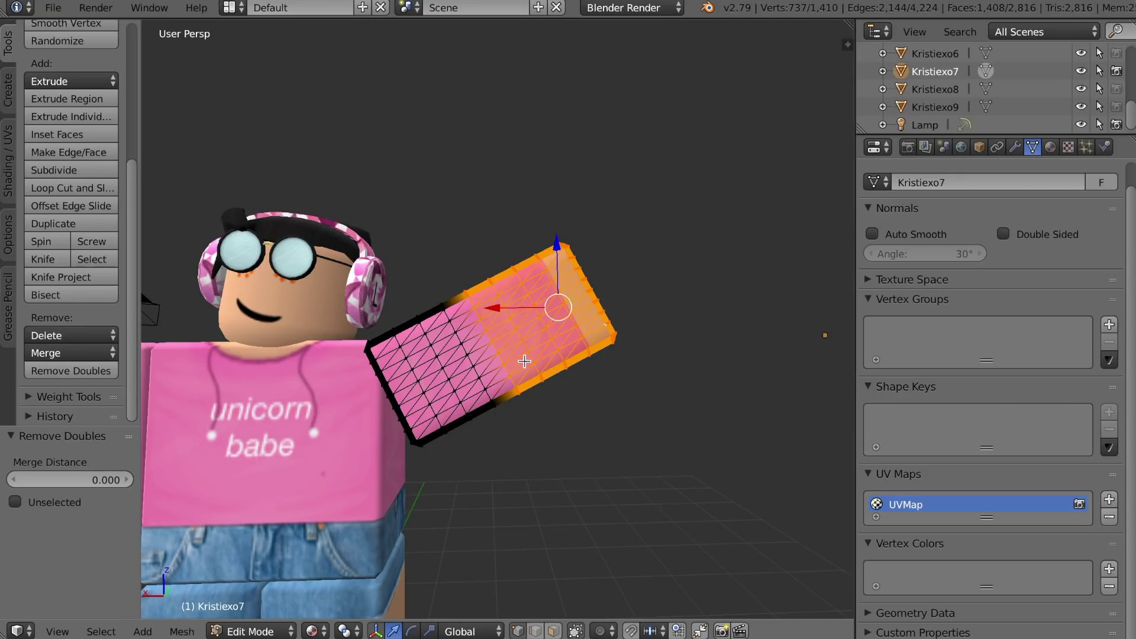
Rotate the selected hand-side half of the raised arm upward by about 24° around the global Y axis
{"action": "key", "text": "shift+f"}
{"action": "key", "text": "w"}
{"action": "key", "text": "s"}
{"action": "left_click", "coordinate": [498, 319]}
{"action": "left_click", "coordinate": [412, 631]}
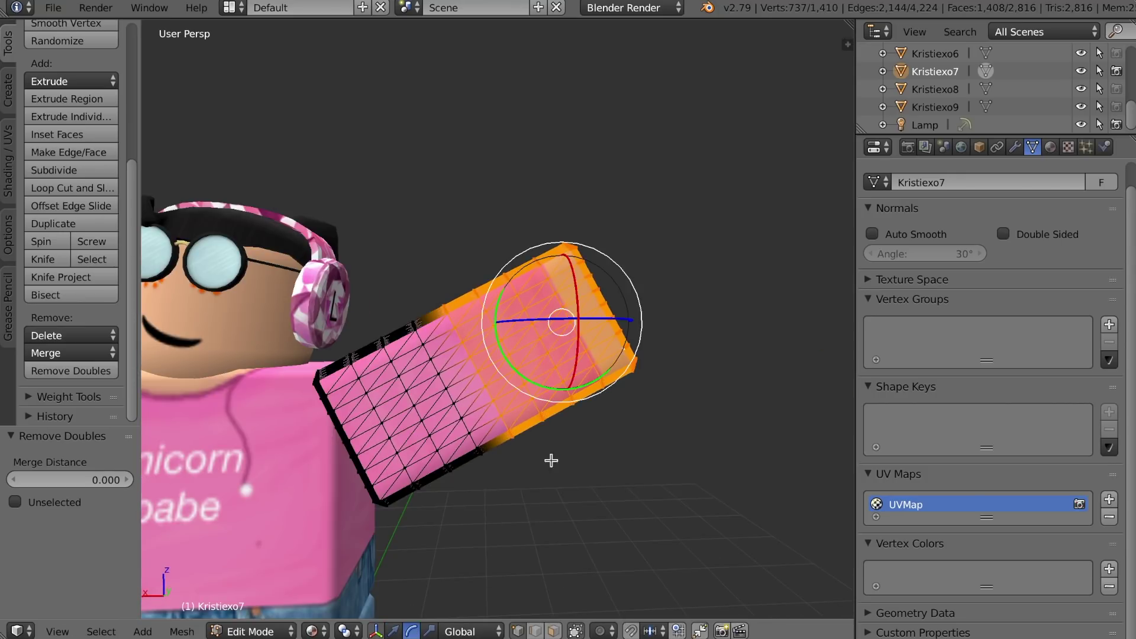
{"action": "key", "text": "shift+f"}
{"action": "key", "text": "s"}
{"action": "left_click", "coordinate": [497, 319]}
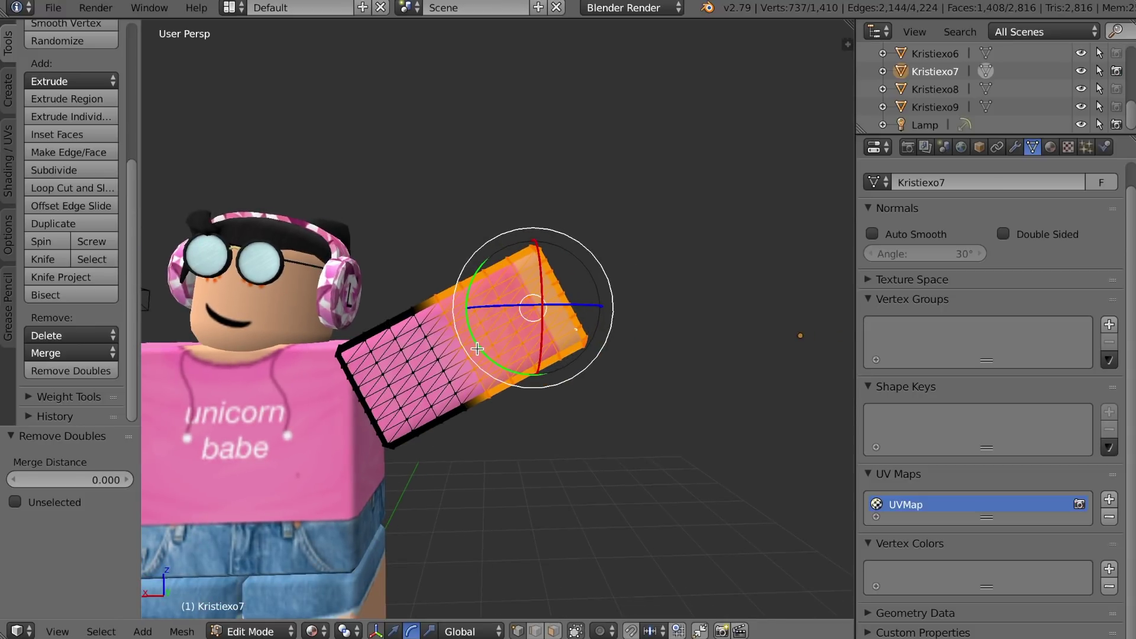
{"action": "left_click_drag", "start_coordinate": [477, 349], "coordinate": [502, 360]}
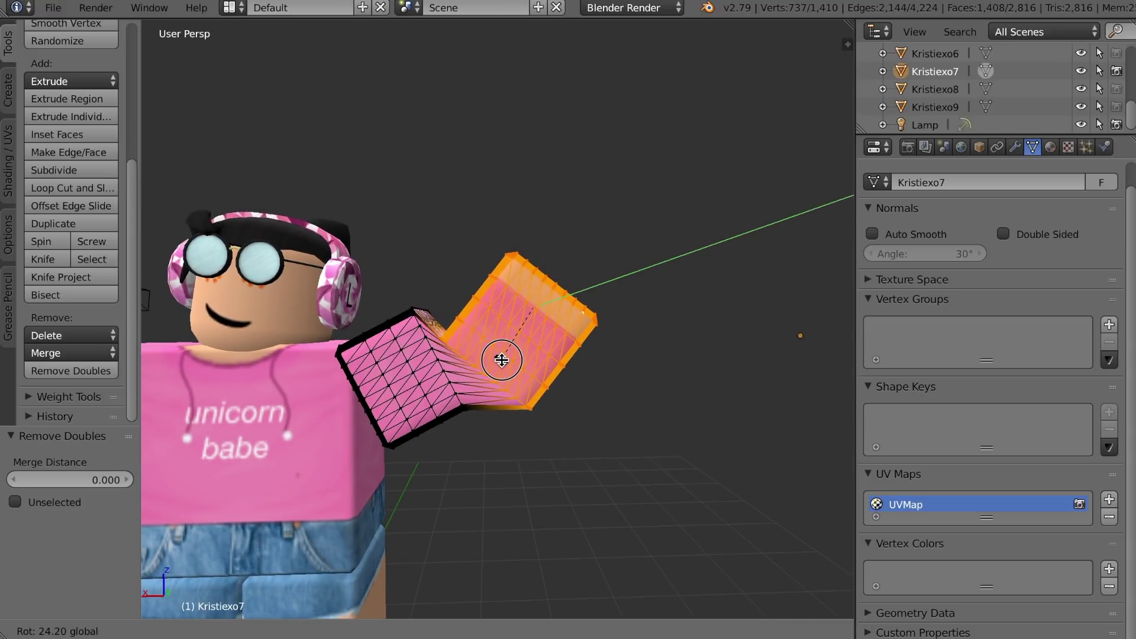
Move the rotated forearm along X and Z until it rejoins the upper arm as an elbow bend, finishing with -0.035 along X
{"action": "left_click", "coordinate": [393, 631]}
{"action": "left_click_drag", "start_coordinate": [471, 307], "coordinate": [432, 294]}
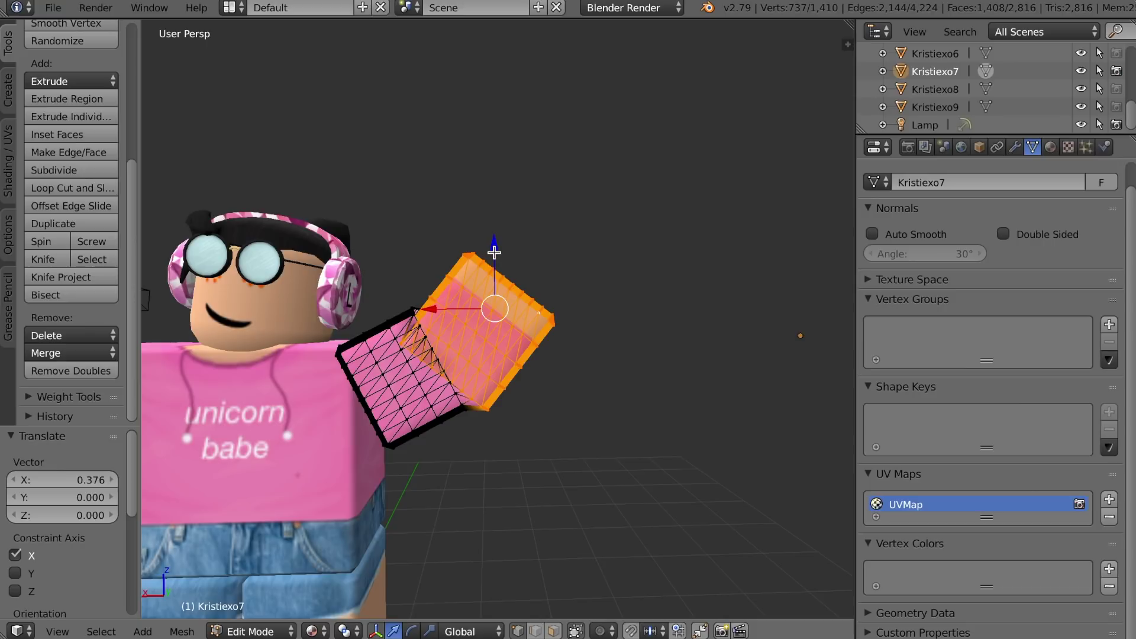
{"action": "left_click_drag", "start_coordinate": [494, 253], "coordinate": [508, 221]}
{"action": "left_click_drag", "start_coordinate": [435, 283], "coordinate": [451, 287]}
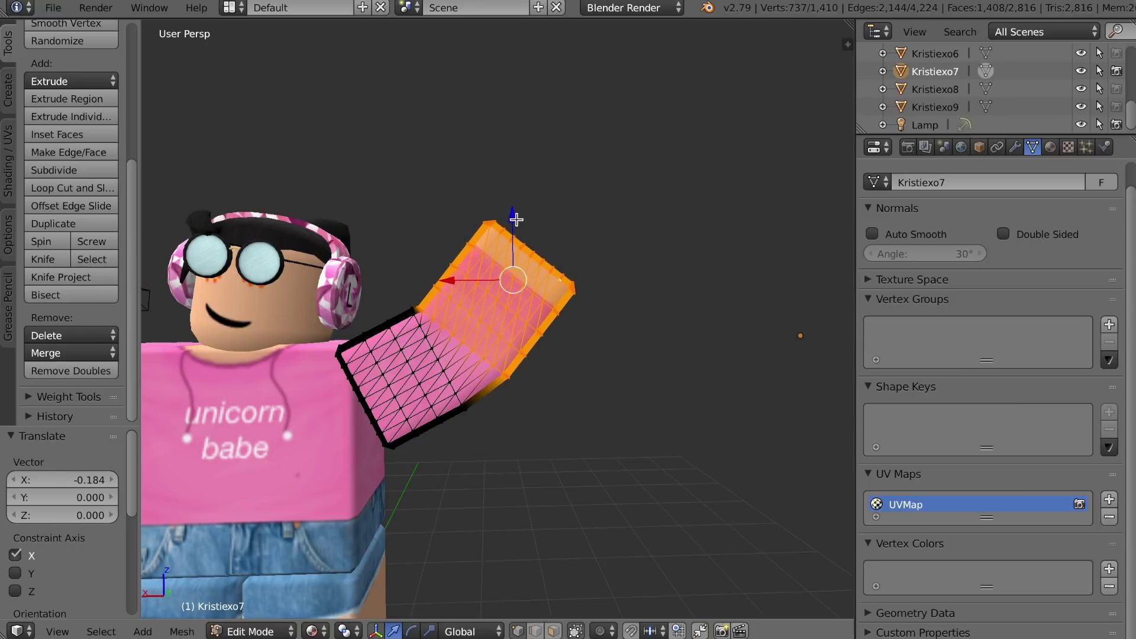
{"action": "left_click_drag", "start_coordinate": [516, 219], "coordinate": [517, 213]}
{"action": "left_click_drag", "start_coordinate": [454, 277], "coordinate": [457, 275]}
Return the bent arm from mesh editing to Object Mode with the full avatar in view
{"action": "key", "text": "shift+f"}
{"action": "key", "text": "s"}
{"action": "key", "text": "a"}
{"action": "key", "text": "s"}
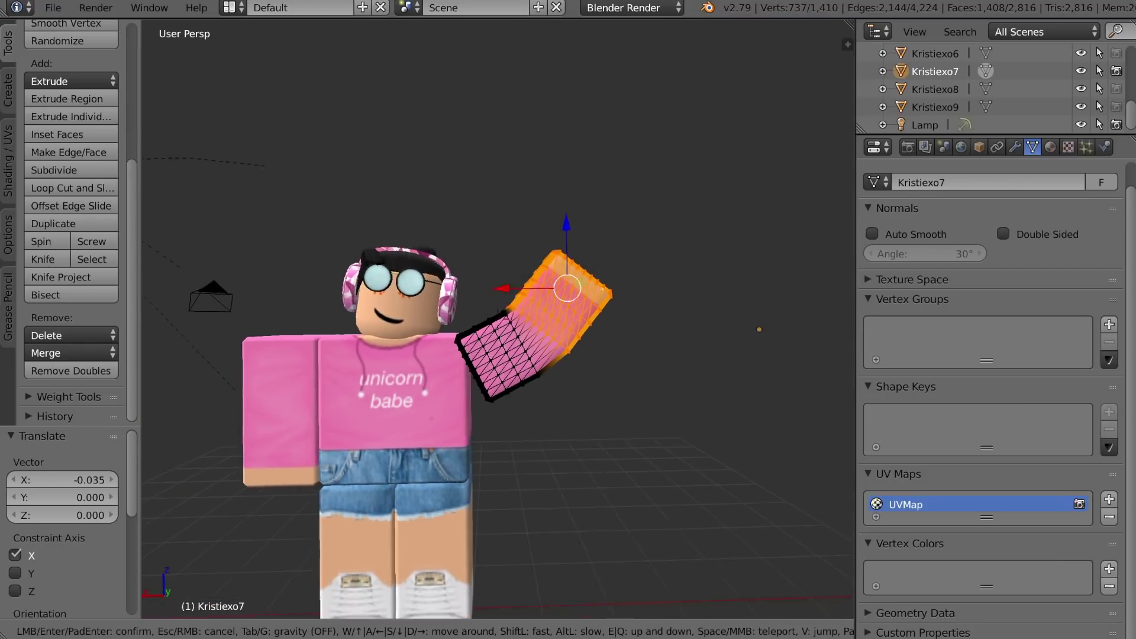
{"action": "key", "text": "s"}
{"action": "left_click", "coordinate": [440, 497]}
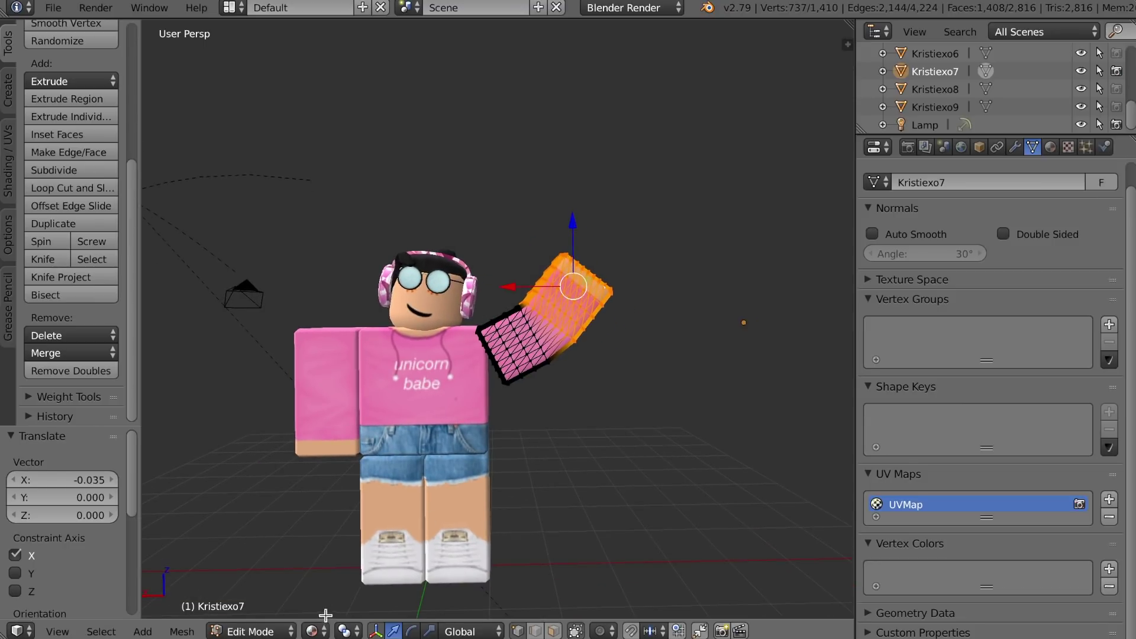
{"action": "left_click", "coordinate": [282, 632]}
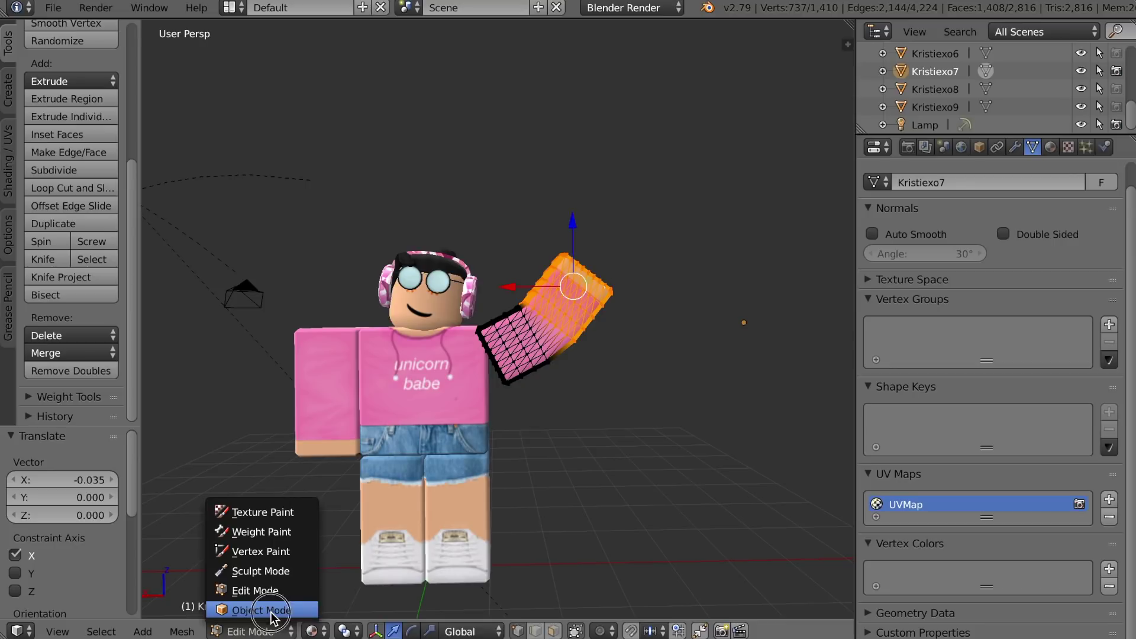
{"action": "left_click", "coordinate": [272, 610]}
Rotate the bent arm 9.9° around Y and reattach it to the shoulder by moving it 0.752 along Z and 0.106 along X
{"action": "left_click", "coordinate": [450, 630]}
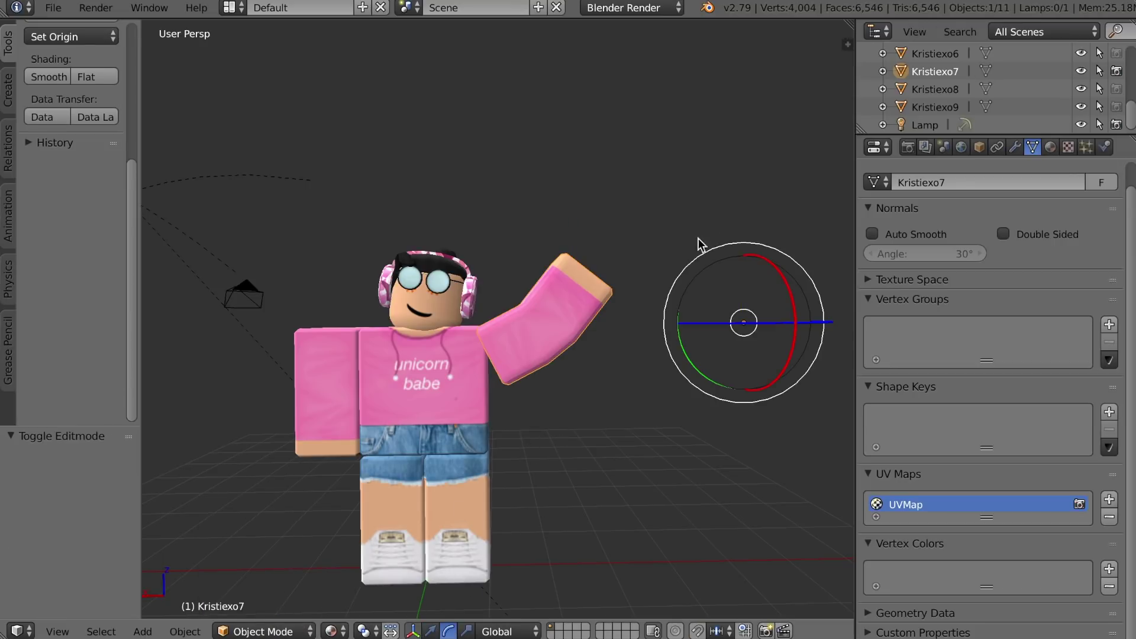
{"action": "left_click_drag", "start_coordinate": [685, 352], "coordinate": [692, 361]}
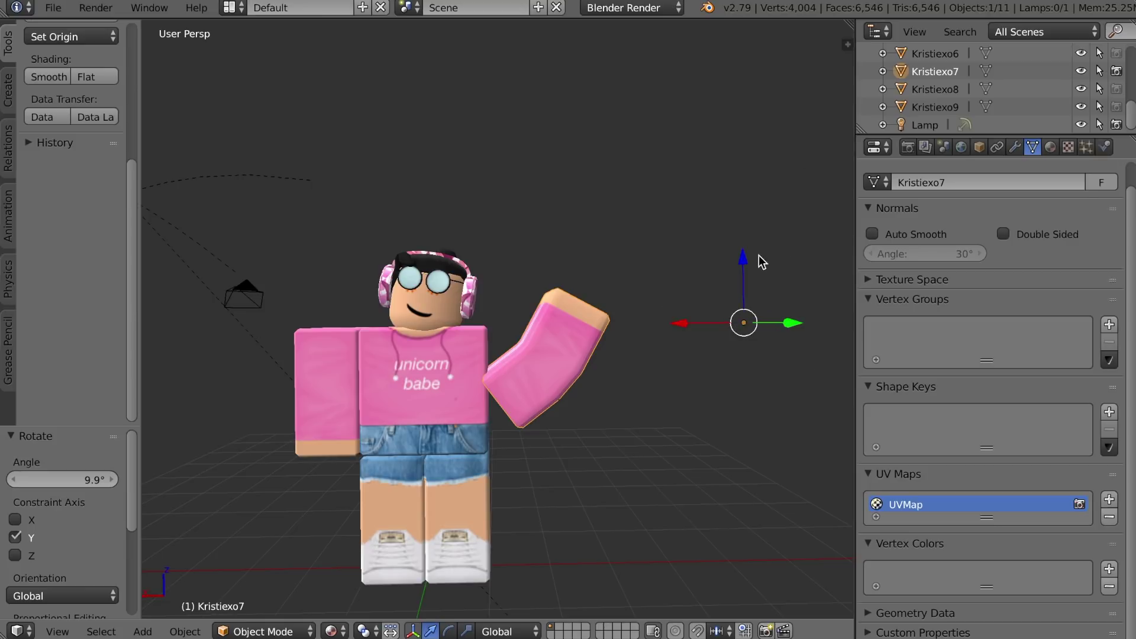
{"action": "left_click_drag", "start_coordinate": [748, 265], "coordinate": [740, 216]}
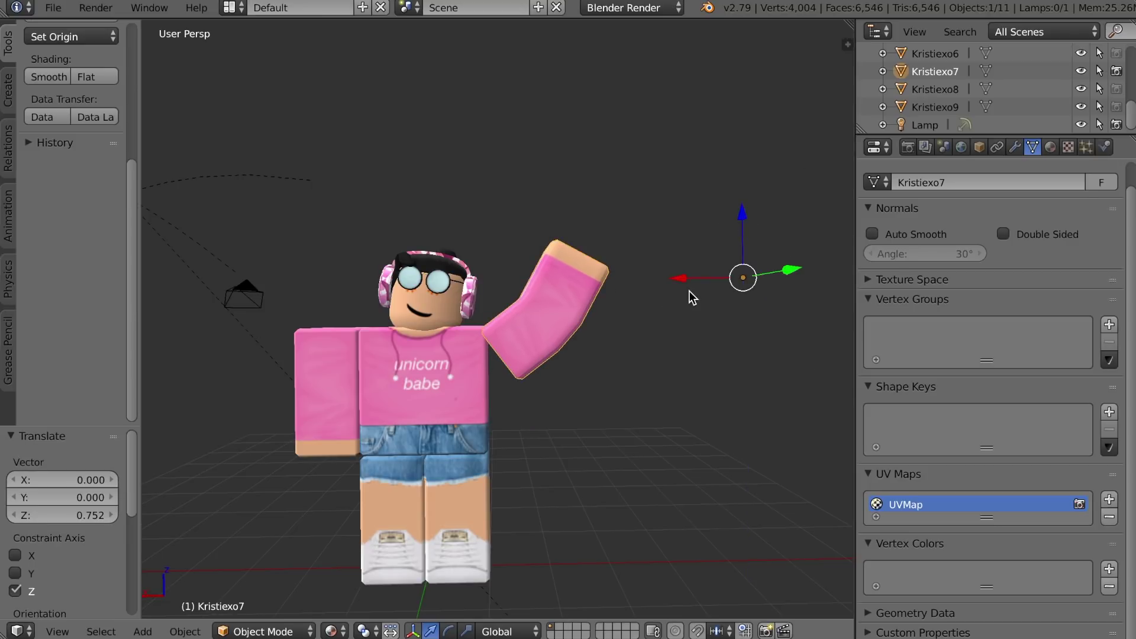
{"action": "left_click_drag", "start_coordinate": [679, 279], "coordinate": [672, 279]}
Select the avatar's other, lowered arm and put it into Edit Mode
{"action": "key", "text": "shift+f"}
{"action": "key", "text": "s"}
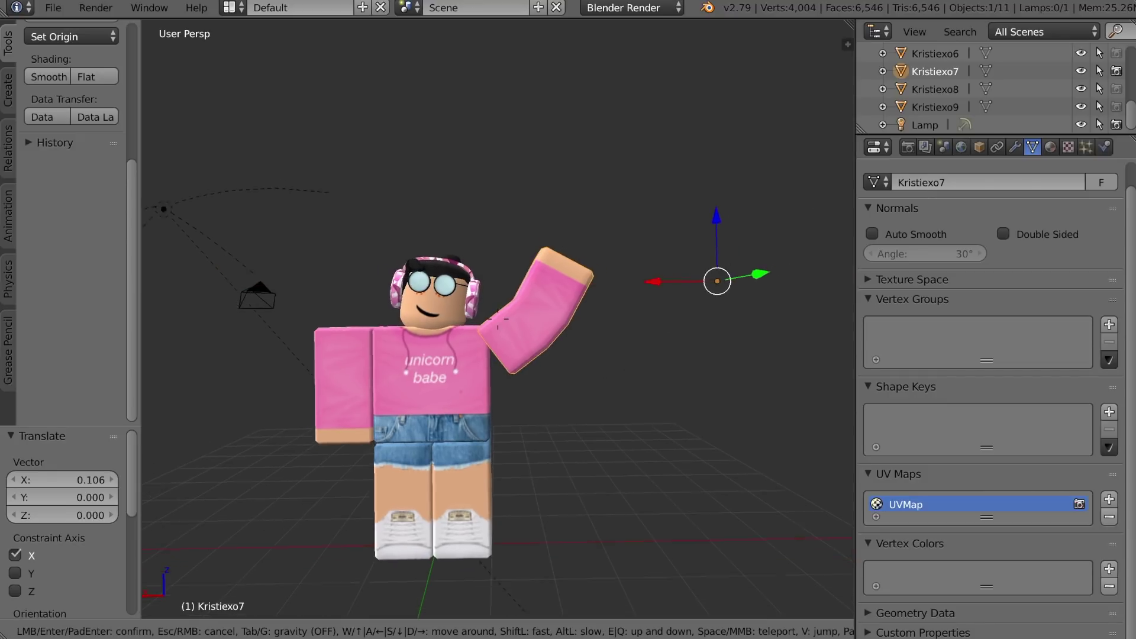
{"action": "key", "text": "w"}
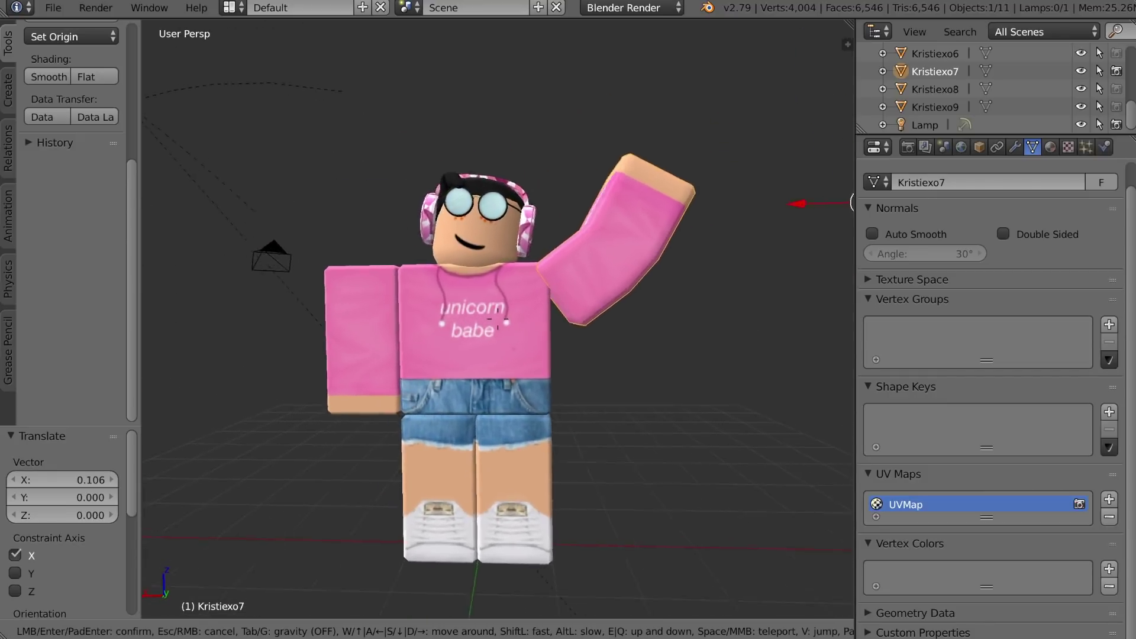
{"action": "key", "text": "w"}
{"action": "key", "text": "a"}
{"action": "key", "text": "s"}
{"action": "key", "text": "d"}
{"action": "key", "text": "a"}
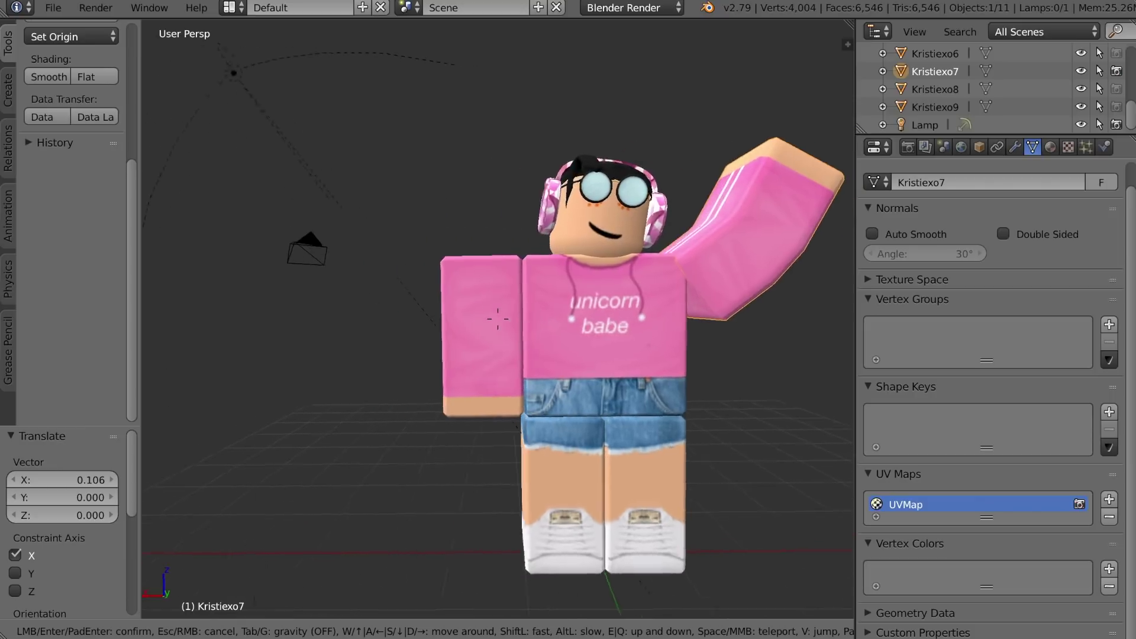
{"action": "key", "text": "d"}
{"action": "key", "text": "a"}
{"action": "key", "text": "w"}
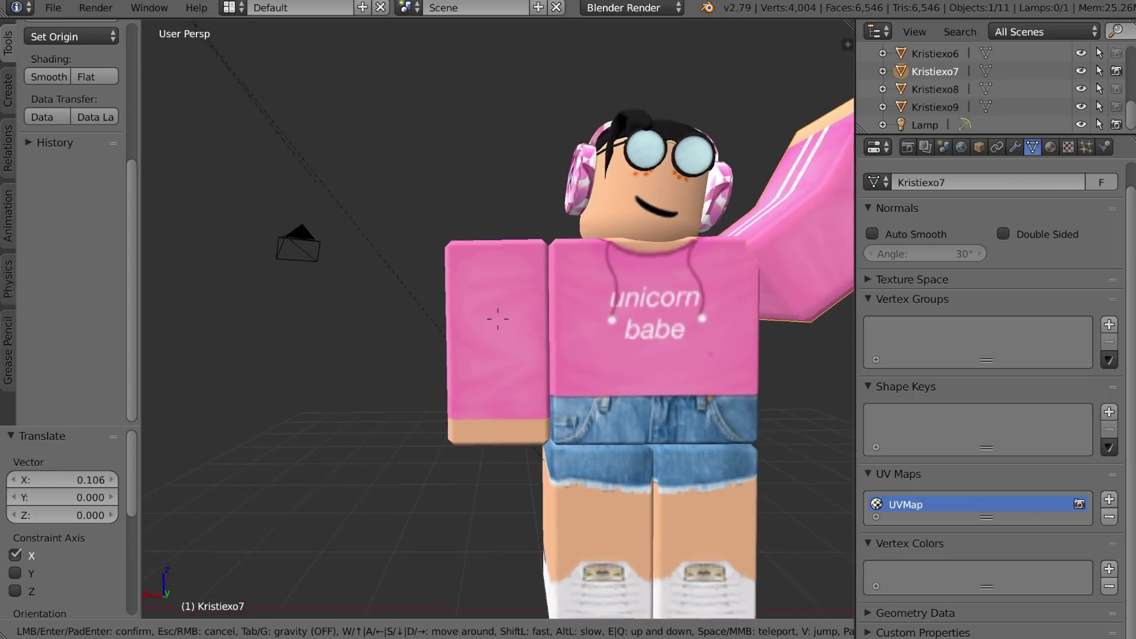
{"action": "key", "text": "a"}
{"action": "left_click", "coordinate": [498, 319]}
{"action": "right_click", "coordinate": [498, 322]}
{"action": "left_click", "coordinate": [251, 631]}
{"action": "left_click", "coordinate": [248, 596]}
Subdivide the lowered arm's mesh three times and remove its doubled vertices
{"action": "double_click", "coordinate": [96, 172]}
{"action": "left_click", "coordinate": [96, 171]}
{"action": "left_click", "coordinate": [88, 370]}
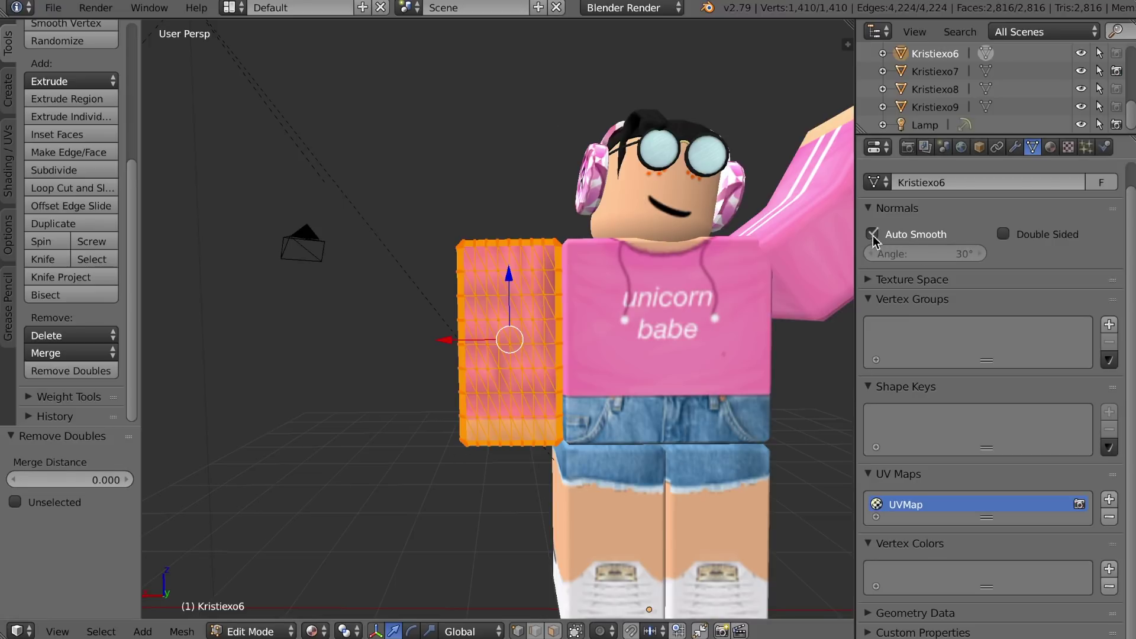
Preview the lowered arm's Auto Smooth shading in Object Mode and turn Auto Smooth off again in Edit Mode
{"action": "left_click", "coordinate": [250, 631]}
{"action": "left_click", "coordinate": [278, 613]}
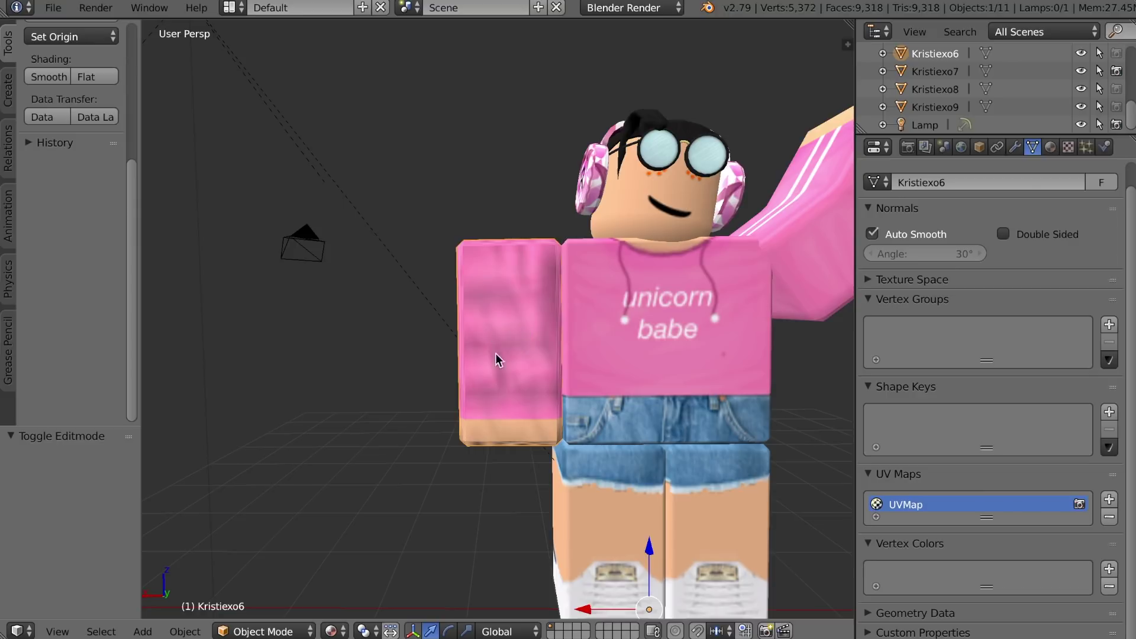
{"action": "left_click", "coordinate": [273, 631]}
{"action": "left_click", "coordinate": [267, 591]}
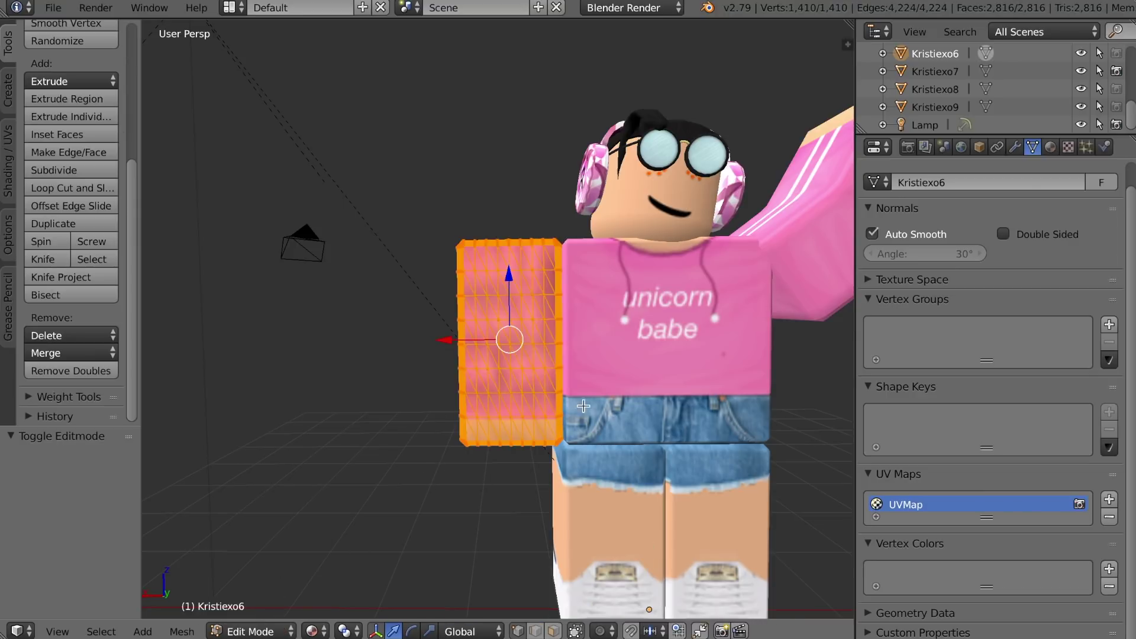
{"action": "left_click", "coordinate": [872, 233]}
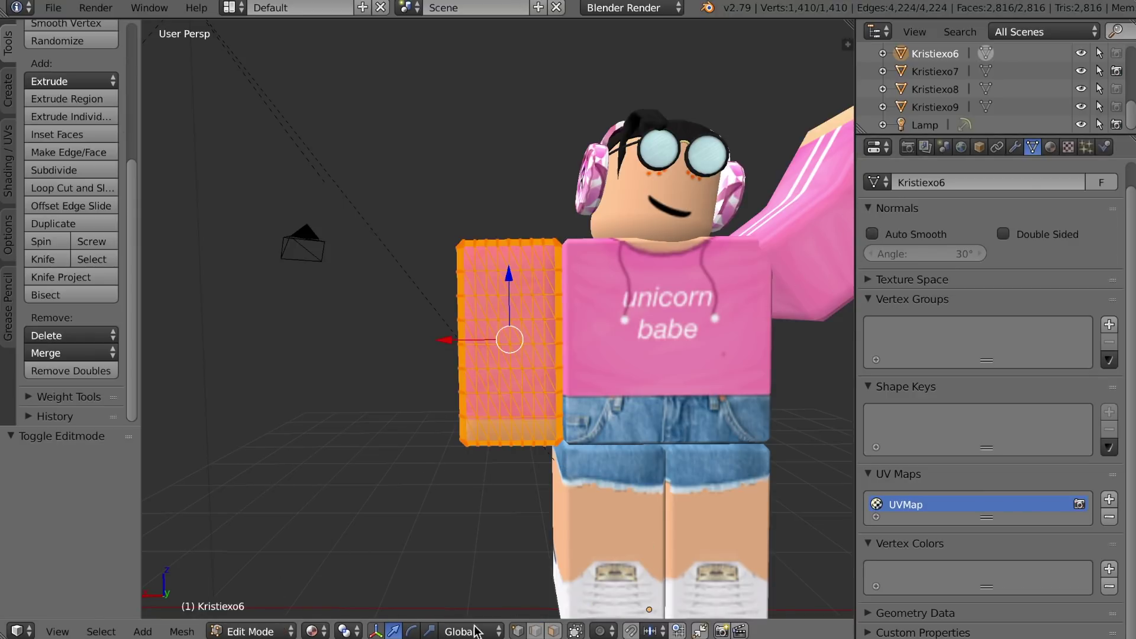
Tilt the whole lowered arm outward and fit it against the shoulder, moving it 0.036 along Y and 0.305 along Z
{"action": "left_click", "coordinate": [411, 631]}
{"action": "left_click_drag", "start_coordinate": [550, 284], "coordinate": [534, 301]}
{"action": "left_click", "coordinate": [393, 632]}
{"action": "key", "text": "shift+f"}
{"action": "left_click", "coordinate": [498, 320]}
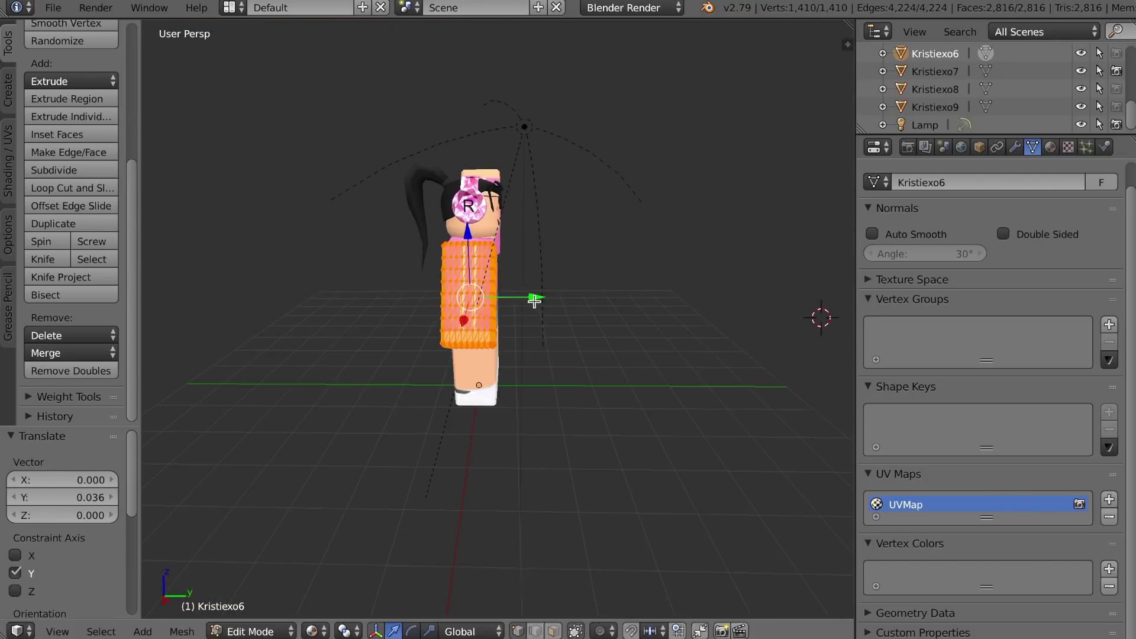
{"action": "key", "text": "shift+f"}
{"action": "key", "text": "d"}
{"action": "left_click", "coordinate": [498, 320]}
{"action": "left_click_drag", "start_coordinate": [473, 342], "coordinate": [461, 342]}
{"action": "left_click_drag", "start_coordinate": [522, 269], "coordinate": [523, 252]}
Switch to wireframe shading and remove doubled vertices from the whole tilted arm mesh
{"action": "key", "text": "shift+f"}
{"action": "key", "text": "w"}
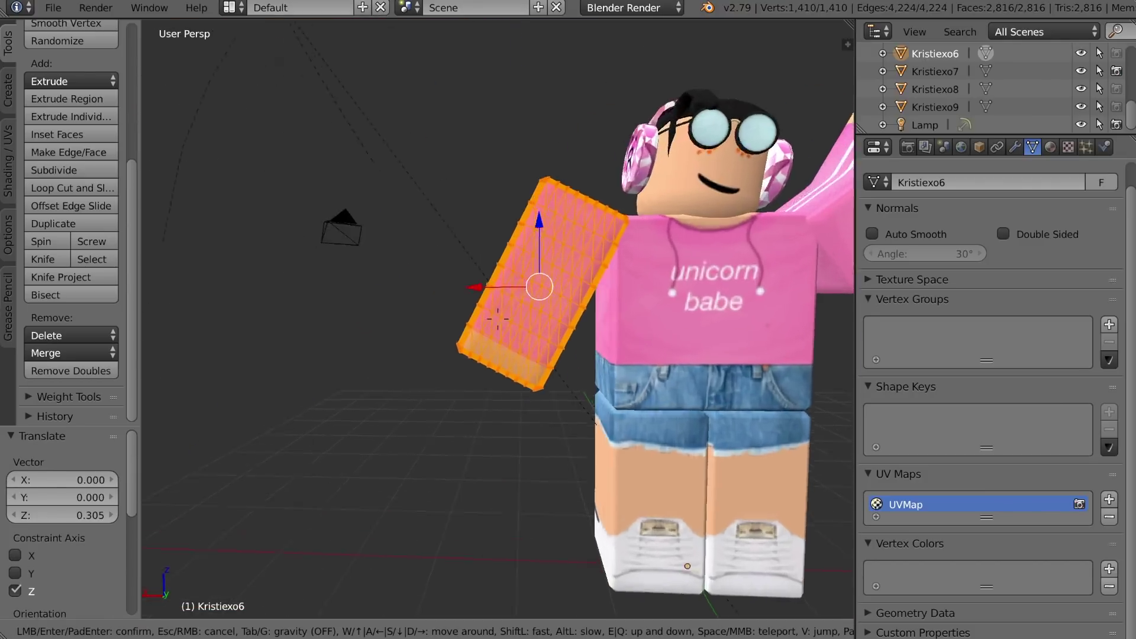
{"action": "left_click", "coordinate": [498, 319]}
{"action": "right_click", "coordinate": [496, 316]}
{"action": "key", "text": "z"}
{"action": "key", "text": "shift+f"}
{"action": "left_click", "coordinate": [498, 319]}
{"action": "key", "text": "a"}
{"action": "key", "text": "a"}
{"action": "left_click", "coordinate": [76, 371]}
Lasso-select the lower half of the tilted arm, rotate it, and shift it along X toward the torso to bend the elbow
{"action": "right_click", "coordinate": [488, 371]}
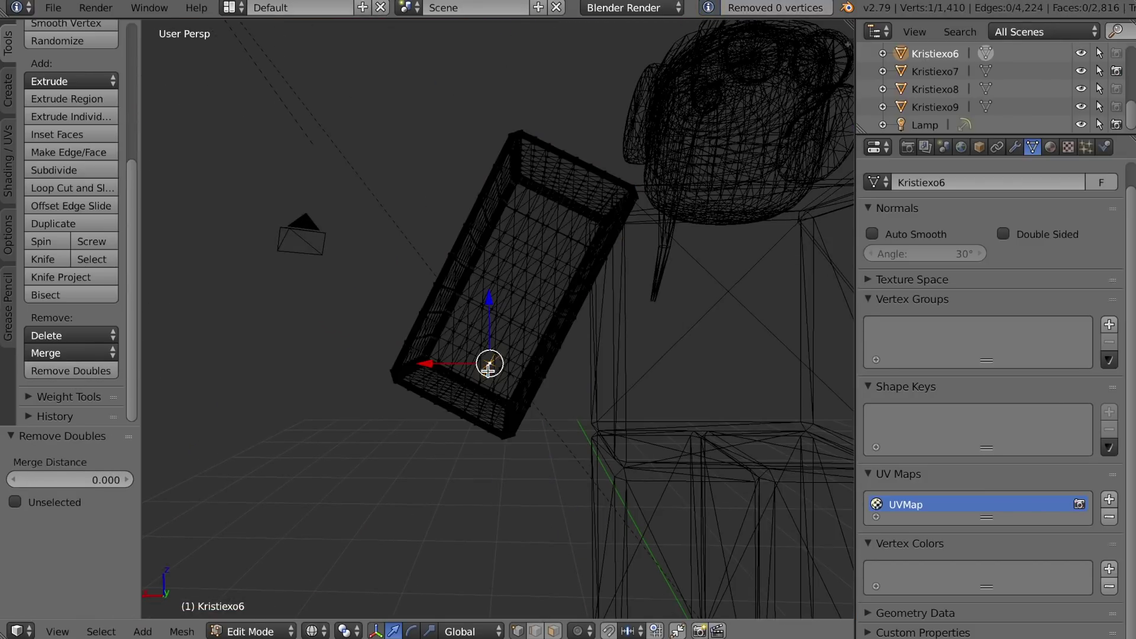
{"action": "mouse_move", "coordinate": [461, 249]}
{"action": "left_mouse_down", "text": "ctrl"}
{"action": "mouse_move", "coordinate": [208, 487]}
{"action": "mouse_move", "coordinate": [218, 458]}
{"action": "left_mouse_up", "text": "ctrl"}
{"action": "left_click", "coordinate": [411, 631]}
{"action": "mouse_move", "coordinate": [544, 368]}
{"action": "left_mouse_down"}
{"action": "mouse_move", "coordinate": [527, 322]}
{"action": "mouse_move", "coordinate": [471, 338]}
{"action": "left_mouse_up"}
{"action": "left_click", "coordinate": [393, 631]}
{"action": "left_click_drag", "start_coordinate": [412, 403], "coordinate": [471, 410]}
Return to Object Mode and set the viewport shading to Texture to view the newly bent arm
{"action": "left_click", "coordinate": [258, 631]}
{"action": "left_click", "coordinate": [277, 611]}
{"action": "left_click", "coordinate": [336, 631]}
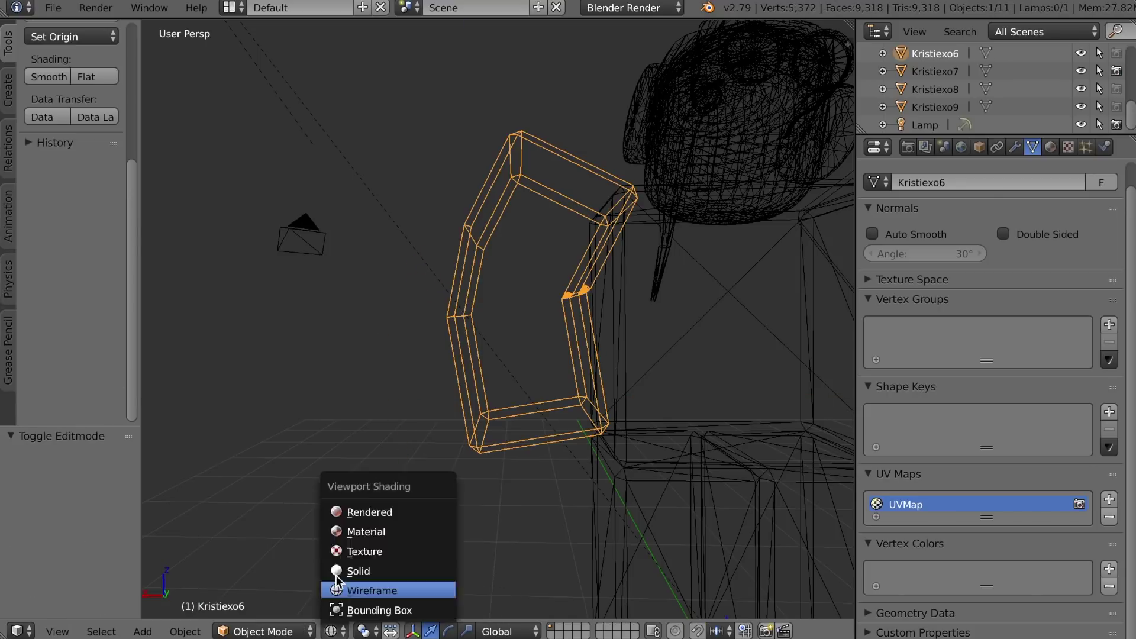
{"action": "left_click", "coordinate": [351, 551]}
{"action": "key", "text": "shift+f"}
{"action": "key", "text": "s"}
{"action": "left_click", "coordinate": [497, 320]}
In Edit Mode, move the bent arm's lower half slightly down along Z and 0.009 along X
{"action": "left_click", "coordinate": [258, 631]}
{"action": "left_click", "coordinate": [286, 592]}
{"action": "left_click_drag", "start_coordinate": [492, 323], "coordinate": [491, 332]}
{"action": "left_click_drag", "start_coordinate": [426, 391], "coordinate": [432, 392]}
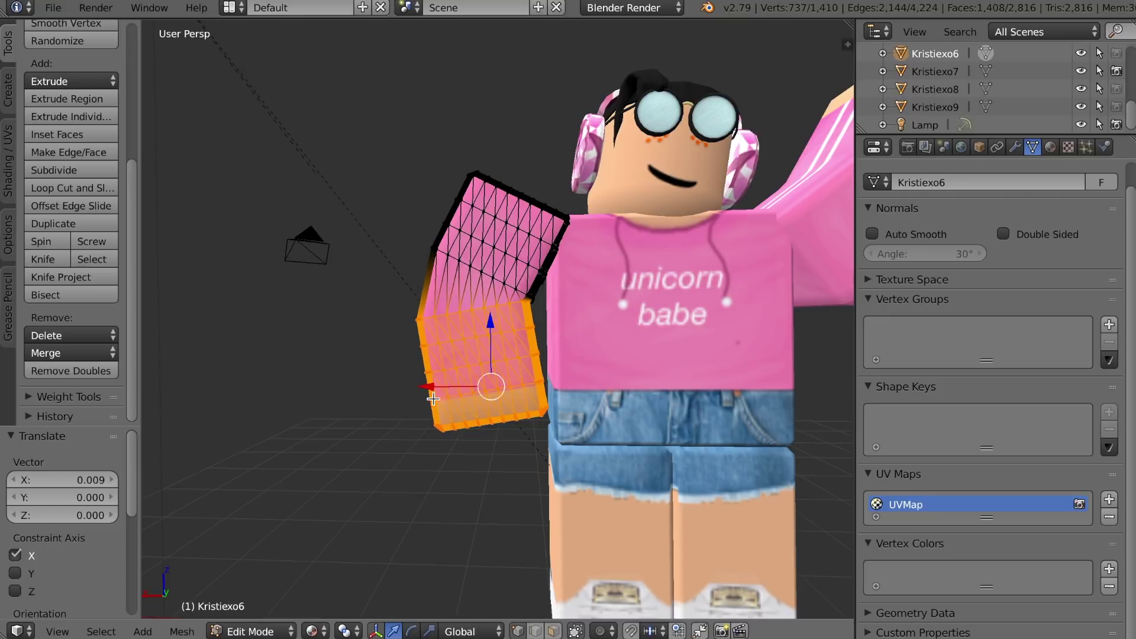
Preview the bent arm in Object Mode and lower its forearm half by 0.067 along Z in Edit Mode
{"action": "left_click", "coordinate": [258, 632]}
{"action": "left_click", "coordinate": [277, 610]}
{"action": "key", "text": "shift+f"}
{"action": "key", "text": "w"}
{"action": "left_click", "coordinate": [497, 319]}
{"action": "left_click", "coordinate": [257, 631]}
{"action": "left_click", "coordinate": [285, 593]}
{"action": "left_click_drag", "start_coordinate": [450, 328], "coordinate": [449, 339]}
Box-select the entire bent arm in wireframe shading and rotate it 2.74° around the Z axis, viewed from above
{"action": "left_click", "coordinate": [261, 631]}
{"action": "key", "text": "z"}
{"action": "key", "text": "b"}
{"action": "left_click_drag", "start_coordinate": [281, 54], "coordinate": [591, 520]}
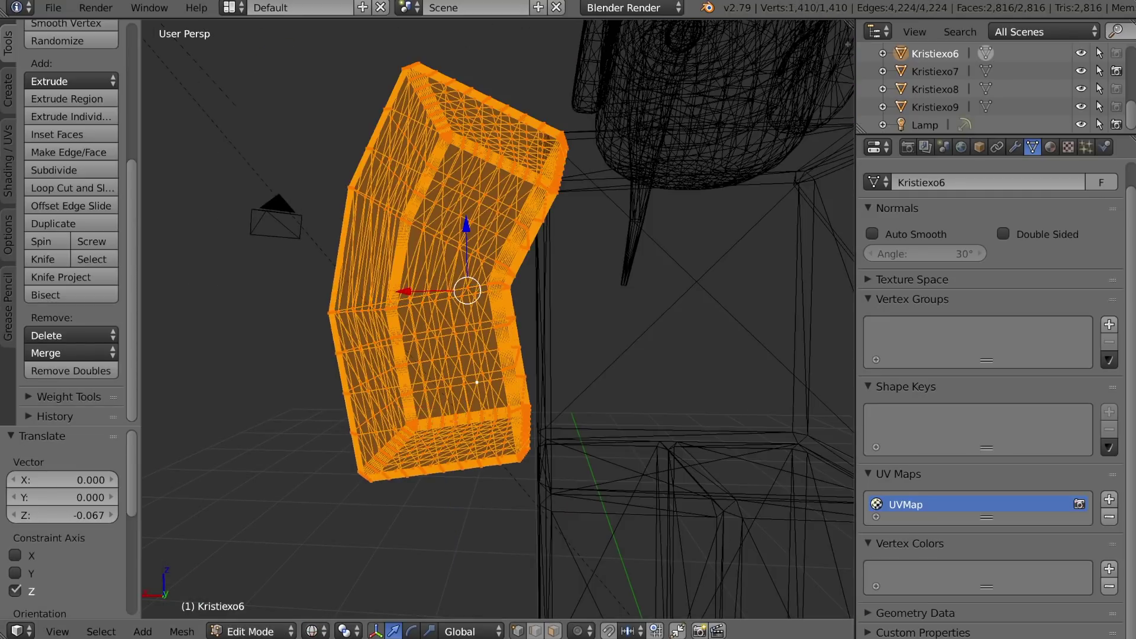
{"action": "key", "text": "shift+f"}
{"action": "key", "text": "w"}
{"action": "key", "text": "s"}
{"action": "left_click", "coordinate": [498, 320]}
{"action": "left_click_drag", "start_coordinate": [489, 388], "coordinate": [487, 391]}
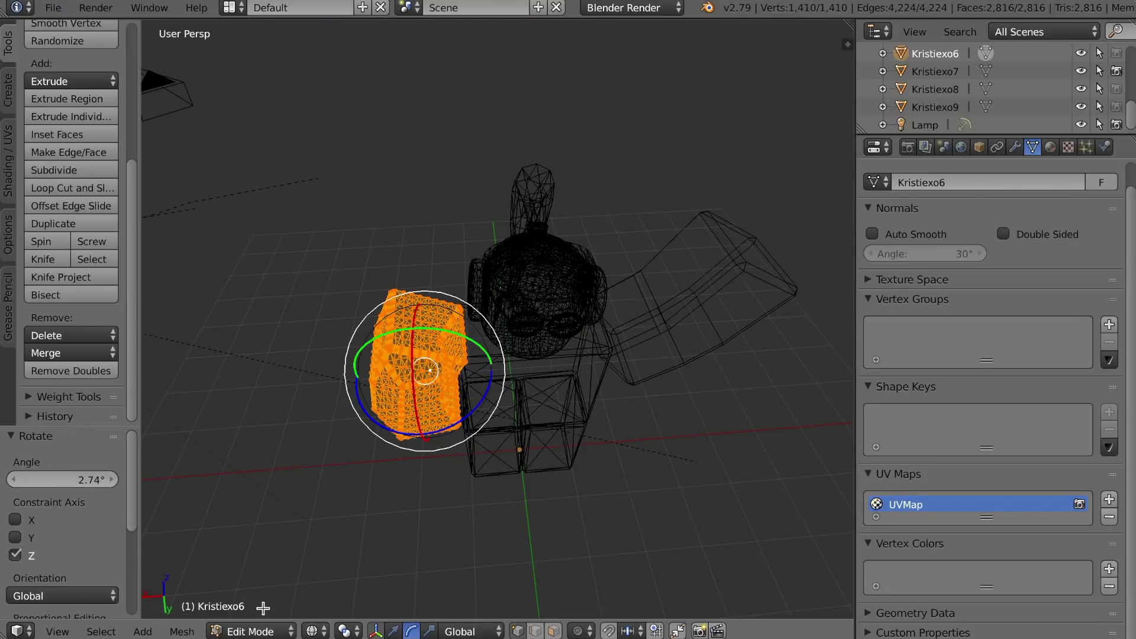
Return to Object Mode with Texture viewport shading and view the bent arm from around the avatar
{"action": "left_click", "coordinate": [261, 631]}
{"action": "left_click", "coordinate": [277, 610]}
{"action": "left_click", "coordinate": [335, 631]}
{"action": "left_click", "coordinate": [364, 551]}
{"action": "key", "text": "shift+f"}
{"action": "key", "text": "w"}
{"action": "key", "text": "a"}
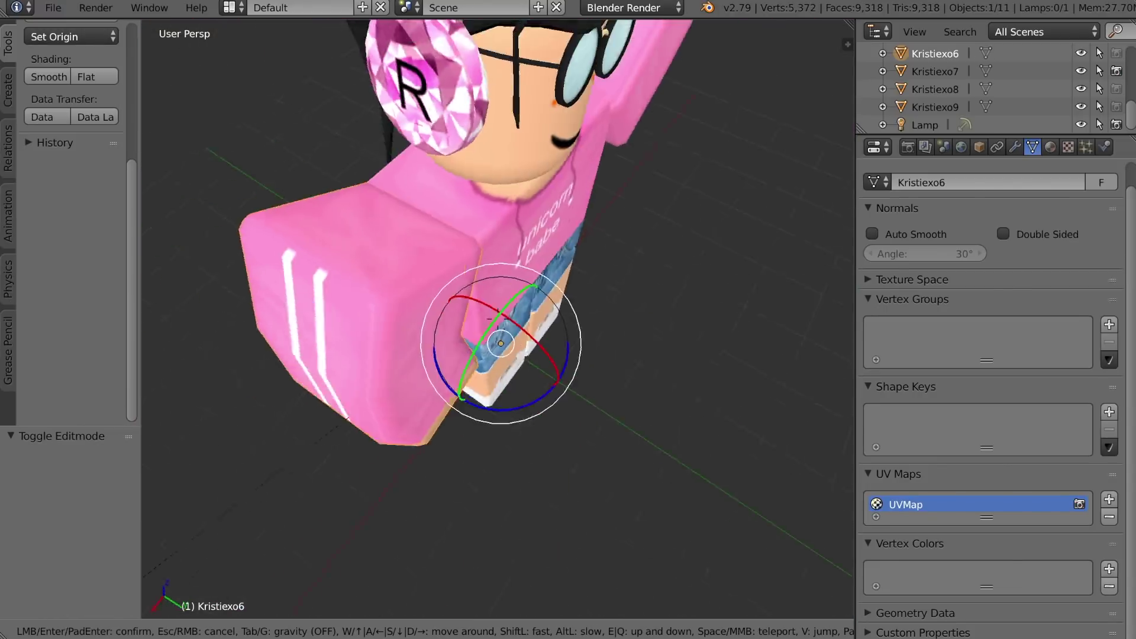
{"action": "key", "text": "s"}
{"action": "key", "text": "w"}
{"action": "key", "text": "s"}
{"action": "left_click", "coordinate": [497, 320]}
Rotate the raised arm at the shoulder and move it 0.247 along X
{"action": "right_click", "coordinate": [561, 301]}
{"action": "left_click_drag", "start_coordinate": [667, 218], "coordinate": [709, 173]}
{"action": "left_click", "coordinate": [431, 631]}
{"action": "left_click_drag", "start_coordinate": [645, 233], "coordinate": [631, 233]}
Examine the pose of both arms from the front and the legs up close
{"action": "key", "text": "shift+f"}
{"action": "key", "text": "w"}
{"action": "key", "text": "s"}
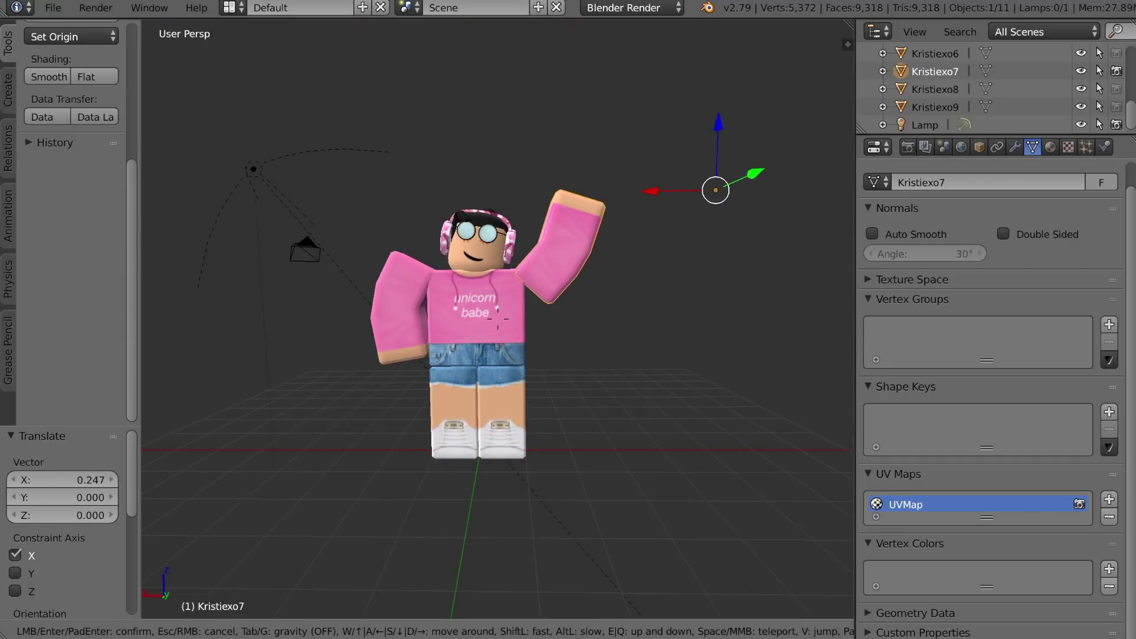
{"action": "key", "text": "w"}
{"action": "key", "text": "a"}
{"action": "left_click", "coordinate": [497, 320]}
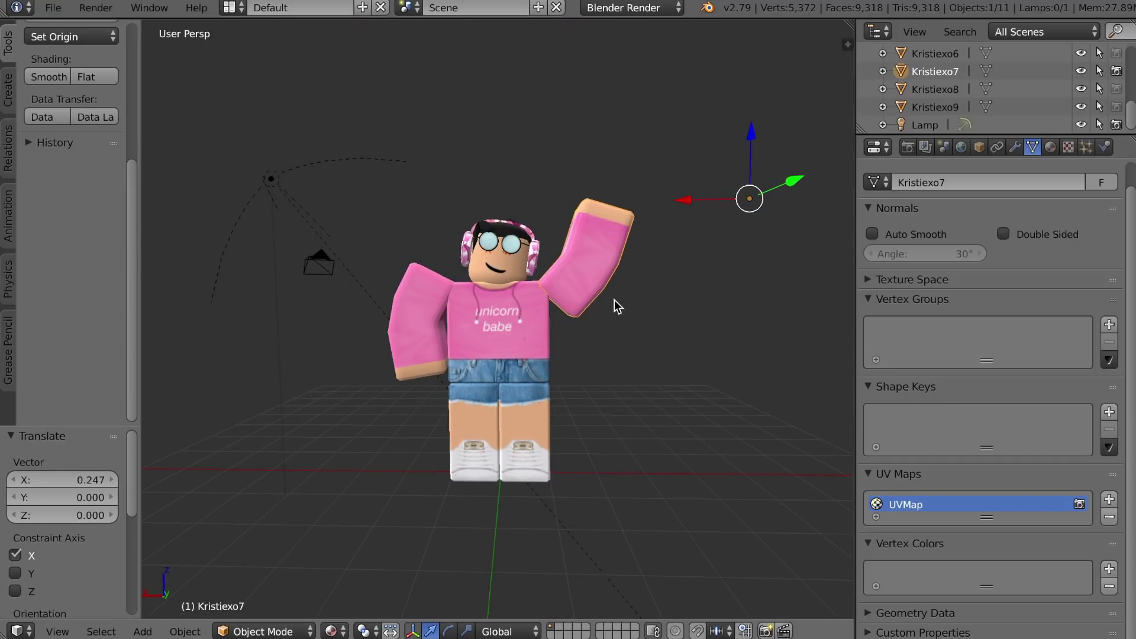
{"action": "key", "text": "shift+f"}
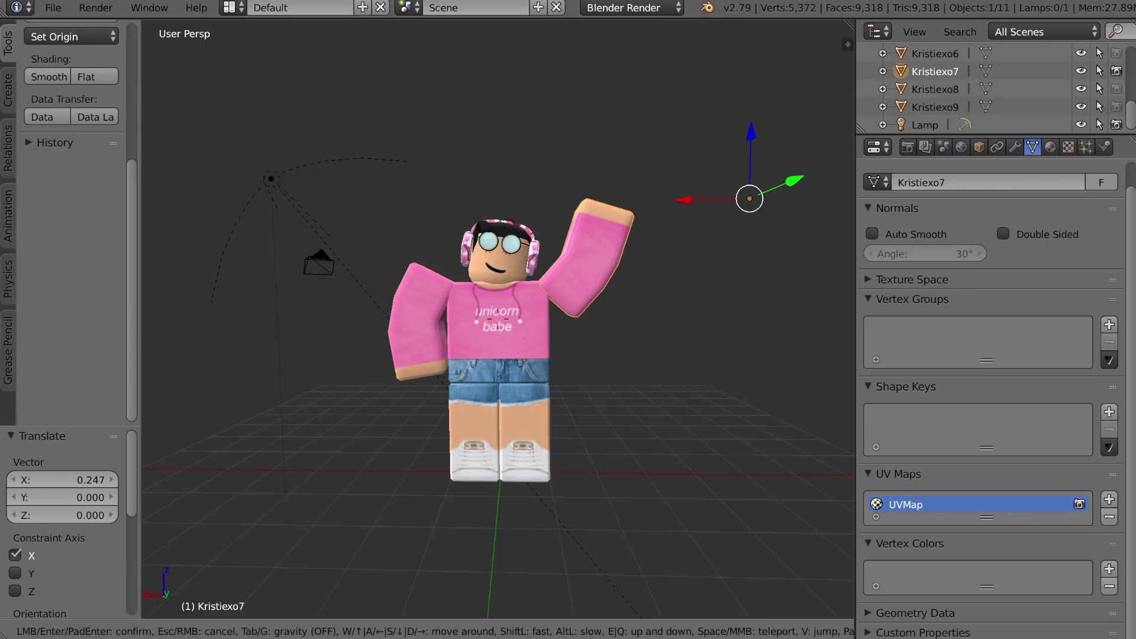
{"action": "key", "text": "w"}
{"action": "key", "text": "d"}
{"action": "key", "text": "w"}
{"action": "key", "text": "a"}
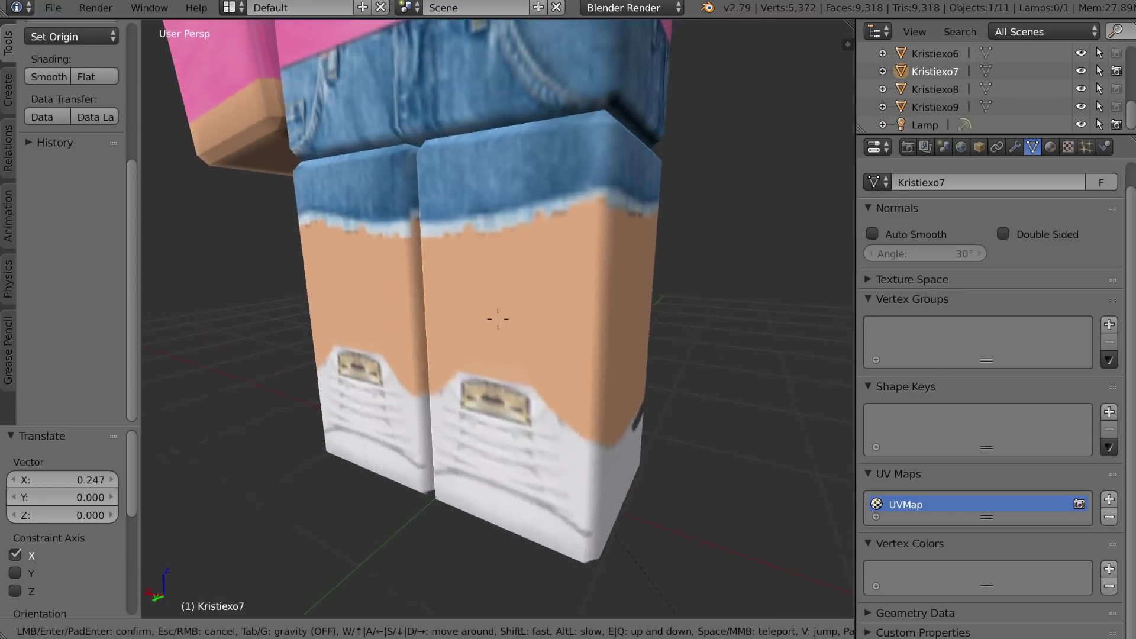
{"action": "key", "text": "s"}
{"action": "key", "text": "a"}
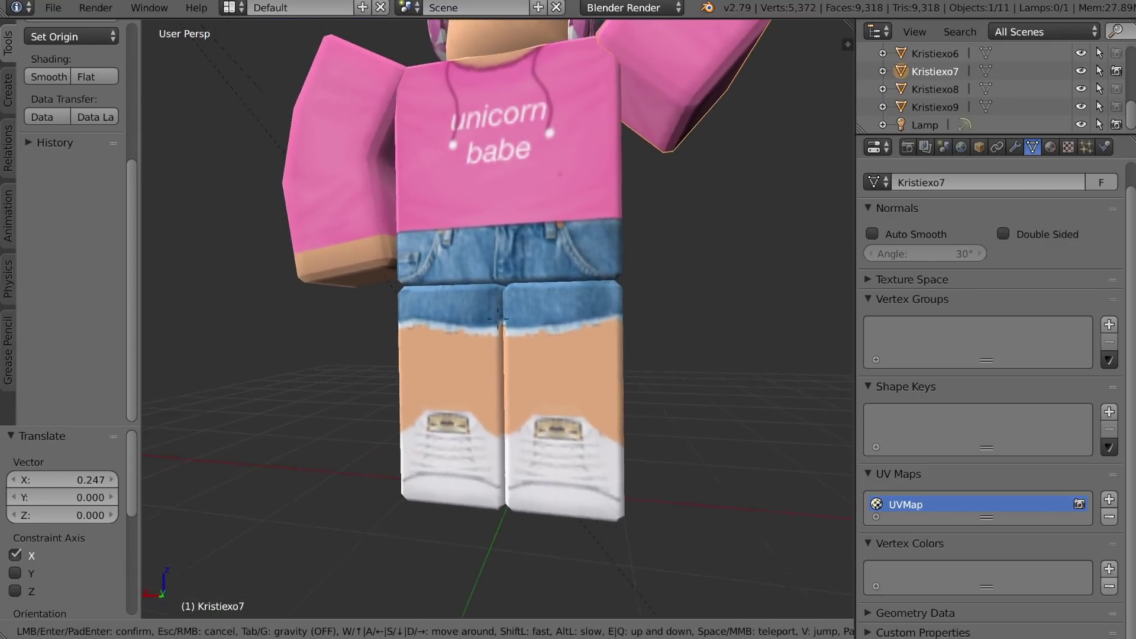
{"action": "key", "text": "s"}
{"action": "left_click", "coordinate": [497, 318]}
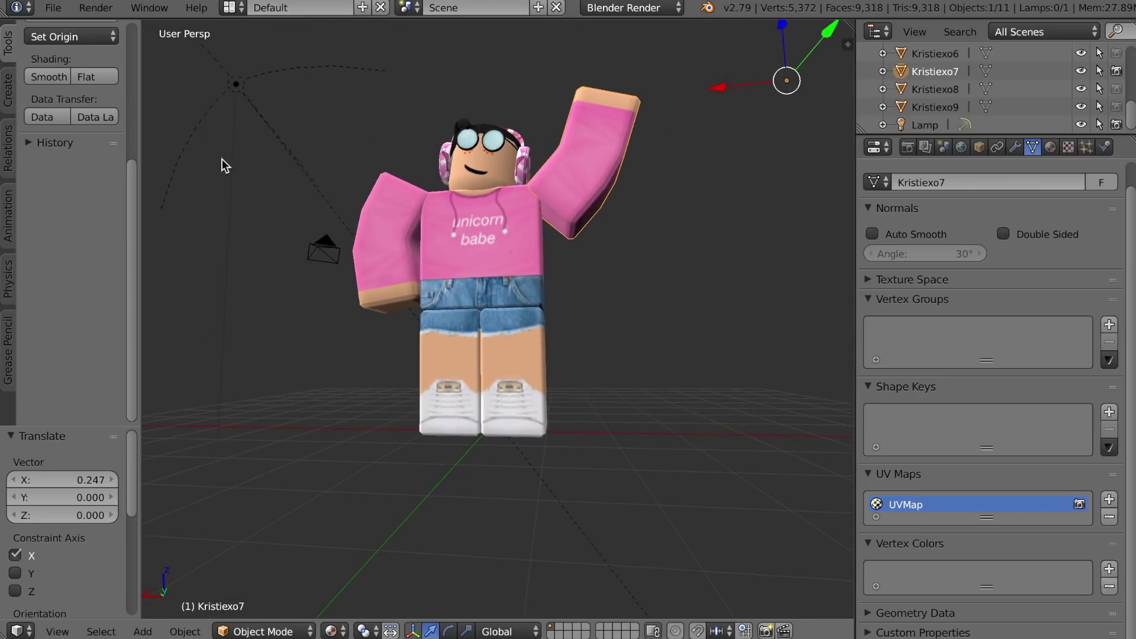
Turn off Auto Smooth for both legs
{"action": "right_click", "coordinate": [468, 361]}
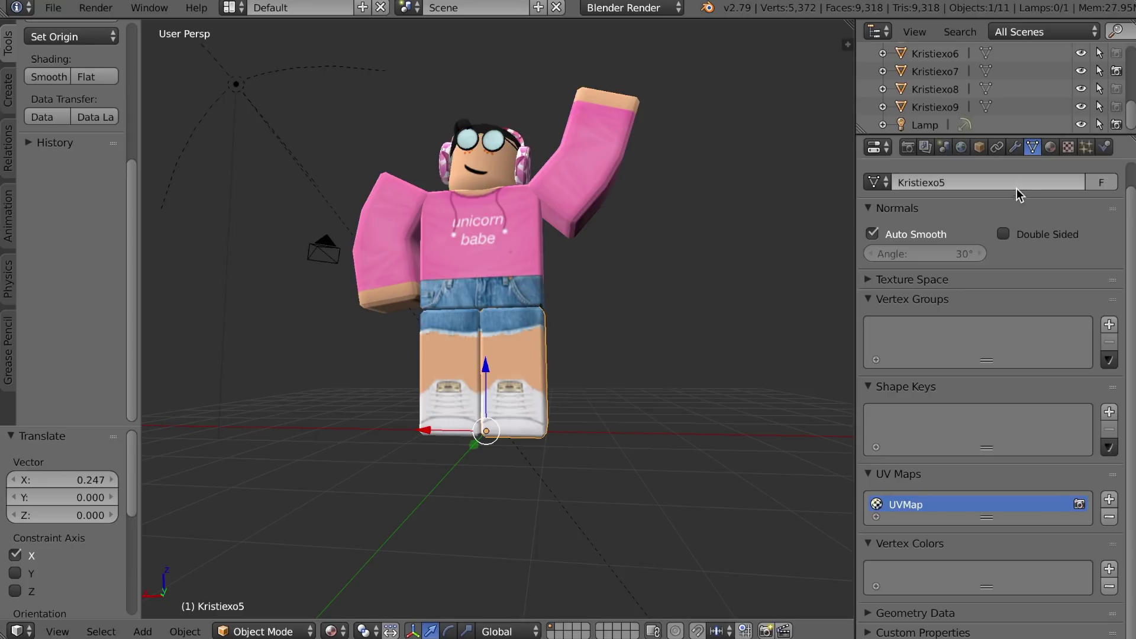
{"action": "left_click", "coordinate": [872, 233]}
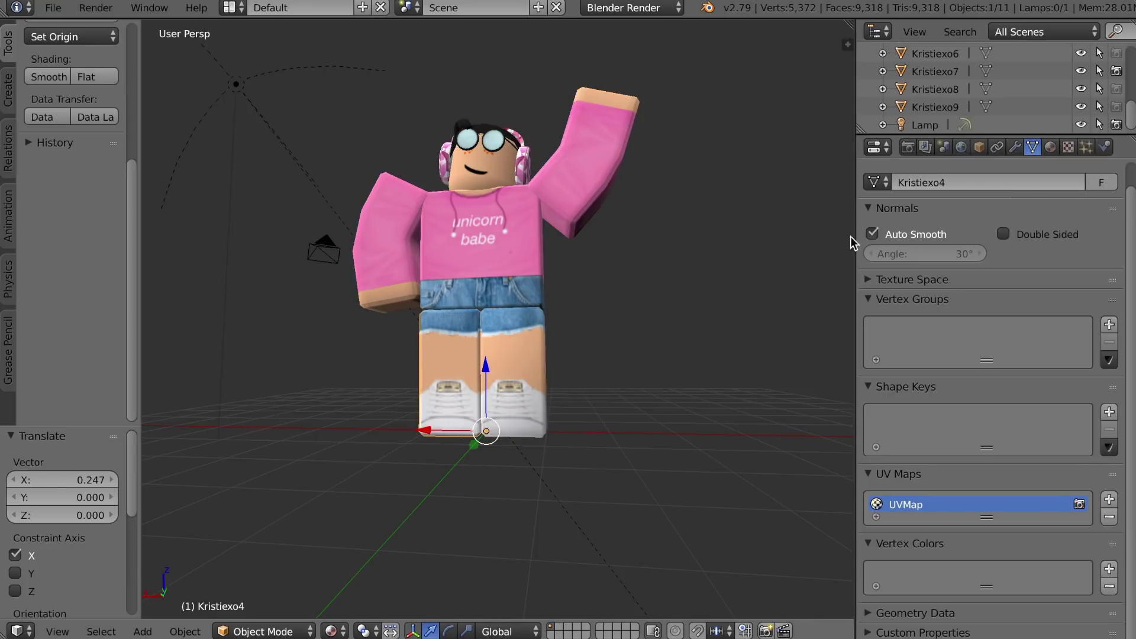
{"action": "left_click", "coordinate": [874, 234]}
From the side, rotate the leg on the raised arm's side 10.6° around X and move it 0.364 along Y
{"action": "key", "text": "shift+f"}
{"action": "key", "text": "w"}
{"action": "key", "text": "d"}
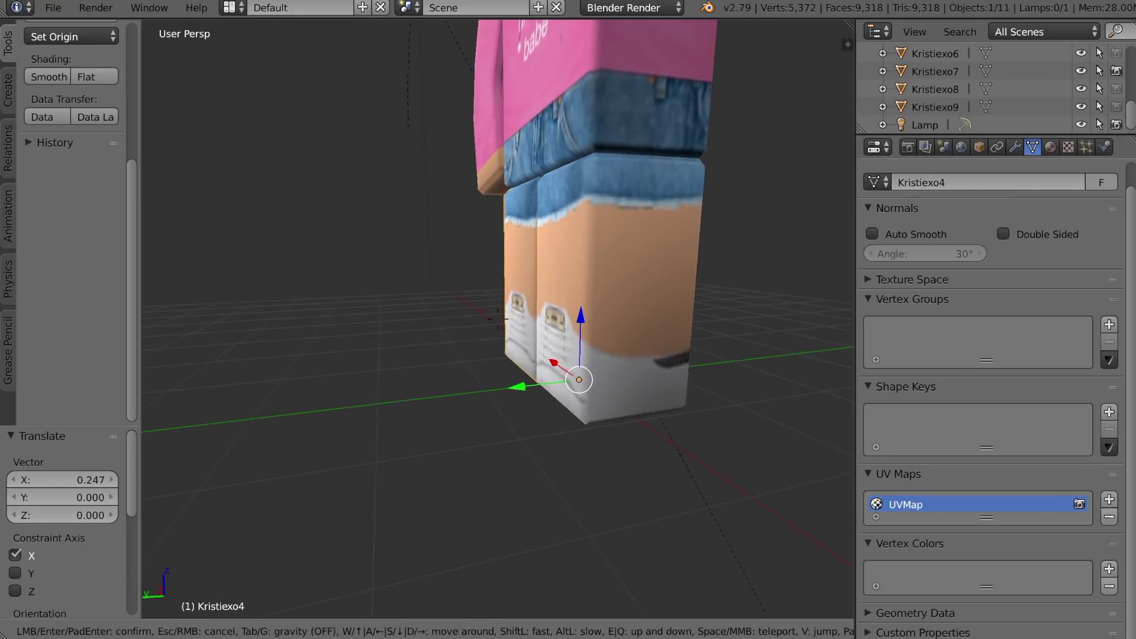
{"action": "key", "text": "s"}
{"action": "key", "text": "d"}
{"action": "left_click", "coordinate": [497, 320]}
{"action": "right_click", "coordinate": [497, 320]}
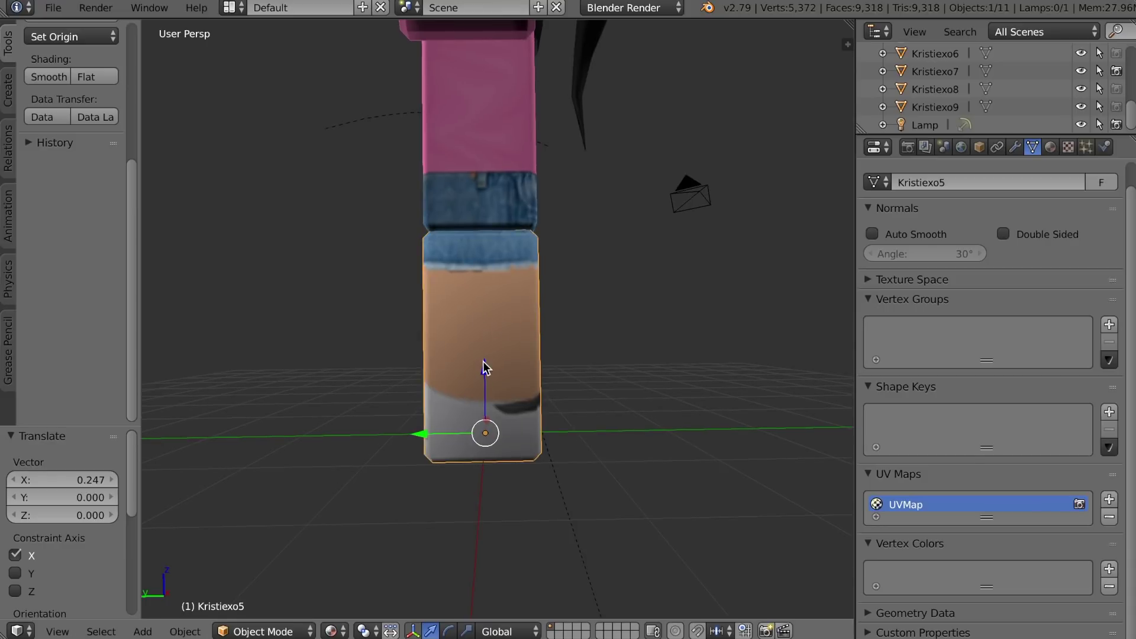
{"action": "left_click", "coordinate": [448, 631]}
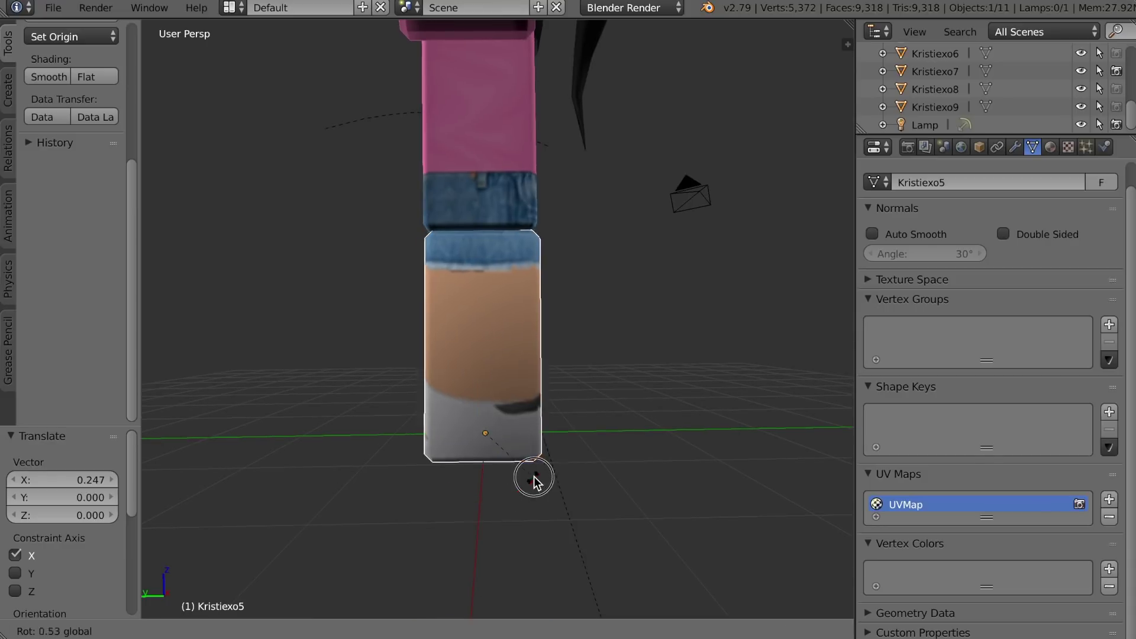
{"action": "left_click_drag", "start_coordinate": [532, 474], "coordinate": [517, 483]}
{"action": "left_click", "coordinate": [431, 631]}
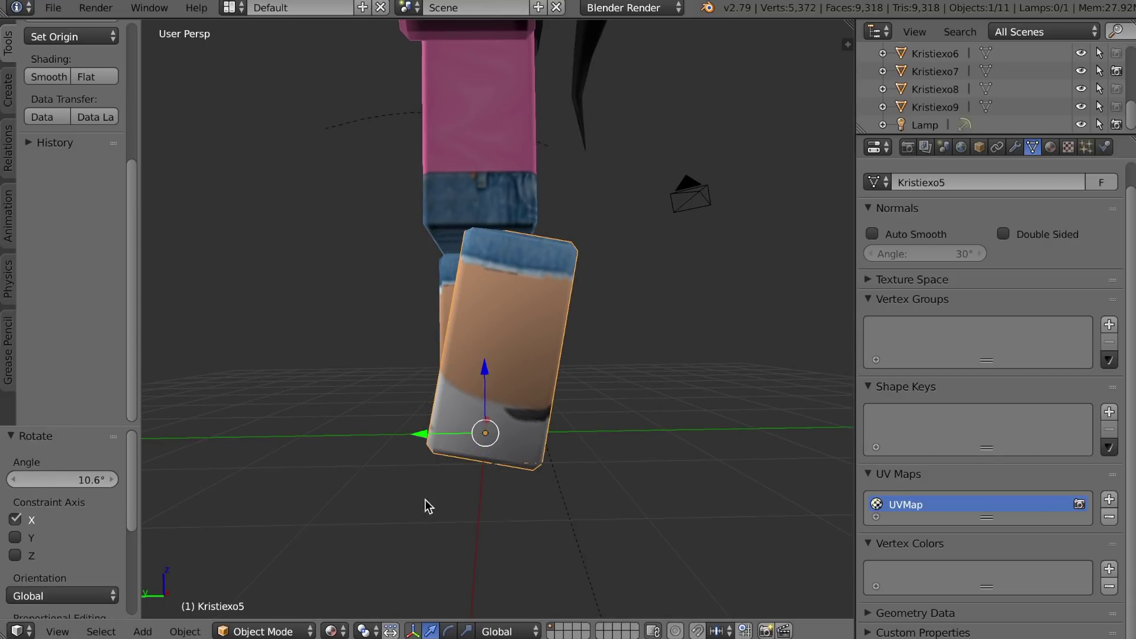
{"action": "left_click_drag", "start_coordinate": [417, 437], "coordinate": [375, 427]}
In Edit Mode, subdivide the tilted leg's mesh three times and remove its doubled vertices
{"action": "key", "text": "shift+f"}
{"action": "key", "text": "w"}
{"action": "key", "text": "a"}
{"action": "left_click", "coordinate": [490, 395]}
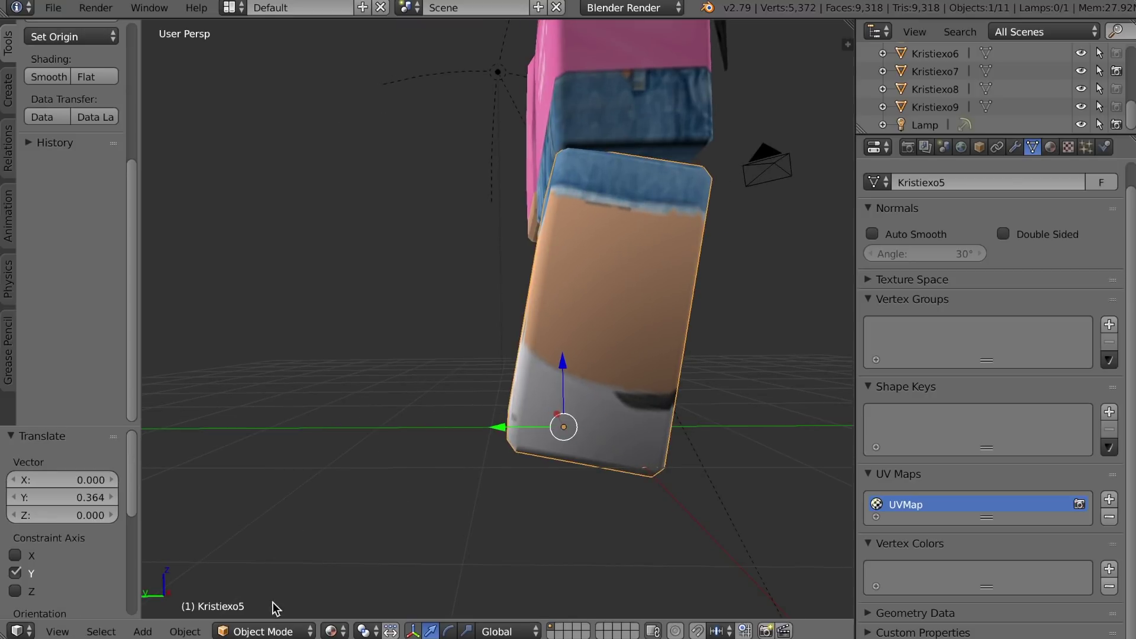
{"action": "left_click", "coordinate": [331, 631]}
{"action": "left_click", "coordinate": [263, 631]}
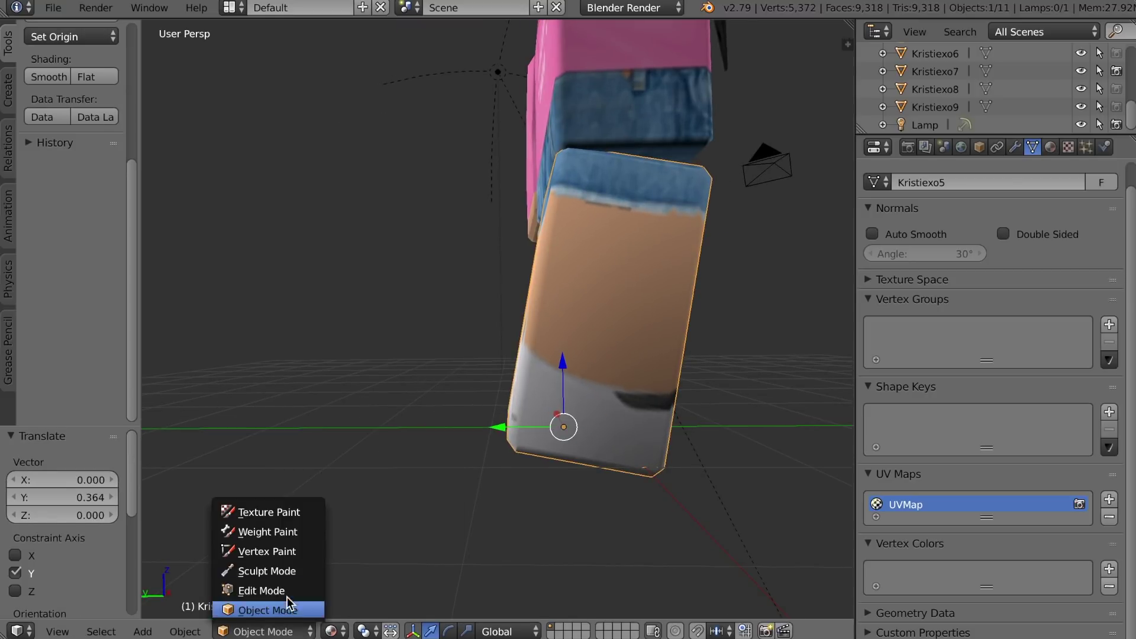
{"action": "left_click", "coordinate": [290, 590]}
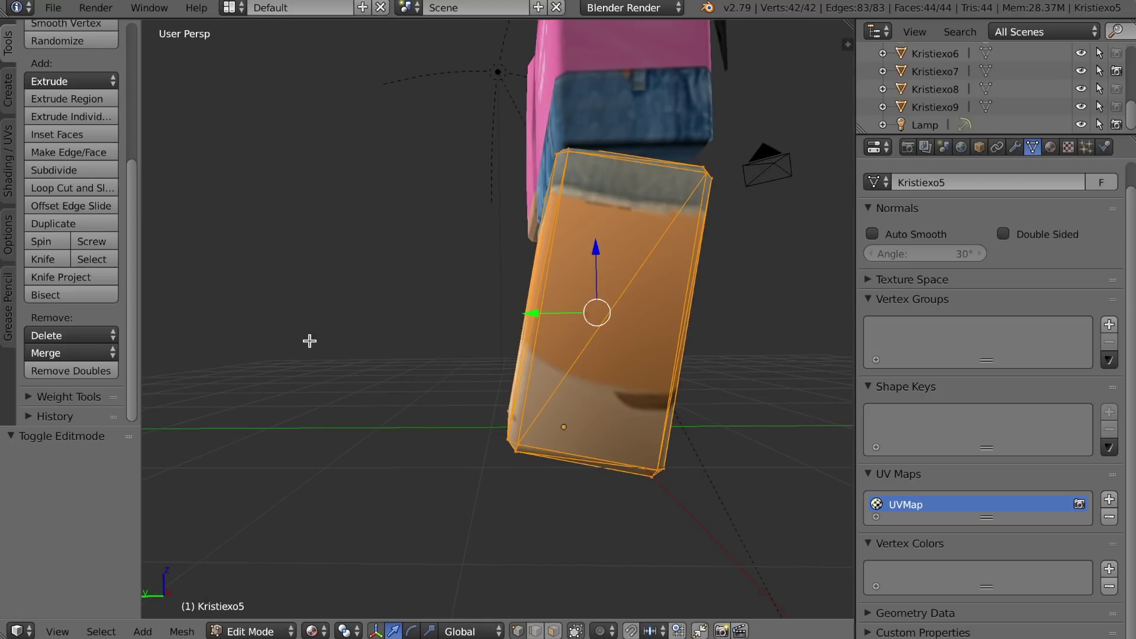
{"action": "left_click", "coordinate": [94, 171]}
{"action": "left_click", "coordinate": [94, 172]}
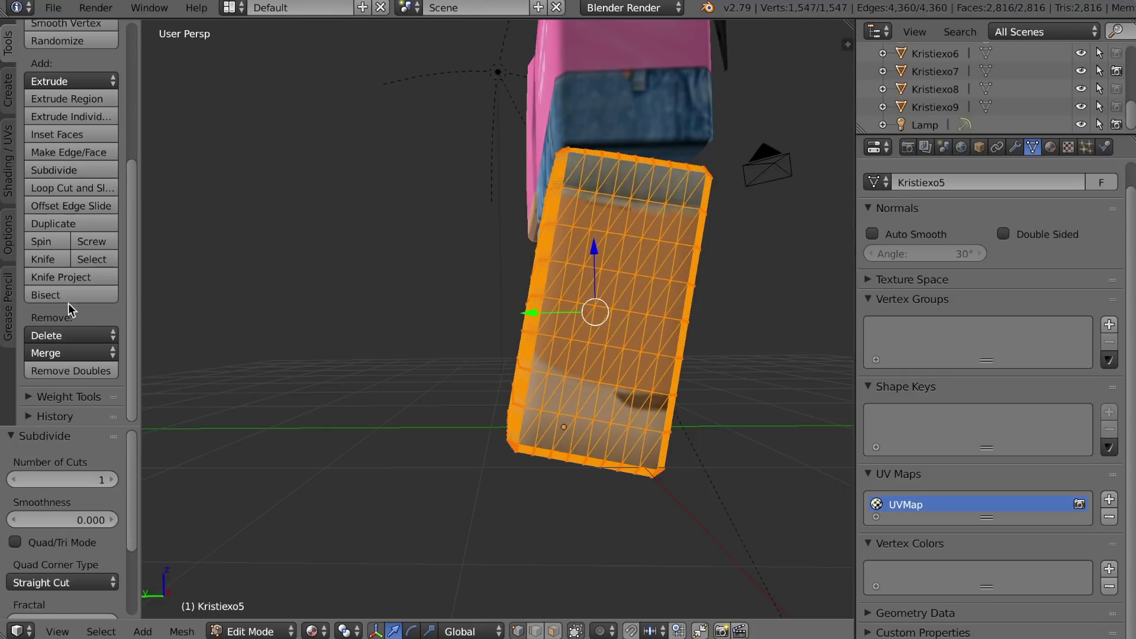
{"action": "left_click", "coordinate": [76, 373]}
Switch to wireframe shading and lasso-select the lower half of the subdivided leg
{"action": "key", "text": "shift+f"}
{"action": "key", "text": "w"}
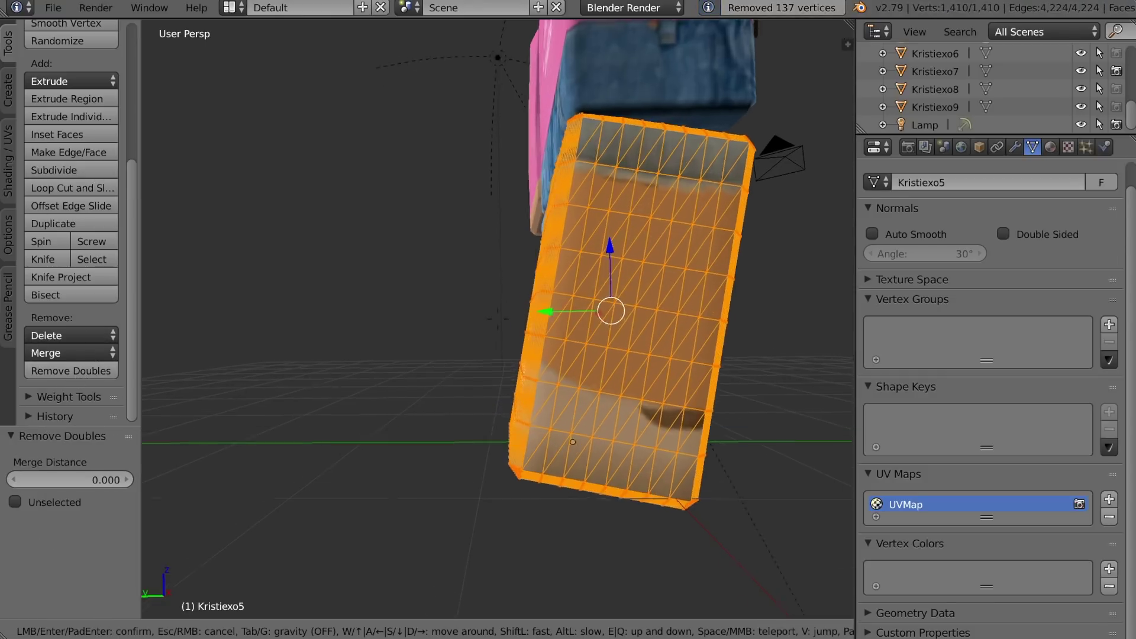
{"action": "left_click", "coordinate": [497, 319]}
{"action": "right_click", "coordinate": [497, 320]}
{"action": "key", "text": "shift+f"}
{"action": "key", "text": "w"}
{"action": "left_click", "coordinate": [496, 319]}
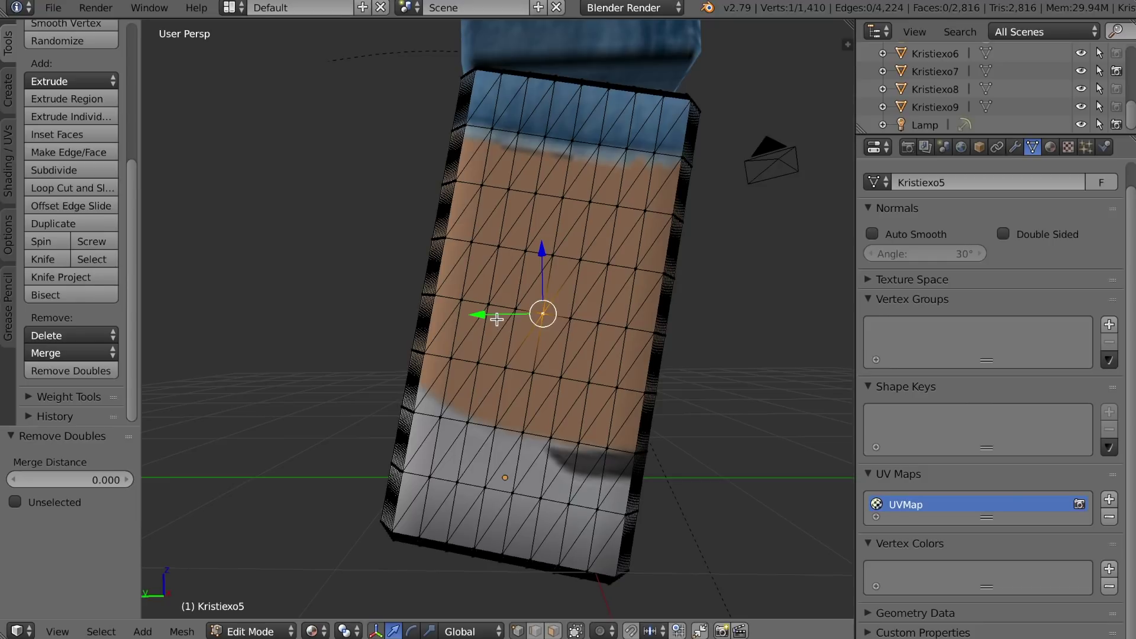
{"action": "key", "text": "z"}
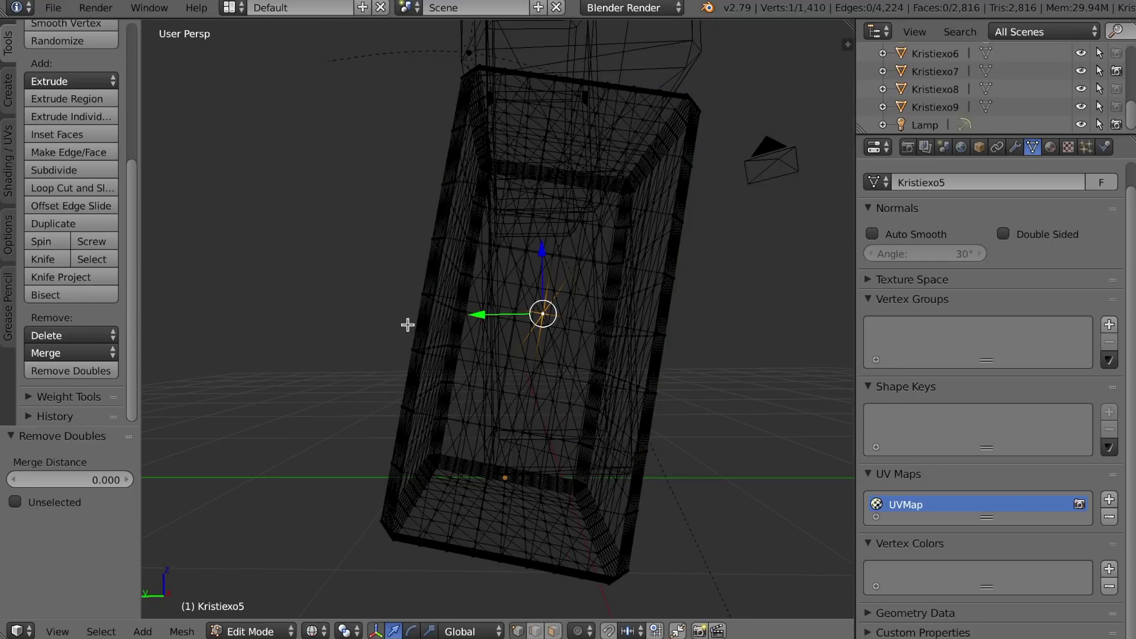
{"action": "mouse_move", "coordinate": [391, 274]}
{"action": "left_mouse_down", "text": "ctrl"}
{"action": "mouse_move", "coordinate": [821, 507]}
{"action": "mouse_move", "coordinate": [153, 633]}
{"action": "mouse_move", "coordinate": [107, 597]}
{"action": "left_mouse_up", "text": "ctrl"}
Bend the knee by rotating the leg's lower half -20.1° around X and moving it -0.291 along Y
{"action": "left_click", "coordinate": [411, 631]}
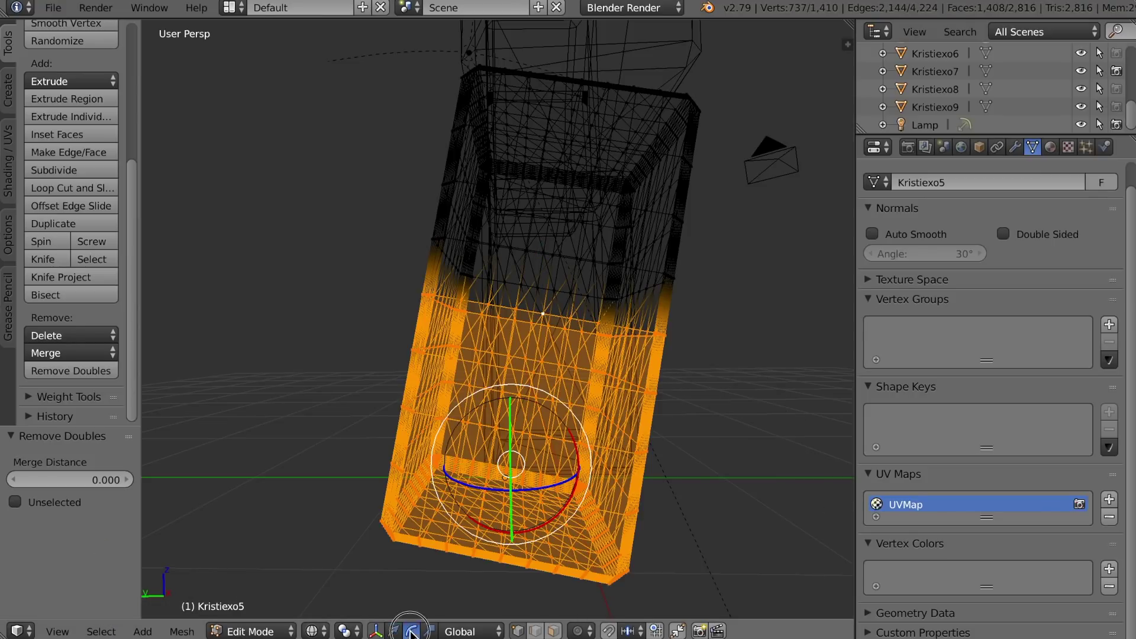
{"action": "key", "text": "shift+f"}
{"action": "key", "text": "s"}
{"action": "left_click", "coordinate": [563, 297]}
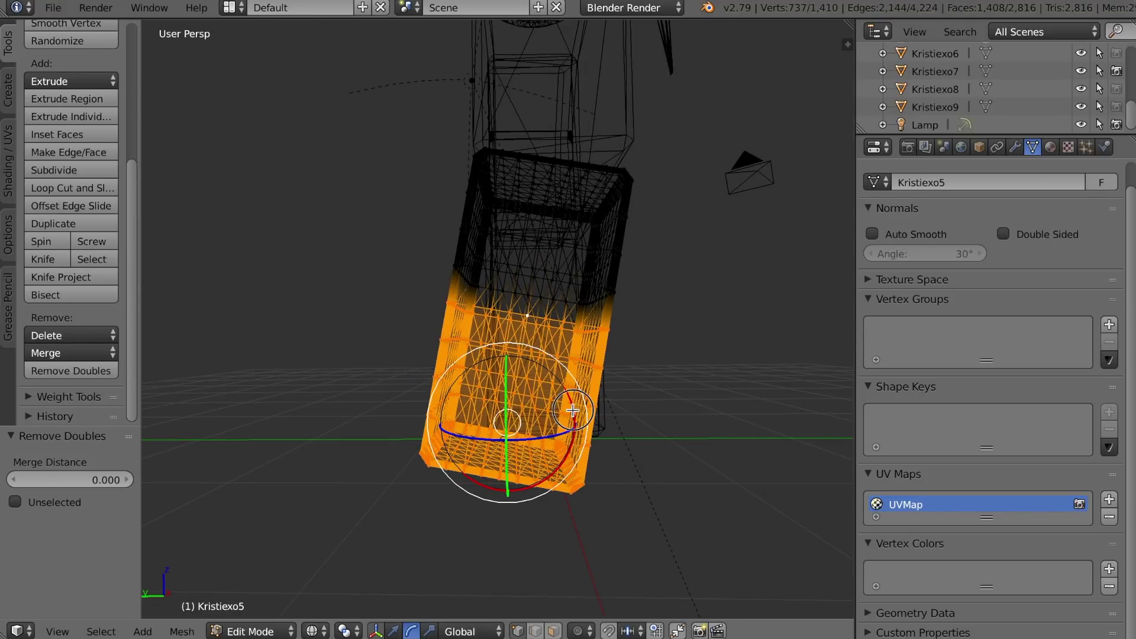
{"action": "mouse_move", "coordinate": [572, 409]}
{"action": "left_mouse_down"}
{"action": "mouse_move", "coordinate": [570, 393]}
{"action": "mouse_move", "coordinate": [582, 406]}
{"action": "mouse_move", "coordinate": [560, 410]}
{"action": "left_mouse_up"}
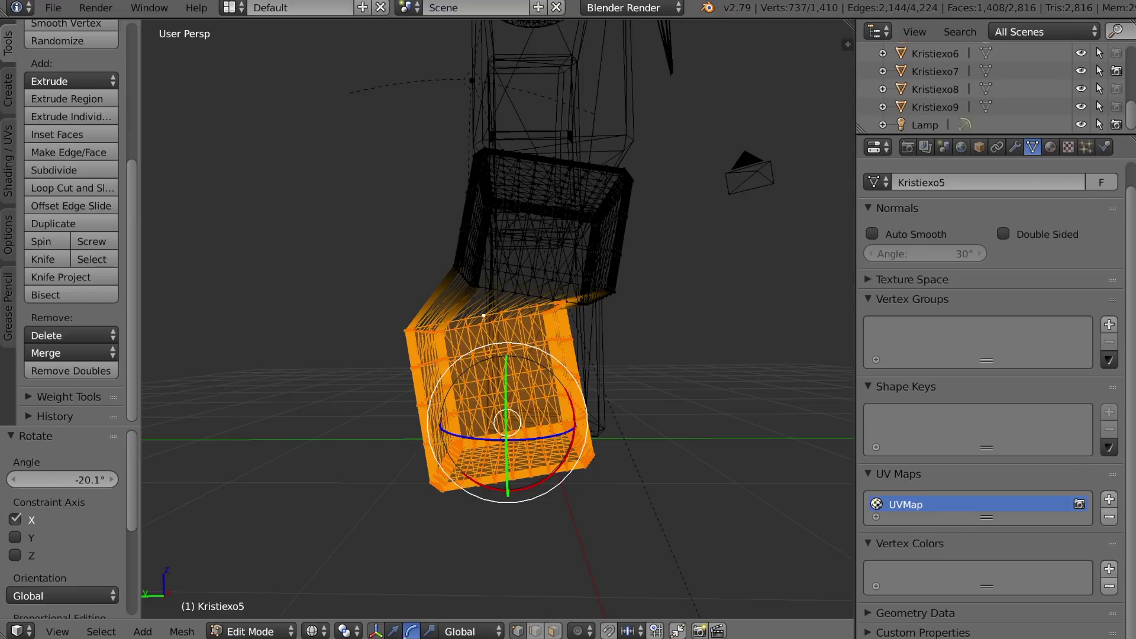
{"action": "left_click", "coordinate": [376, 631]}
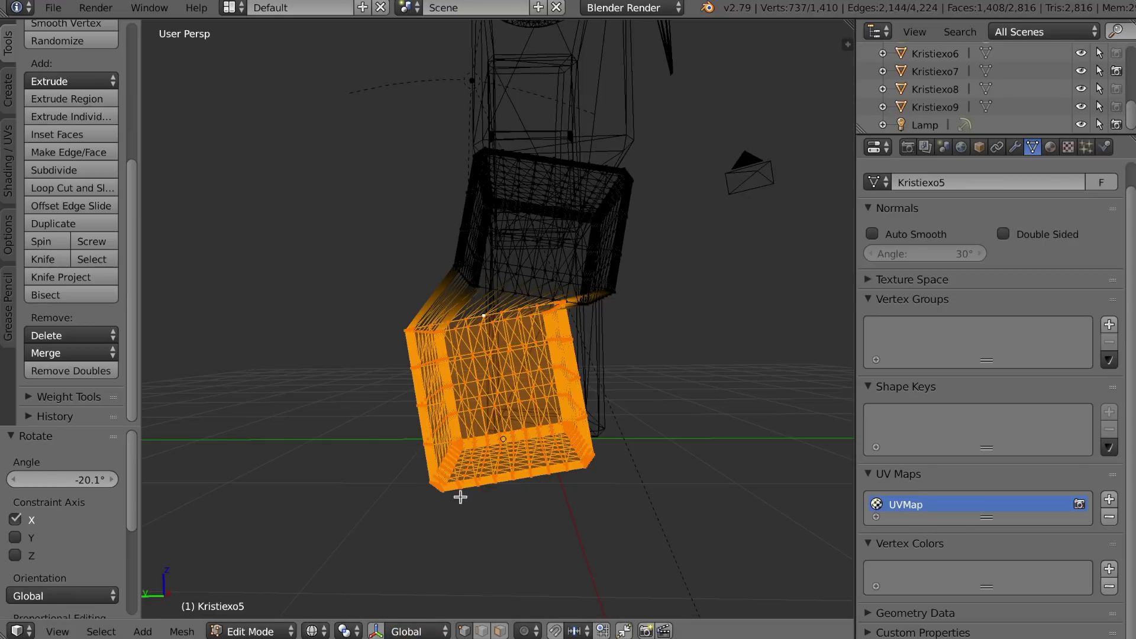
{"action": "left_click", "coordinate": [377, 630]}
{"action": "left_click", "coordinate": [392, 631]}
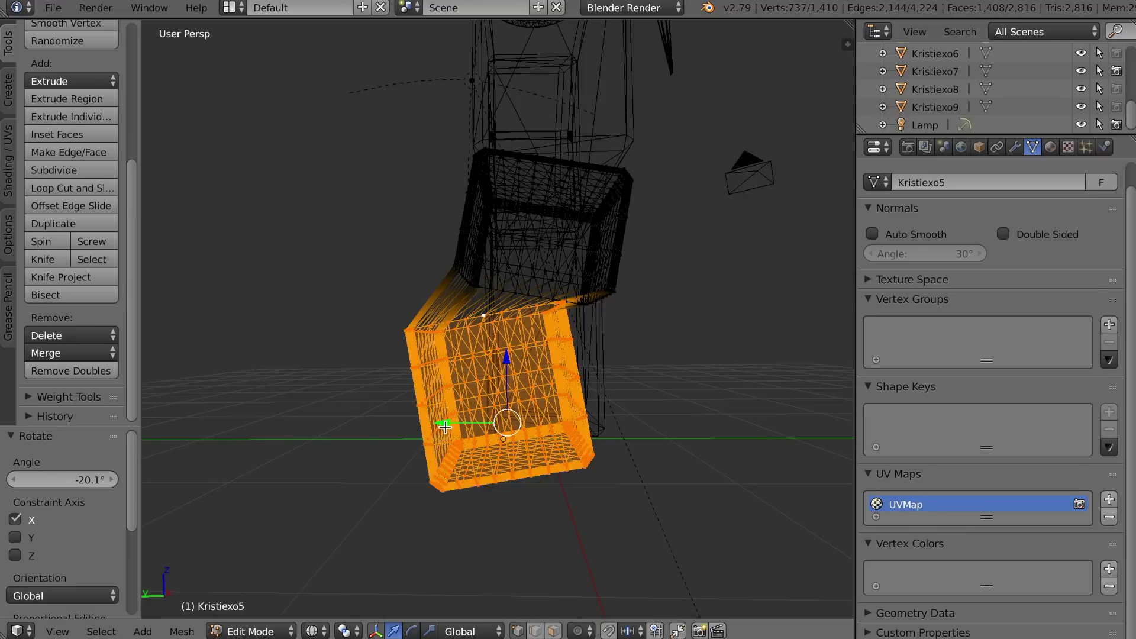
{"action": "left_click_drag", "start_coordinate": [445, 426], "coordinate": [483, 423]}
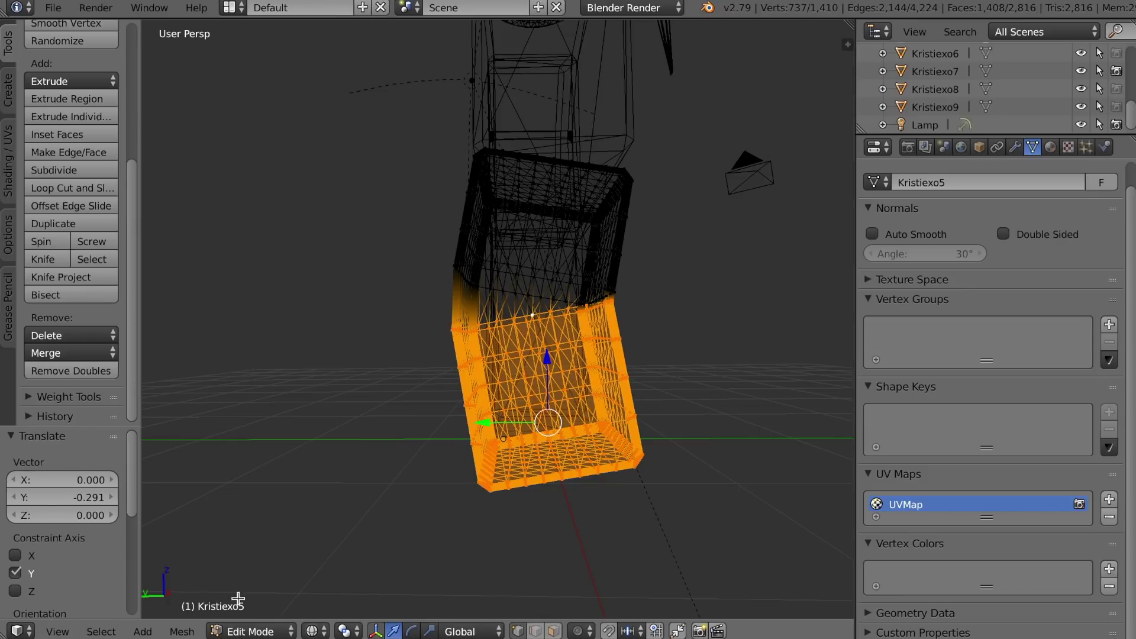
Return to Object Mode with Texture viewport shading and check the bent leg from several sides
{"action": "left_click", "coordinate": [252, 632]}
{"action": "left_click", "coordinate": [255, 608]}
{"action": "left_click", "coordinate": [331, 631]}
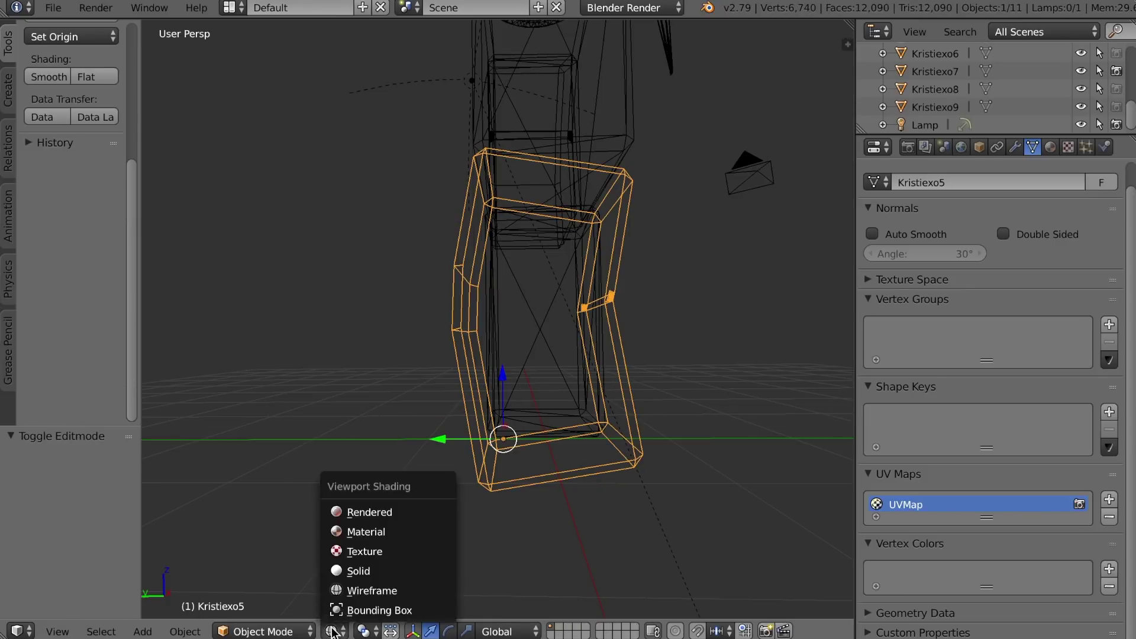
{"action": "left_click", "coordinate": [352, 551]}
{"action": "key", "text": "shift+f"}
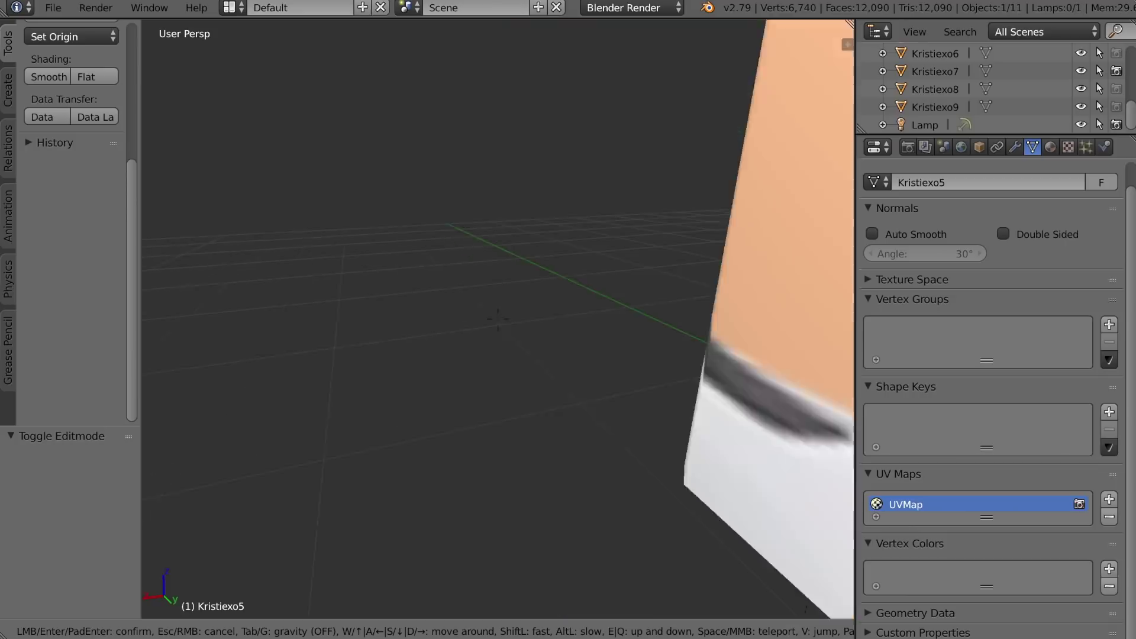
{"action": "key", "text": "s"}
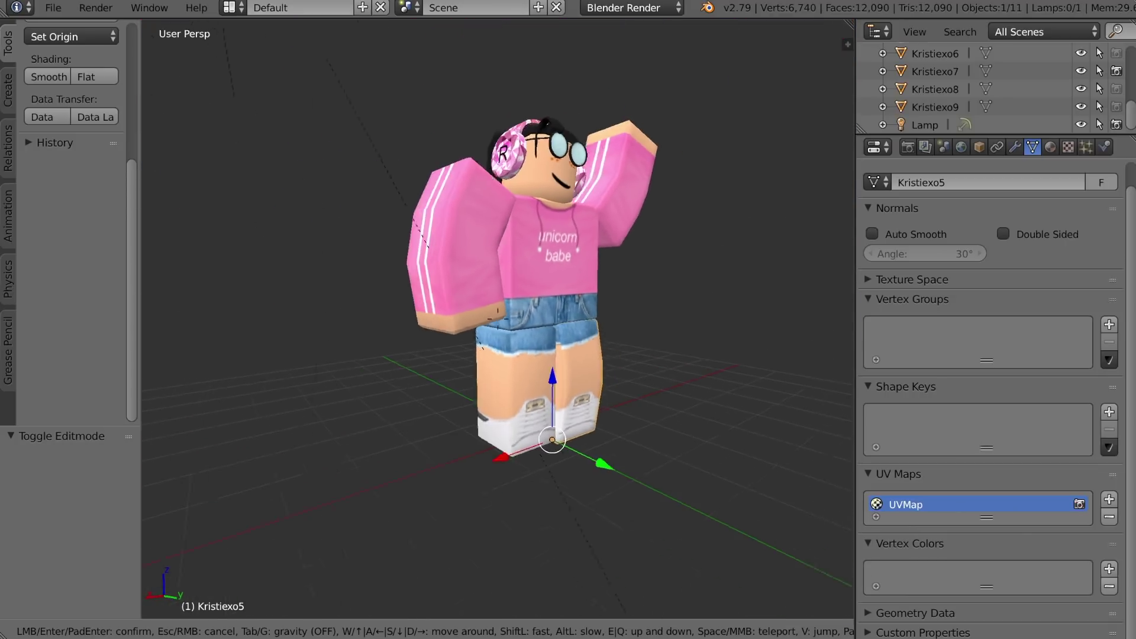
{"action": "key", "text": "d"}
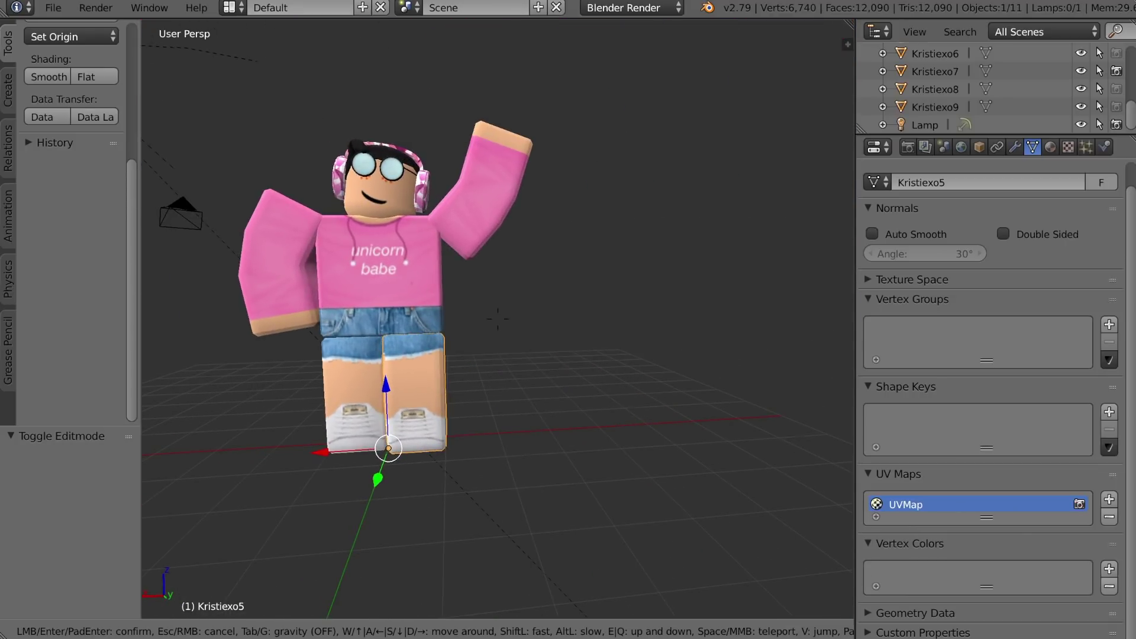
{"action": "key", "text": "w"}
{"action": "key", "text": "a"}
{"action": "key", "text": "w"}
{"action": "key", "text": "d"}
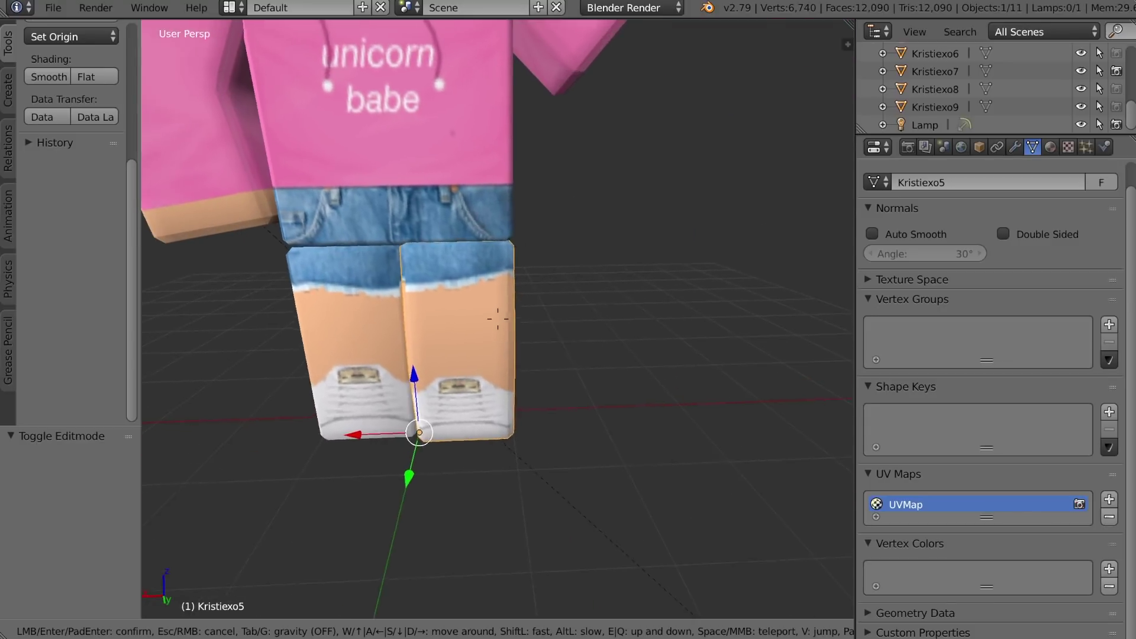
{"action": "key", "text": "w"}
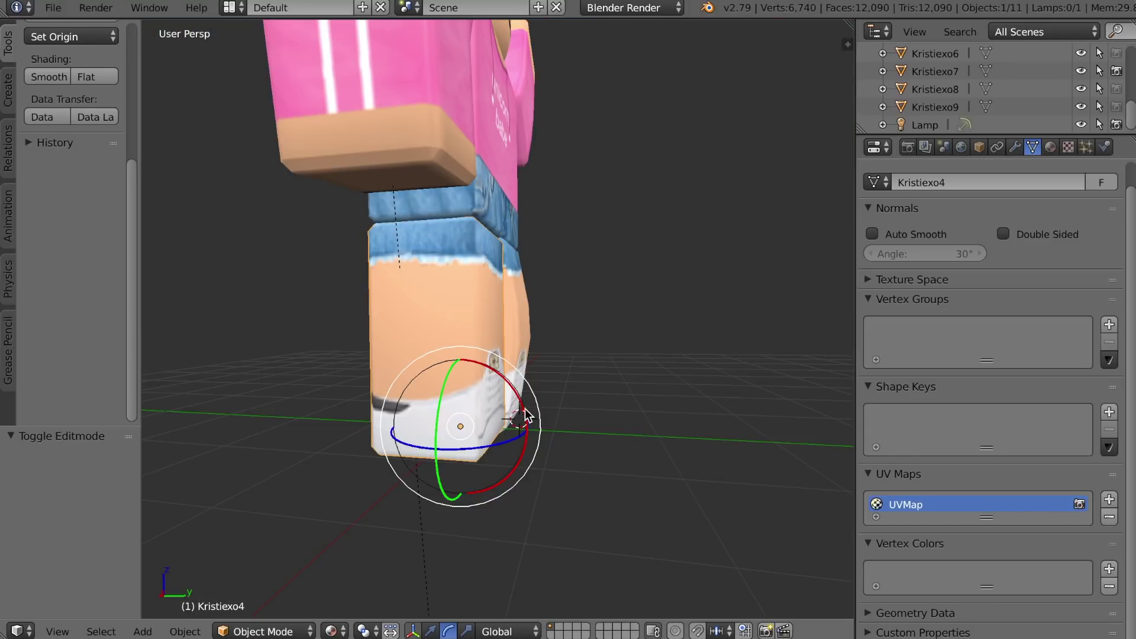
Rotate the other, still straight leg slightly around X and move it -0.172 along Y
{"action": "left_click_drag", "start_coordinate": [525, 416], "coordinate": [510, 425]}
{"action": "key", "text": "shift+f"}
{"action": "key", "text": "w"}
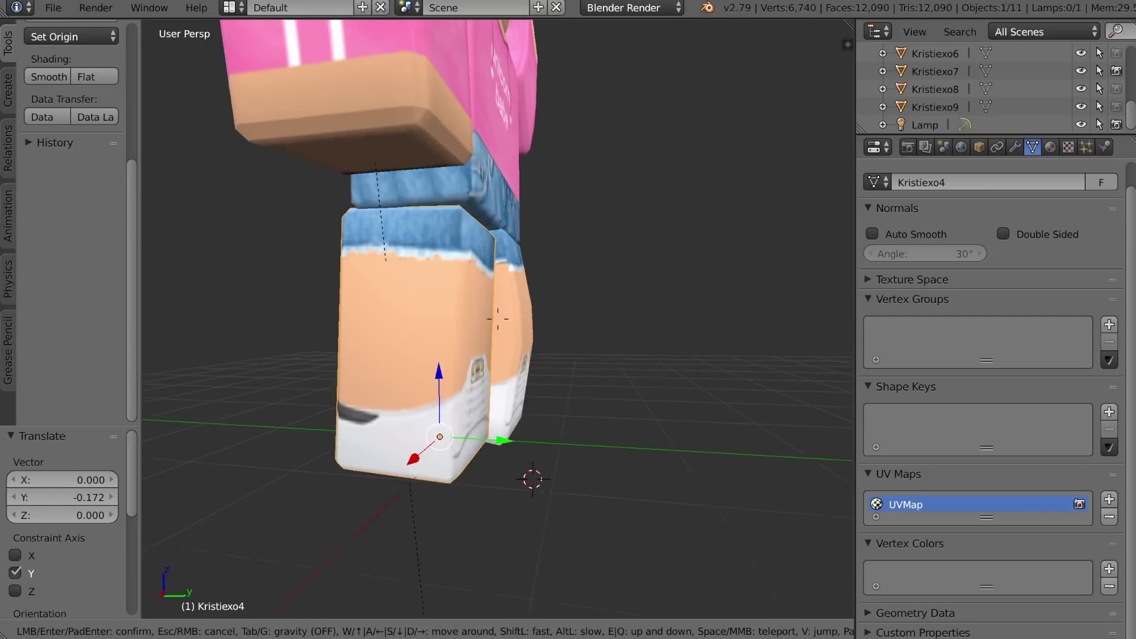
{"action": "key", "text": "d"}
{"action": "key", "text": "s"}
{"action": "key", "text": "a"}
{"action": "key", "text": "w"}
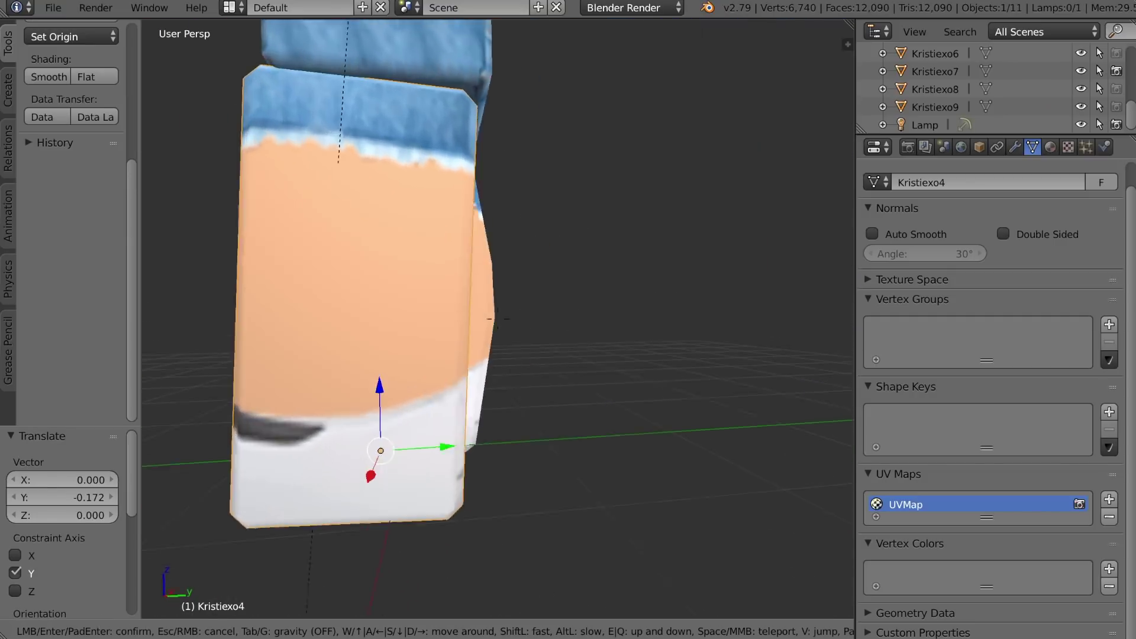
{"action": "key", "text": "s"}
{"action": "key", "text": "d"}
{"action": "left_click", "coordinate": [377, 566]}
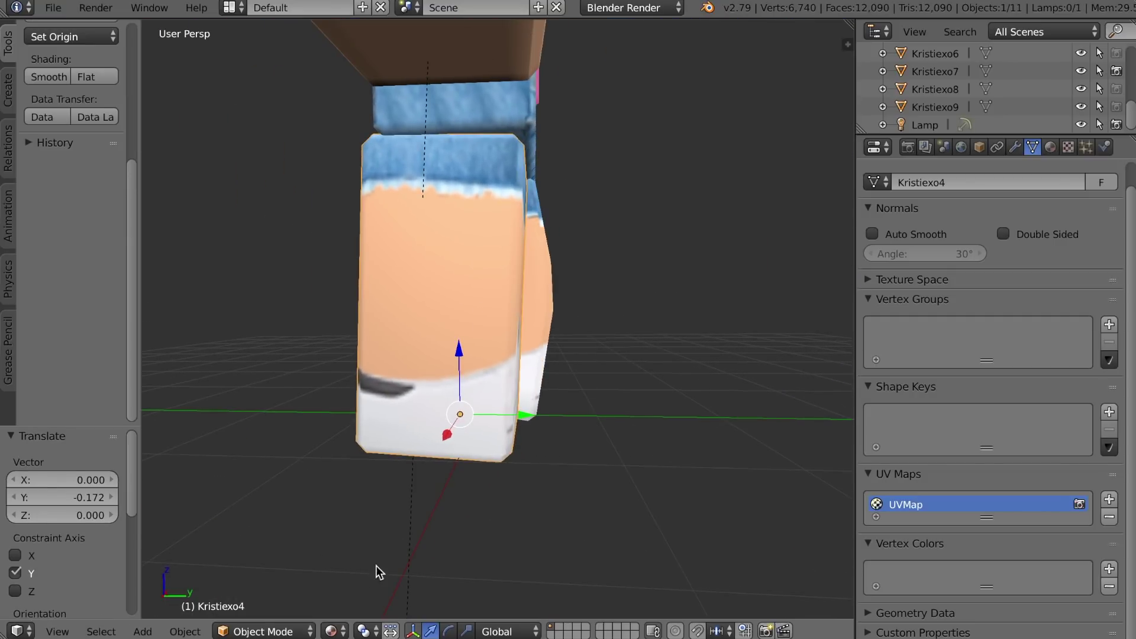
Enter Edit Mode on the straight leg, subdivide its mesh and remove the doubled vertices
{"action": "left_click", "coordinate": [264, 630]}
{"action": "left_click", "coordinate": [263, 591]}
{"action": "left_click", "coordinate": [74, 171]}
{"action": "left_click", "coordinate": [74, 371]}
In wireframe shading, box-select the lower half of the subdivided leg and rotate it slightly to bend the knee
{"action": "key", "text": "z"}
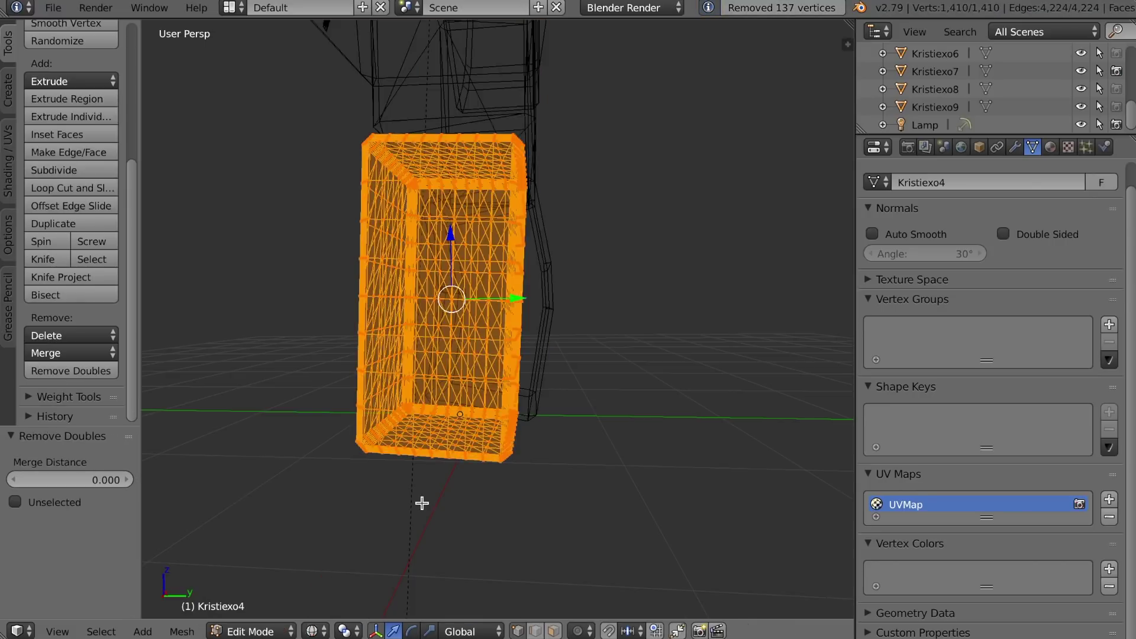
{"action": "key", "text": "shift+f"}
{"action": "key", "text": "a"}
{"action": "key", "text": "b"}
{"action": "left_click_drag", "start_coordinate": [374, 286], "coordinate": [681, 524]}
{"action": "left_click", "coordinate": [410, 631]}
{"action": "left_click_drag", "start_coordinate": [568, 394], "coordinate": [559, 418]}
{"action": "left_click", "coordinate": [393, 631]}
Return to Object Mode with textured shading and check the whole posed avatar from the front
{"action": "left_click", "coordinate": [274, 630]}
{"action": "left_click", "coordinate": [271, 609]}
{"action": "key", "text": "z"}
{"action": "key", "text": "shift+f"}
{"action": "key", "text": "d"}
{"action": "key", "text": "w"}
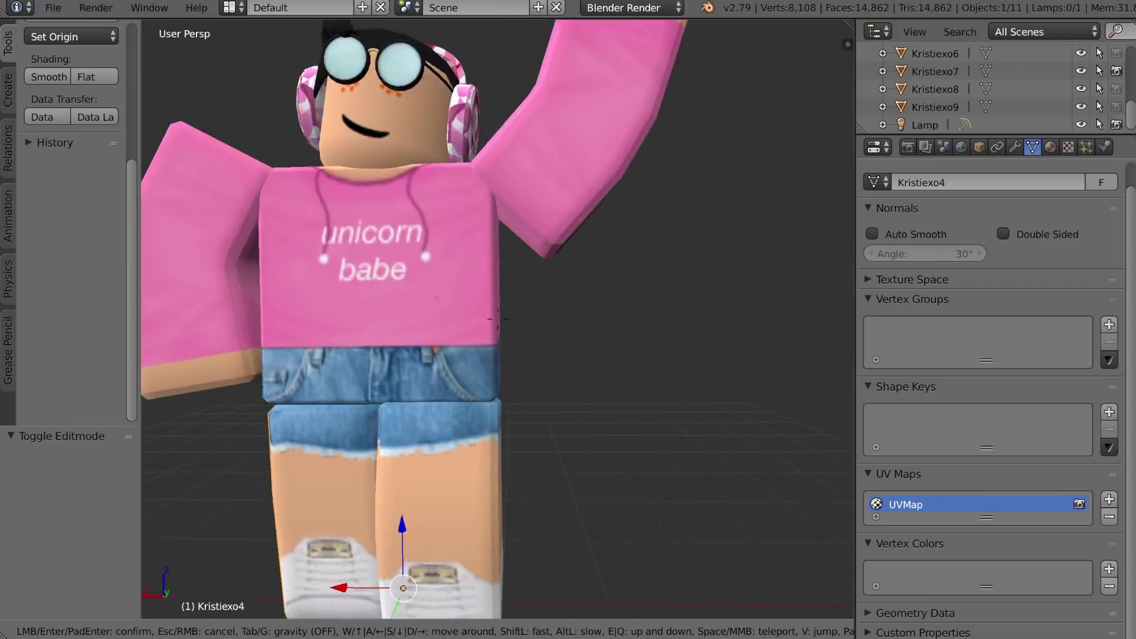
{"action": "key", "text": "s"}
{"action": "key", "text": "w"}
{"action": "key", "text": "s"}
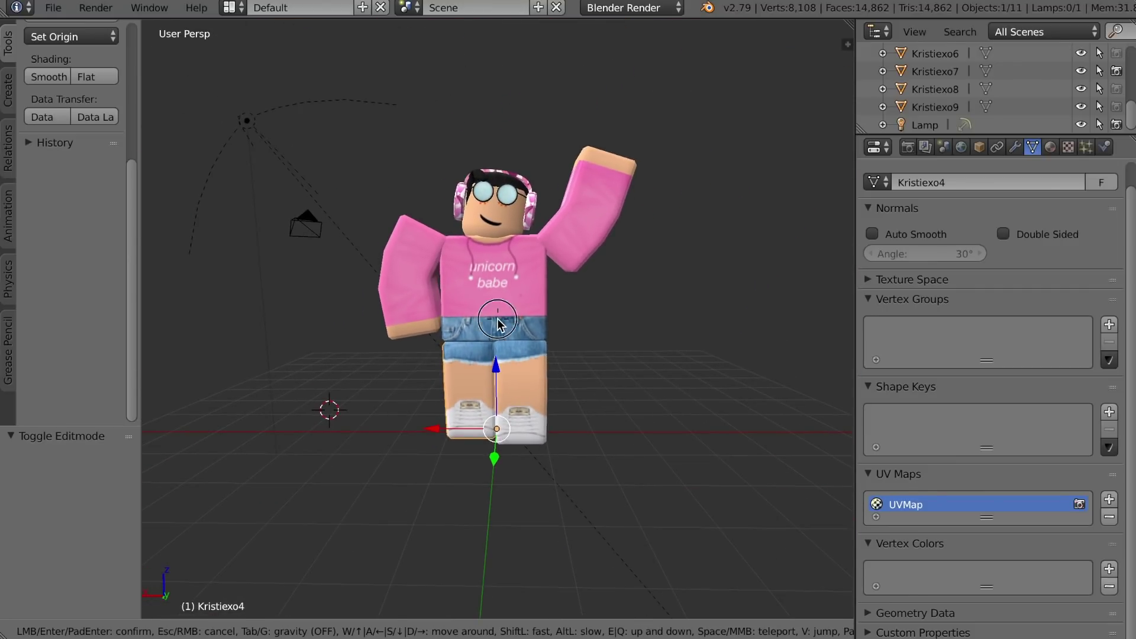
{"action": "left_click", "coordinate": [498, 319]}
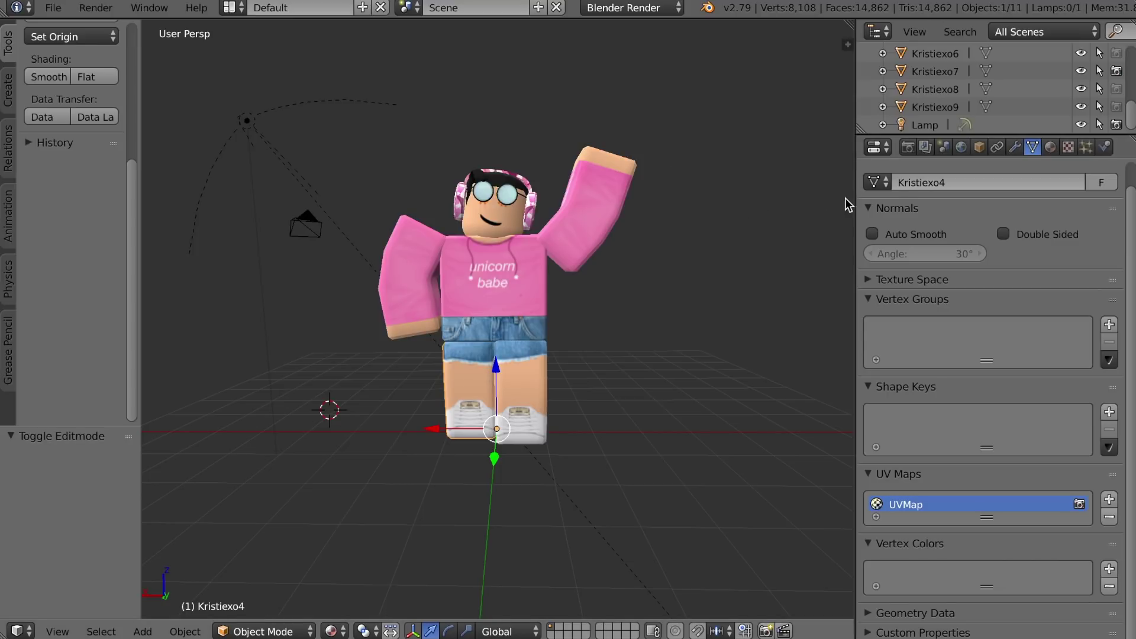
Set the render resolution to 10000 px for both X and Y
{"action": "left_click", "coordinate": [907, 148]}
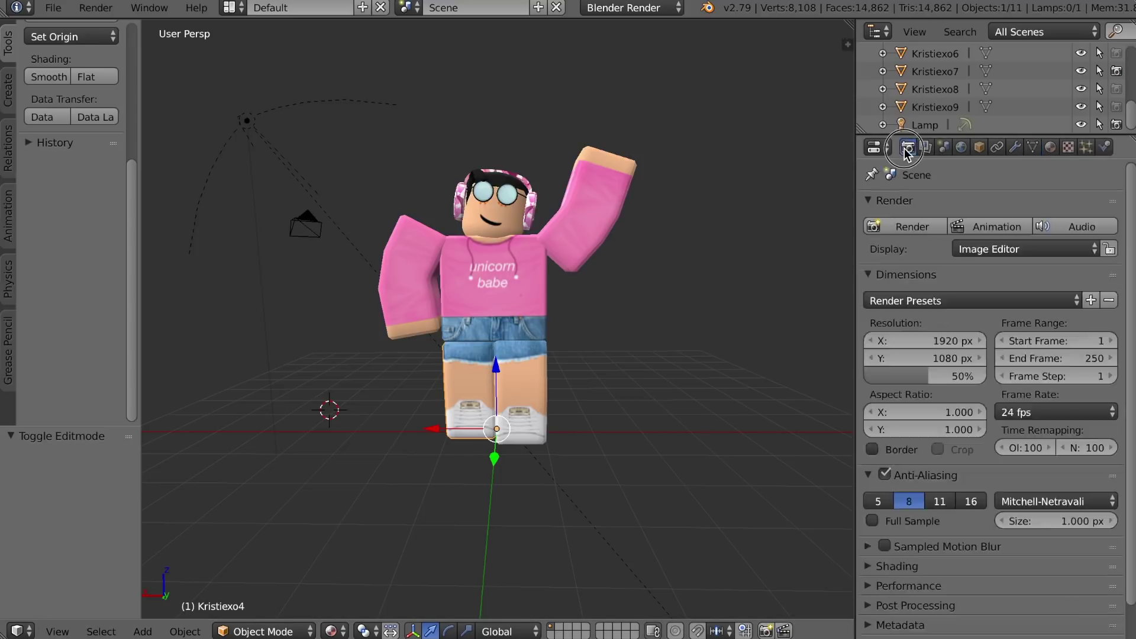
{"action": "left_click", "coordinate": [931, 341]}
{"action": "key", "text": "BackSpace"}
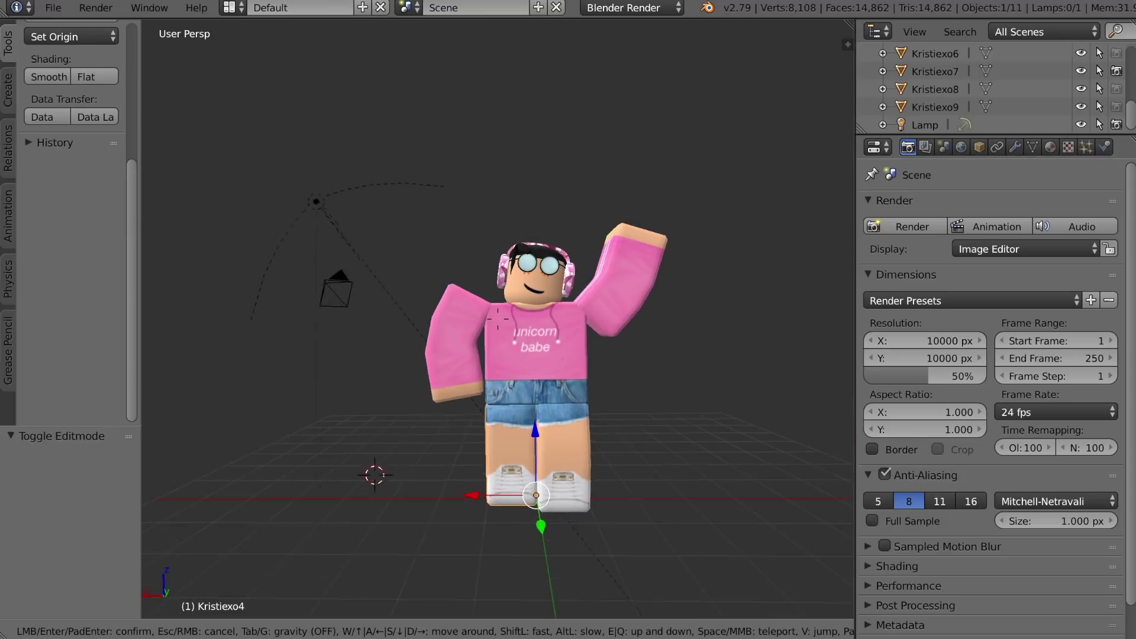
{"action": "key", "text": "w"}
{"action": "key", "text": "s"}
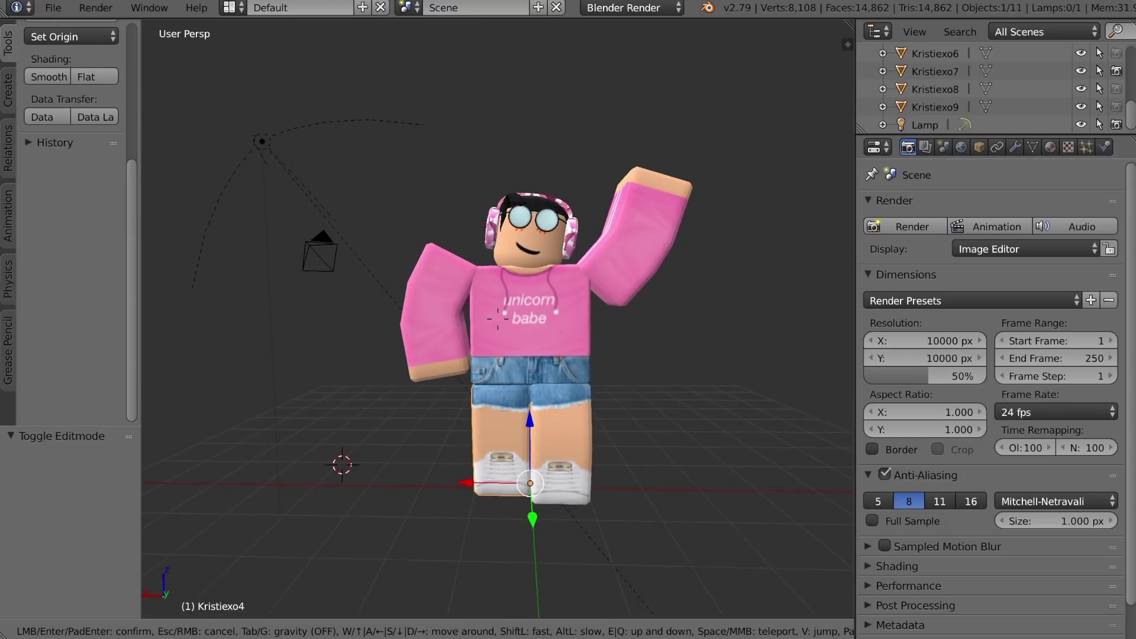
{"action": "left_click", "coordinate": [587, 342]}
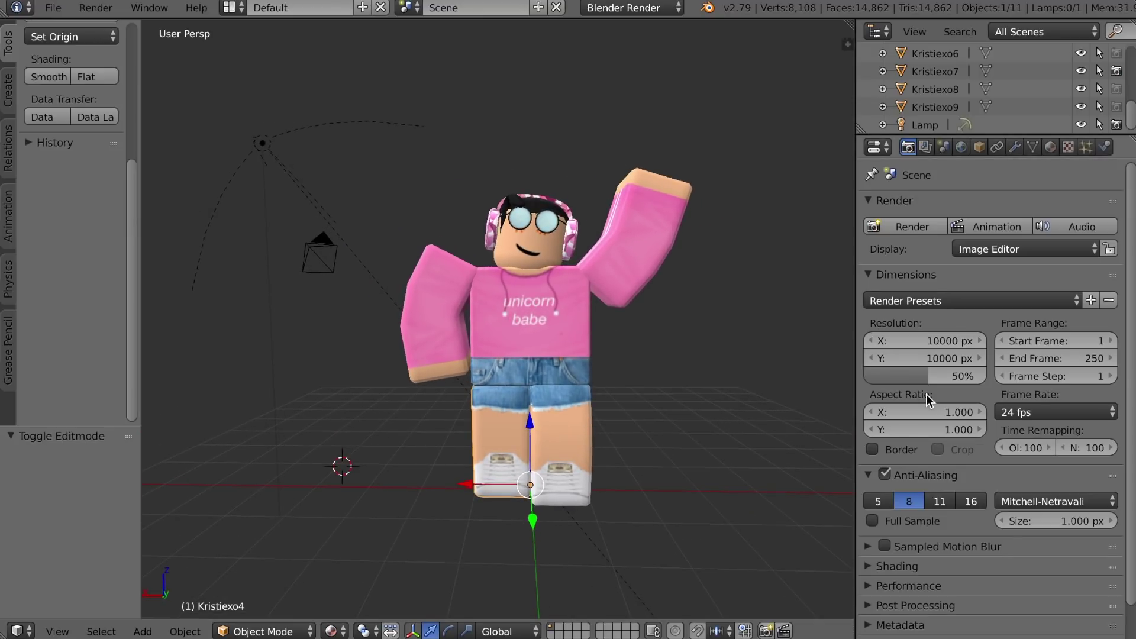
Set the render's shading Alpha mode to Transparent
{"action": "scroll", "coordinate": [929, 392], "scroll_direction": "down", "scroll_amount": 5}
{"action": "left_click", "coordinate": [866, 444]}
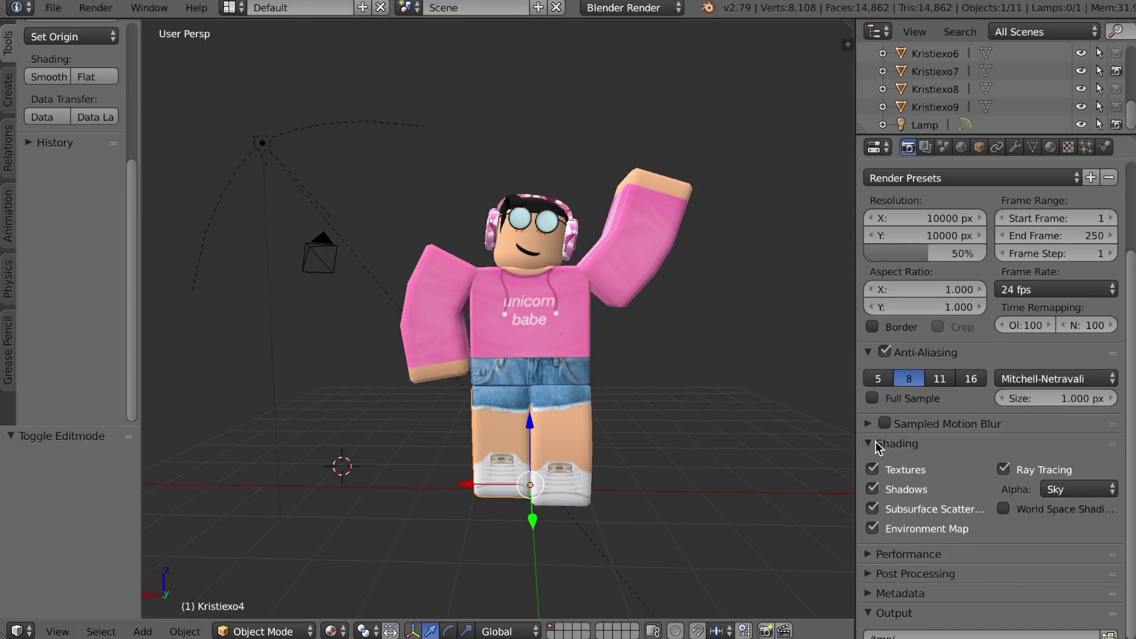
{"action": "scroll", "coordinate": [946, 437], "scroll_direction": "down", "scroll_amount": 3}
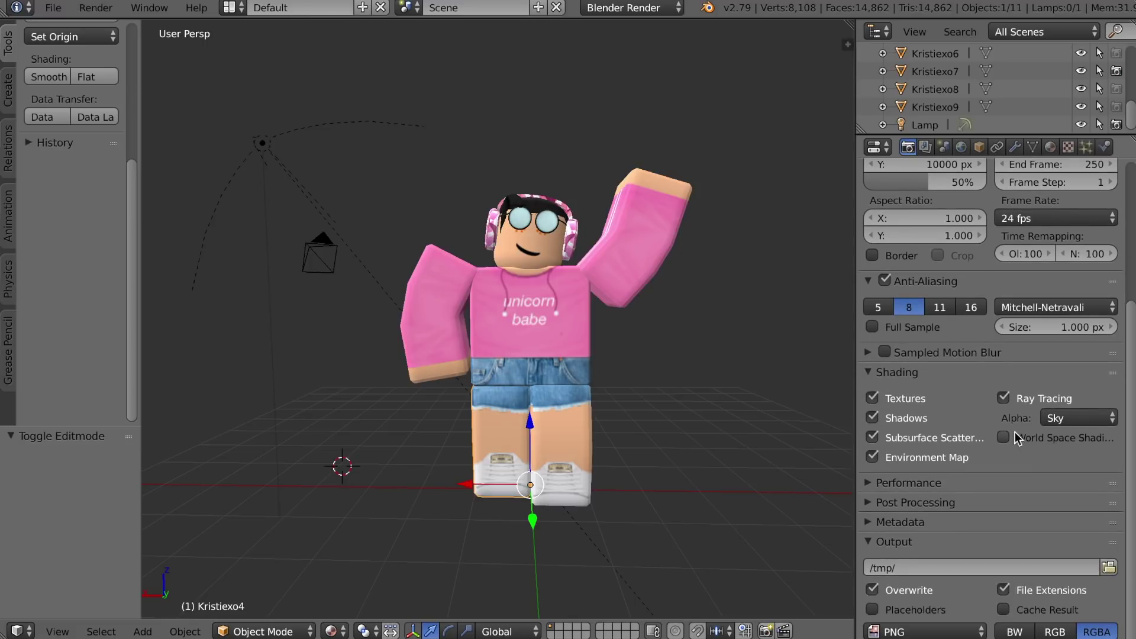
{"action": "left_click", "coordinate": [1054, 418]}
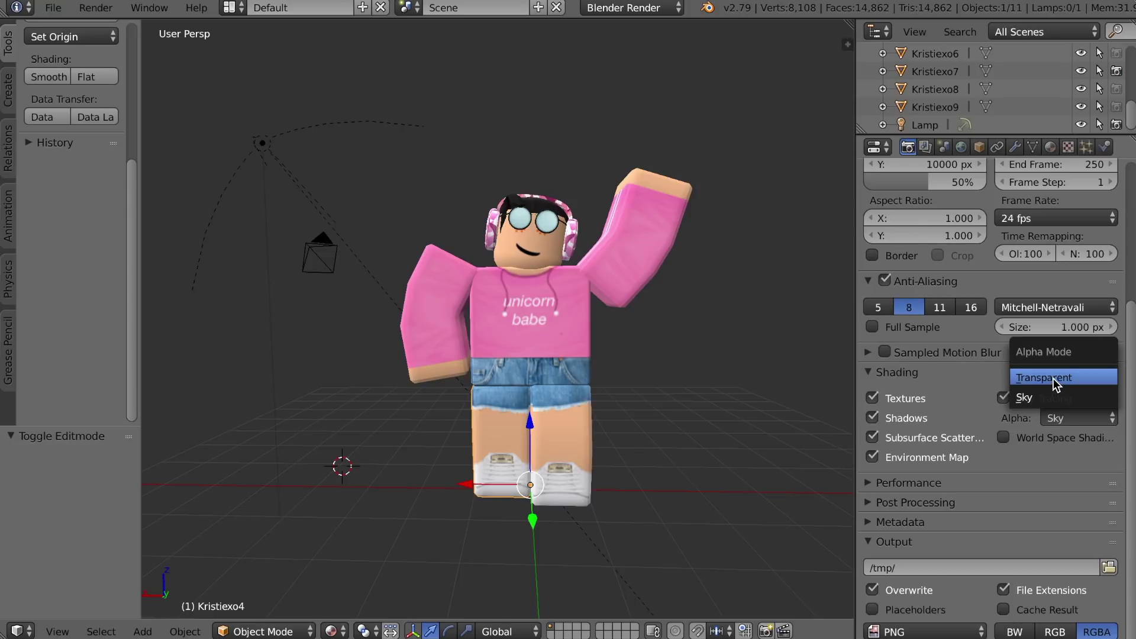
{"action": "double_click", "coordinate": [1052, 378]}
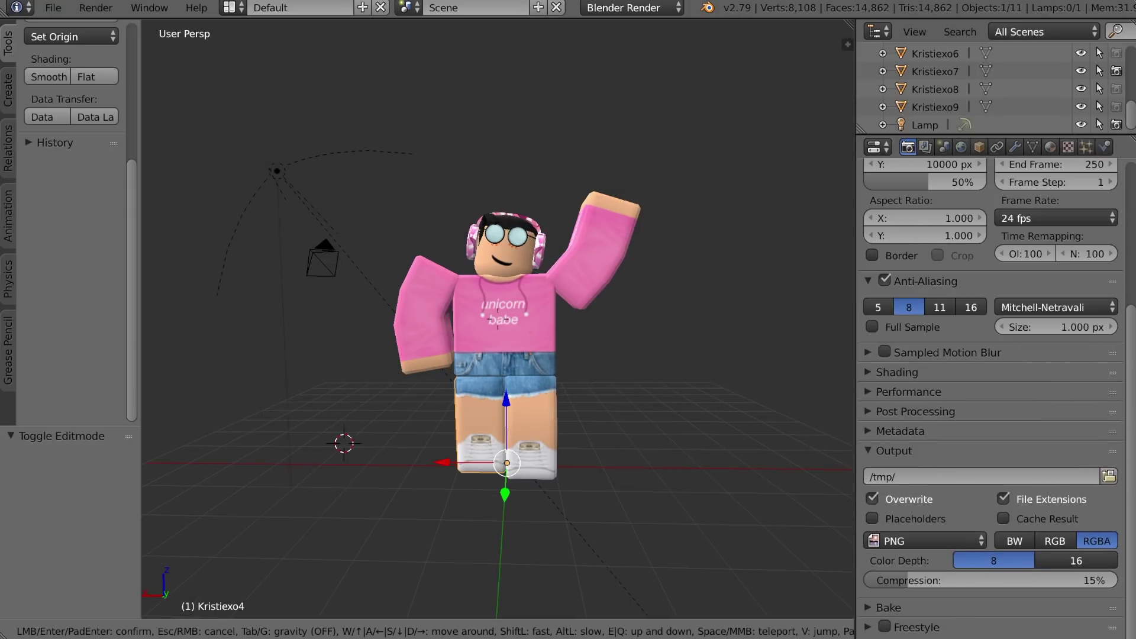
{"action": "left_click", "coordinate": [498, 319]}
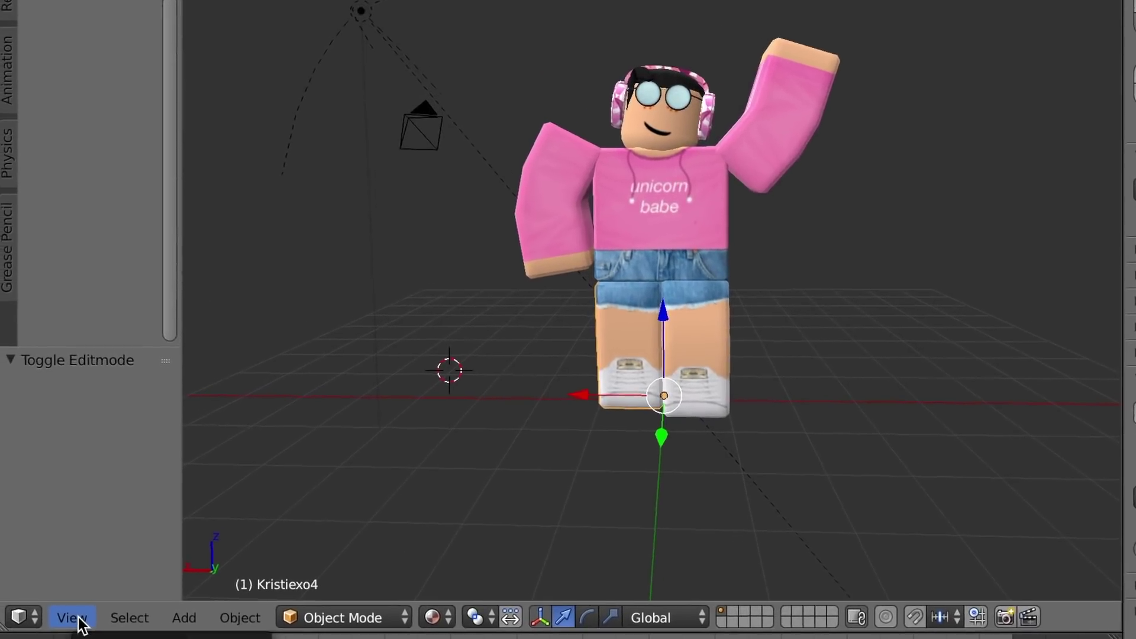
Switch to camera view and fly the camera around until the avatar's front fills the frame
{"action": "left_click", "coordinate": [59, 632]}
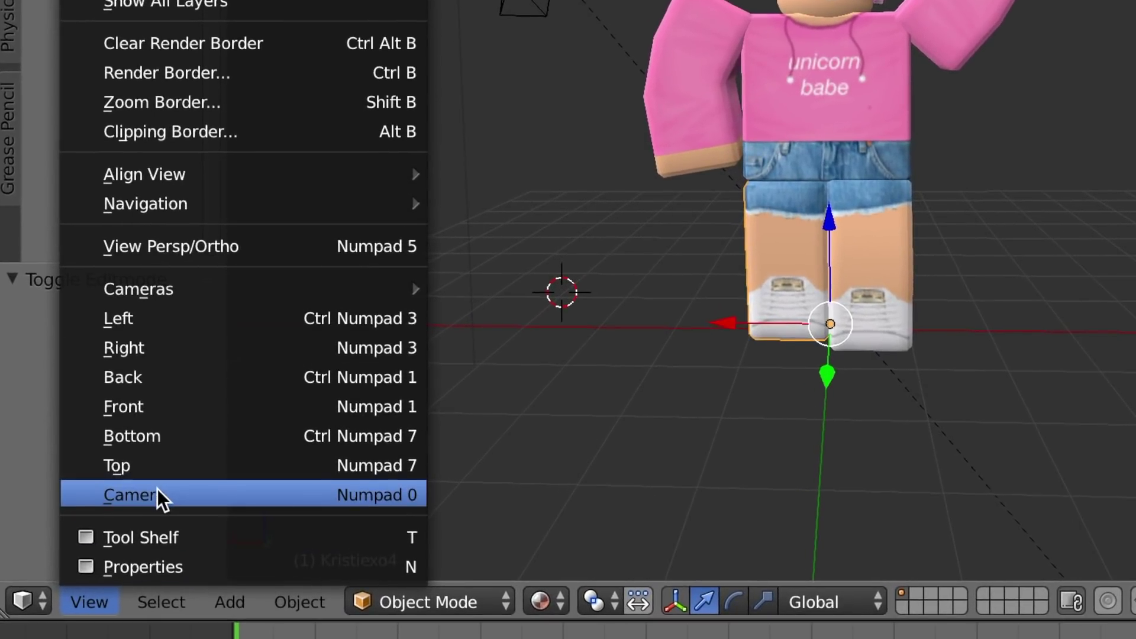
{"action": "left_click", "coordinate": [151, 513]}
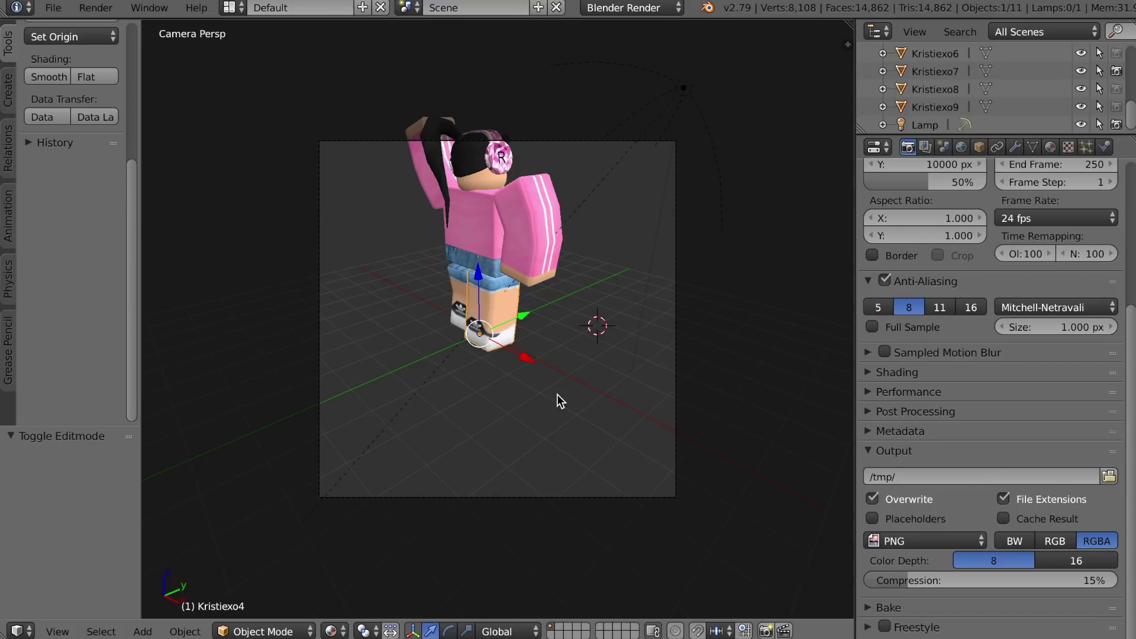
{"action": "key", "text": "shift+f"}
{"action": "key", "text": "w"}
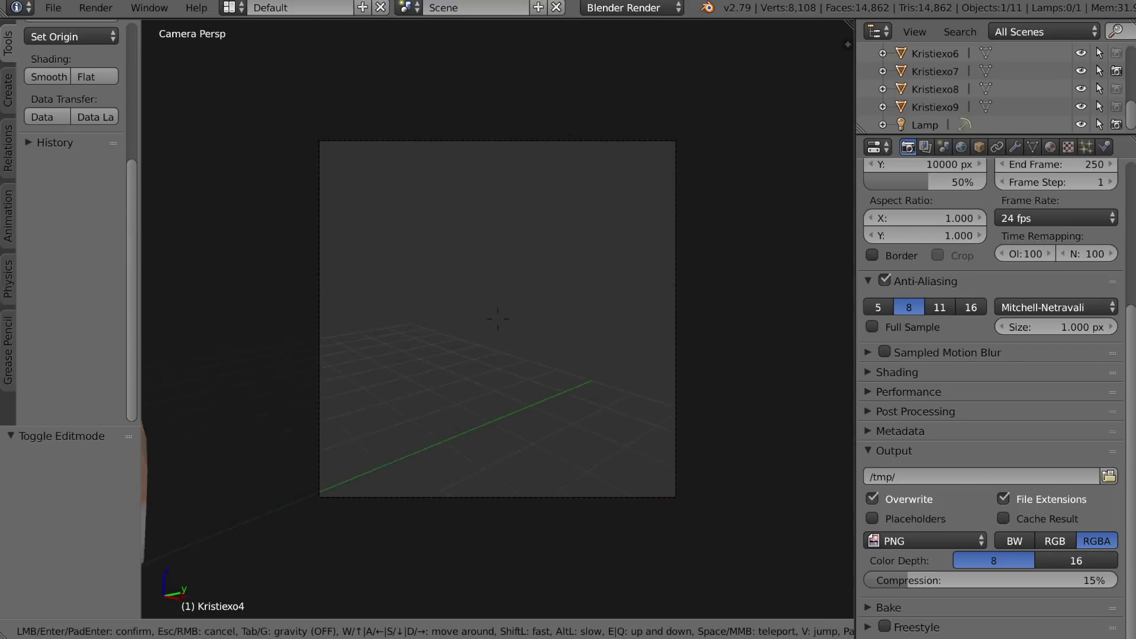
{"action": "key", "text": "s"}
{"action": "key", "text": "w"}
{"action": "left_click", "coordinate": [498, 319]}
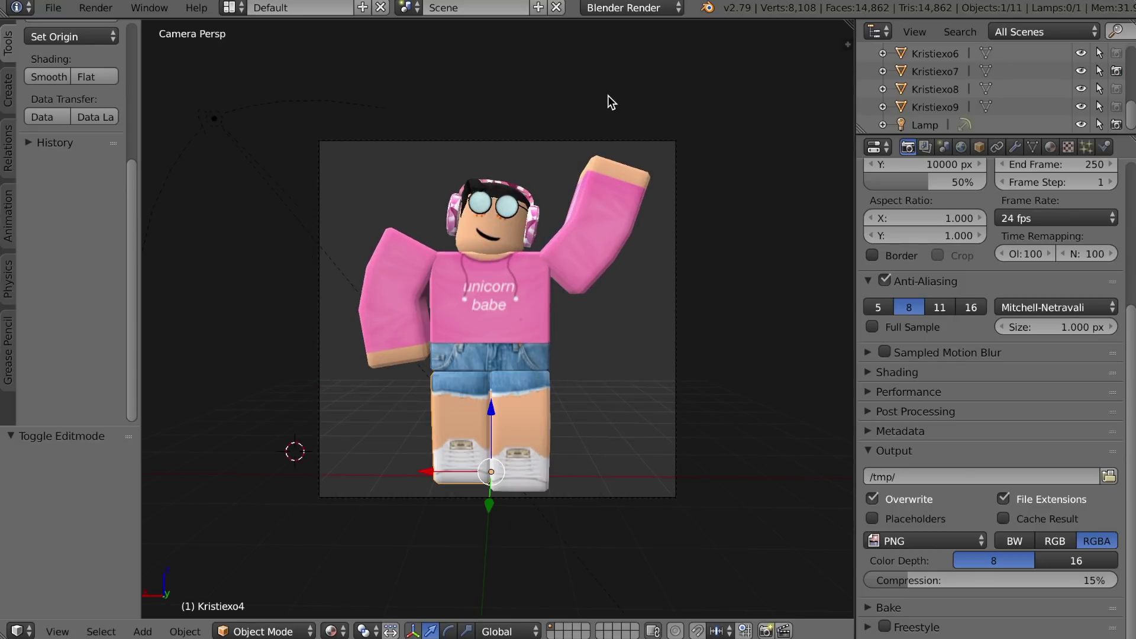
Render the image, save it as yodeling walmart kid.png and view the saved file
{"action": "left_click", "coordinate": [100, 10]}
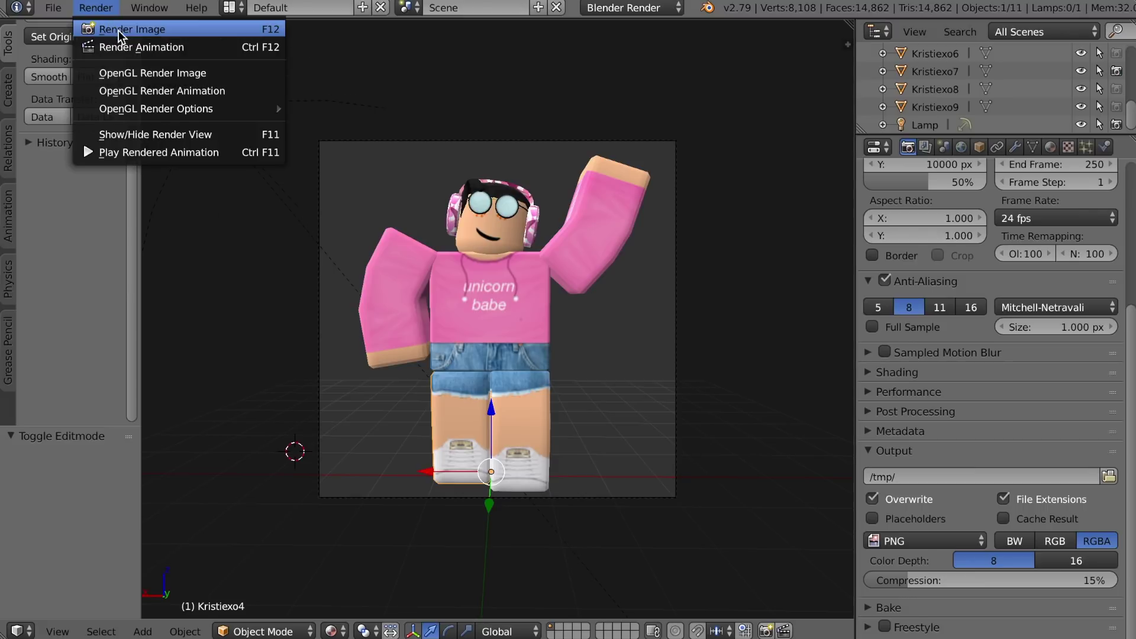
{"action": "left_click", "coordinate": [111, 31]}
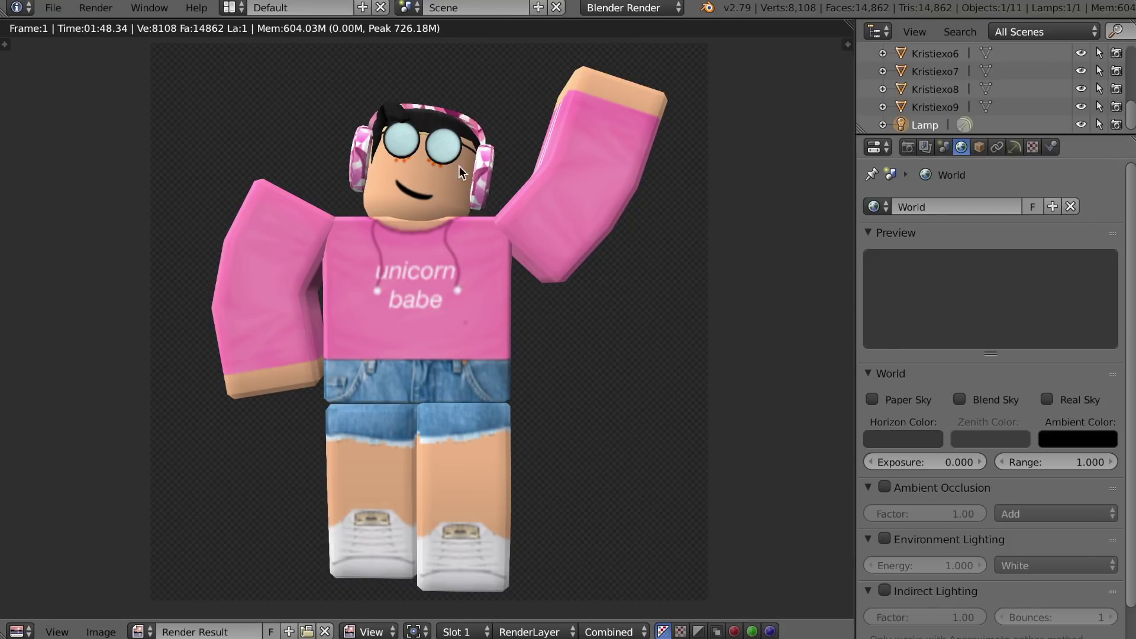
{"action": "left_click", "coordinate": [96, 631]}
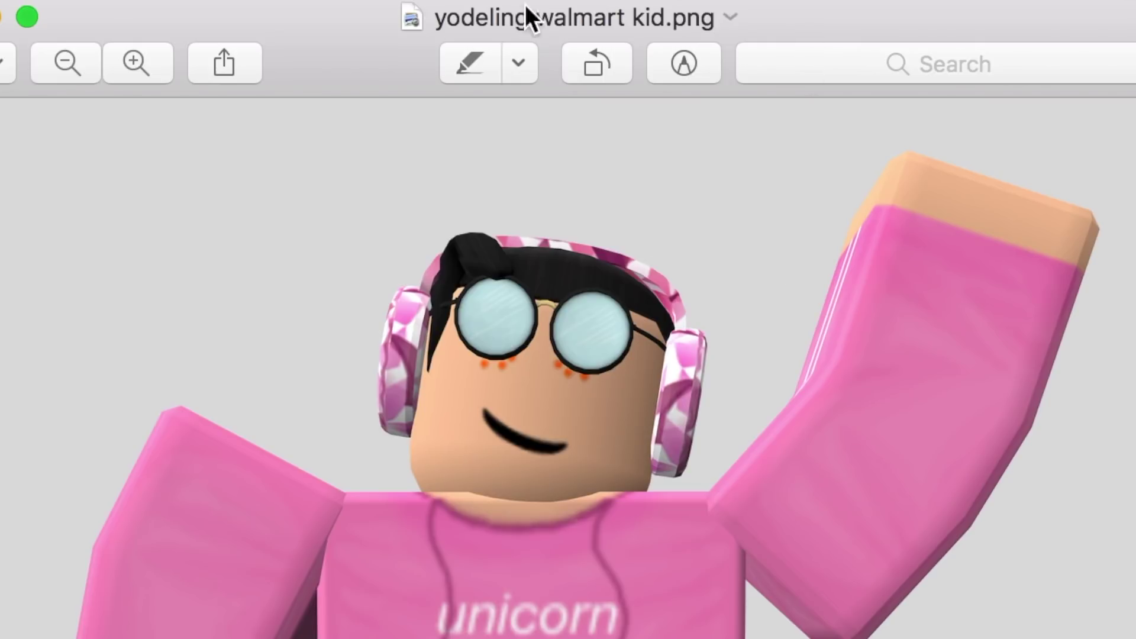
{"action": "left_click_drag", "start_coordinate": [415, 47], "coordinate": [379, 43]}
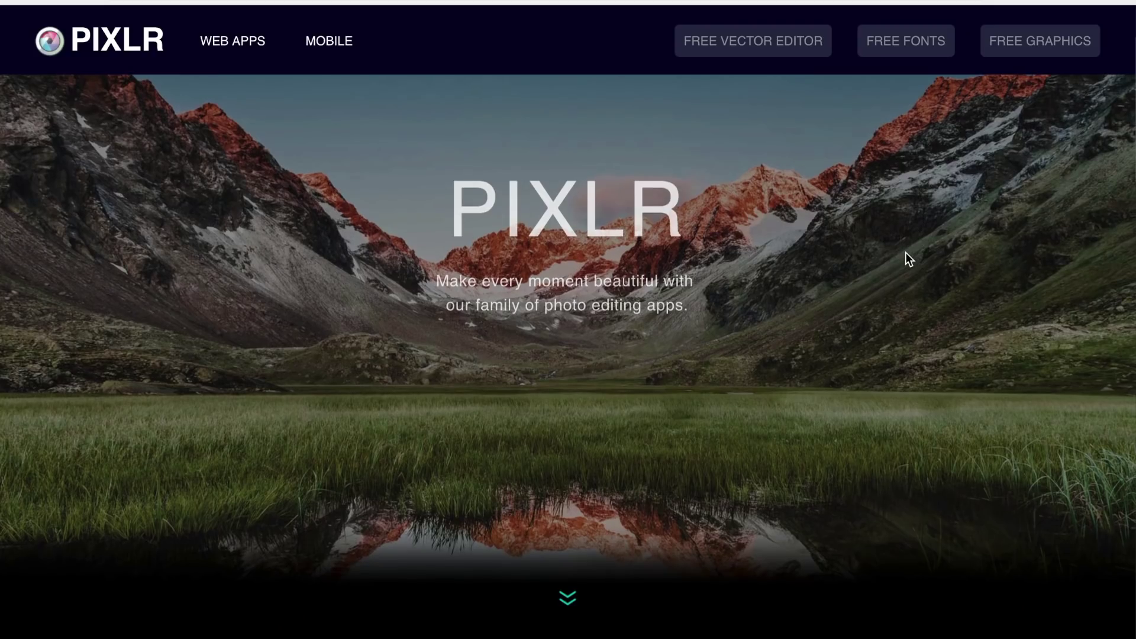
Switch to the Pixlr website and launch the Pixlr Editor web app
{"action": "scroll", "coordinate": [905, 252], "scroll_direction": "down", "scroll_amount": 3}
{"action": "scroll", "coordinate": [899, 264], "scroll_direction": "down", "scroll_amount": 5}
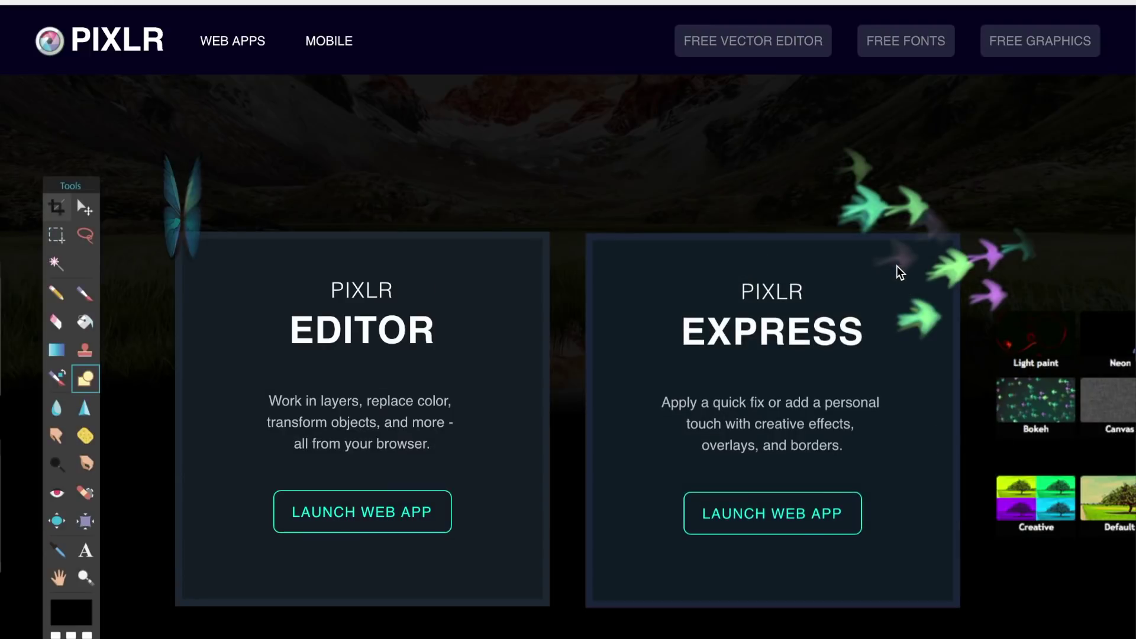
{"action": "scroll", "coordinate": [467, 364], "scroll_direction": "down", "scroll_amount": 1}
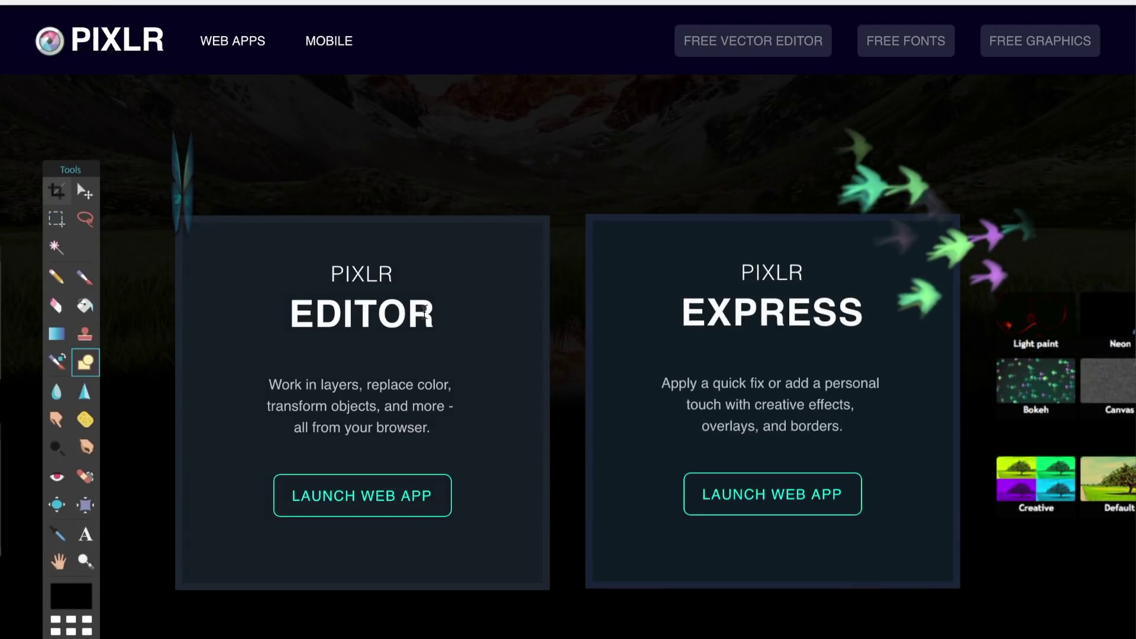
{"action": "left_click", "coordinate": [375, 497]}
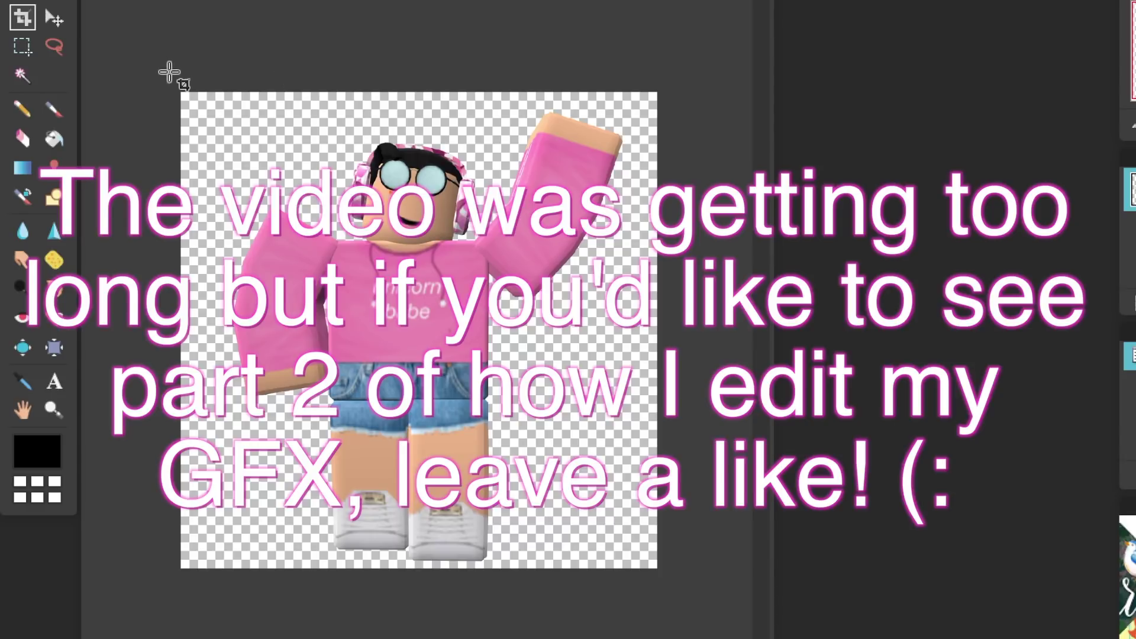
Paste the purple and pink landscape picture and fit it over the whole canvas behind the avatar
{"action": "key", "text": "ctrl+v"}
{"action": "left_click", "coordinate": [54, 17]}
{"action": "left_click_drag", "start_coordinate": [418, 329], "coordinate": [210, 122]}
{"action": "left_click", "coordinate": [57, 1]}
{"action": "left_click", "coordinate": [107, 100]}
{"action": "left_click_drag", "start_coordinate": [254, 146], "coordinate": [499, 360]}
{"action": "left_click_drag", "start_coordinate": [296, 225], "coordinate": [507, 465]}
{"action": "left_click_drag", "start_coordinate": [715, 112], "coordinate": [827, 100]}
{"action": "left_click_drag", "start_coordinate": [503, 355], "coordinate": [507, 320]}
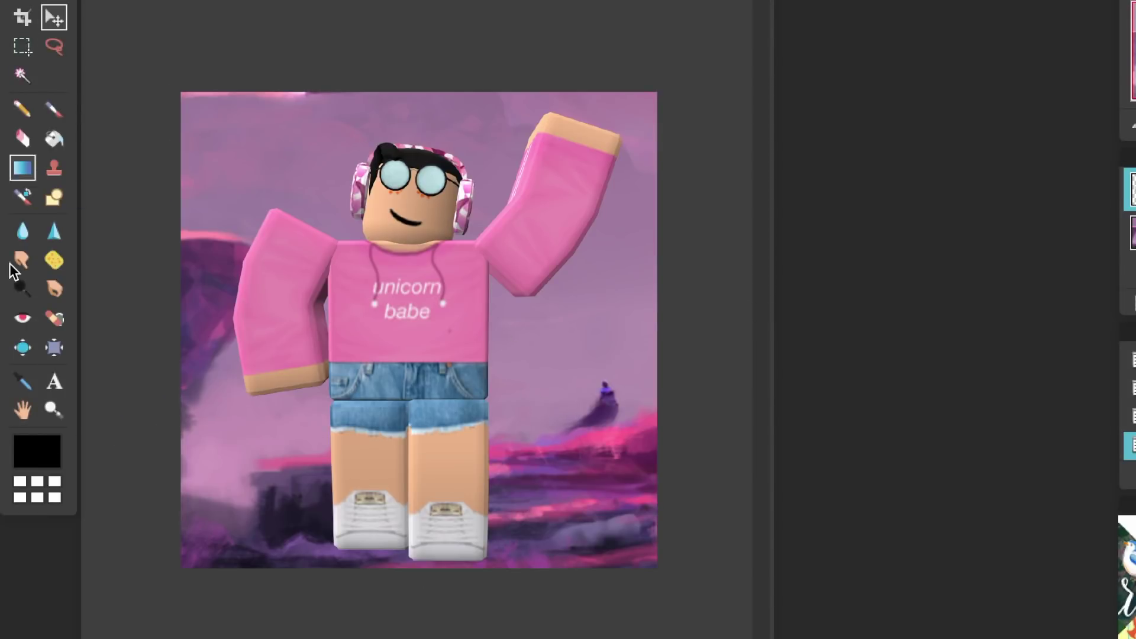
{"action": "left_click", "coordinate": [58, 204]}
{"action": "left_click_drag", "start_coordinate": [183, 77], "coordinate": [689, 586]}
{"action": "key", "text": "ctrl+z"}
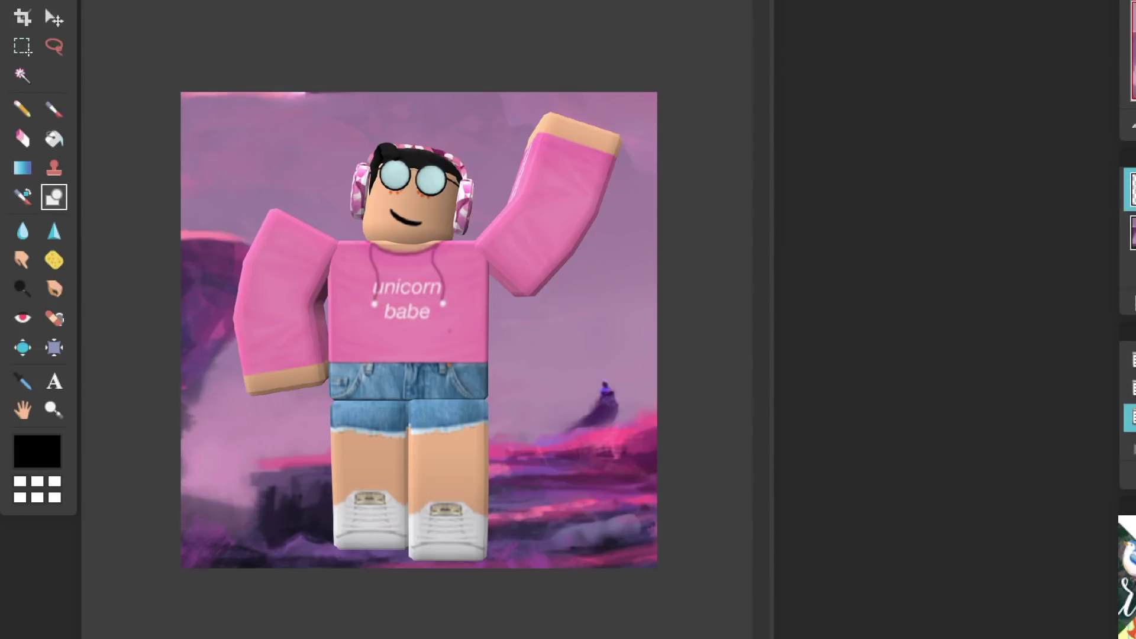
Set the drawing colour to white and draw a filled rectangle covering the whole canvas
{"action": "left_click", "coordinate": [38, 451]}
{"action": "left_click", "coordinate": [550, 191]}
{"action": "left_click", "coordinate": [912, 506]}
{"action": "mouse_move", "coordinate": [174, 83]}
{"action": "left_mouse_down"}
{"action": "mouse_move", "coordinate": [666, 547]}
{"action": "mouse_move", "coordinate": [678, 580]}
{"action": "left_mouse_up"}
Marquee-select the inner area of the white rectangle, delete it to leave a border frame, and deselect
{"action": "left_click", "coordinate": [22, 47]}
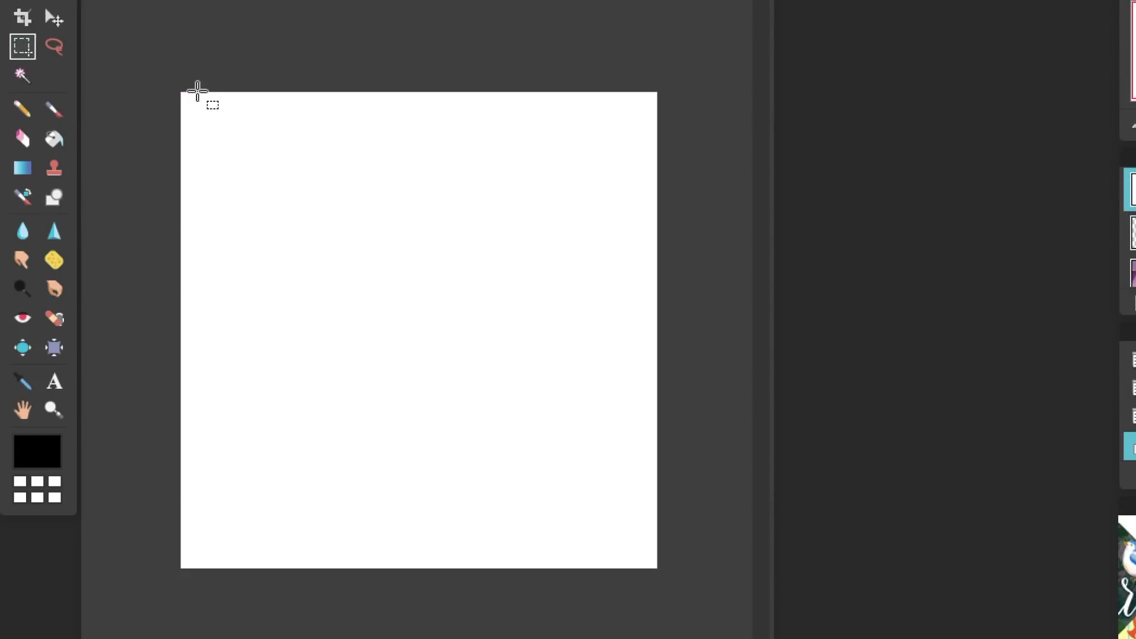
{"action": "left_click_drag", "start_coordinate": [207, 116], "coordinate": [632, 543]}
{"action": "key", "text": "Delete"}
{"action": "key", "text": "ctrl+d"}
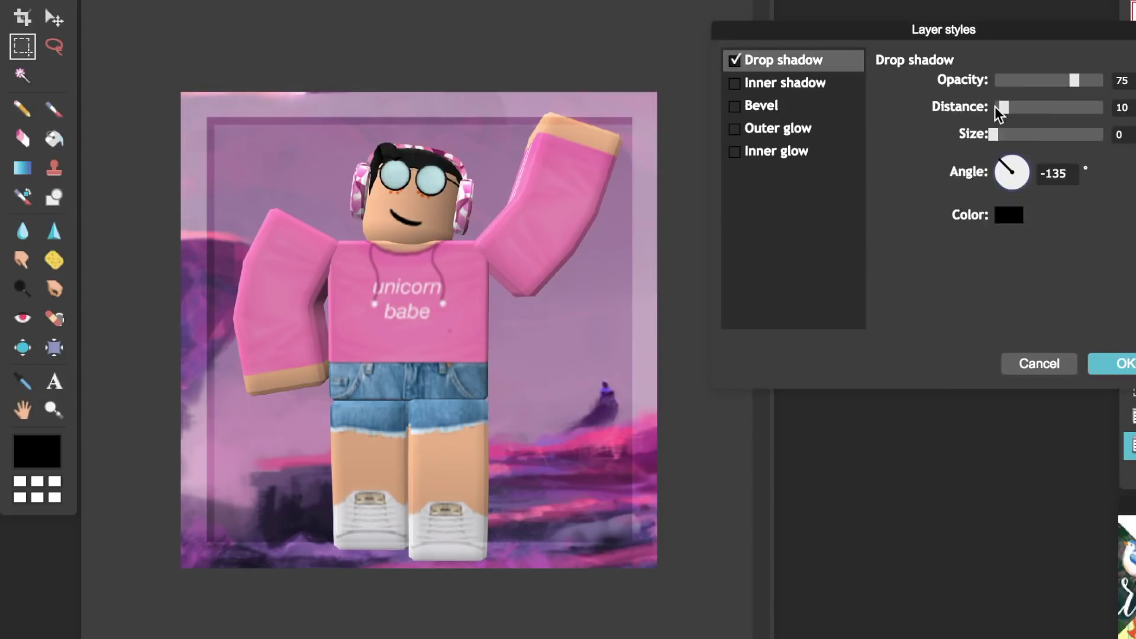
Adjust the distance, opacity and angle of the border frame's drop shadow and apply the layer style
{"action": "left_click_drag", "start_coordinate": [1004, 109], "coordinate": [1011, 138]}
{"action": "left_click_drag", "start_coordinate": [1074, 80], "coordinate": [1094, 81]}
{"action": "mouse_move", "coordinate": [1008, 166]}
{"action": "left_mouse_down"}
{"action": "mouse_move", "coordinate": [1021, 176]}
{"action": "mouse_move", "coordinate": [1021, 158]}
{"action": "left_mouse_up"}
{"action": "left_click", "coordinate": [1122, 363]}
Scale the border frame slightly beyond the canvas edges with Free transform and apply the change
{"action": "key", "text": "ctrl+t"}
{"action": "left_click_drag", "start_coordinate": [657, 568], "coordinate": [668, 576]}
{"action": "left_click", "coordinate": [50, 19]}
{"action": "left_click", "coordinate": [589, 355]}
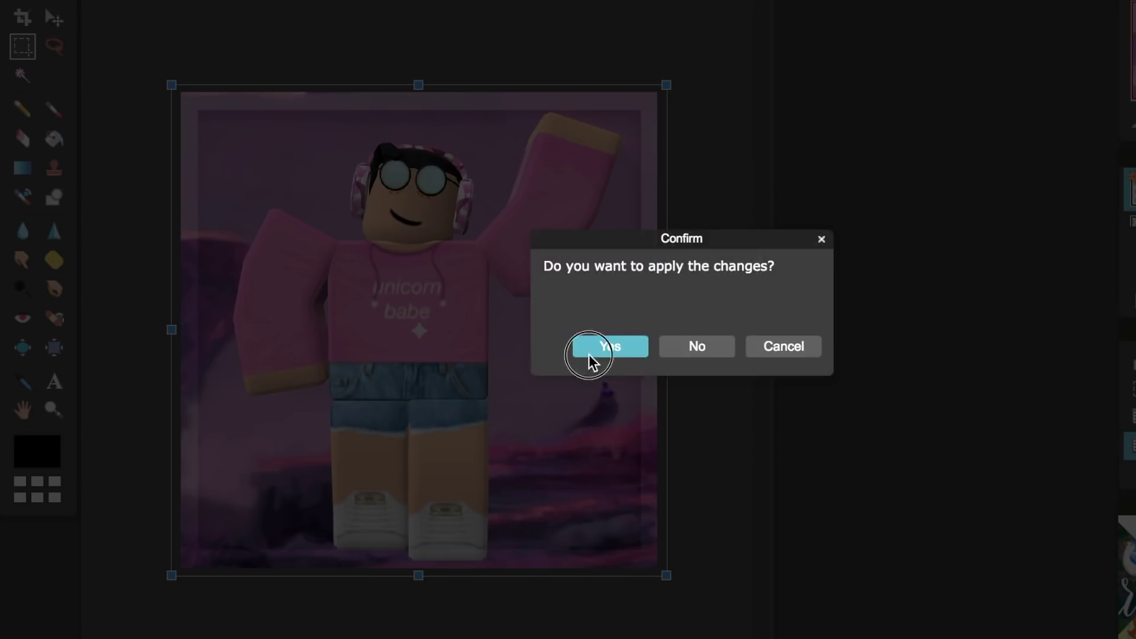
{"action": "left_click", "coordinate": [53, 21]}
{"action": "left_click_drag", "start_coordinate": [300, 194], "coordinate": [303, 197]}
{"action": "key", "text": "ctrl+z"}
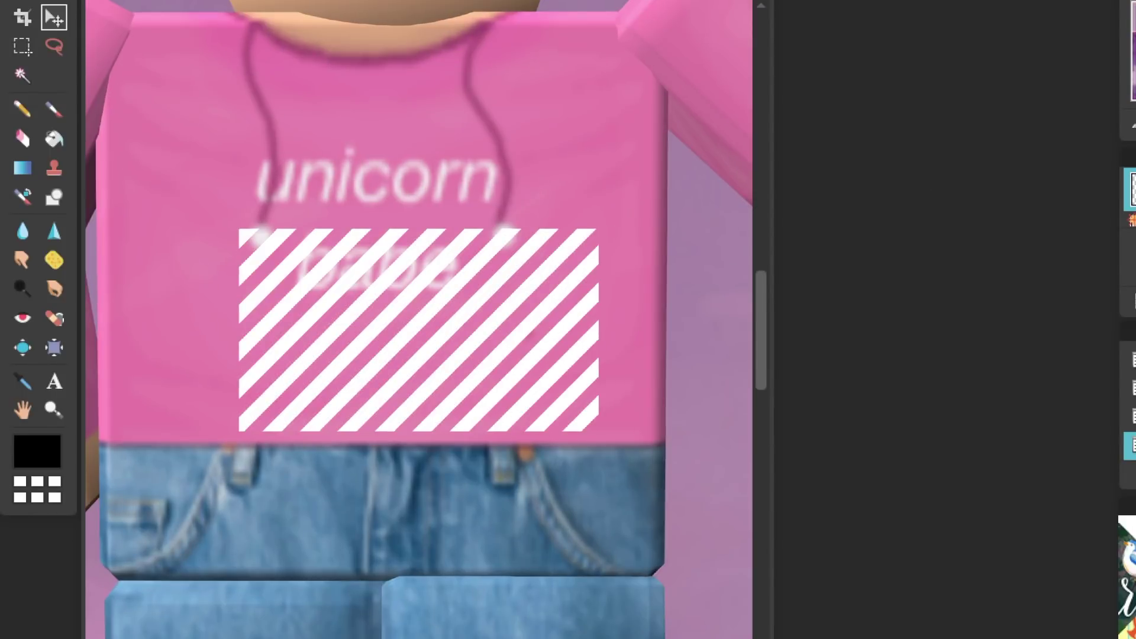
Enlarge the white diagonal stripe pattern with Free transform so that it covers most of the avatar
{"action": "scroll", "coordinate": [402, 482], "scroll_direction": "up", "scroll_amount": 5}
{"action": "right_click", "coordinate": [688, 216]}
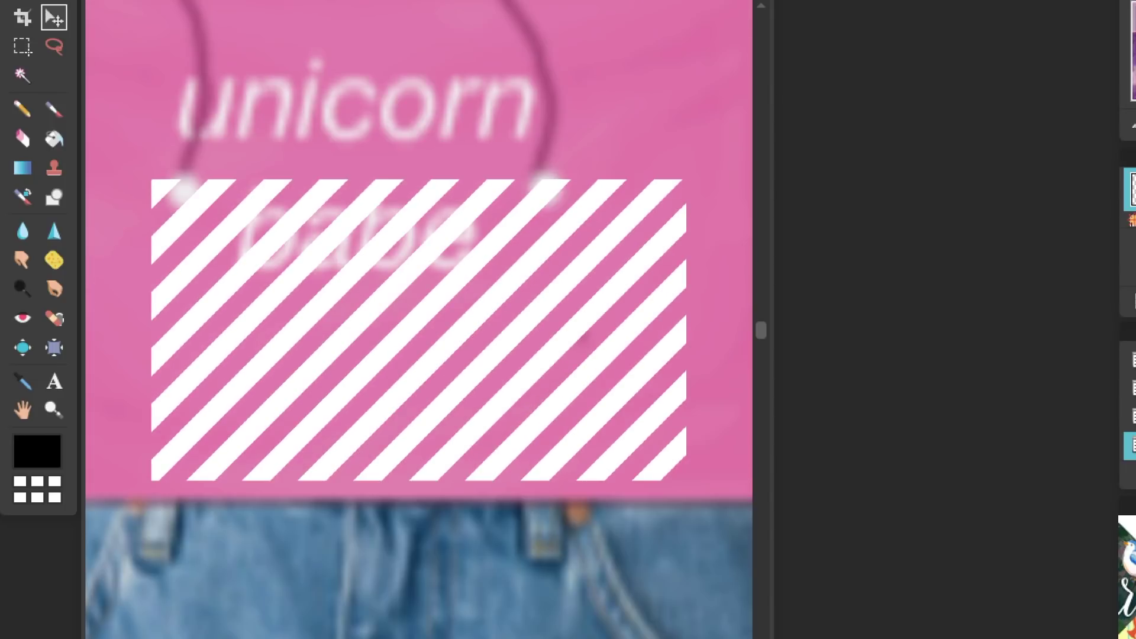
{"action": "scroll", "coordinate": [419, 319], "scroll_direction": "down", "scroll_amount": 5}
{"action": "left_click_drag", "start_coordinate": [426, 332], "coordinate": [165, 96]}
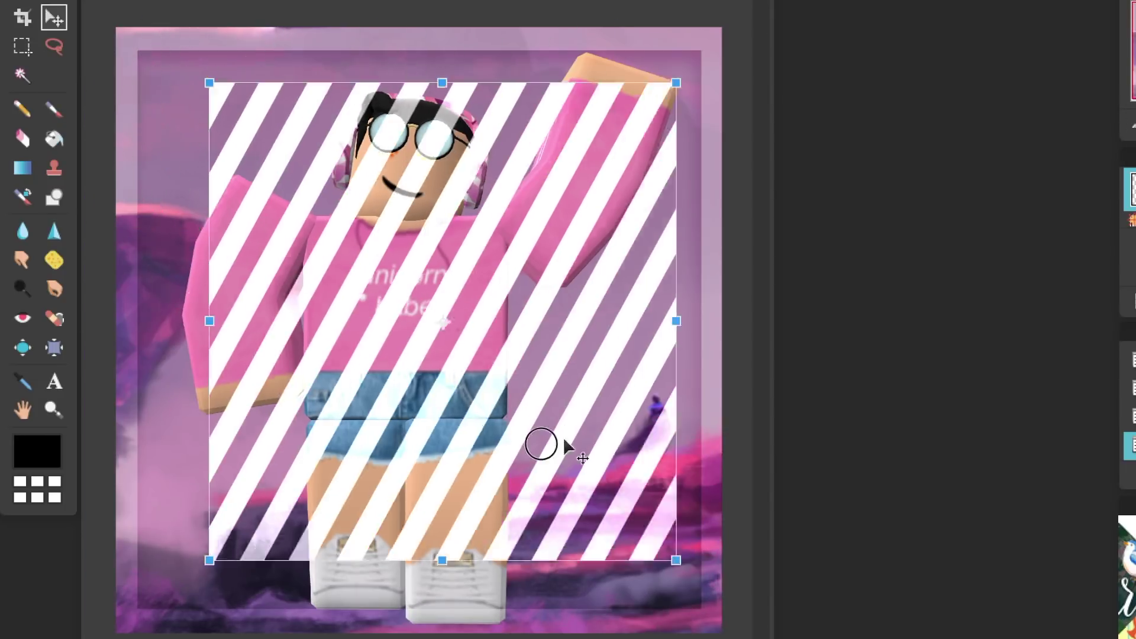
Move and resize the stripe pattern to fit exactly inside the border frame, and apply the transform
{"action": "left_click_drag", "start_coordinate": [564, 441], "coordinate": [494, 409]}
{"action": "left_click_drag", "start_coordinate": [607, 530], "coordinate": [663, 575]}
{"action": "left_click_drag", "start_coordinate": [495, 408], "coordinate": [545, 453]}
{"action": "left_click_drag", "start_coordinate": [711, 618], "coordinate": [702, 612]}
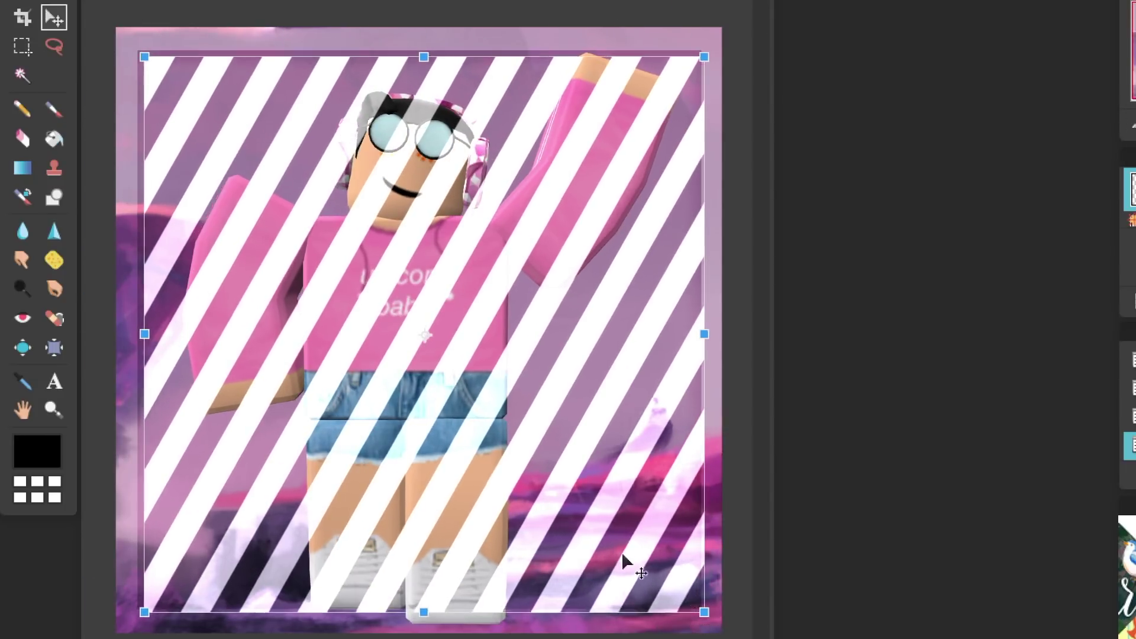
{"action": "left_click_drag", "start_coordinate": [622, 555], "coordinate": [618, 549]}
{"action": "left_click_drag", "start_coordinate": [701, 330], "coordinate": [704, 329]}
{"action": "left_click_drag", "start_coordinate": [541, 387], "coordinate": [542, 387]}
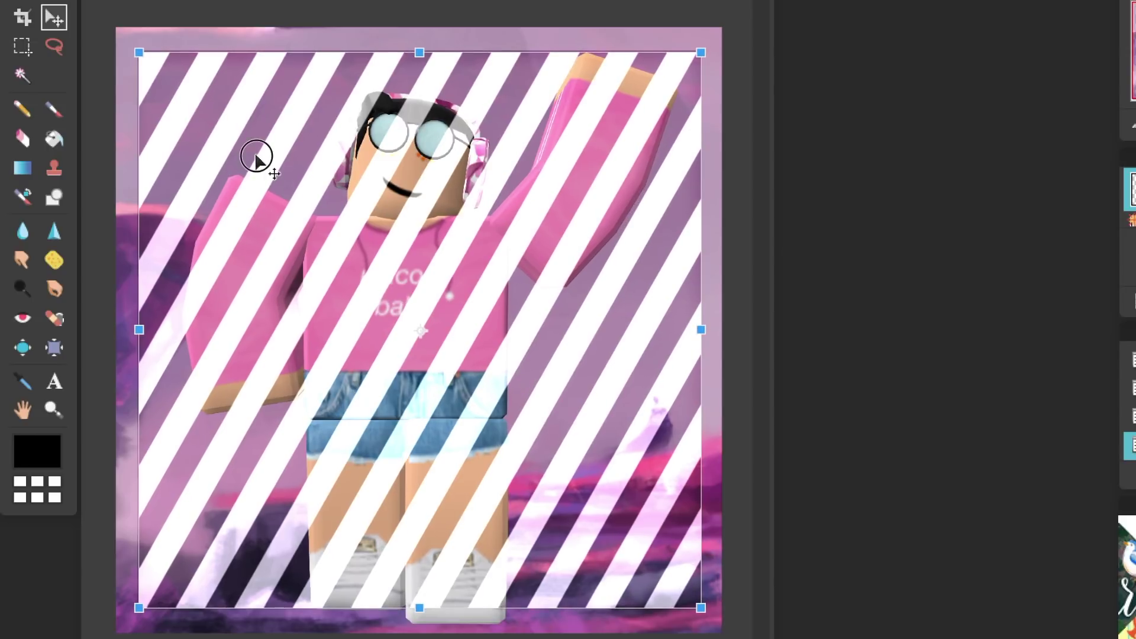
{"action": "left_click_drag", "start_coordinate": [256, 156], "coordinate": [260, 155]}
{"action": "left_click", "coordinate": [610, 345]}
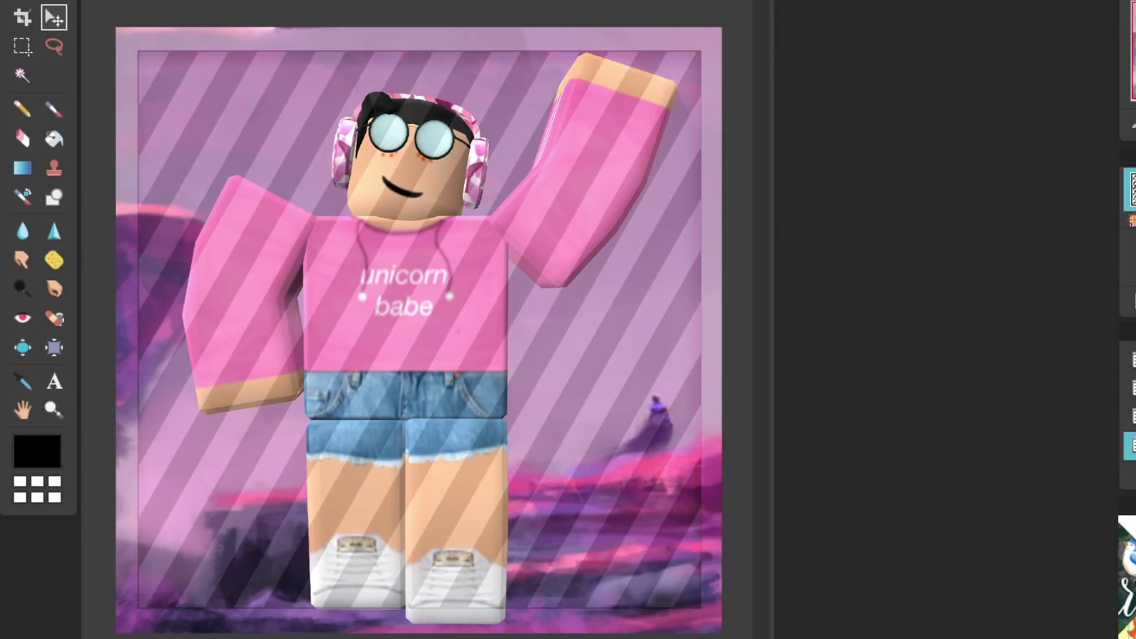
Move the stripe layer behind the avatar and apply an outer glow layer style
{"action": "left_click", "coordinate": [1135, 301]}
{"action": "left_click_drag", "start_coordinate": [1134, 190], "coordinate": [1134, 261]}
{"action": "left_click", "coordinate": [1134, 301]}
{"action": "left_click", "coordinate": [734, 81]}
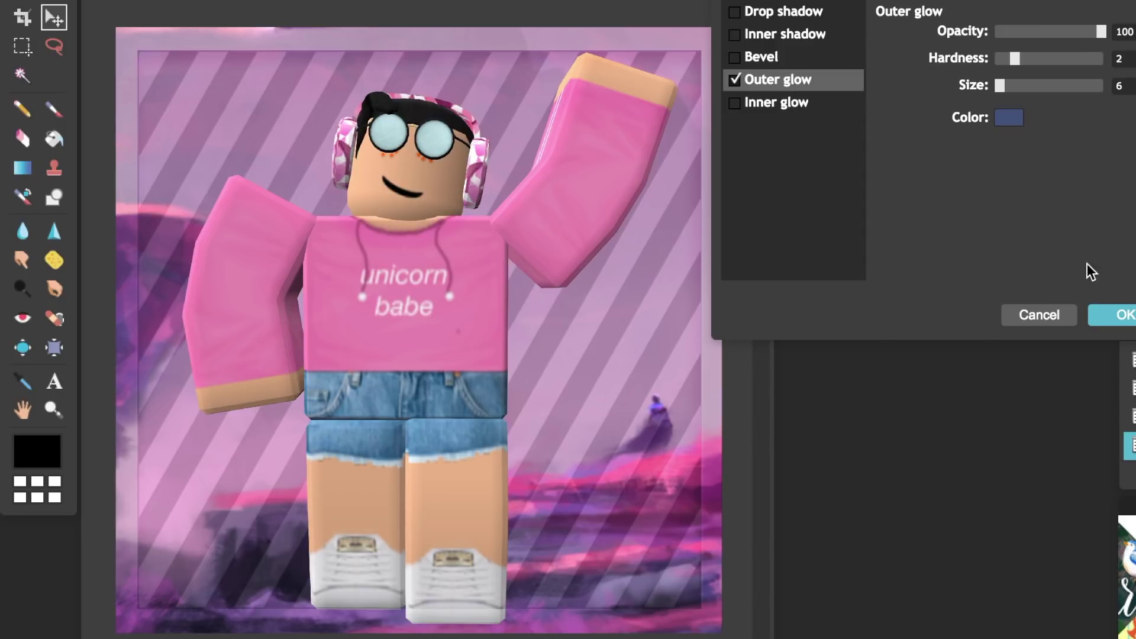
{"action": "left_click", "coordinate": [785, 13]}
{"action": "left_click", "coordinate": [1124, 316]}
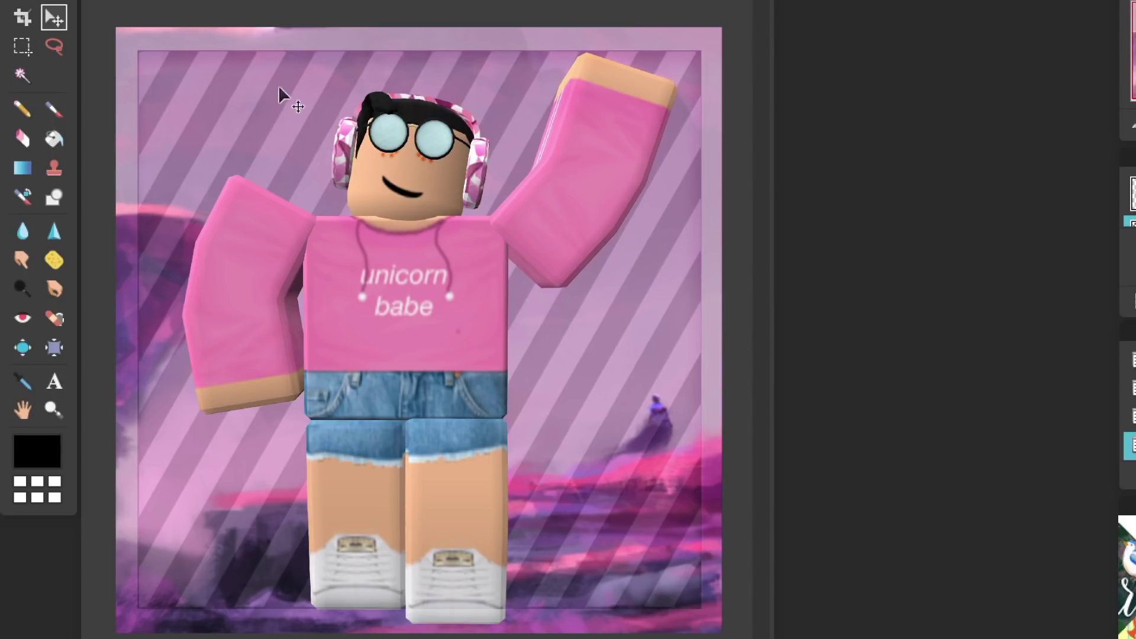
Nudge and slightly resize the stripe pattern with Free transform to fit the inside of the frame, and apply the transform
{"action": "left_click_drag", "start_coordinate": [279, 88], "coordinate": [274, 91]}
{"action": "left_click", "coordinate": [56, 1]}
{"action": "left_click", "coordinate": [101, 79]}
{"action": "left_click_drag", "start_coordinate": [701, 607], "coordinate": [704, 609]}
{"action": "left_click", "coordinate": [573, 345]}
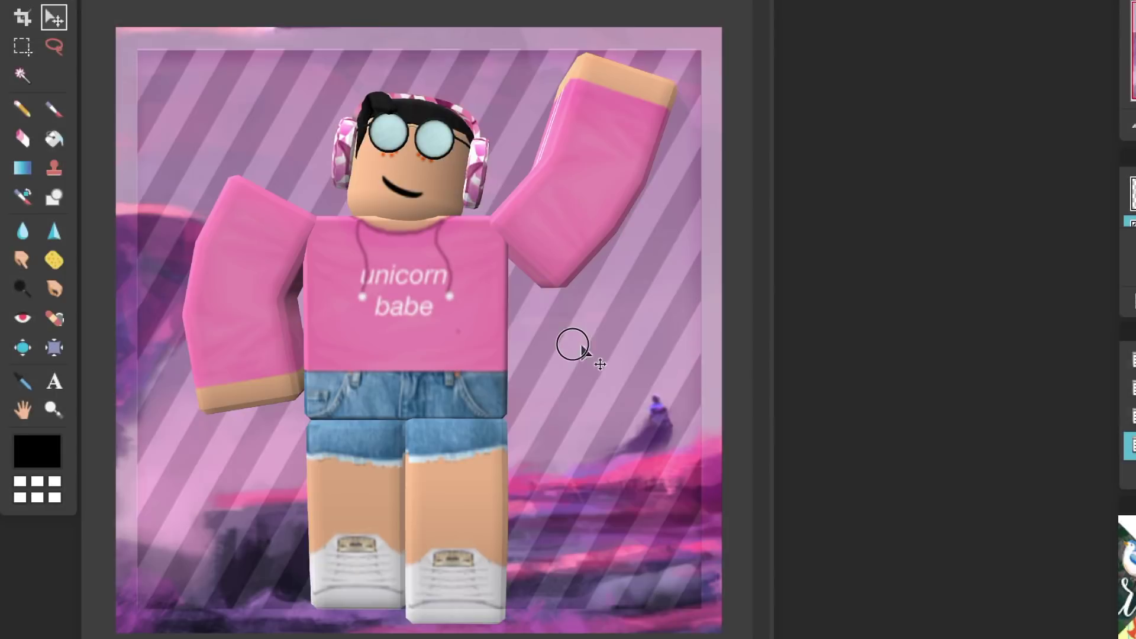
Paste the black bokeh particle image, enlarge it over the whole canvas with Free transform, and blend out its black background
{"action": "key", "text": "ctrl+v"}
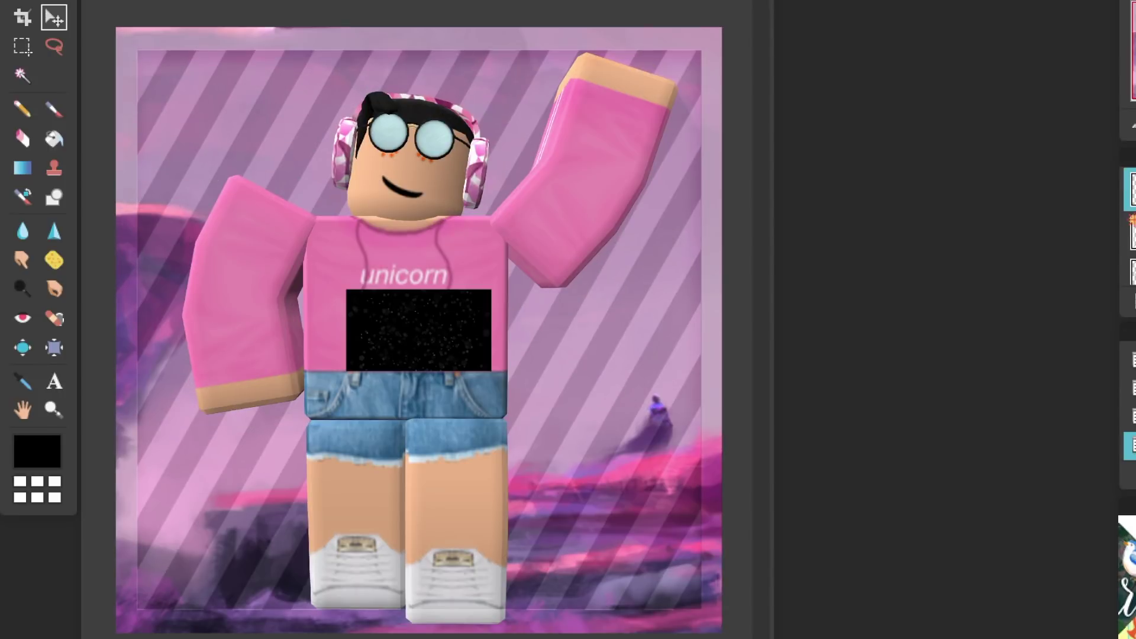
{"action": "left_click", "coordinate": [56, 1]}
{"action": "left_click", "coordinate": [101, 79]}
{"action": "left_click_drag", "start_coordinate": [418, 332], "coordinate": [182, 53]}
{"action": "left_click_drag", "start_coordinate": [254, 89], "coordinate": [666, 306]}
{"action": "left_click_drag", "start_coordinate": [287, 83], "coordinate": [566, 299]}
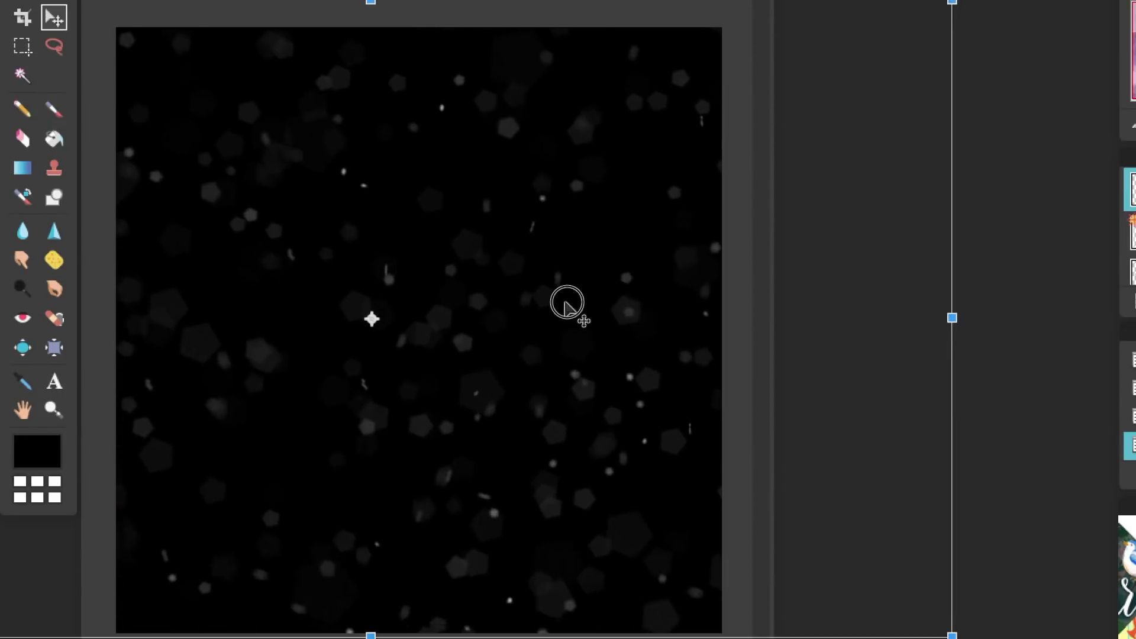
{"action": "left_click", "coordinate": [591, 346]}
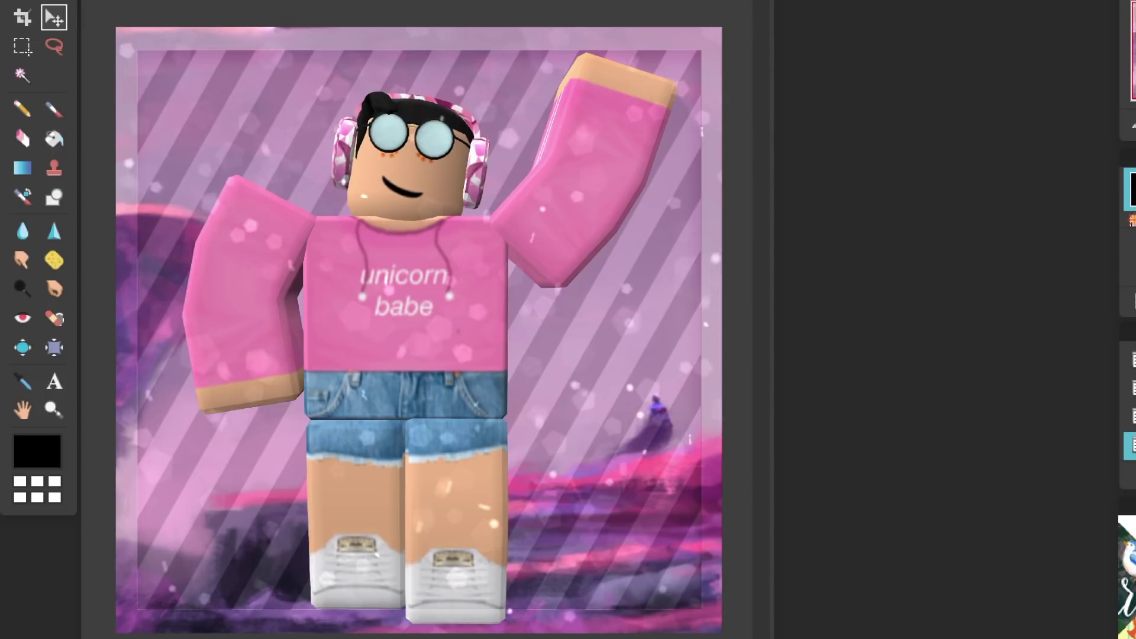
Enlarge and reposition the avatar with Free transform so that its raised hand overlaps the frame, and apply the transform
{"action": "left_click", "coordinate": [1130, 271]}
{"action": "left_click", "coordinate": [57, 1]}
{"action": "left_click", "coordinate": [101, 79]}
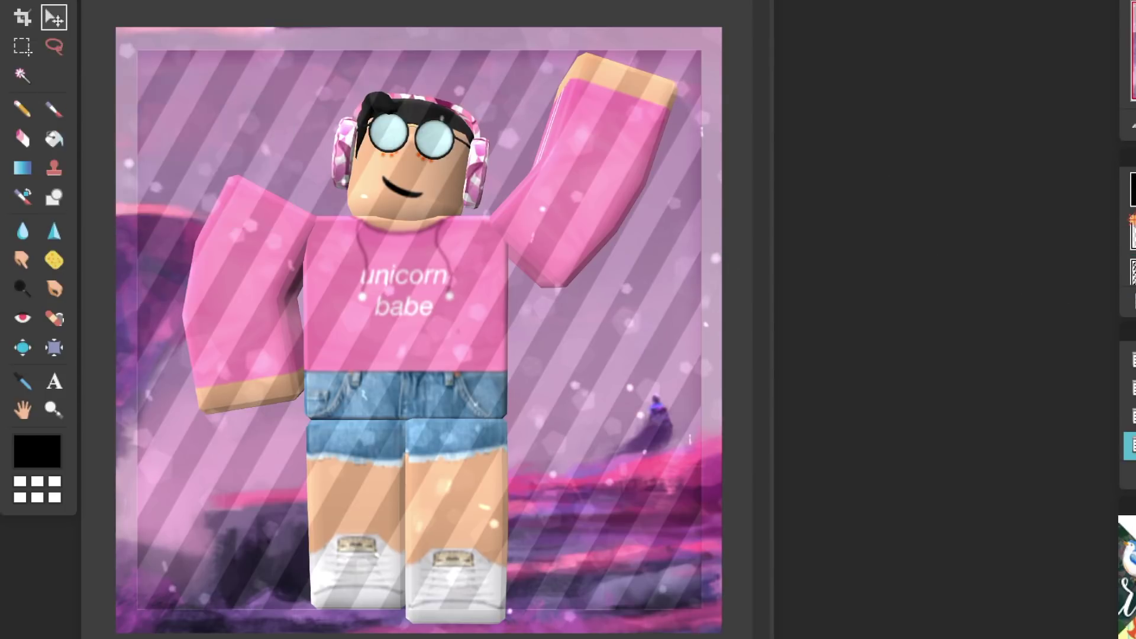
{"action": "left_click_drag", "start_coordinate": [679, 623], "coordinate": [729, 638]}
{"action": "left_click_drag", "start_coordinate": [388, 356], "coordinate": [380, 411]}
{"action": "left_click_drag", "start_coordinate": [721, 61], "coordinate": [688, 95]}
{"action": "left_click_drag", "start_coordinate": [425, 334], "coordinate": [441, 259]}
{"action": "left_click_drag", "start_coordinate": [710, 23], "coordinate": [701, 35]}
{"action": "left_click_drag", "start_coordinate": [409, 170], "coordinate": [413, 166]}
{"action": "left_click", "coordinate": [20, 15]}
{"action": "left_click", "coordinate": [597, 346]}
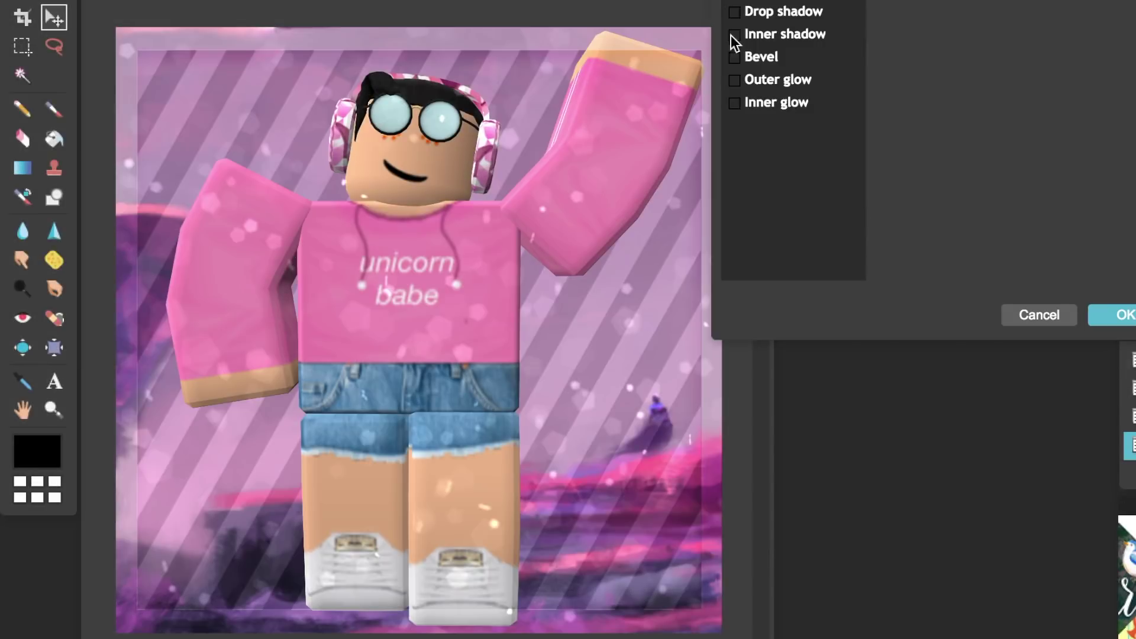
Give the avatar a drop shadow with an increased size and apply the layer style
{"action": "left_click", "coordinate": [734, 11]}
{"action": "left_click_drag", "start_coordinate": [998, 86], "coordinate": [1014, 86]}
{"action": "left_click", "coordinate": [1113, 316]}
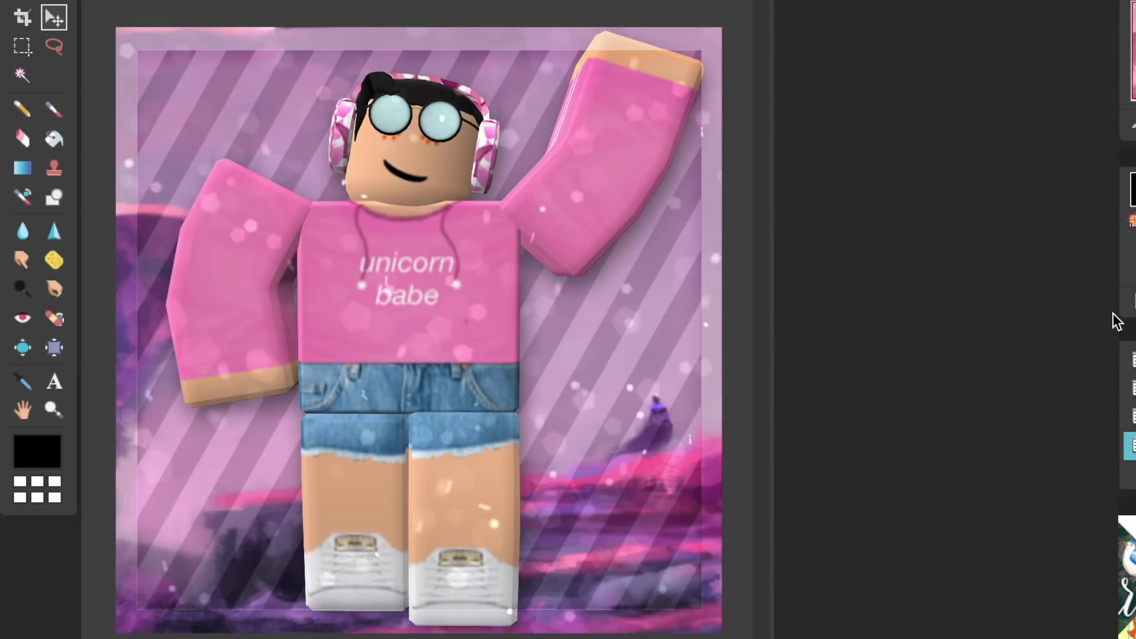
Set up the Brush tool with the soft round 200 brush
{"action": "left_click", "coordinate": [54, 381]}
{"action": "left_click", "coordinate": [52, 112]}
{"action": "left_click", "coordinate": [136, 1]}
{"action": "left_click", "coordinate": [452, 50]}
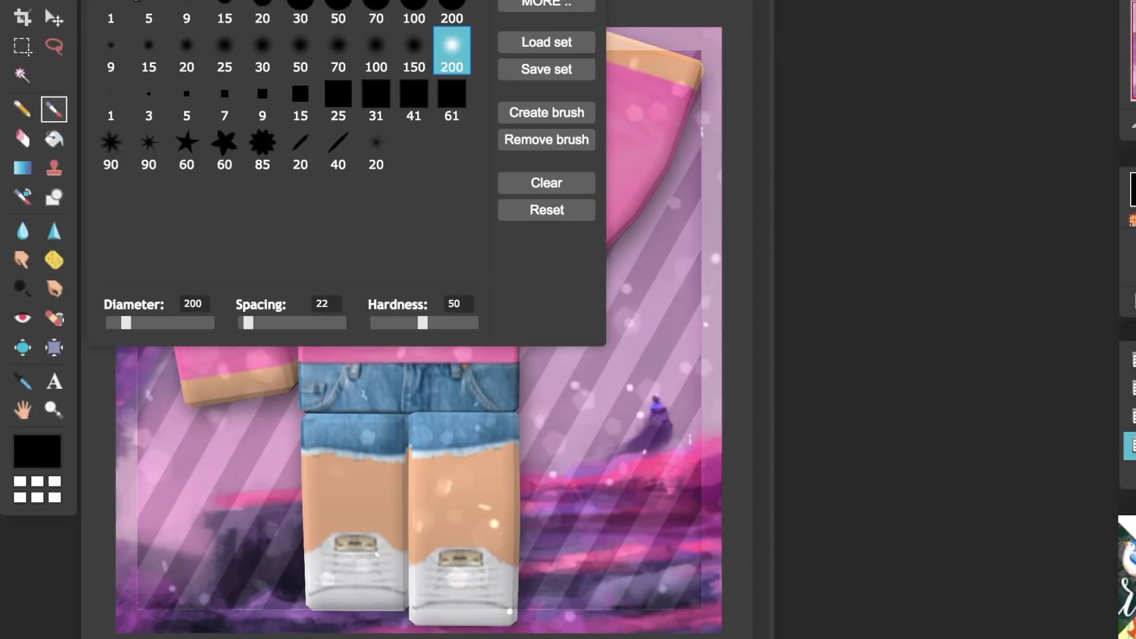
{"action": "left_click", "coordinate": [136, 0]}
{"action": "left_click", "coordinate": [136, 1]}
{"action": "left_click", "coordinate": [136, 1]}
Change the painting colour from black to magenta purple
{"action": "left_click", "coordinate": [37, 451]}
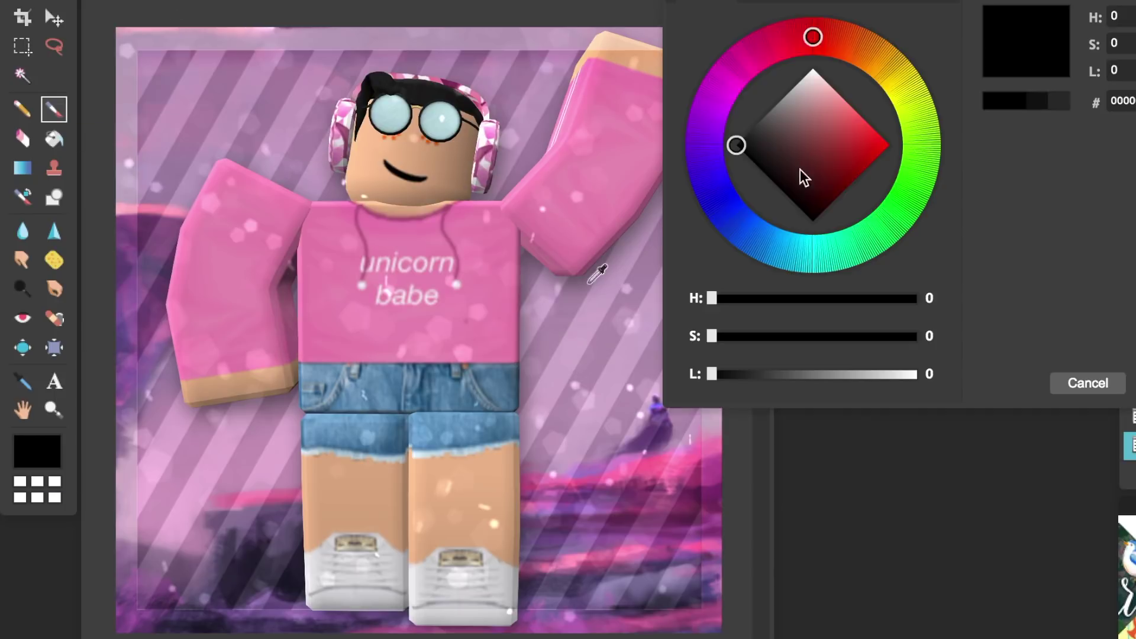
{"action": "left_click", "coordinate": [842, 155]}
{"action": "left_click", "coordinate": [899, 76]}
{"action": "left_click", "coordinate": [1132, 382]}
Try painting soft magenta shading around the avatar's head and face, and undo the strokes
{"action": "left_click_drag", "start_coordinate": [319, 108], "coordinate": [313, 201]}
{"action": "left_click", "coordinate": [59, 0]}
{"action": "left_click", "coordinate": [77, 7]}
{"action": "left_click_drag", "start_coordinate": [457, 184], "coordinate": [287, 127]}
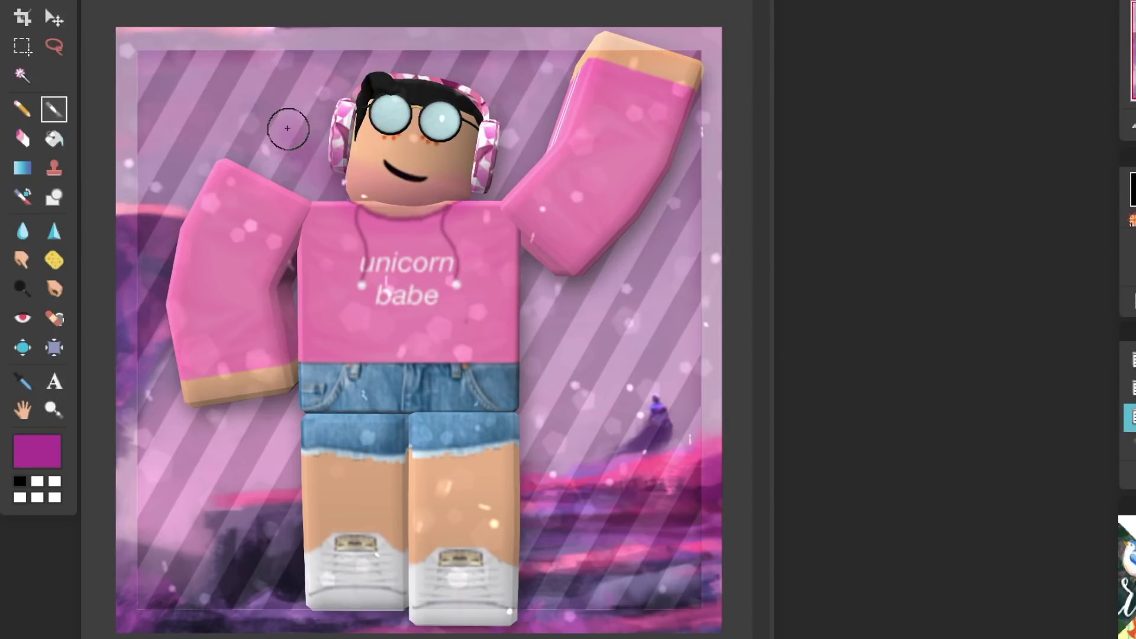
{"action": "left_click", "coordinate": [59, 0]}
{"action": "left_click", "coordinate": [77, 2]}
Increase the brush diameter and paint soft magenta over the four corners of the canvas
{"action": "left_click", "coordinate": [137, 1]}
{"action": "left_click_drag", "start_coordinate": [155, 323], "coordinate": [195, 324]}
{"action": "left_click", "coordinate": [136, 0]}
{"action": "left_click_drag", "start_coordinate": [159, 56], "coordinate": [116, 98]}
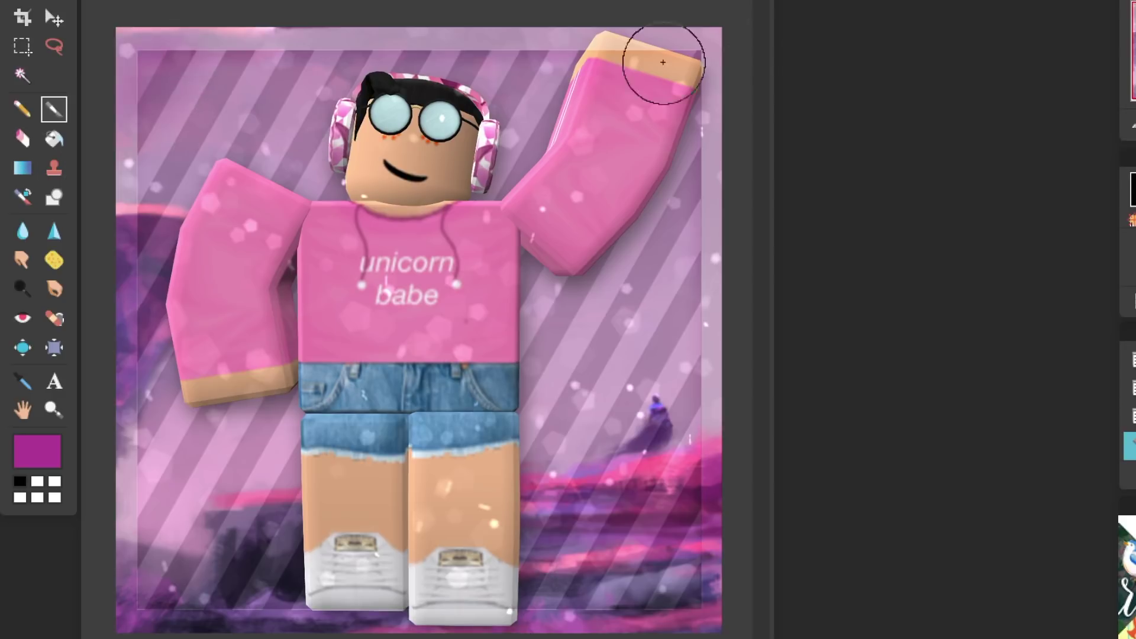
{"action": "left_click_drag", "start_coordinate": [665, 61], "coordinate": [738, 110]}
{"action": "left_click_drag", "start_coordinate": [721, 572], "coordinate": [681, 618]}
{"action": "left_click_drag", "start_coordinate": [119, 595], "coordinate": [177, 627]}
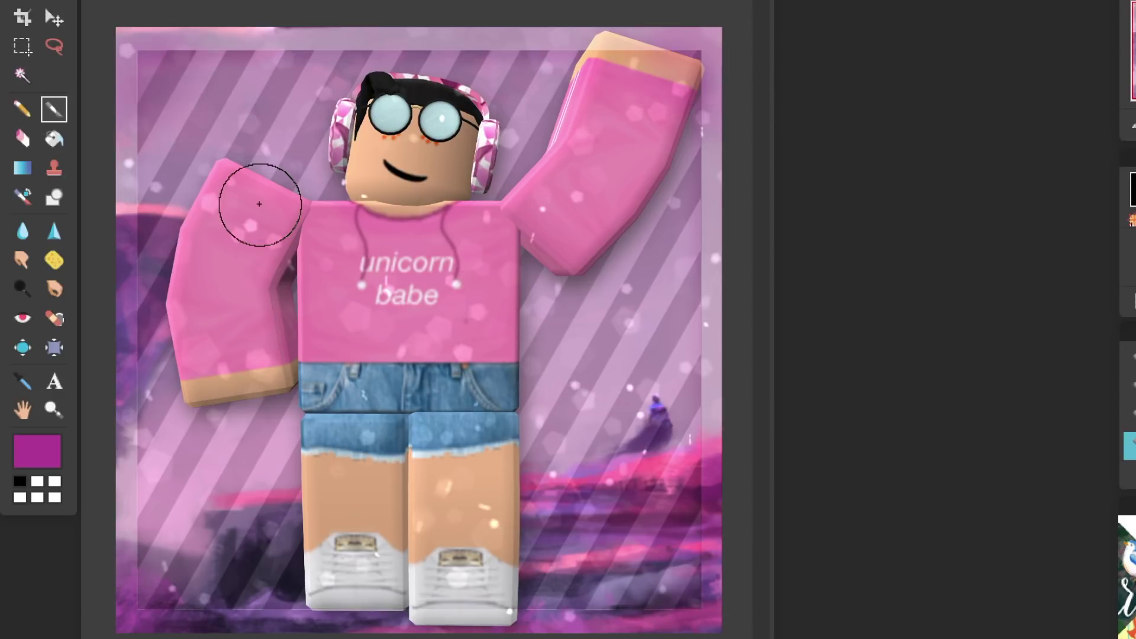
Paint soft magenta shading on the avatar's face, undoing the trial strokes over the body and head
{"action": "left_click_drag", "start_coordinate": [259, 204], "coordinate": [671, 387]}
{"action": "left_click", "coordinate": [59, 0]}
{"action": "left_click", "coordinate": [77, 5]}
{"action": "left_click_drag", "start_coordinate": [295, 240], "coordinate": [483, 472]}
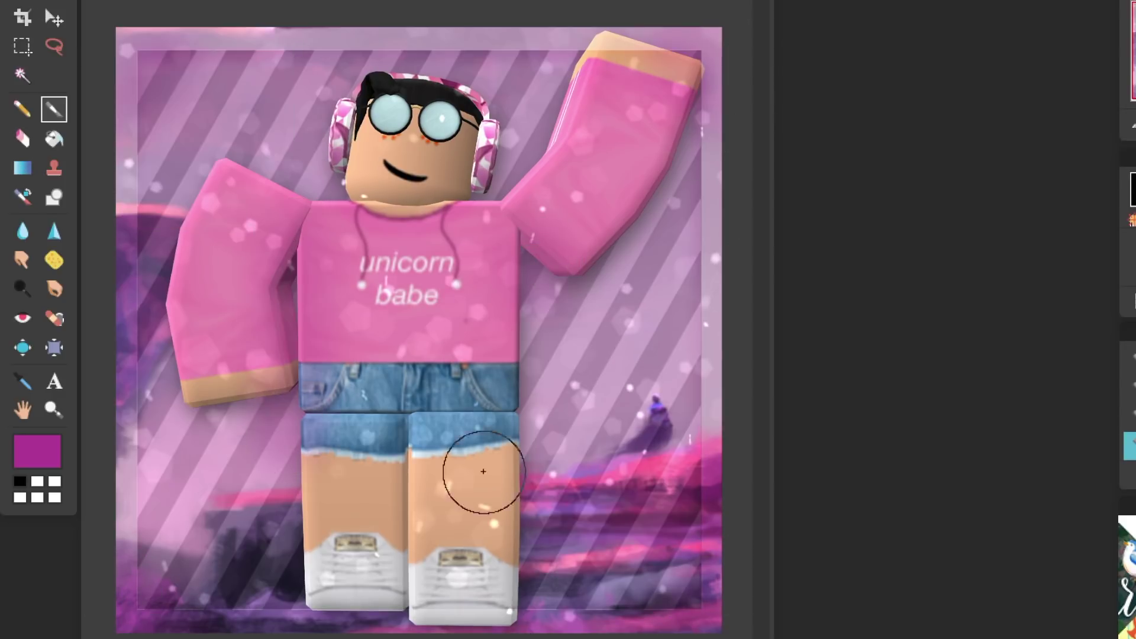
{"action": "key", "text": "ctrl+z"}
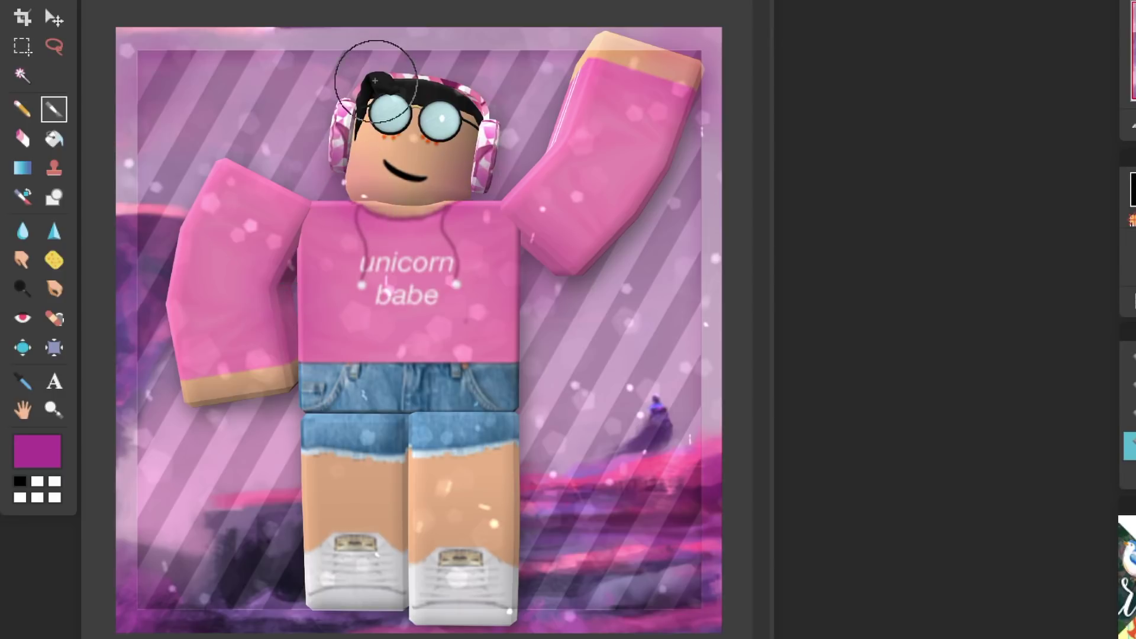
{"action": "left_click_drag", "start_coordinate": [375, 80], "coordinate": [493, 86]}
{"action": "left_click", "coordinate": [59, 1]}
{"action": "left_click", "coordinate": [77, 4]}
{"action": "left_click_drag", "start_coordinate": [409, 478], "coordinate": [414, 576]}
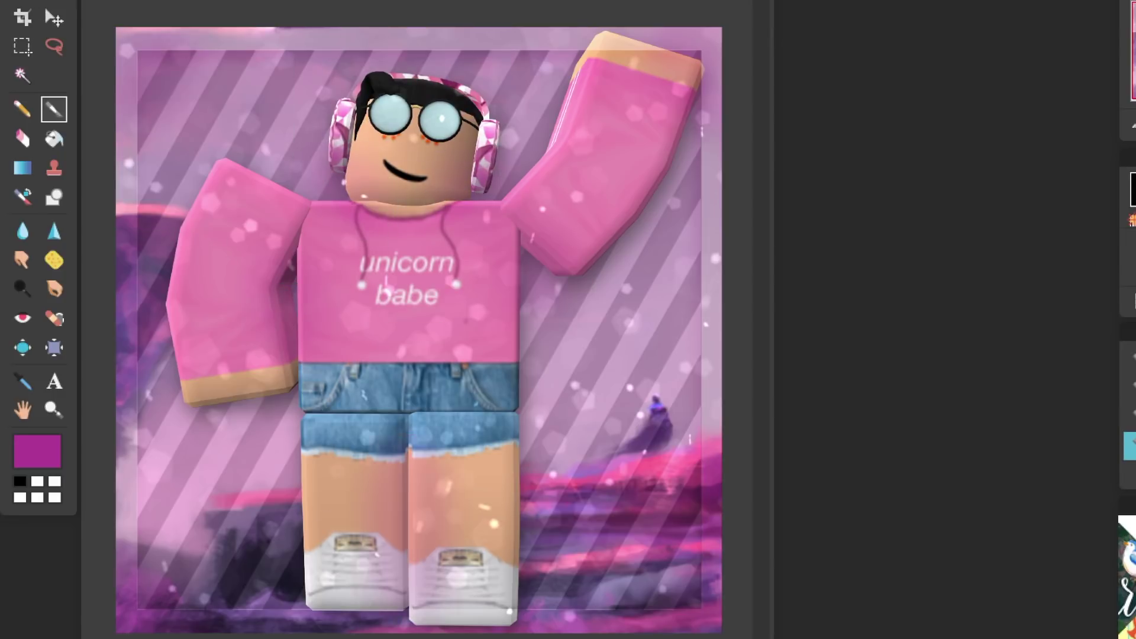
{"action": "left_click", "coordinate": [54, 381]}
{"action": "left_click", "coordinate": [256, 490]}
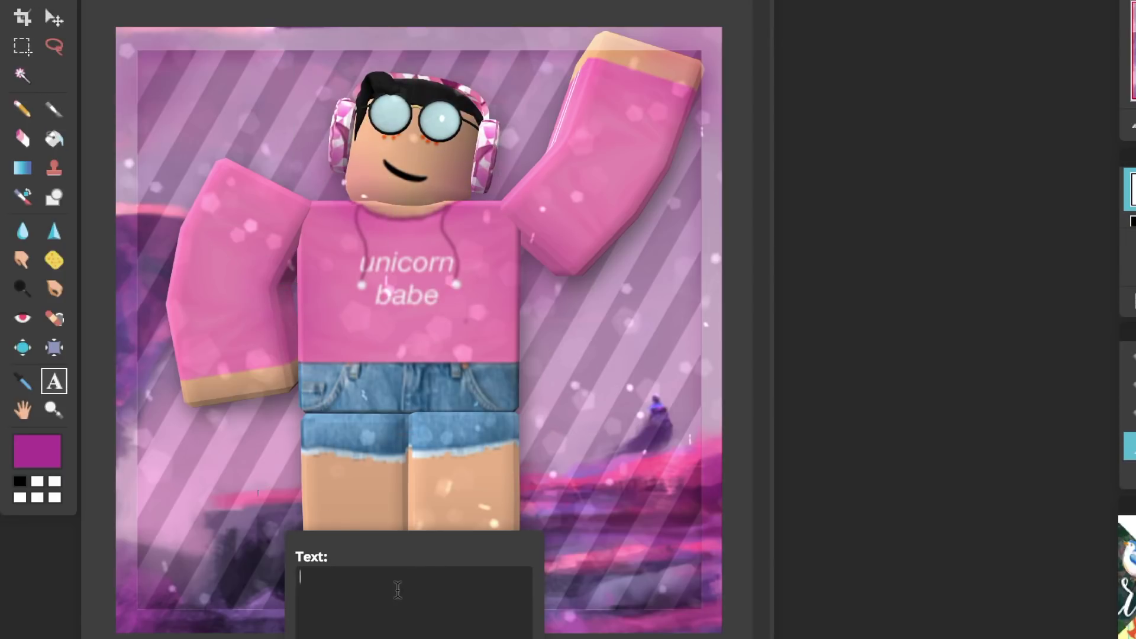
{"action": "left_click", "coordinate": [482, 595]}
{"action": "left_click", "coordinate": [481, 594]}
Paste the glowing light swirl image, enlarge it across the canvas with Free transform, and blend out its black background
{"action": "key", "text": "ctrl+v"}
{"action": "key", "text": "v"}
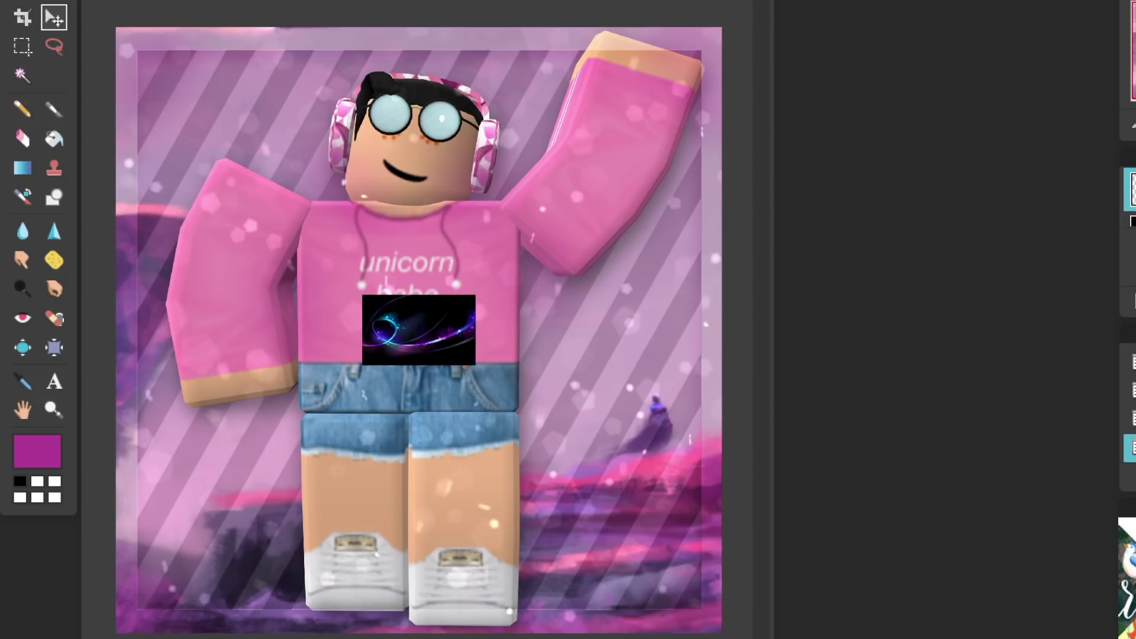
{"action": "key", "text": "ctrl+t"}
{"action": "left_click_drag", "start_coordinate": [424, 325], "coordinate": [269, 136]}
{"action": "left_click_drag", "start_coordinate": [322, 176], "coordinate": [750, 416]}
{"action": "left_click_drag", "start_coordinate": [379, 260], "coordinate": [656, 443]}
{"action": "left_click_drag", "start_coordinate": [1028, 598], "coordinate": [1013, 630]}
{"action": "left_click_drag", "start_coordinate": [484, 524], "coordinate": [461, 553]}
{"action": "left_click", "coordinate": [50, 17]}
{"action": "left_click", "coordinate": [603, 346]}
{"action": "left_click_drag", "start_coordinate": [312, 147], "coordinate": [322, 131]}
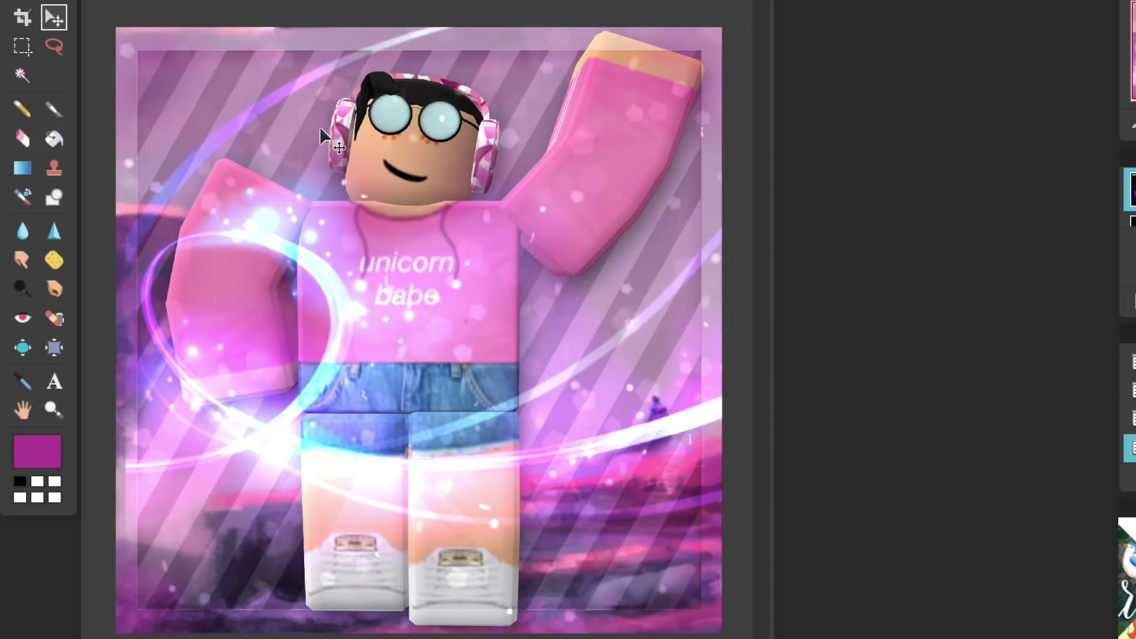
Try erasing the light swirl over the torso with a large soft eraser, and undo the stroke
{"action": "left_click", "coordinate": [23, 138]}
{"action": "left_click", "coordinate": [112, 1]}
{"action": "left_click", "coordinate": [451, 55]}
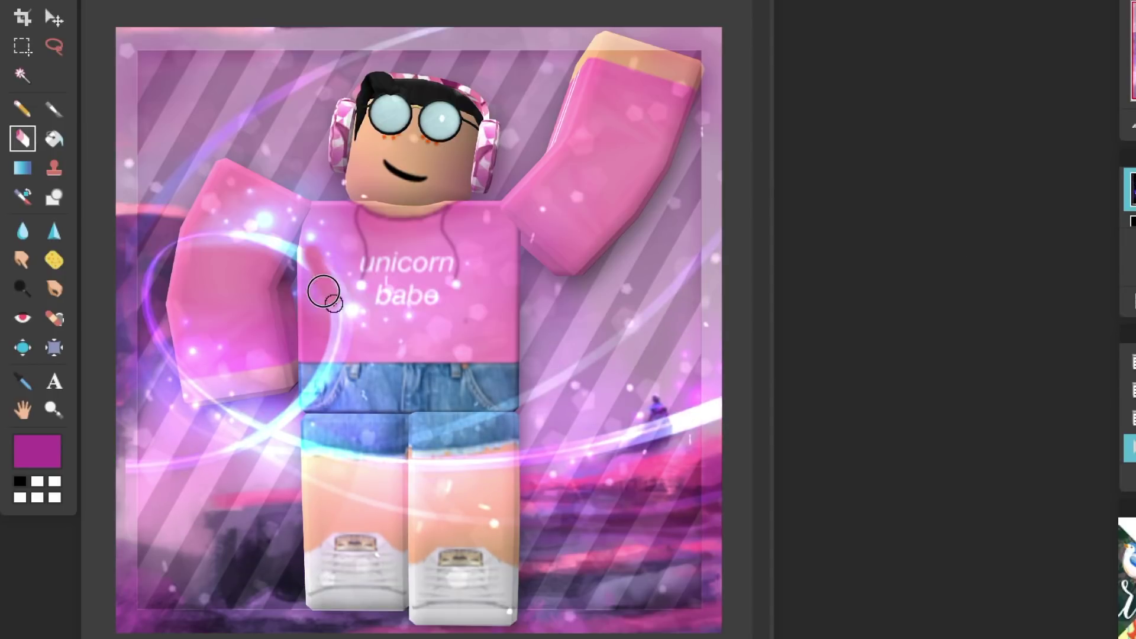
{"action": "mouse_move", "coordinate": [322, 292]}
{"action": "left_mouse_down"}
{"action": "mouse_move", "coordinate": [344, 399]}
{"action": "mouse_move", "coordinate": [337, 342]}
{"action": "left_mouse_up"}
{"action": "left_click", "coordinate": [55, 0]}
{"action": "left_click", "coordinate": [77, 3]}
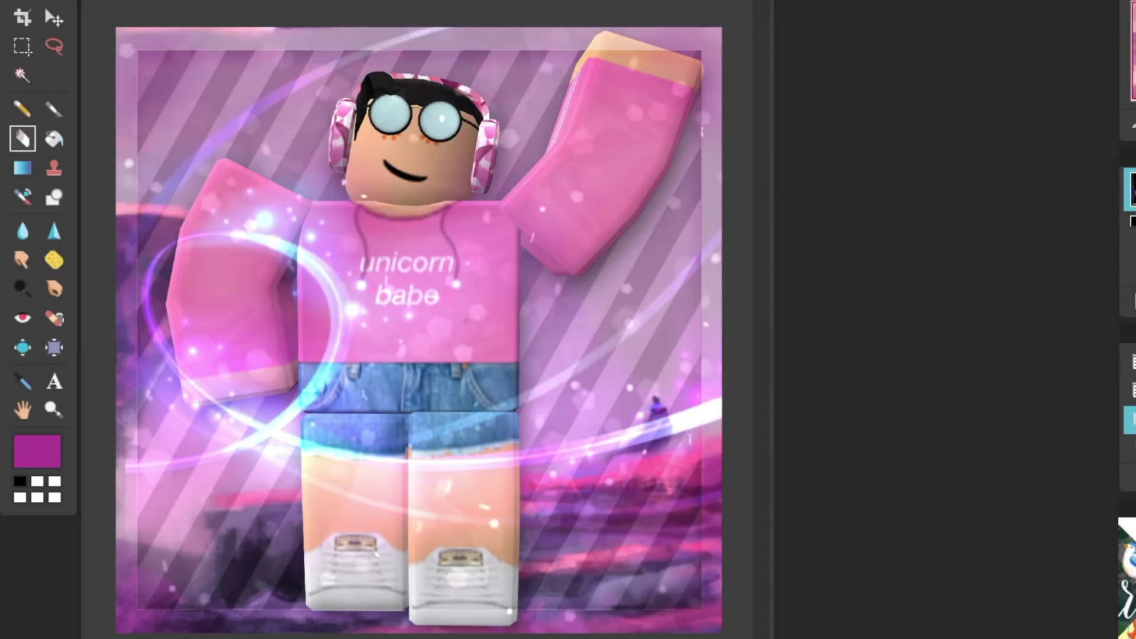
Erase the parts of the light swirl's ring that cross the avatar's lowered arm and torso, using smaller eraser brushes
{"action": "left_click", "coordinate": [112, 1]}
{"action": "left_click", "coordinate": [375, 6]}
{"action": "mouse_move", "coordinate": [318, 255]}
{"action": "left_mouse_down"}
{"action": "mouse_move", "coordinate": [320, 350]}
{"action": "mouse_move", "coordinate": [325, 285]}
{"action": "mouse_move", "coordinate": [309, 247]}
{"action": "mouse_move", "coordinate": [236, 246]}
{"action": "mouse_move", "coordinate": [203, 215]}
{"action": "mouse_move", "coordinate": [283, 239]}
{"action": "mouse_move", "coordinate": [264, 287]}
{"action": "left_mouse_up"}
{"action": "mouse_move", "coordinate": [310, 248]}
{"action": "left_mouse_down"}
{"action": "mouse_move", "coordinate": [350, 213]}
{"action": "mouse_move", "coordinate": [310, 250]}
{"action": "left_mouse_up"}
{"action": "mouse_move", "coordinate": [311, 251]}
{"action": "left_mouse_down"}
{"action": "mouse_move", "coordinate": [295, 273]}
{"action": "mouse_move", "coordinate": [297, 311]}
{"action": "left_mouse_up"}
{"action": "left_click", "coordinate": [337, 51]}
{"action": "mouse_move", "coordinate": [325, 251]}
{"action": "left_mouse_down"}
{"action": "mouse_move", "coordinate": [328, 235]}
{"action": "mouse_move", "coordinate": [339, 306]}
{"action": "mouse_move", "coordinate": [393, 335]}
{"action": "mouse_move", "coordinate": [409, 247]}
{"action": "left_mouse_up"}
{"action": "left_click_drag", "start_coordinate": [379, 351], "coordinate": [371, 331]}
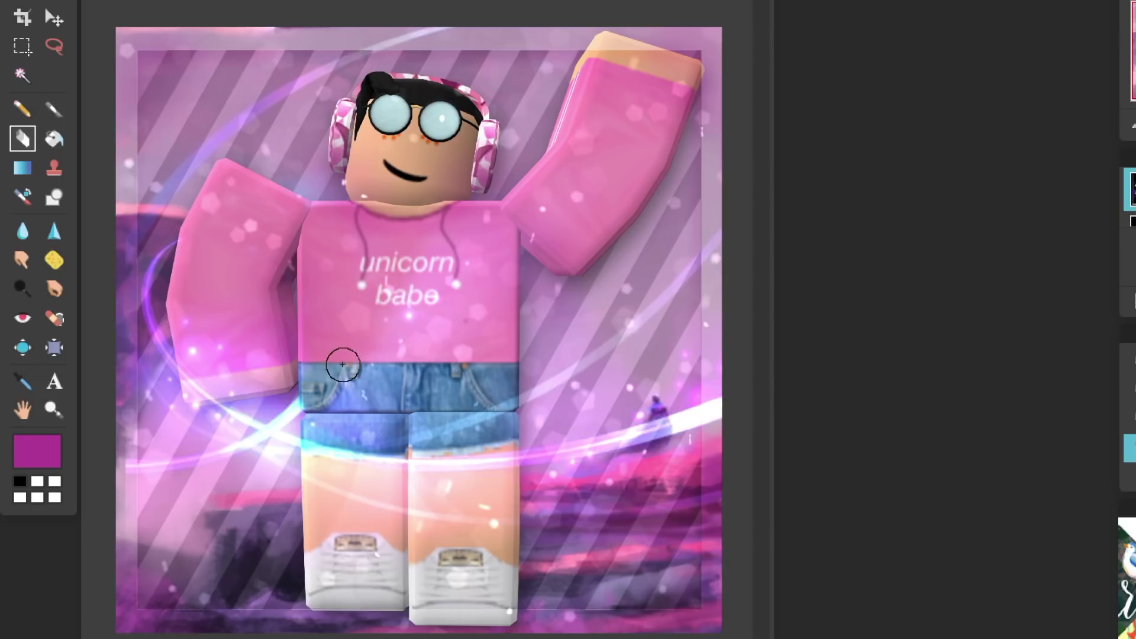
Copy a rectangular patch of the light swirl layer over the torso, paste it, and reposition it
{"action": "left_click", "coordinate": [23, 49]}
{"action": "left_click_drag", "start_coordinate": [381, 216], "coordinate": [517, 350]}
{"action": "left_click", "coordinate": [166, 85]}
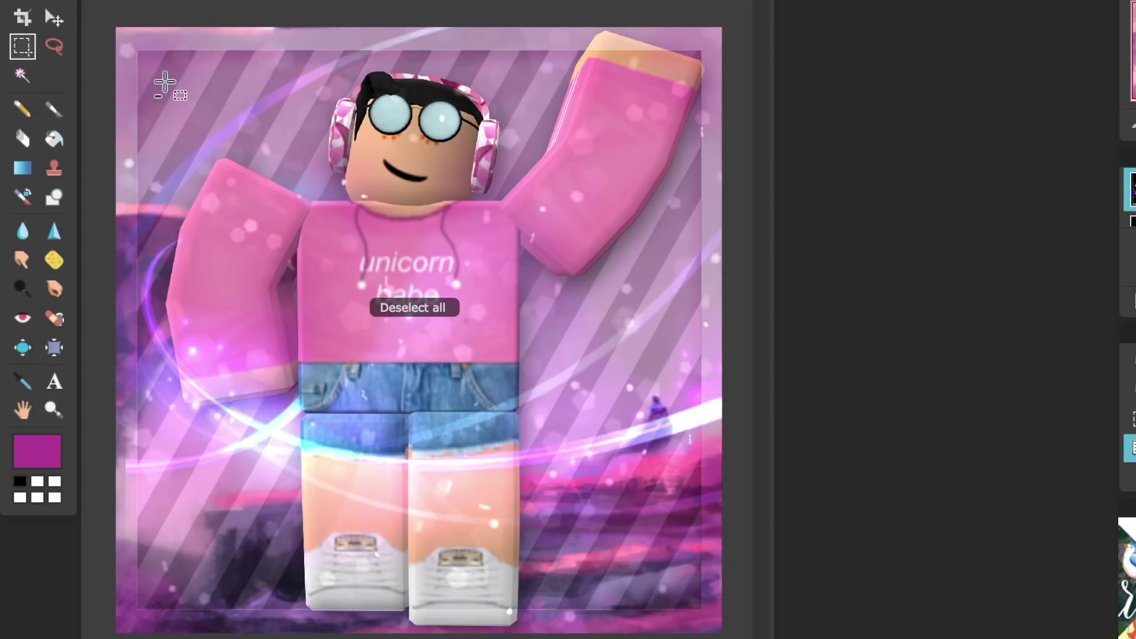
{"action": "key", "text": "ctrl+v"}
{"action": "mouse_move", "coordinate": [443, 349]}
{"action": "left_mouse_down"}
{"action": "mouse_move", "coordinate": [359, 318]}
{"action": "mouse_move", "coordinate": [404, 319]}
{"action": "left_mouse_up"}
{"action": "key", "text": "ctrl+z"}
Erase the edges of the pasted light patch around the arm and torso, undoing the last stroke
{"action": "left_click", "coordinate": [22, 139]}
{"action": "left_click_drag", "start_coordinate": [266, 281], "coordinate": [284, 365]}
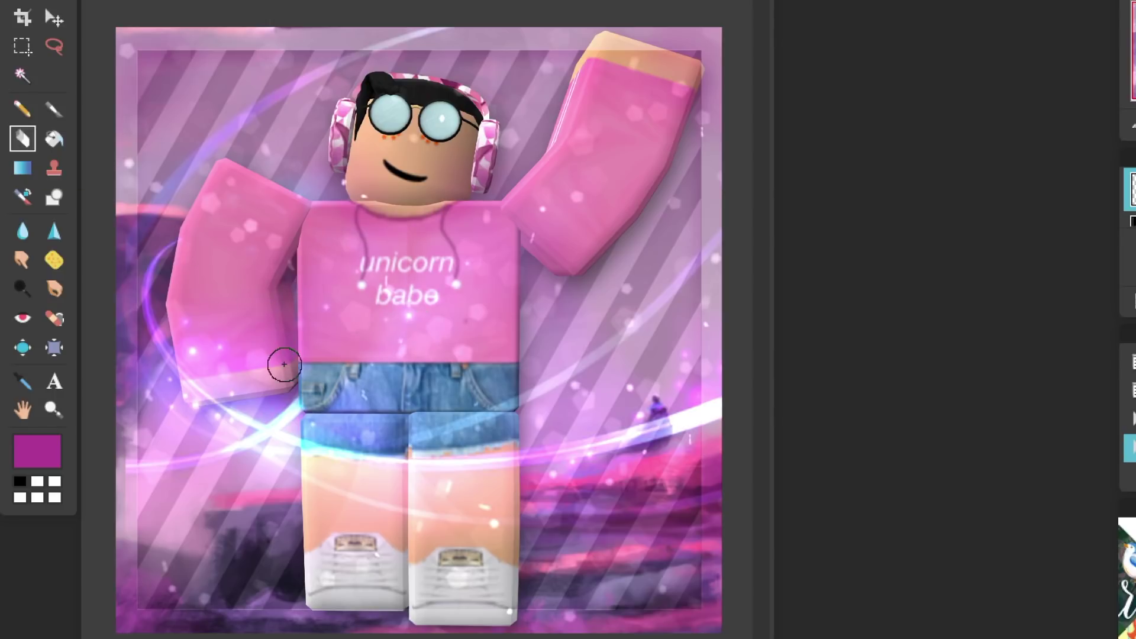
{"action": "left_click_drag", "start_coordinate": [405, 242], "coordinate": [339, 216]}
{"action": "left_click_drag", "start_coordinate": [385, 371], "coordinate": [299, 375]}
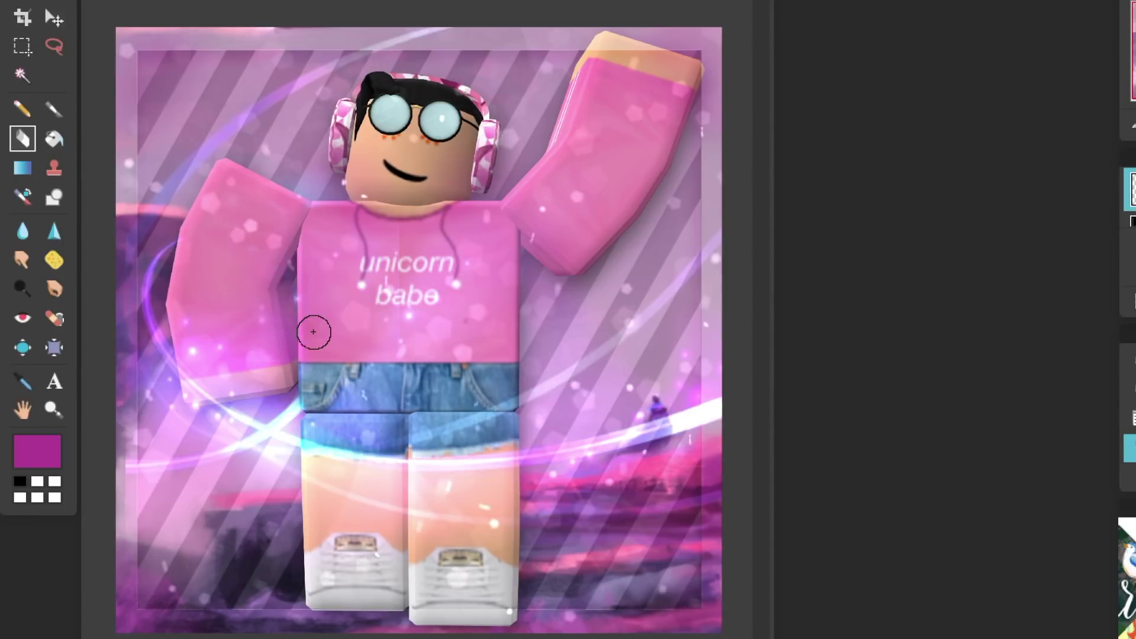
{"action": "left_click", "coordinate": [68, 34]}
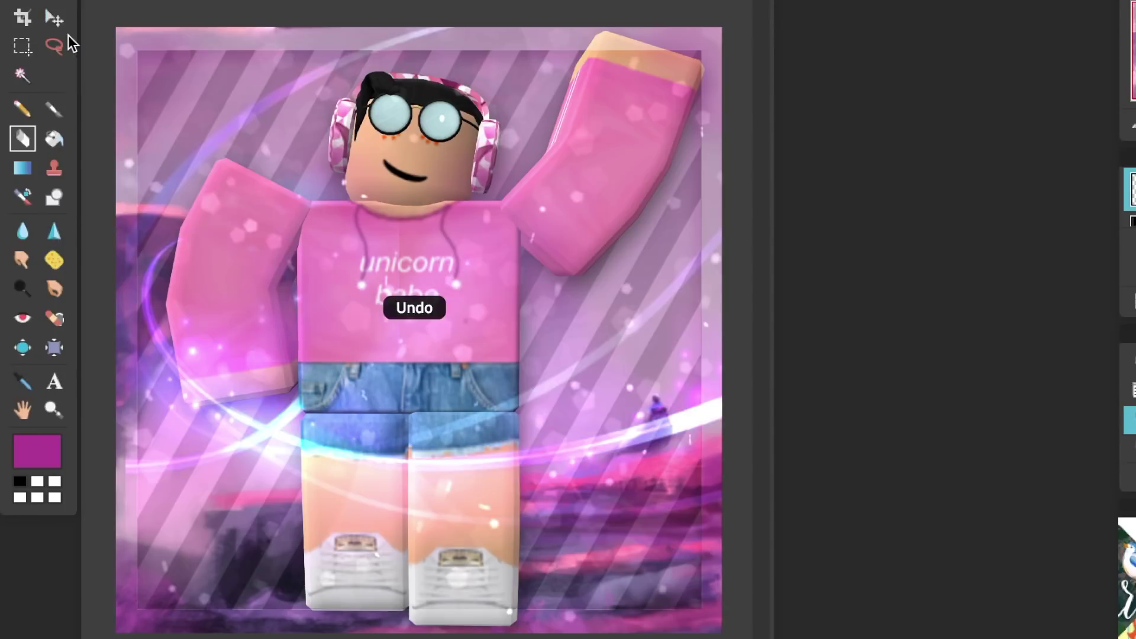
Nudge the pasted light patch slightly across the torso with the Move tool
{"action": "left_click", "coordinate": [55, 17]}
{"action": "left_click_drag", "start_coordinate": [355, 260], "coordinate": [377, 274]}
{"action": "left_click", "coordinate": [22, 138]}
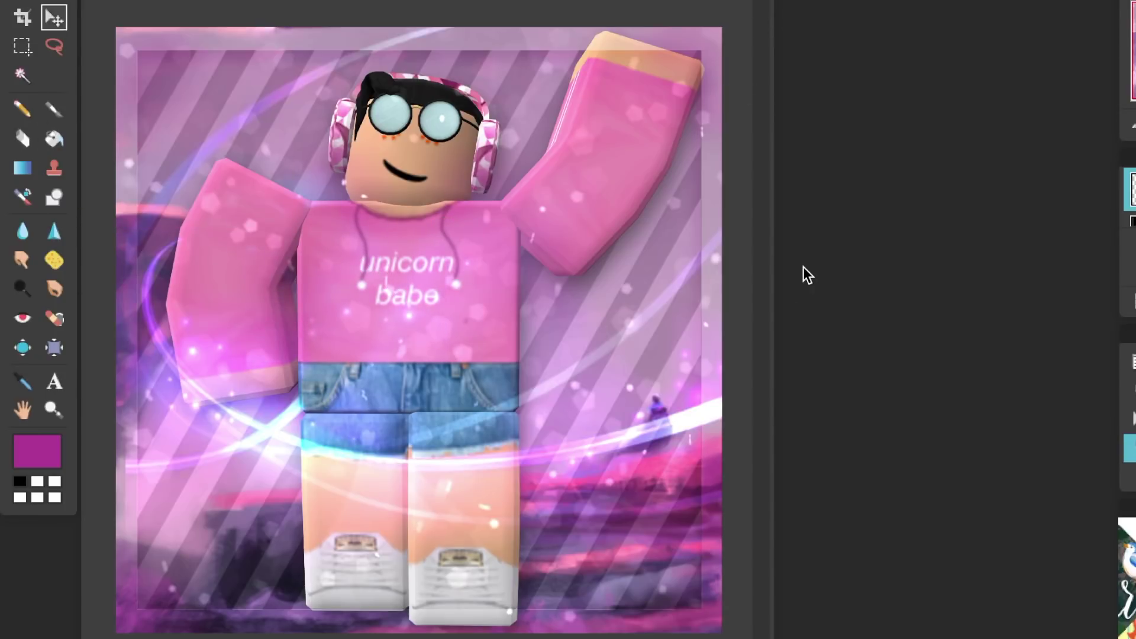